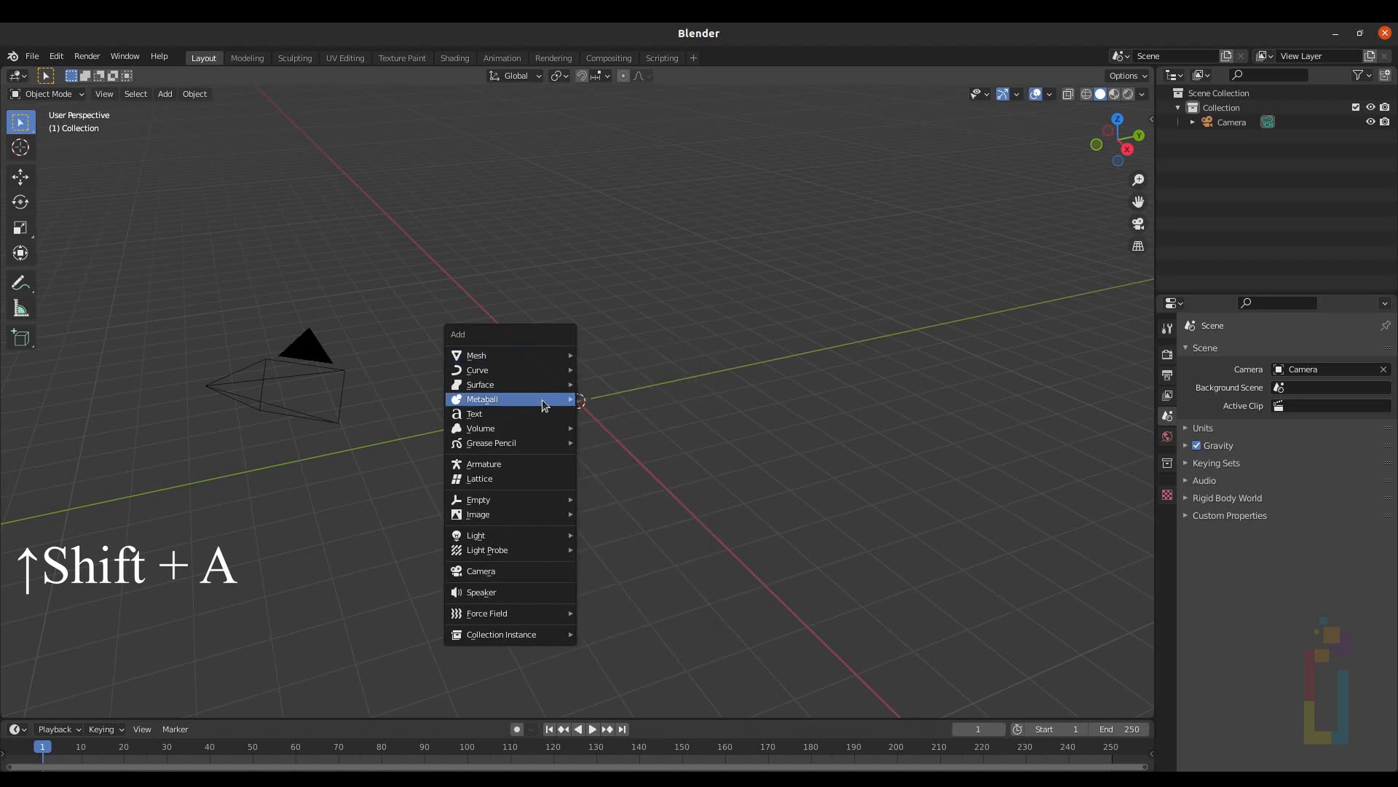
# Add a sphere-shaped empty at the origin and rename it Empty_Effector.
pyautogui.moveTo(509, 500)
pyautogui.click(617, 577)
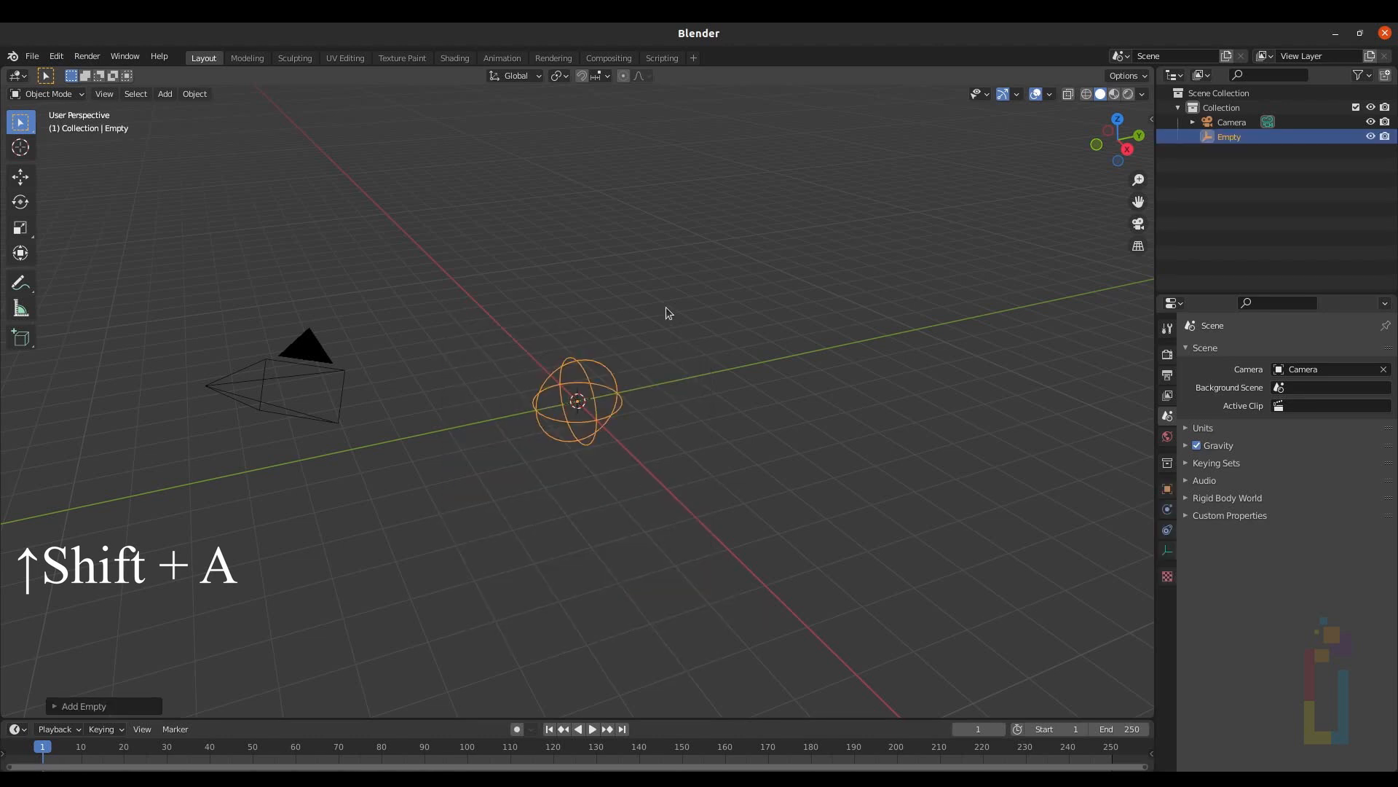
pyautogui.doubleClick(1238, 139)
pyautogui.click(1255, 138)
pyautogui.write('_Effect')
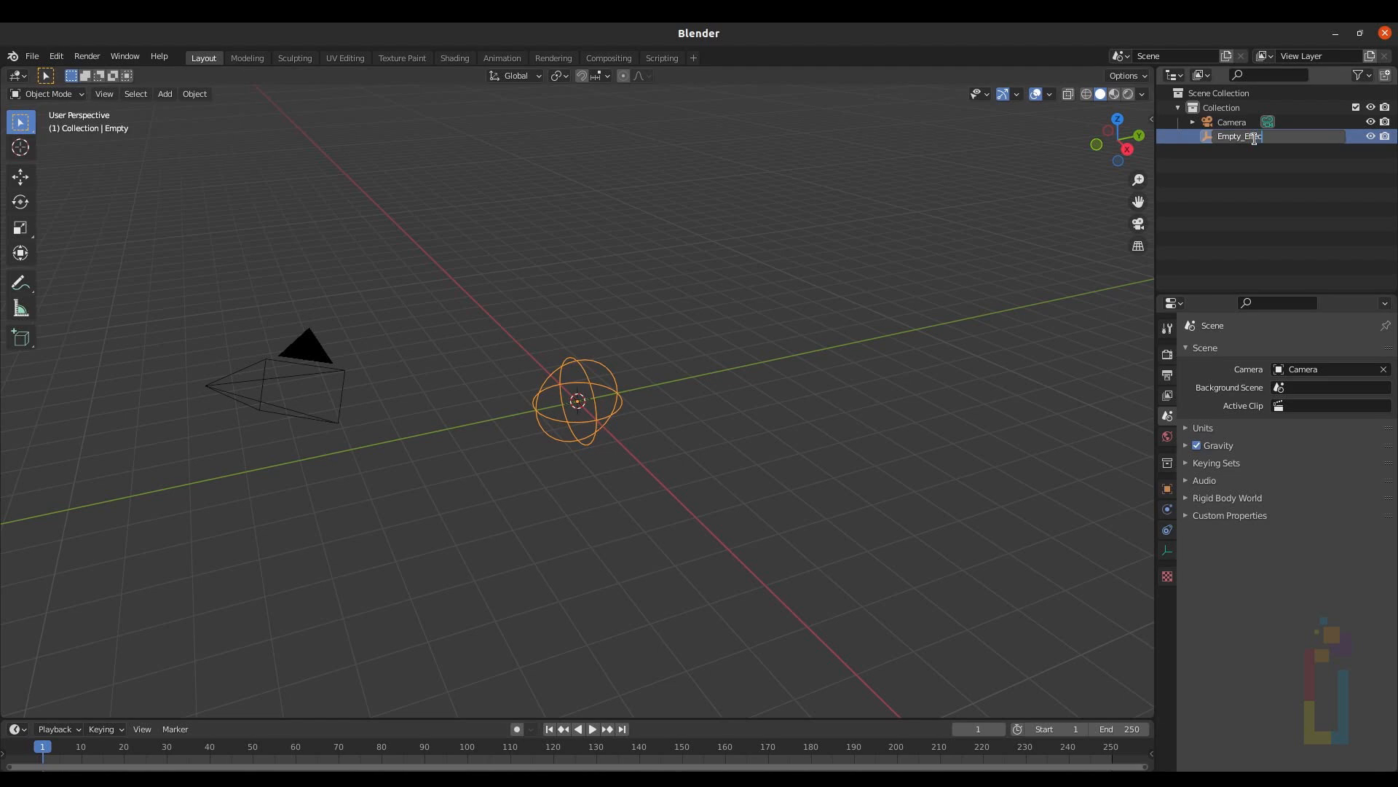
pyautogui.write('or')
pyautogui.press('Return')
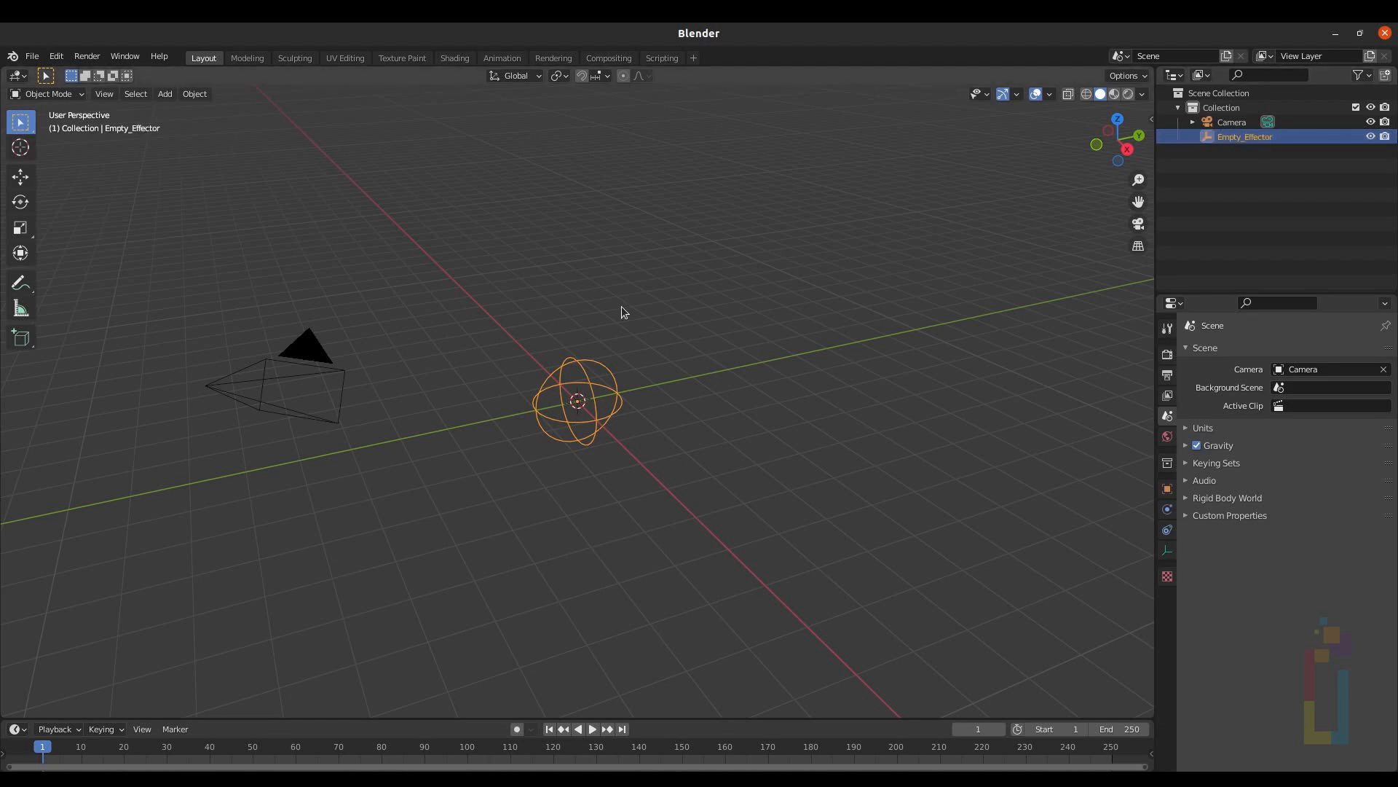
# Add a UV sphere with smooth shading and move it well away from the origin.
pyautogui.hotkey('shift', 'a')
pyautogui.moveTo(583, 163)
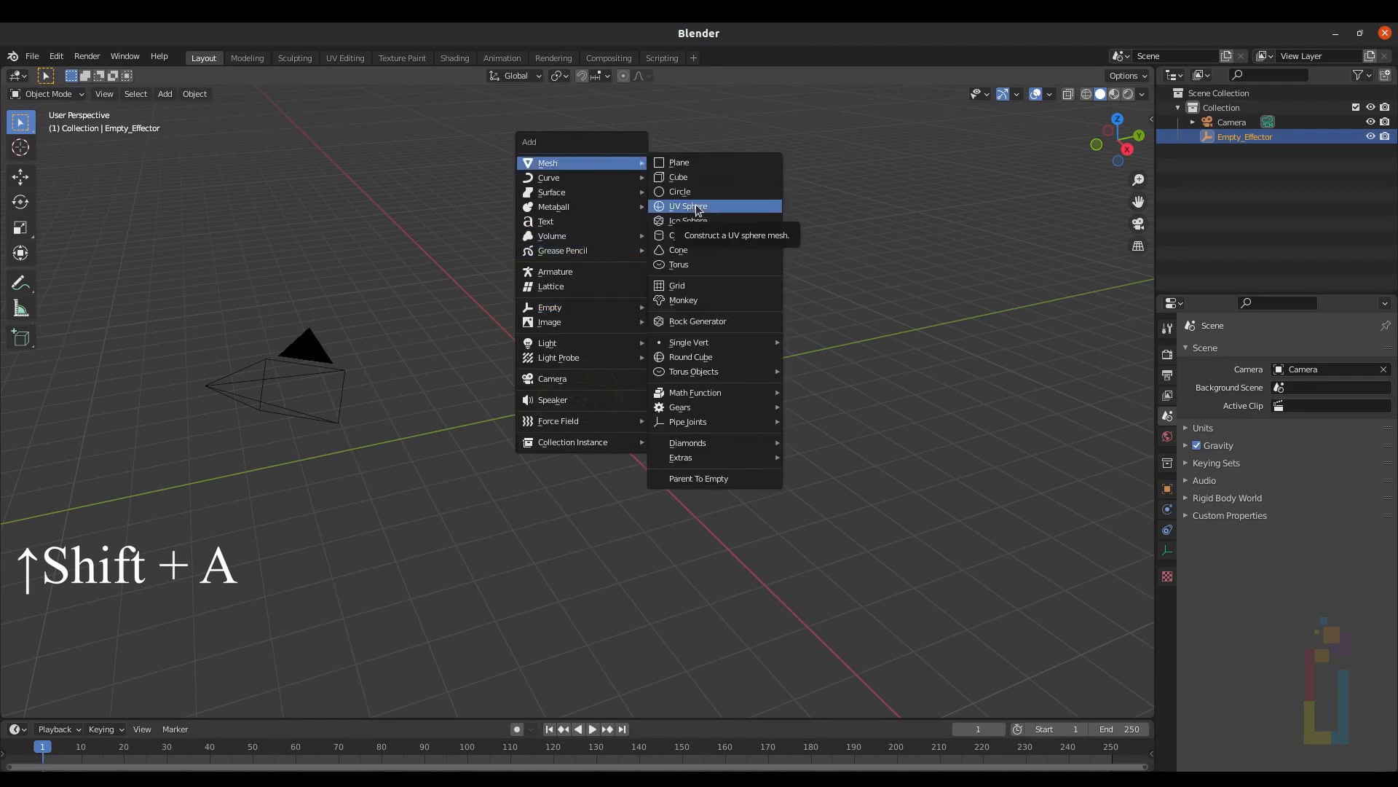
pyautogui.click(697, 207)
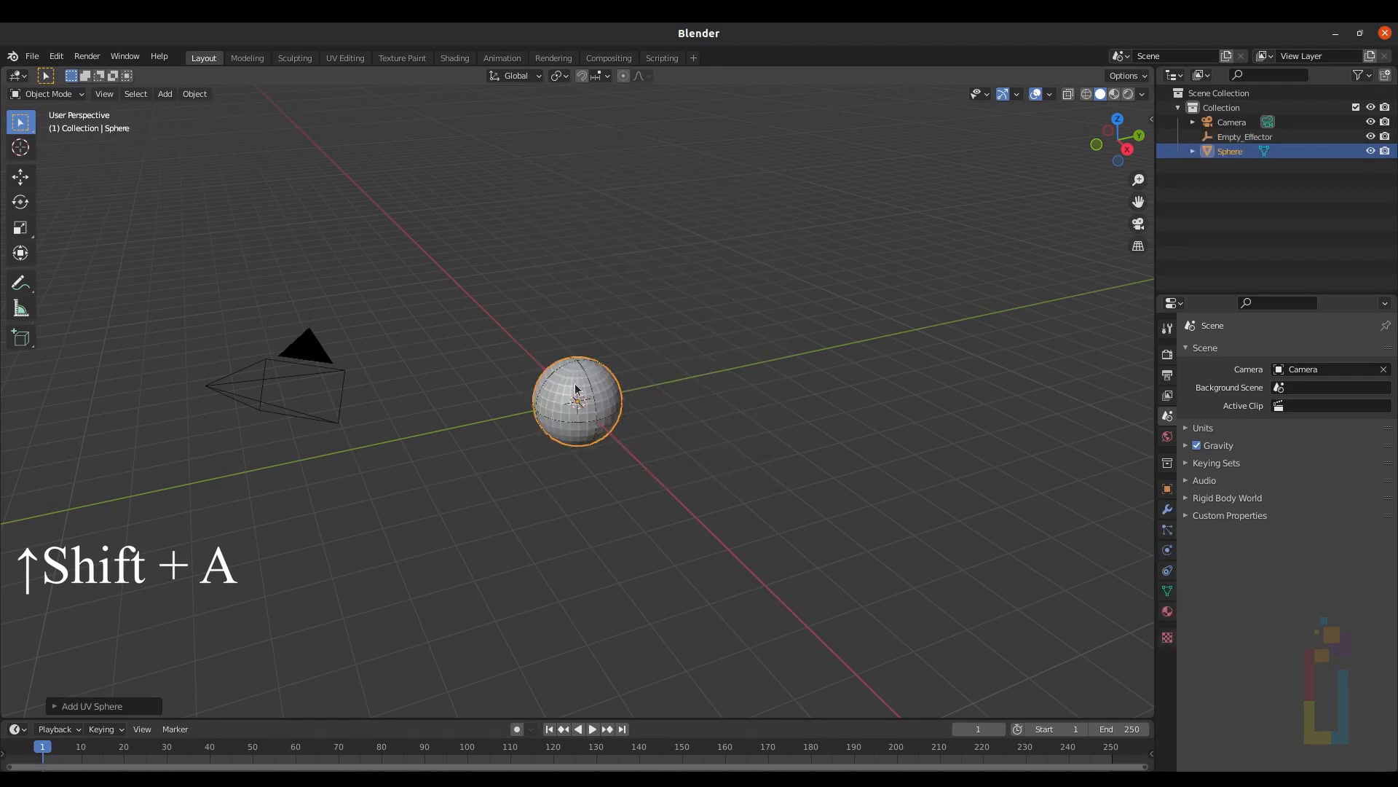
pyautogui.rightClick(576, 389)
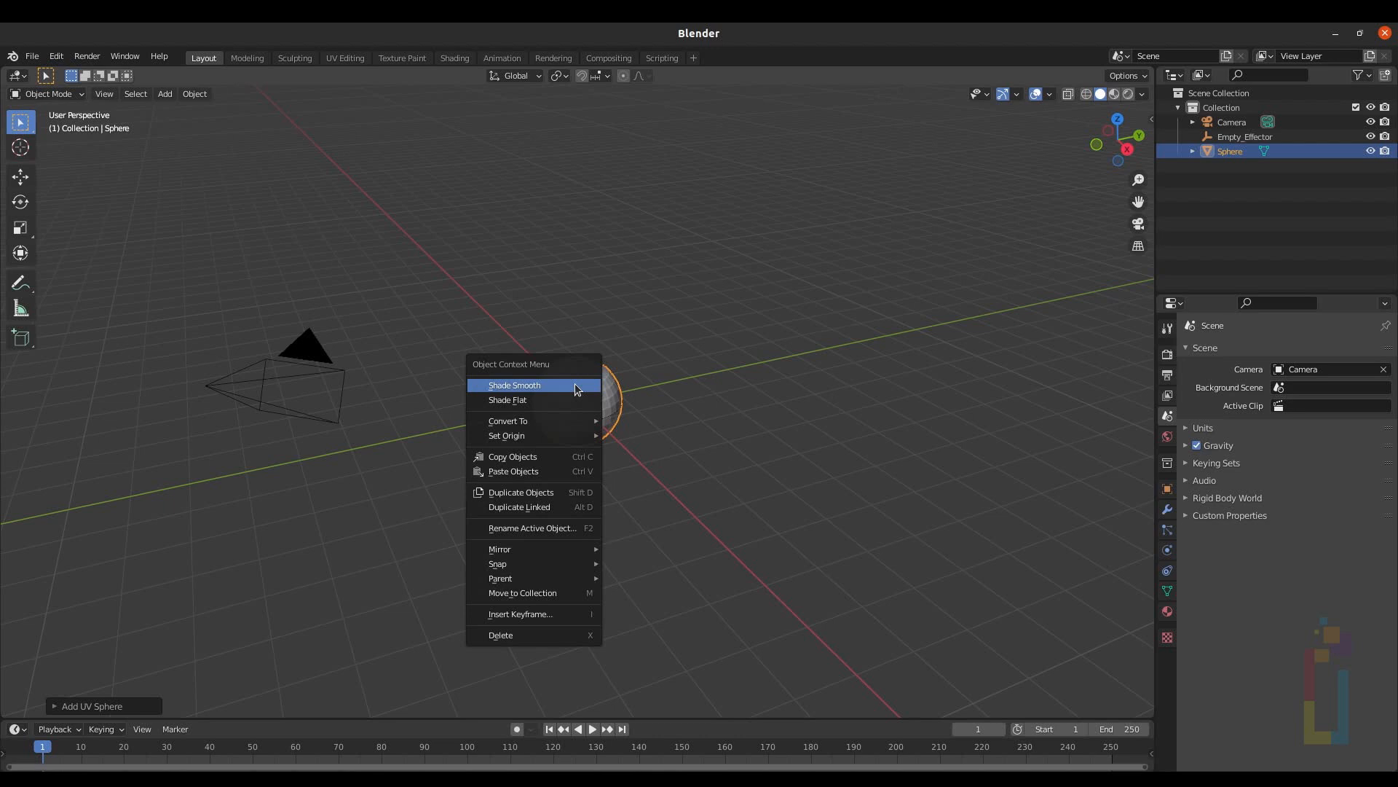
pyautogui.click(574, 384)
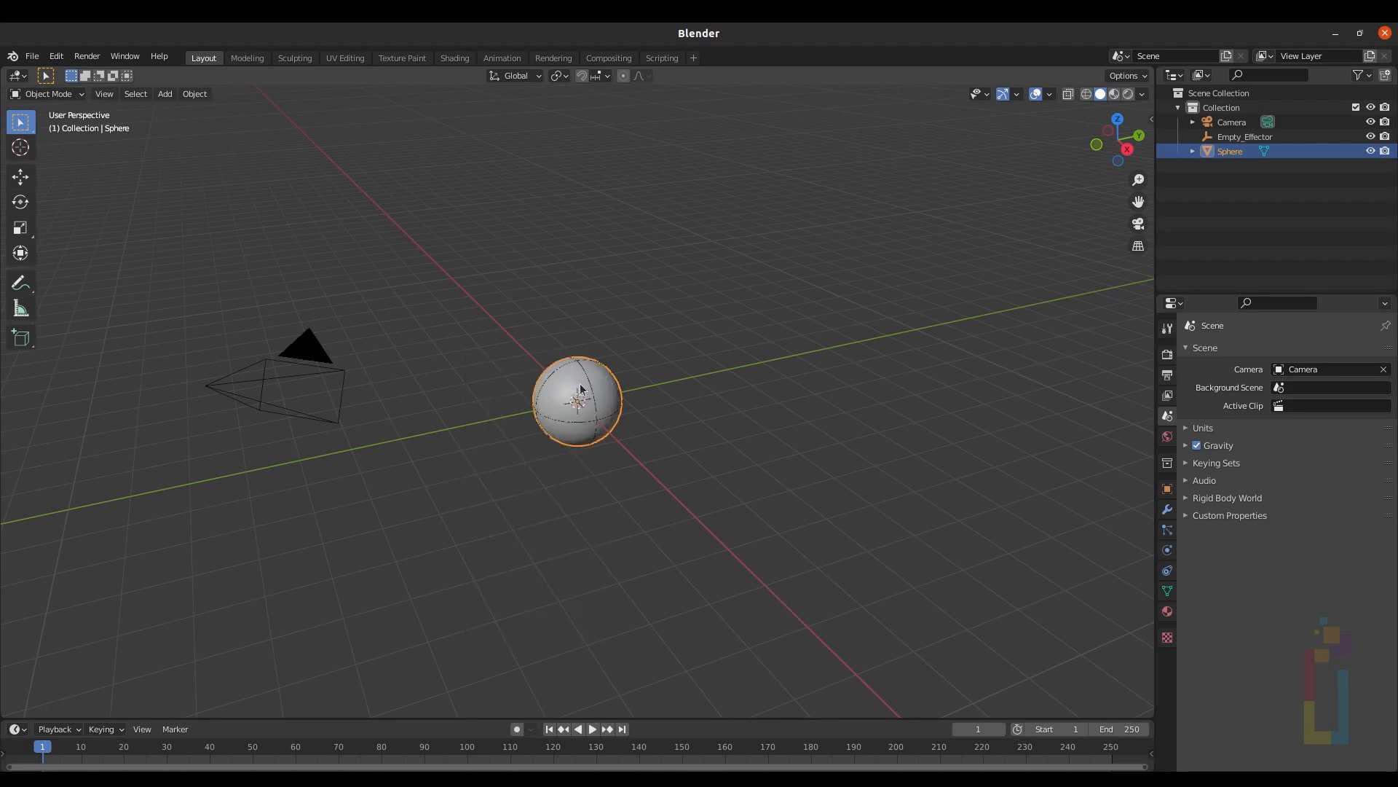
pyautogui.press('g')
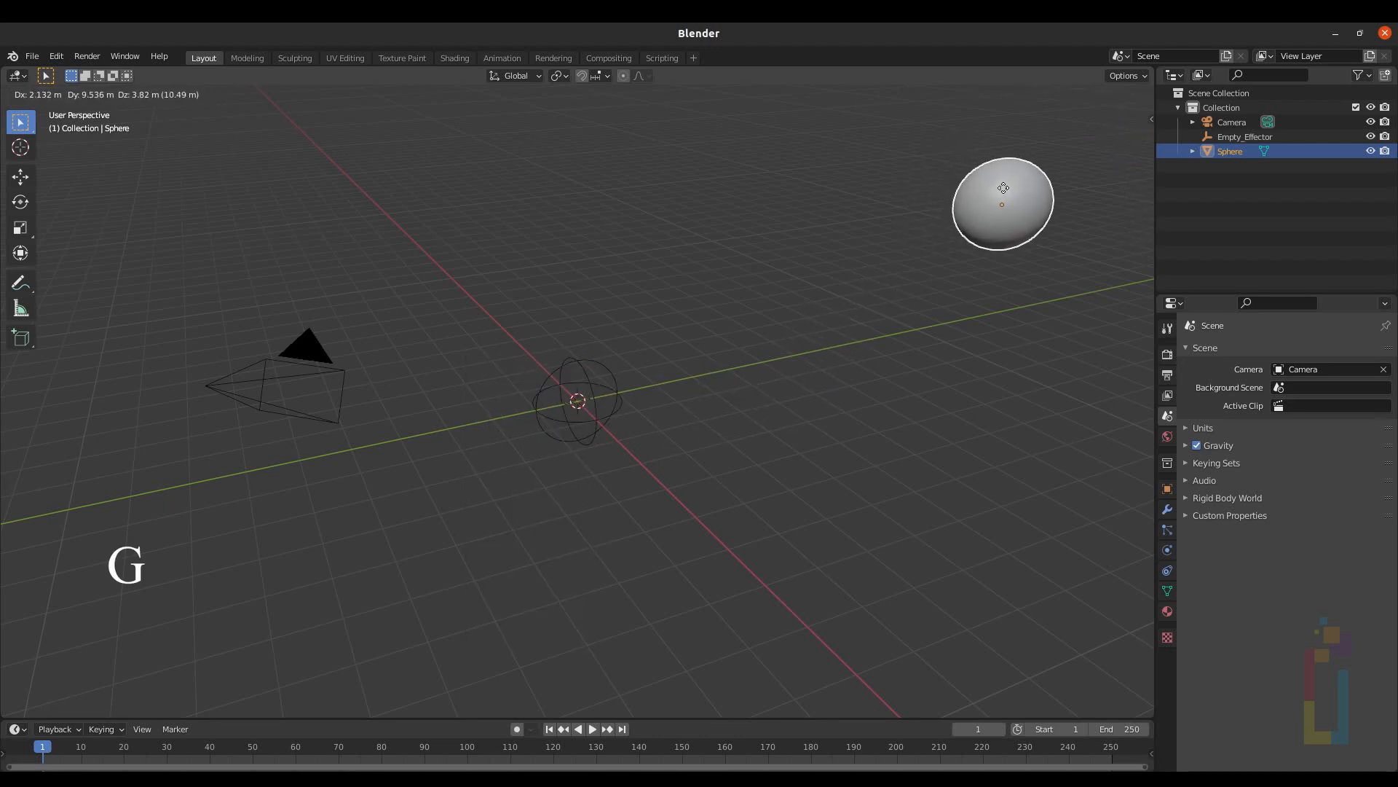
pyautogui.click(1043, 188)
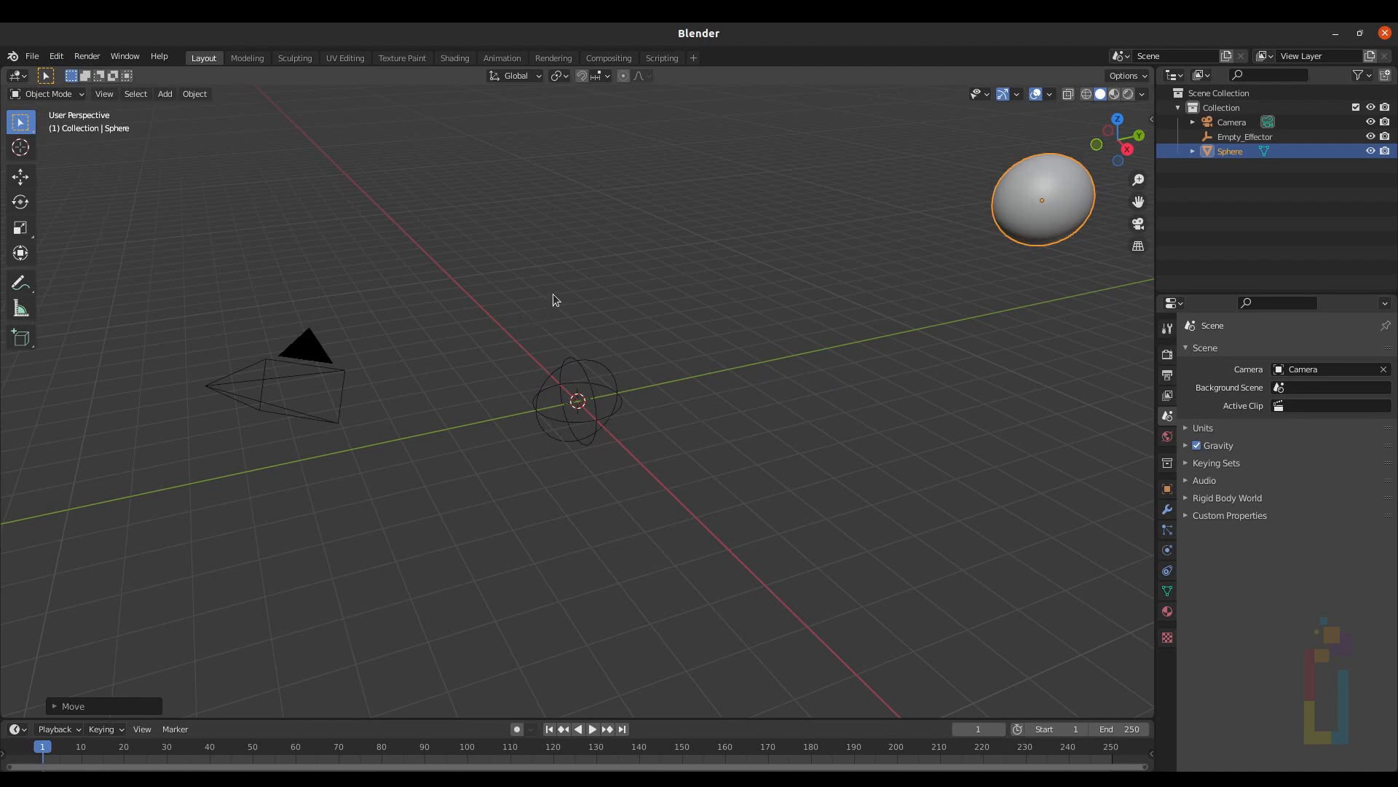
# Align the camera to the top view so it looks straight down at the empty.
pyautogui.press('KP_7')
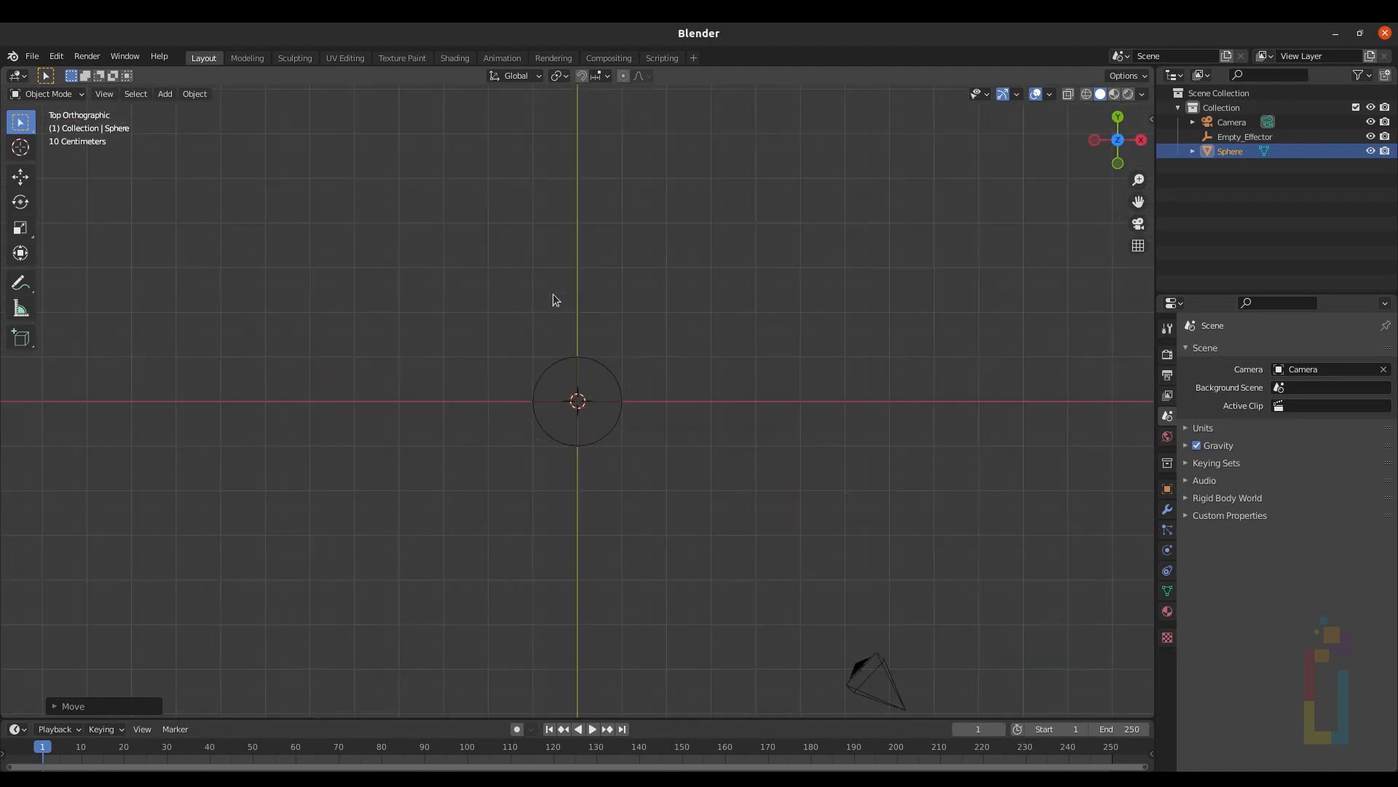
pyautogui.press('ctrl+alt+KP_0')
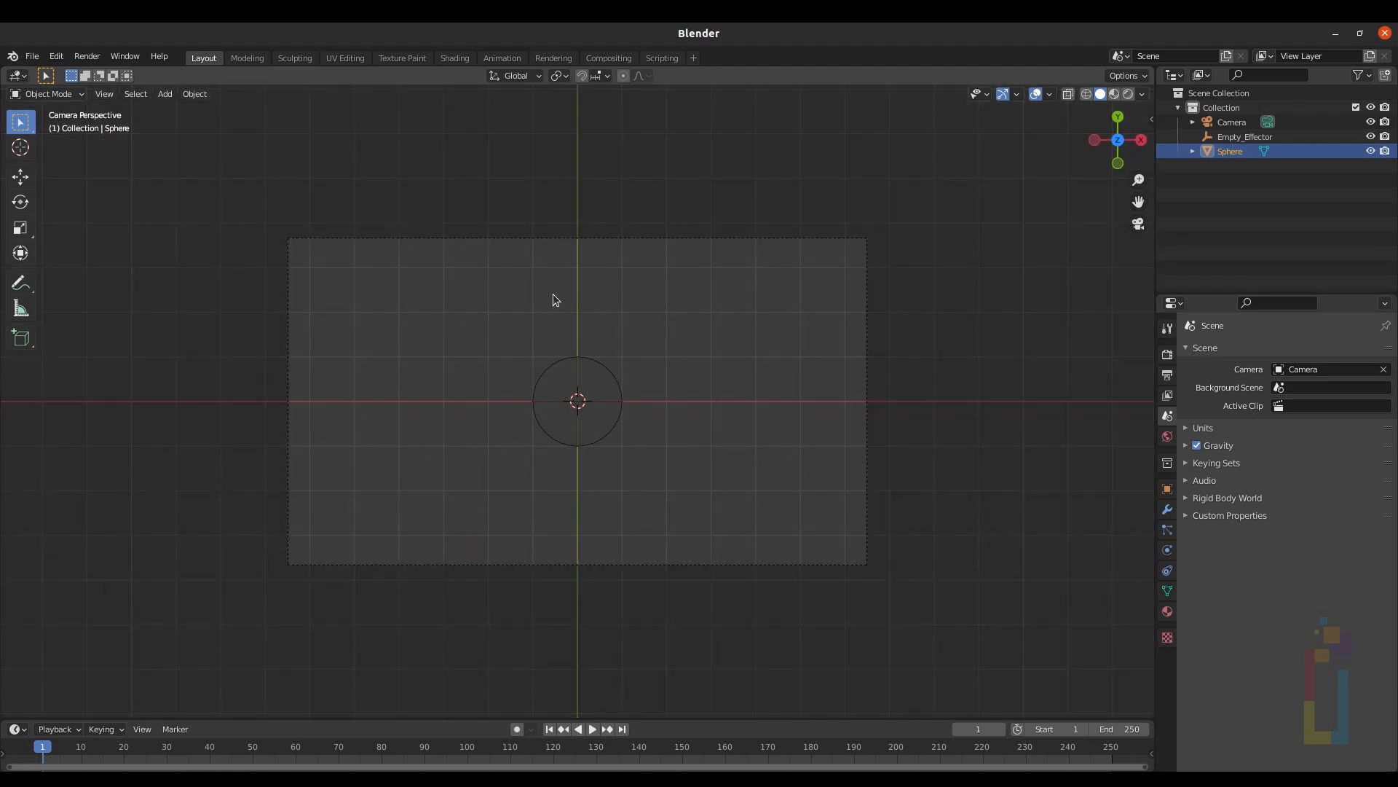
# Add a grid mesh at the origin and set its size to 3 m.
pyautogui.hotkey('shift', 'a')
pyautogui.moveTo(620, 290)
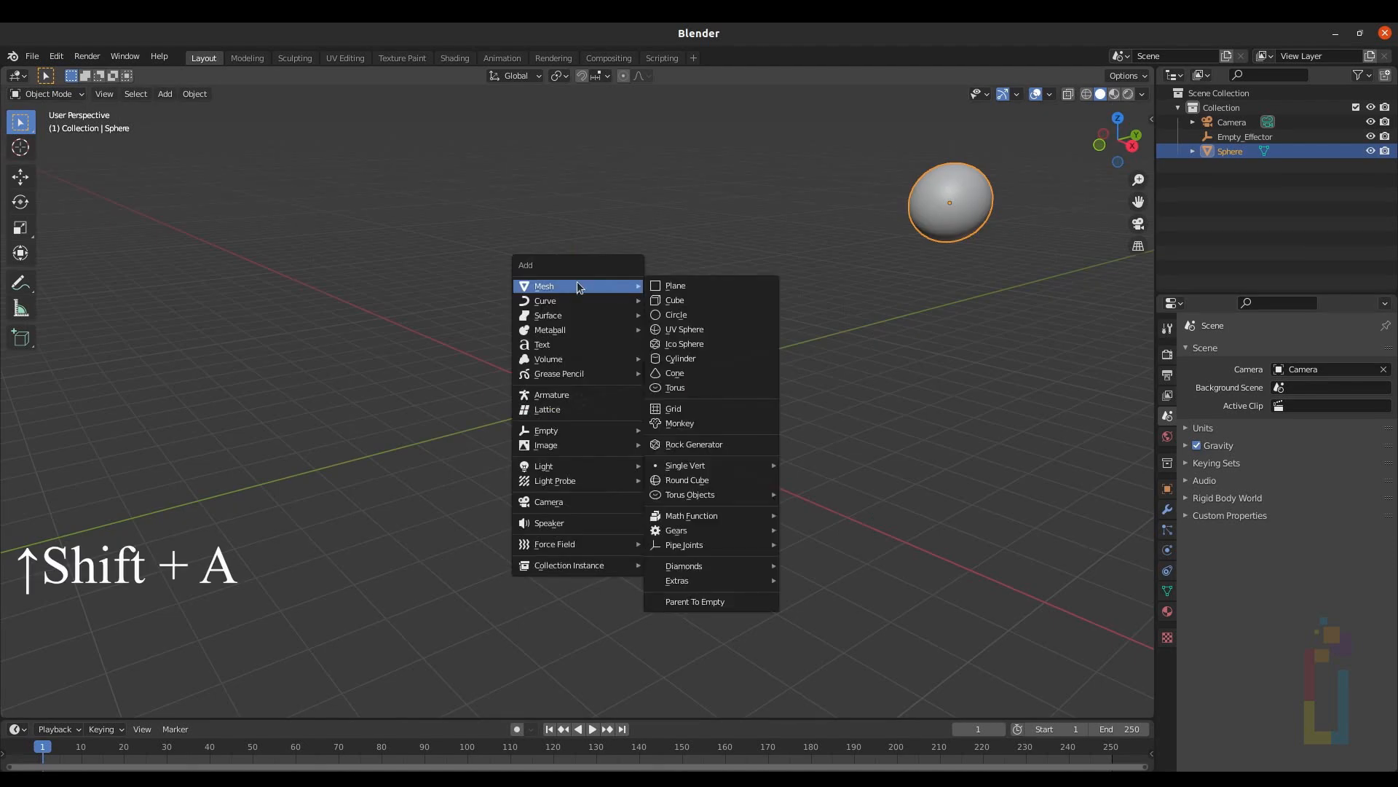
pyautogui.click(705, 409)
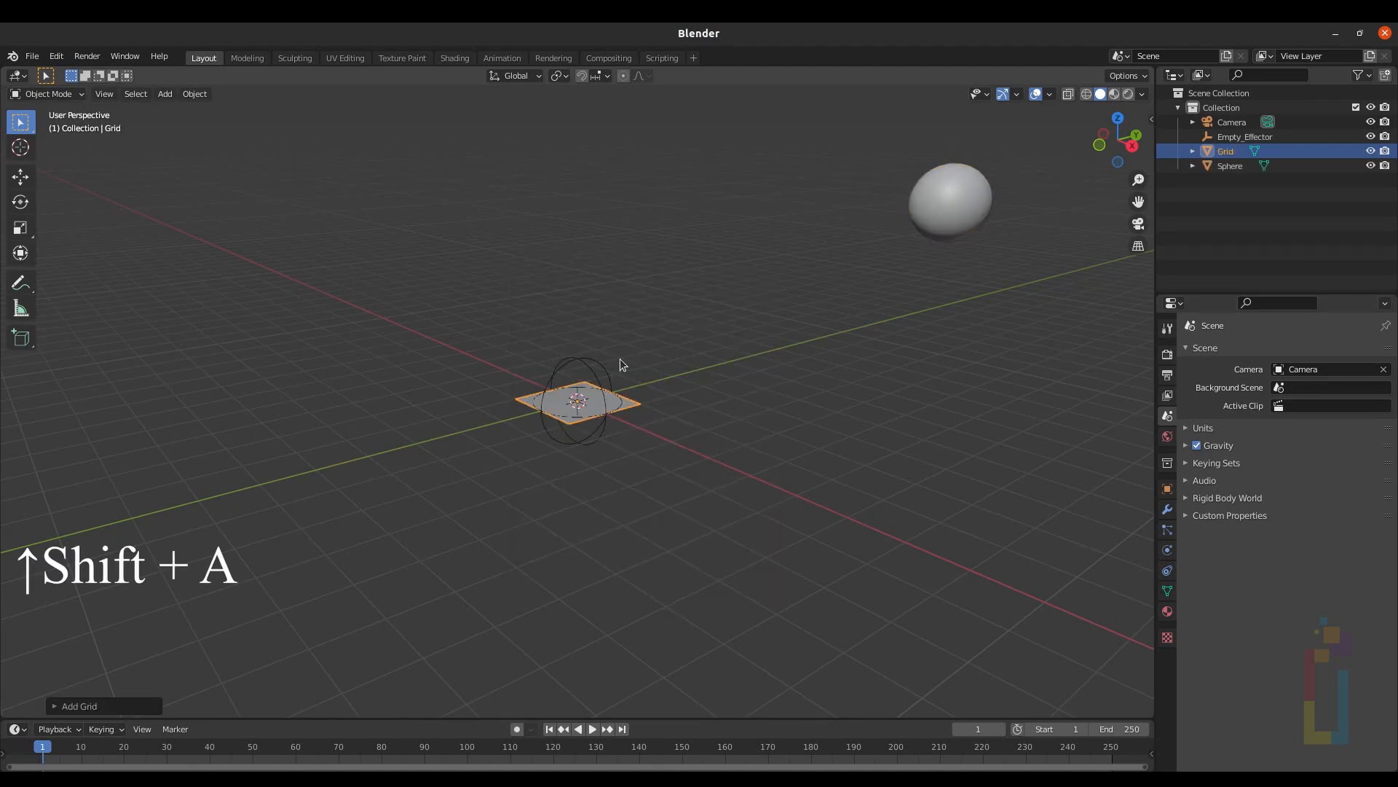
pyautogui.click(69, 706)
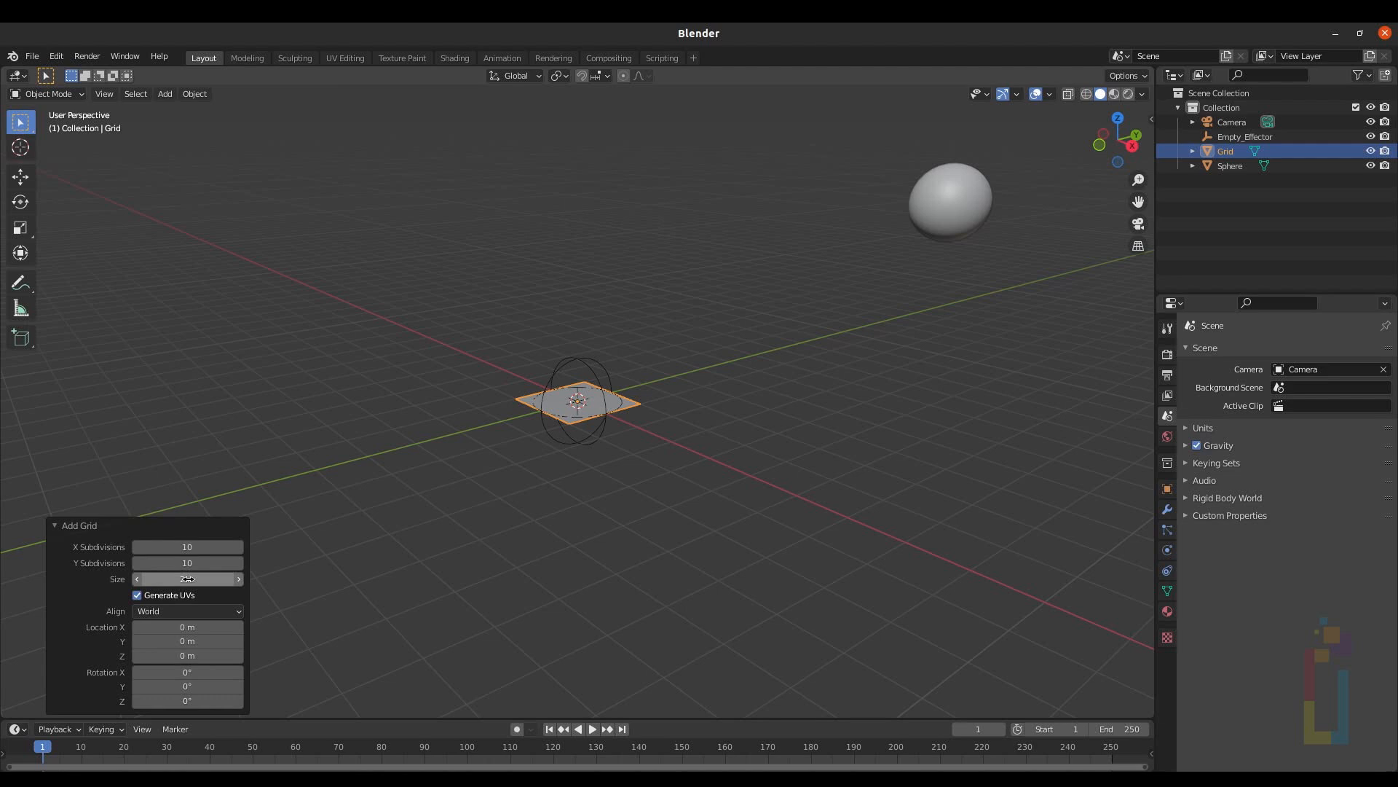
pyautogui.click(188, 578)
pyautogui.write('3')
pyautogui.press('Return')
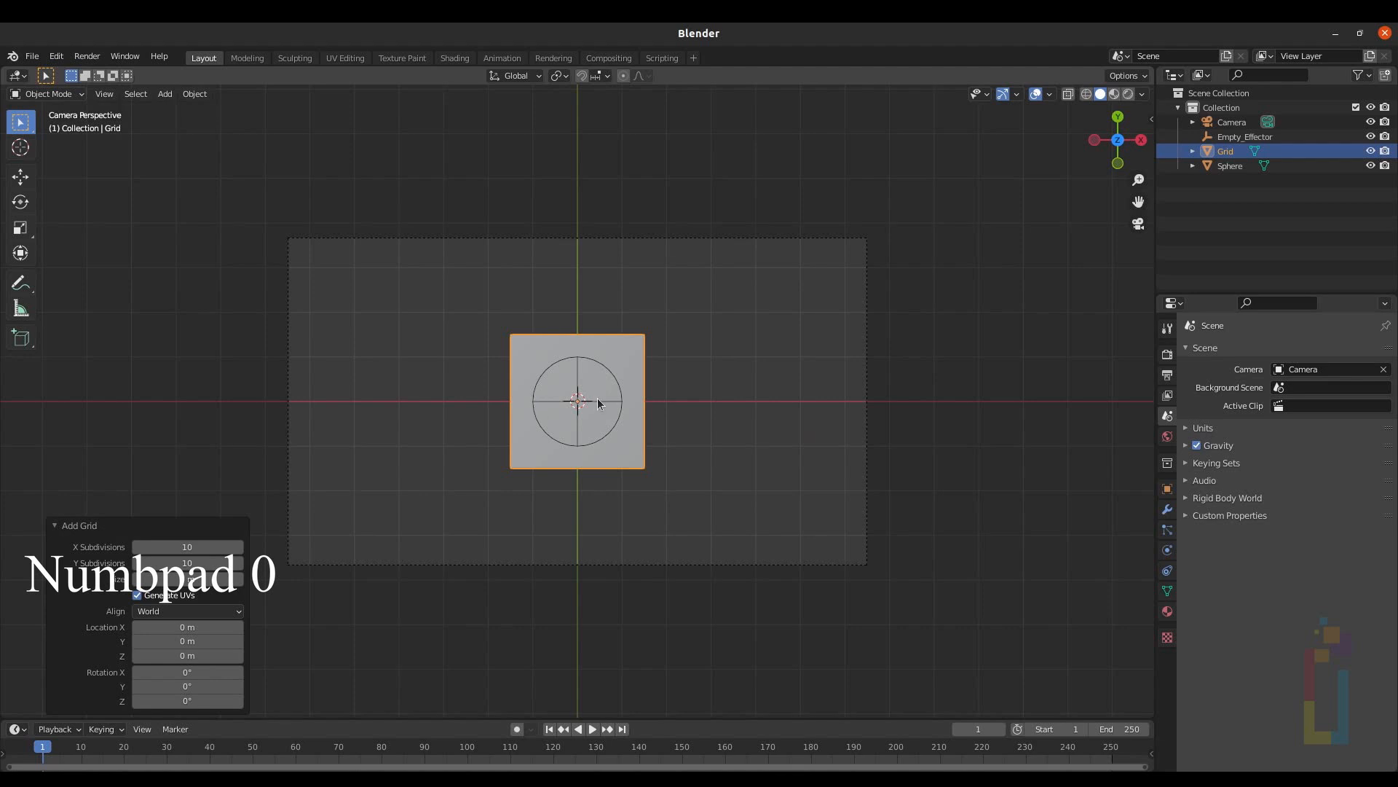
# Lower the camera about 9.4 m along the global Z axis so the grid nearly fills the frame's height.
pyautogui.click(1242, 124)
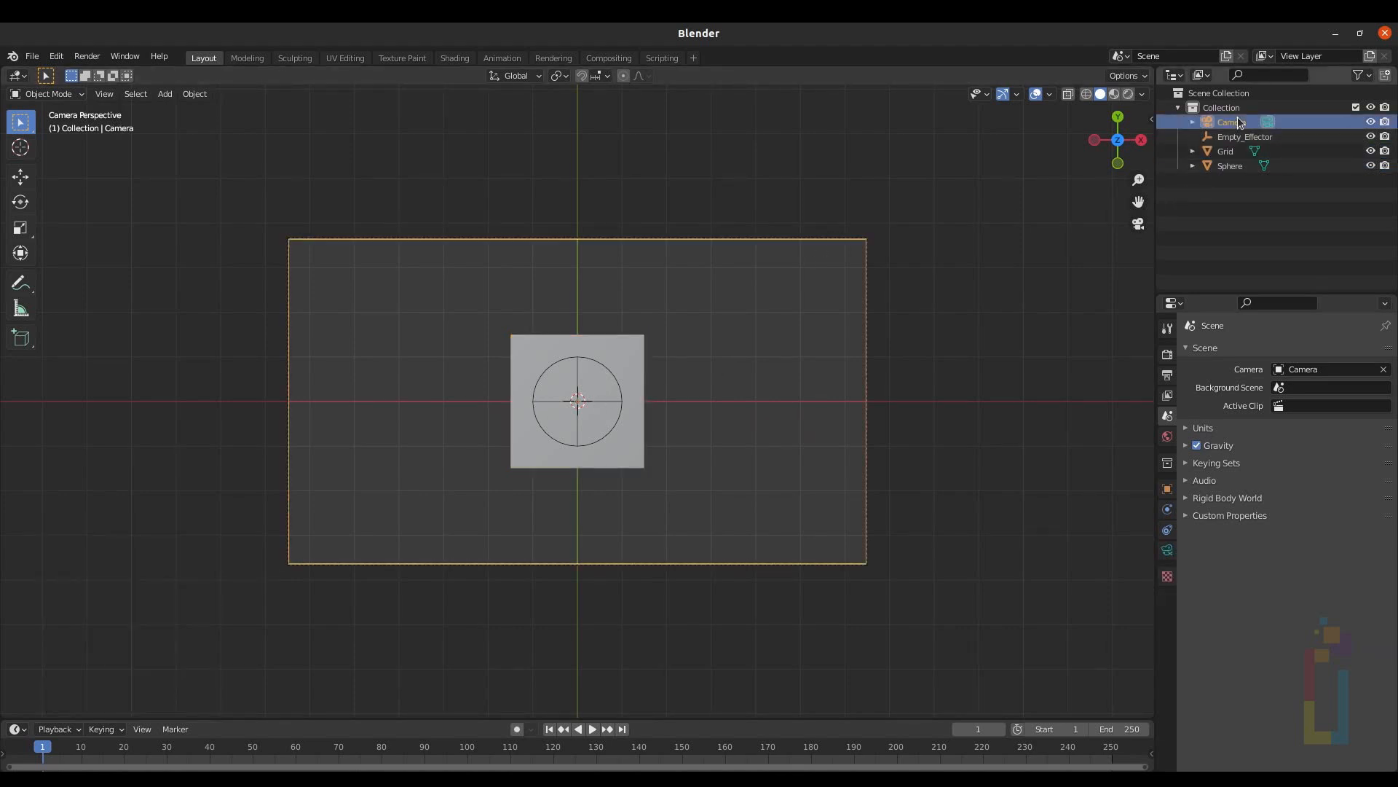
pyautogui.press('g')
pyautogui.press('z')
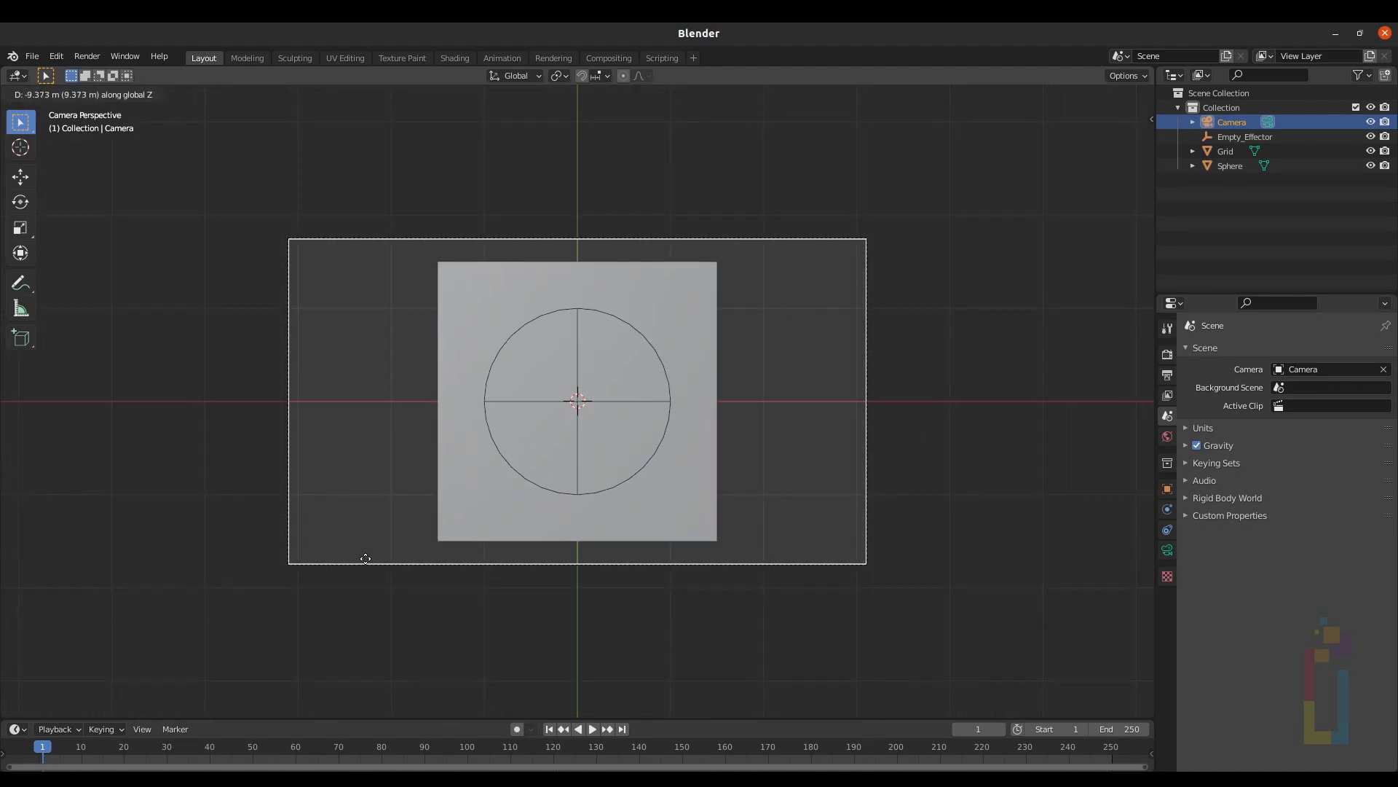
pyautogui.click(364, 561)
# Scale the grid's mesh about 2.1 times along X and 1.2 times along Y to cover the camera frame.
pyautogui.click(686, 326)
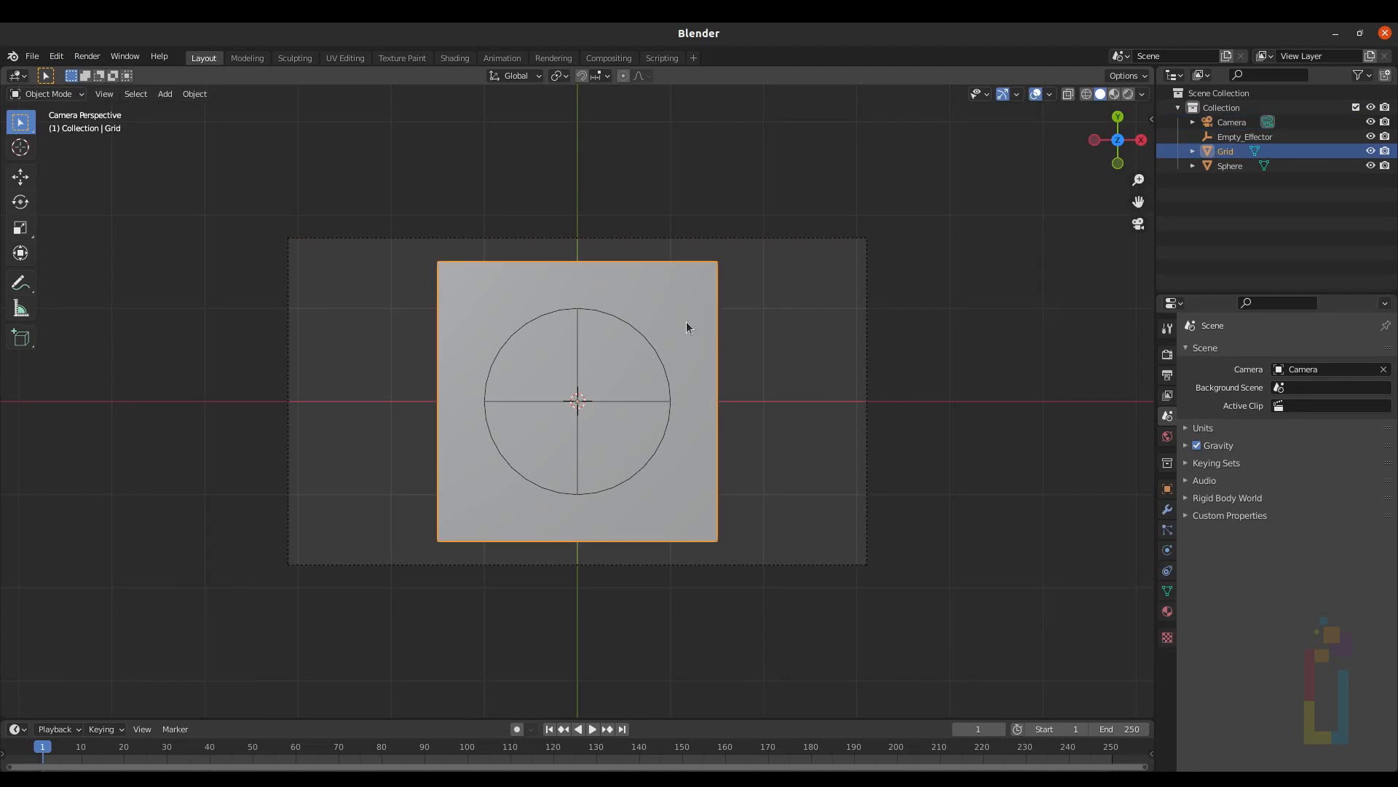
pyautogui.press('Tab')
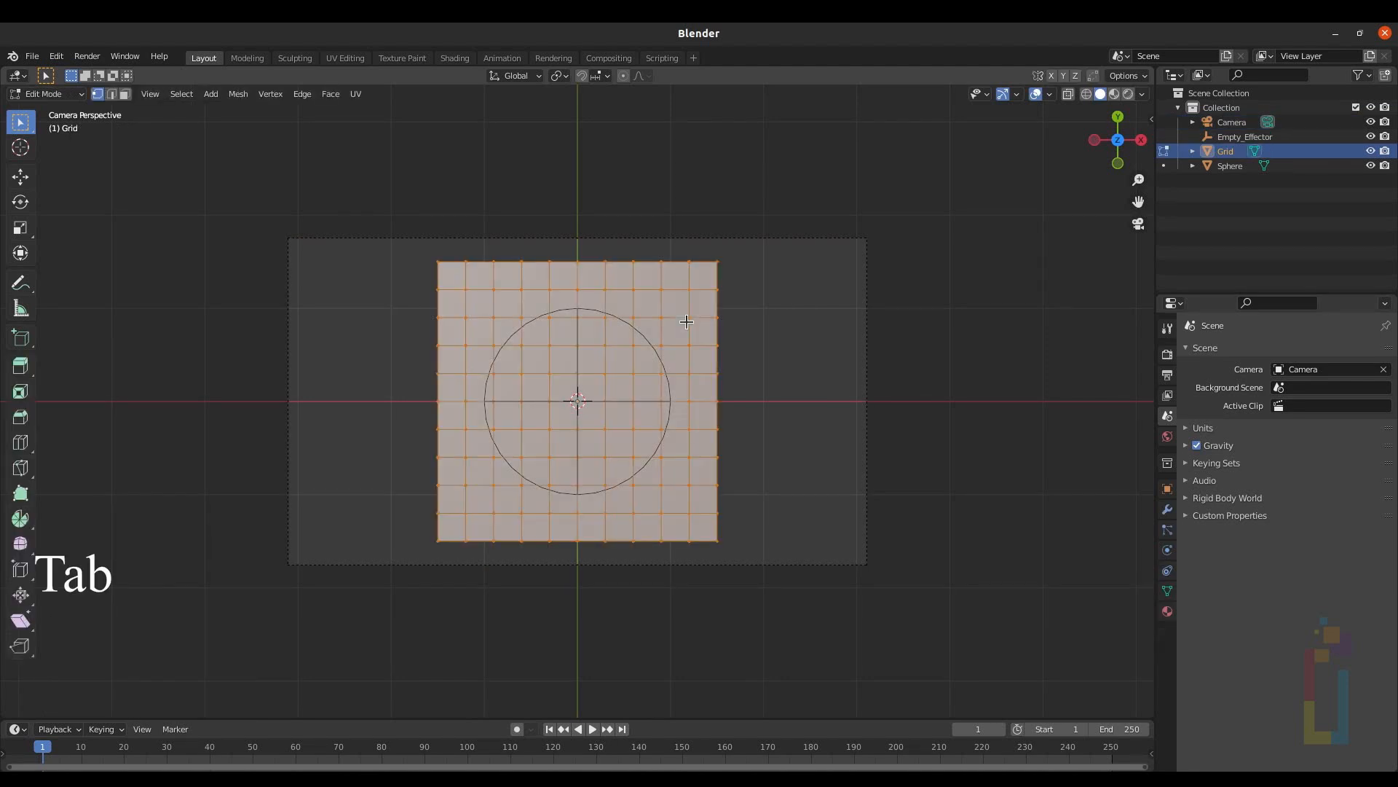
pyautogui.press('s')
pyautogui.press('x')
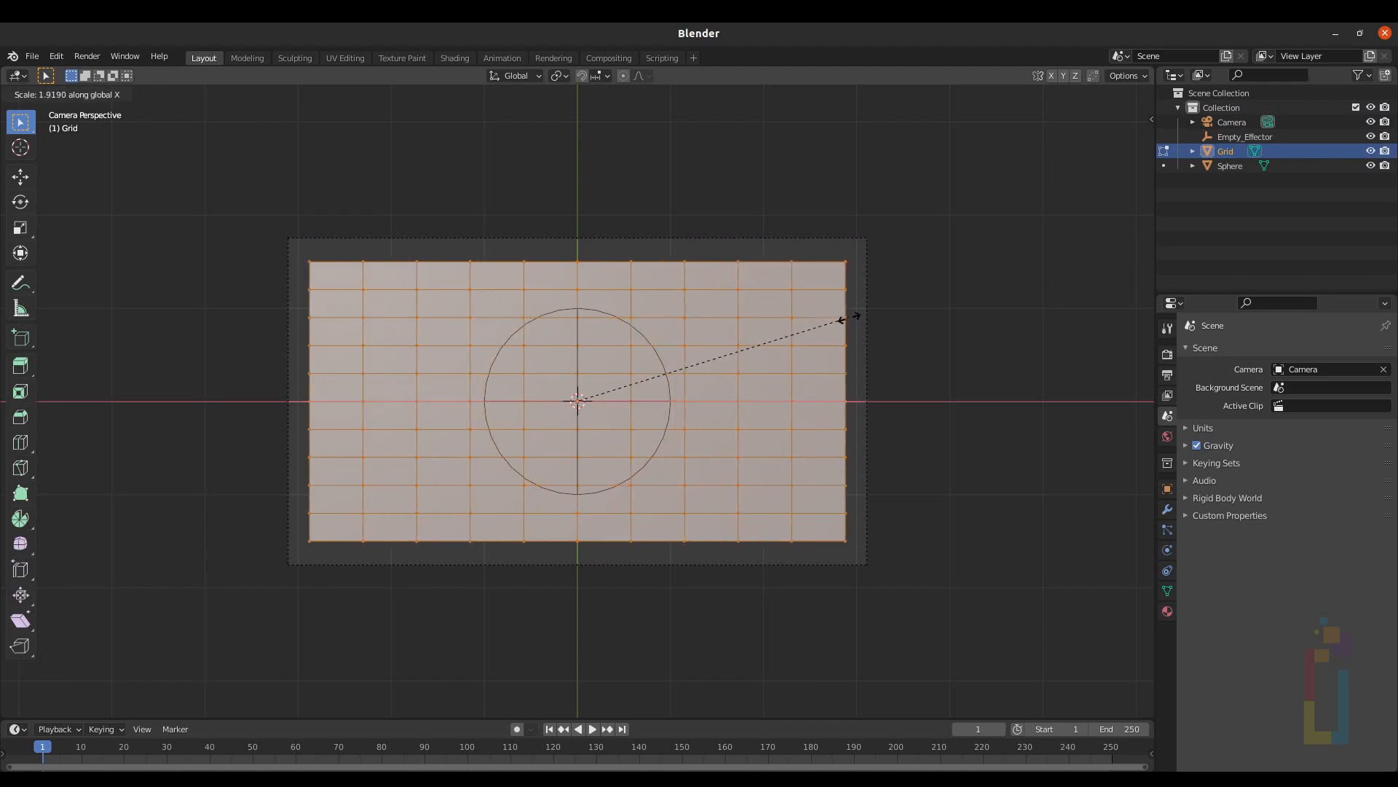
pyautogui.click(871, 312)
pyautogui.press('s')
pyautogui.press('y')
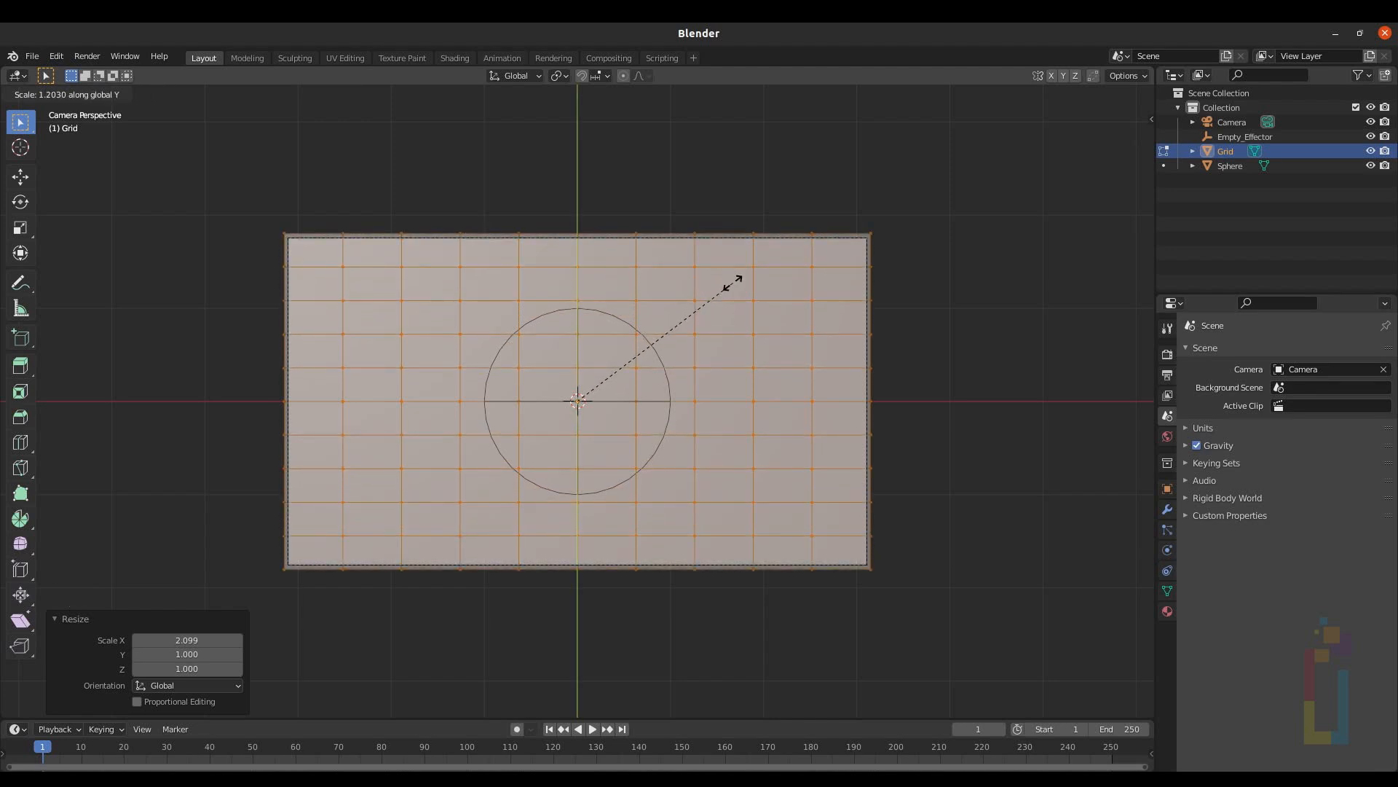
pyautogui.click(732, 282)
pyautogui.press('Tab')
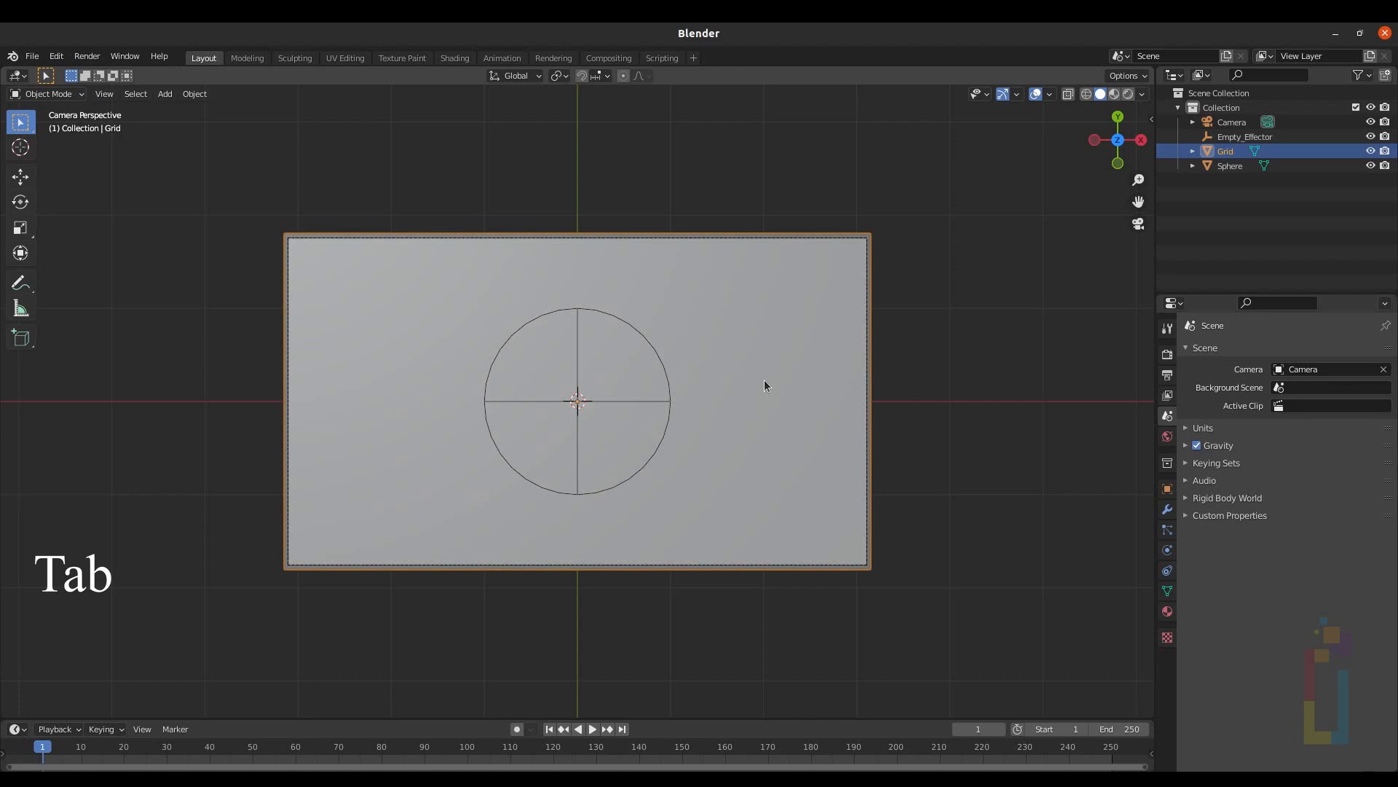
# Split the 3D viewport vertically into two areas, making the second one wider.
pyautogui.moveTo(763, 385); pyautogui.dragTo(205, 173, button='middle')
pyautogui.click(109, 95)
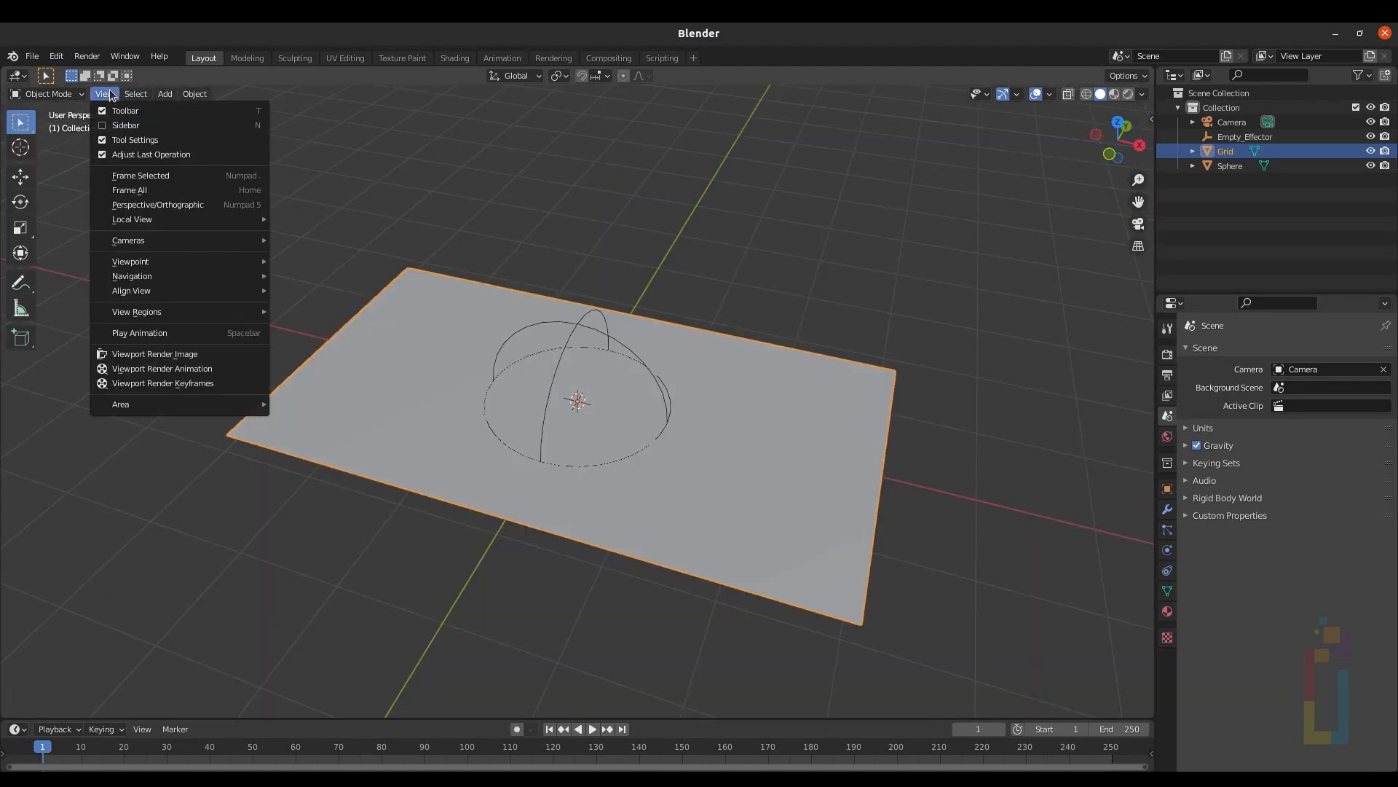
pyautogui.moveTo(173, 405)
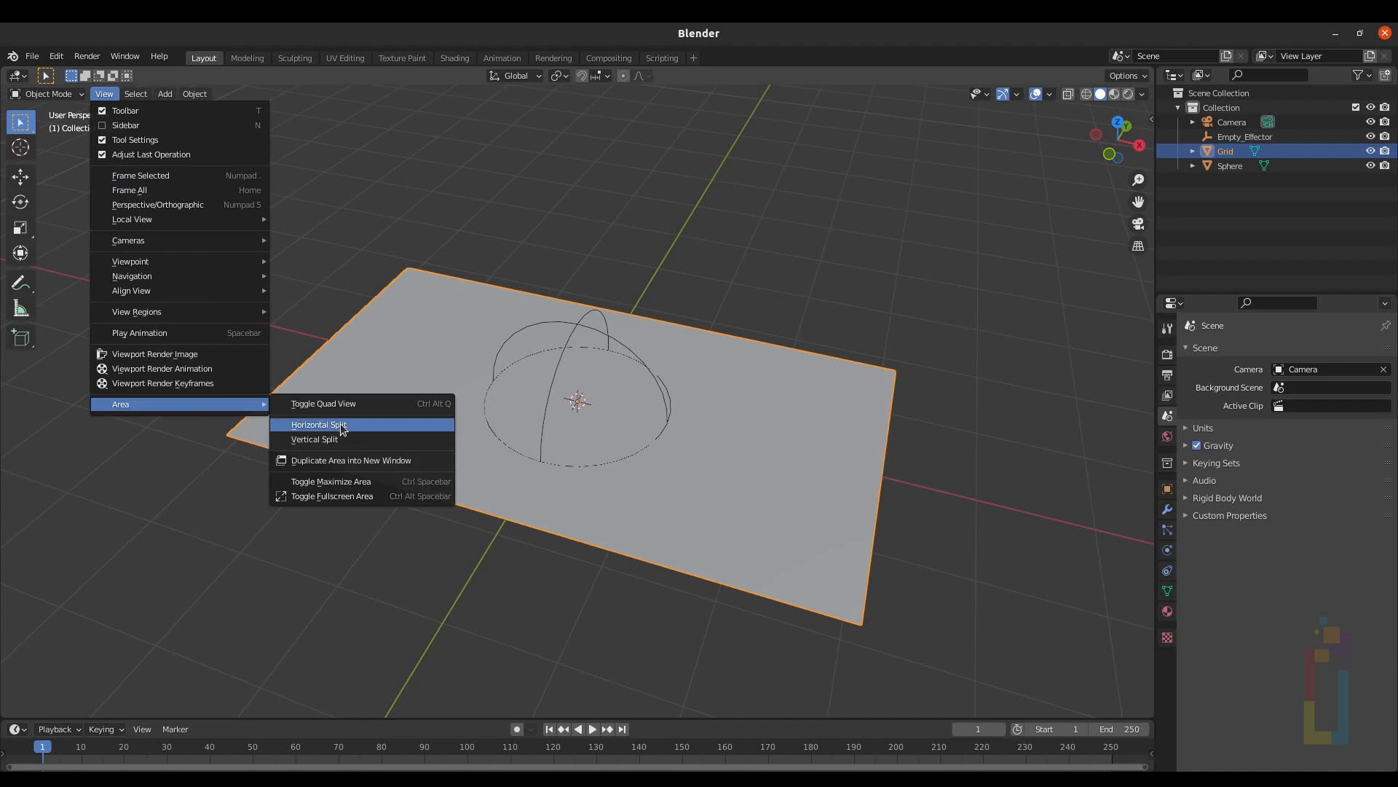
pyautogui.click(316, 438)
pyautogui.click(571, 435)
pyautogui.moveTo(574, 384); pyautogui.dragTo(448, 374)
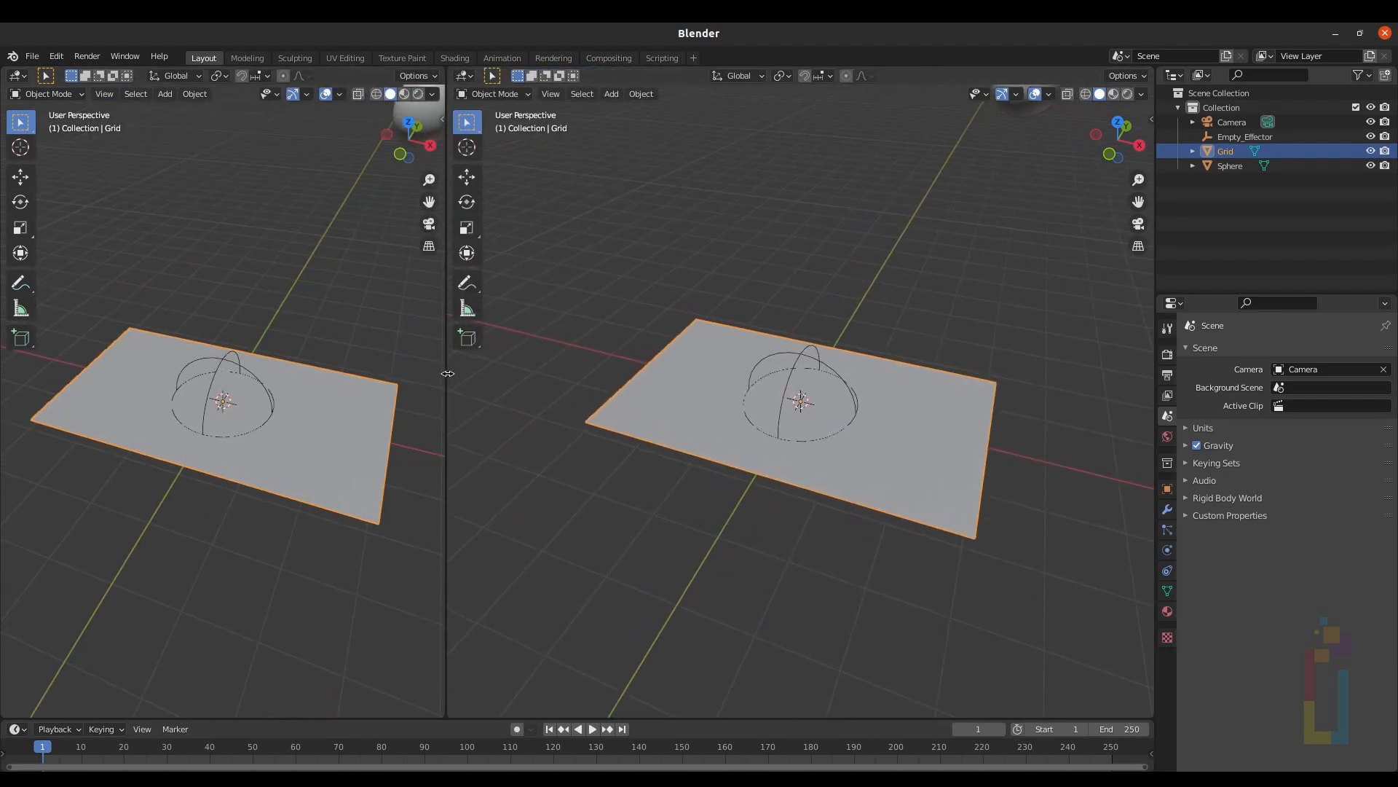
# Change the wider viewport area to the Geometry Node Editor and hide its sidebar.
pyautogui.click(463, 76)
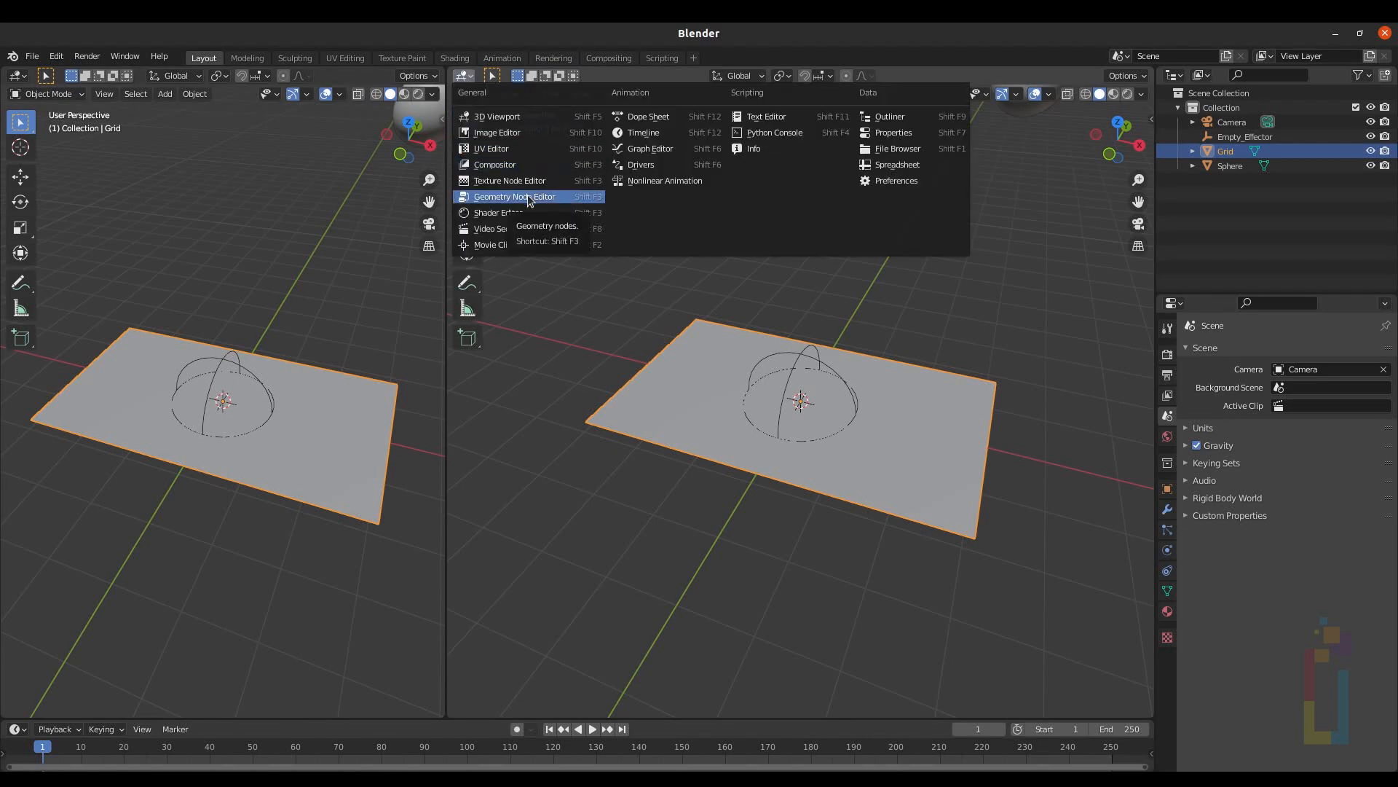
pyautogui.click(527, 196)
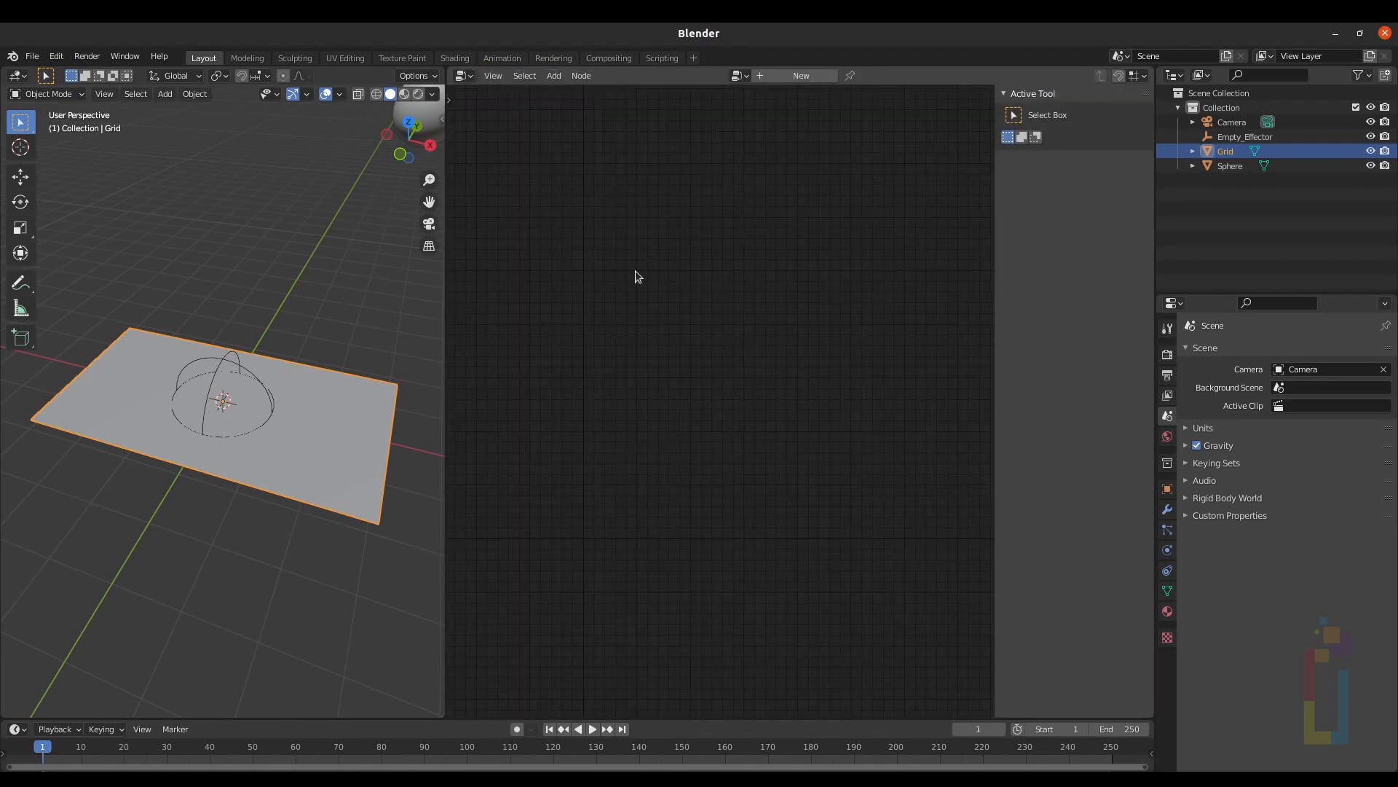
pyautogui.press('n')
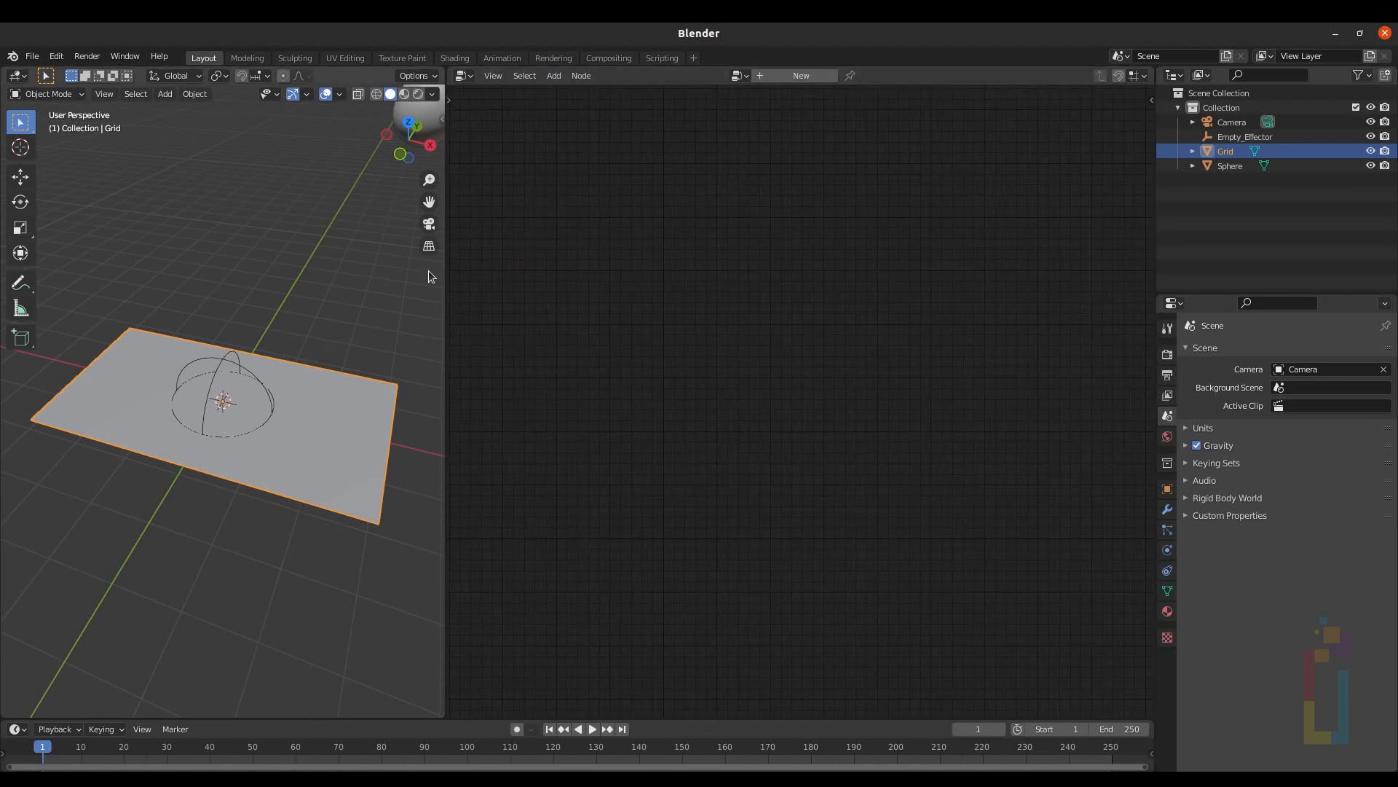
# Create a geometry node tree for the grid and insert a Point Instance node before a more widely spaced Group Output.
pyautogui.click(780, 77)
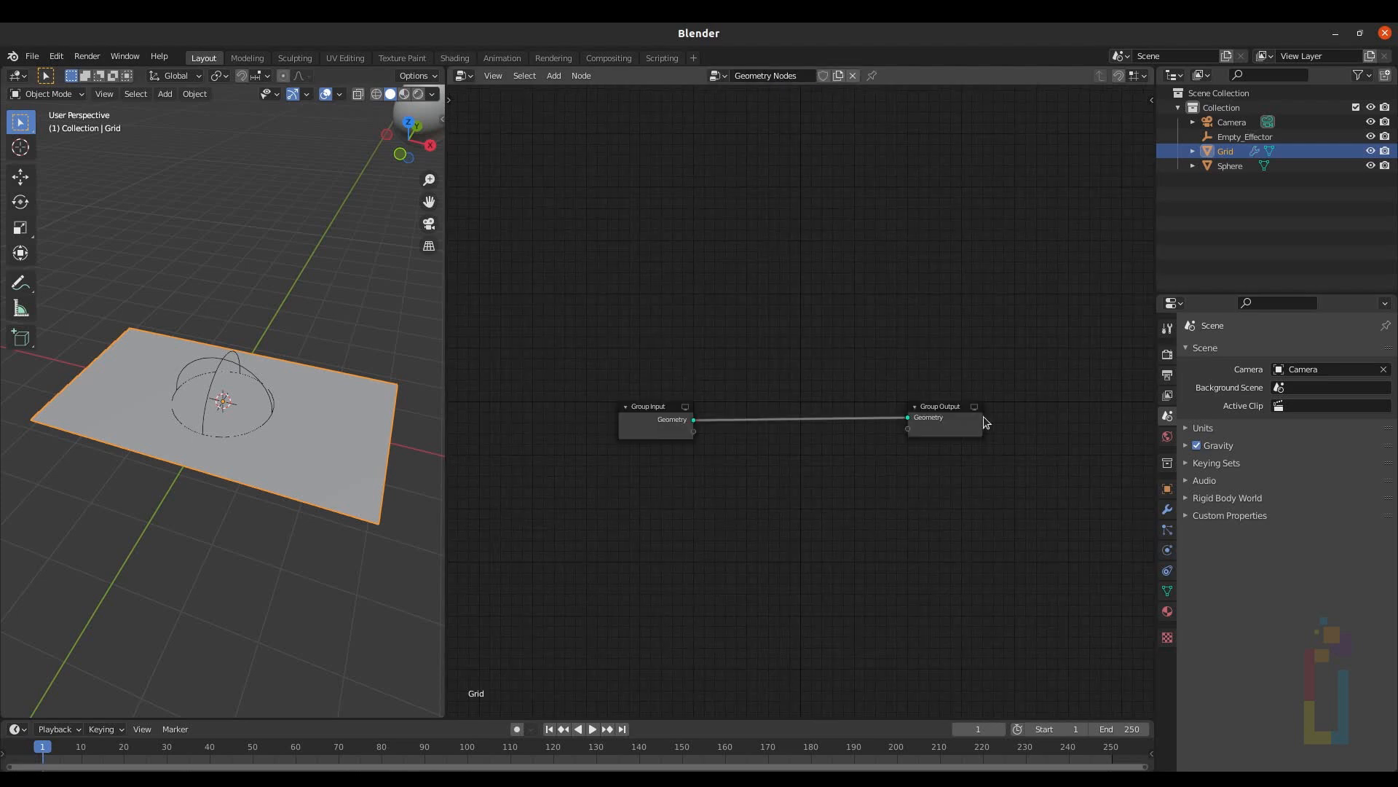
pyautogui.moveTo(935, 408); pyautogui.dragTo(1105, 414)
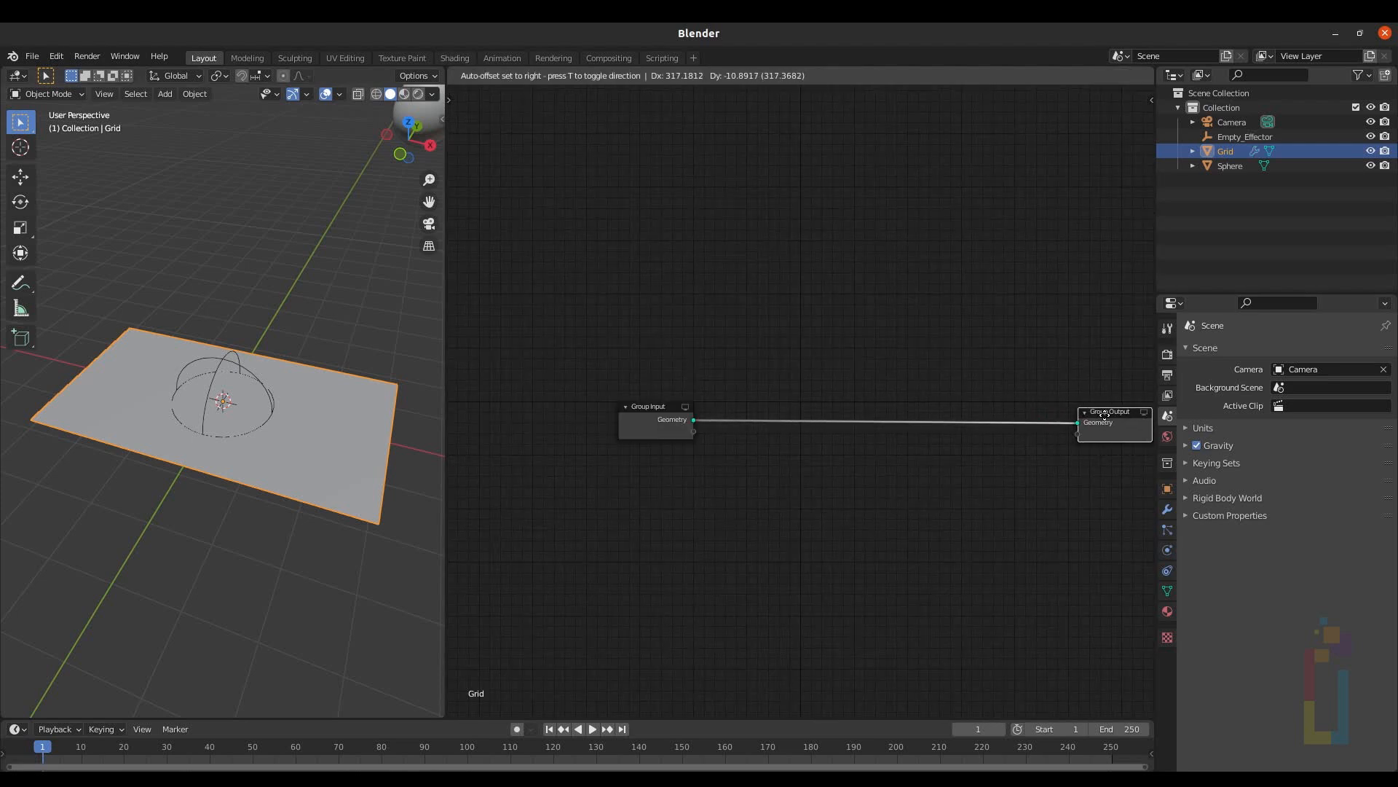
pyautogui.hotkey('shift', 'a')
pyautogui.press('s')
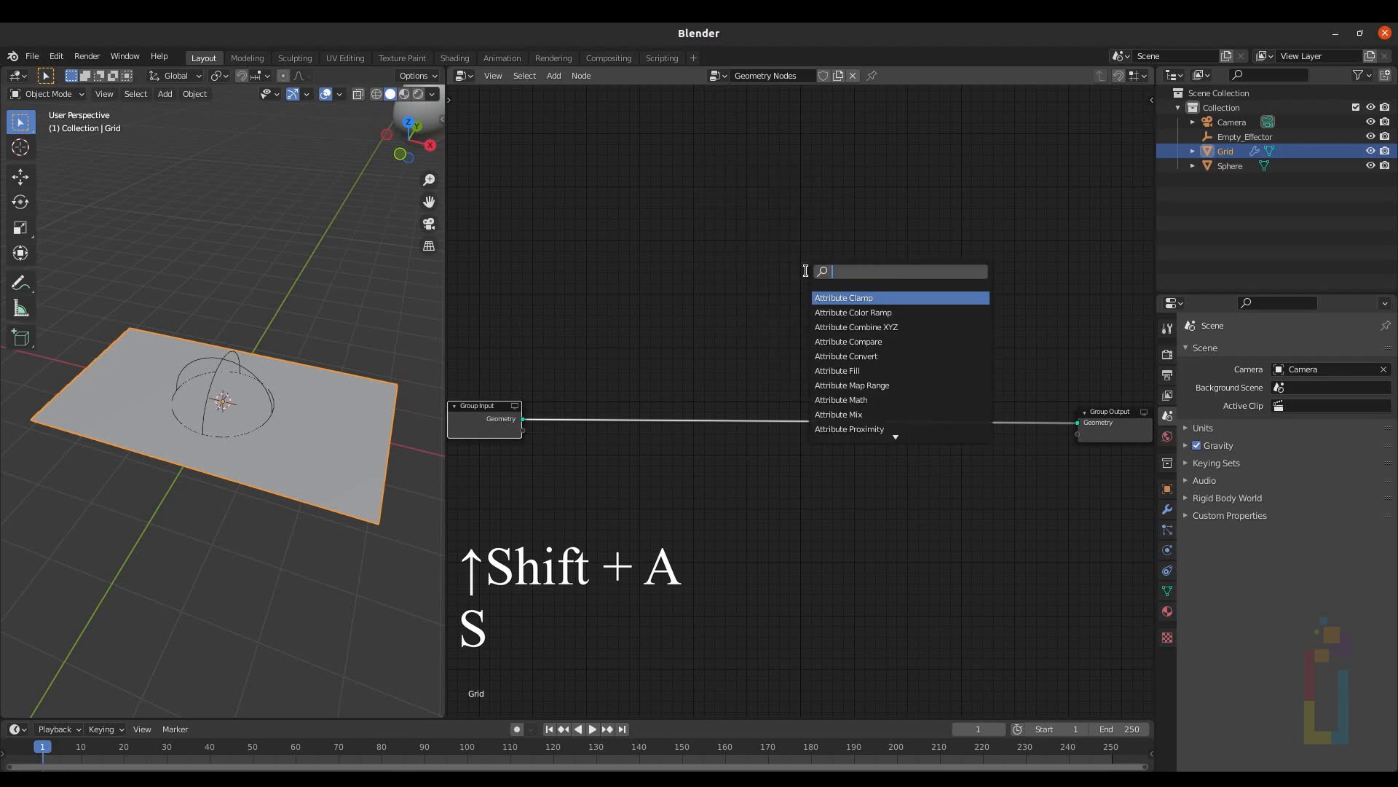
pyautogui.write('insta')
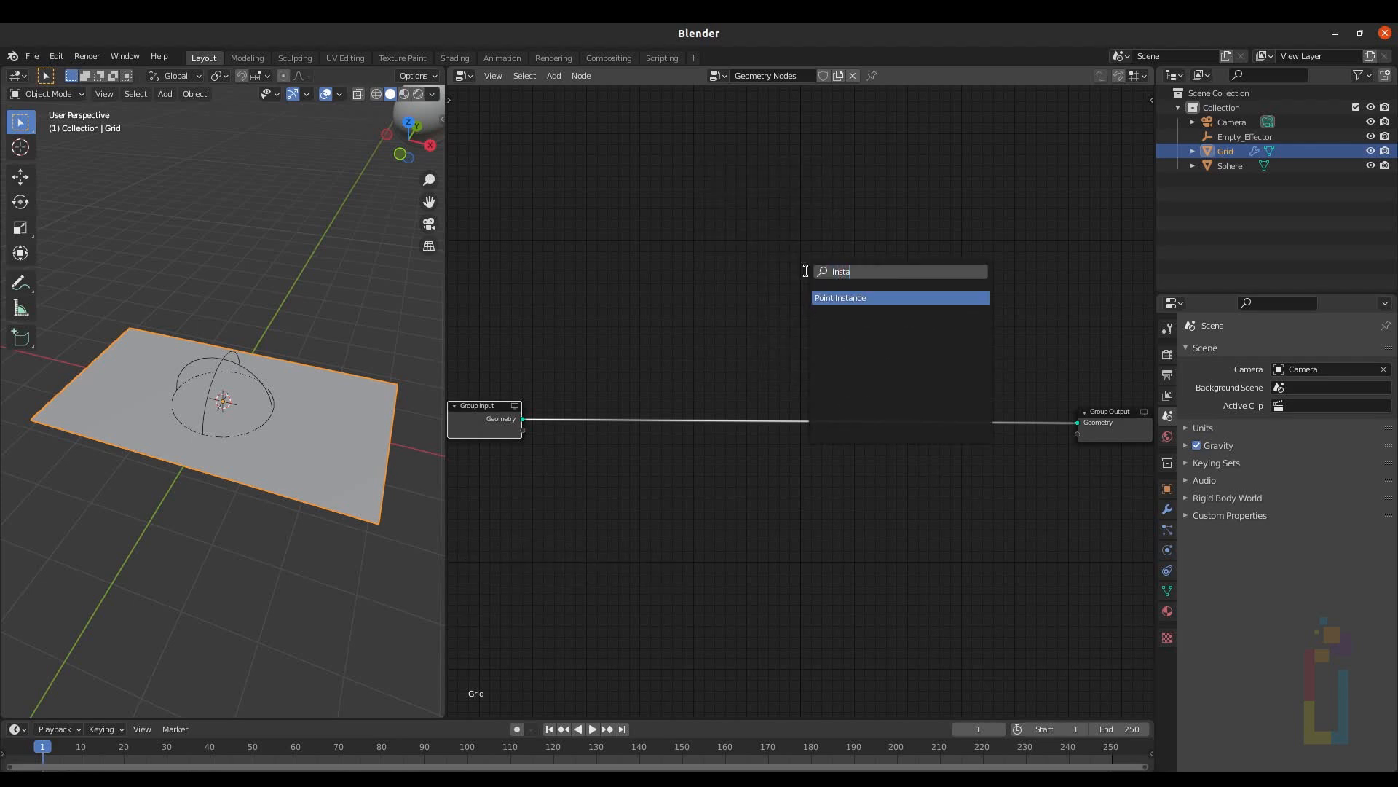
pyautogui.press('Return')
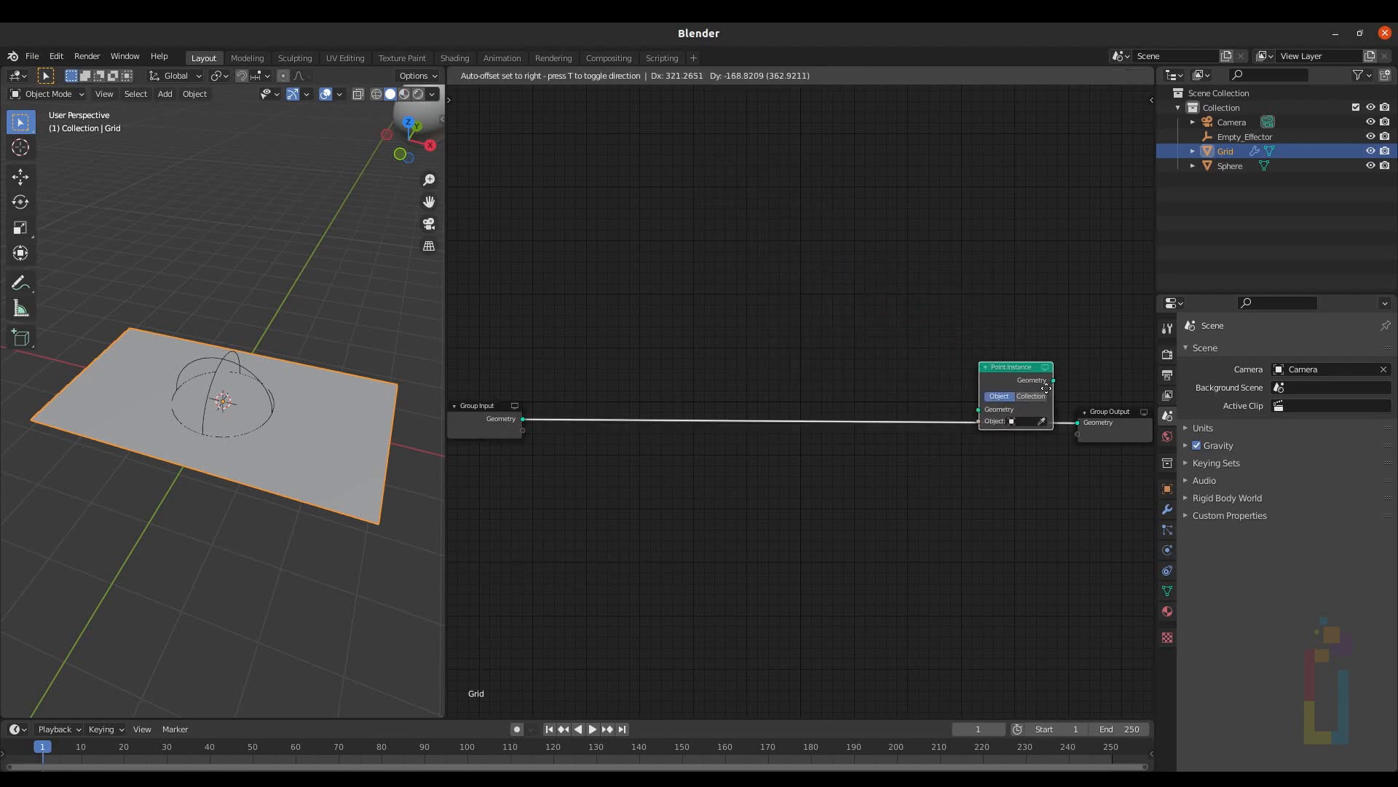
pyautogui.click(1053, 412)
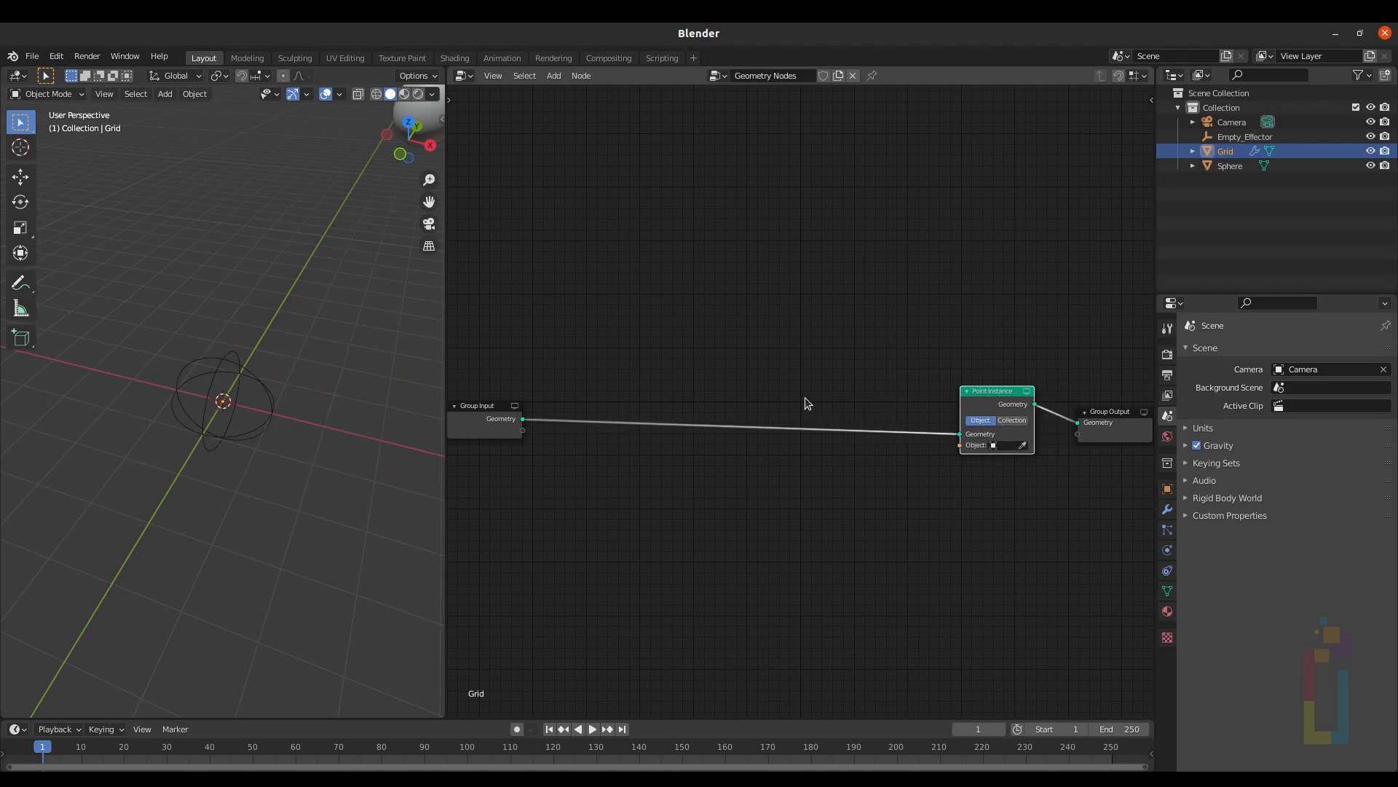
# Insert a Point Scale node into the link just before the Point Instance node.
pyautogui.hotkey('shift', 'a')
pyautogui.press('s')
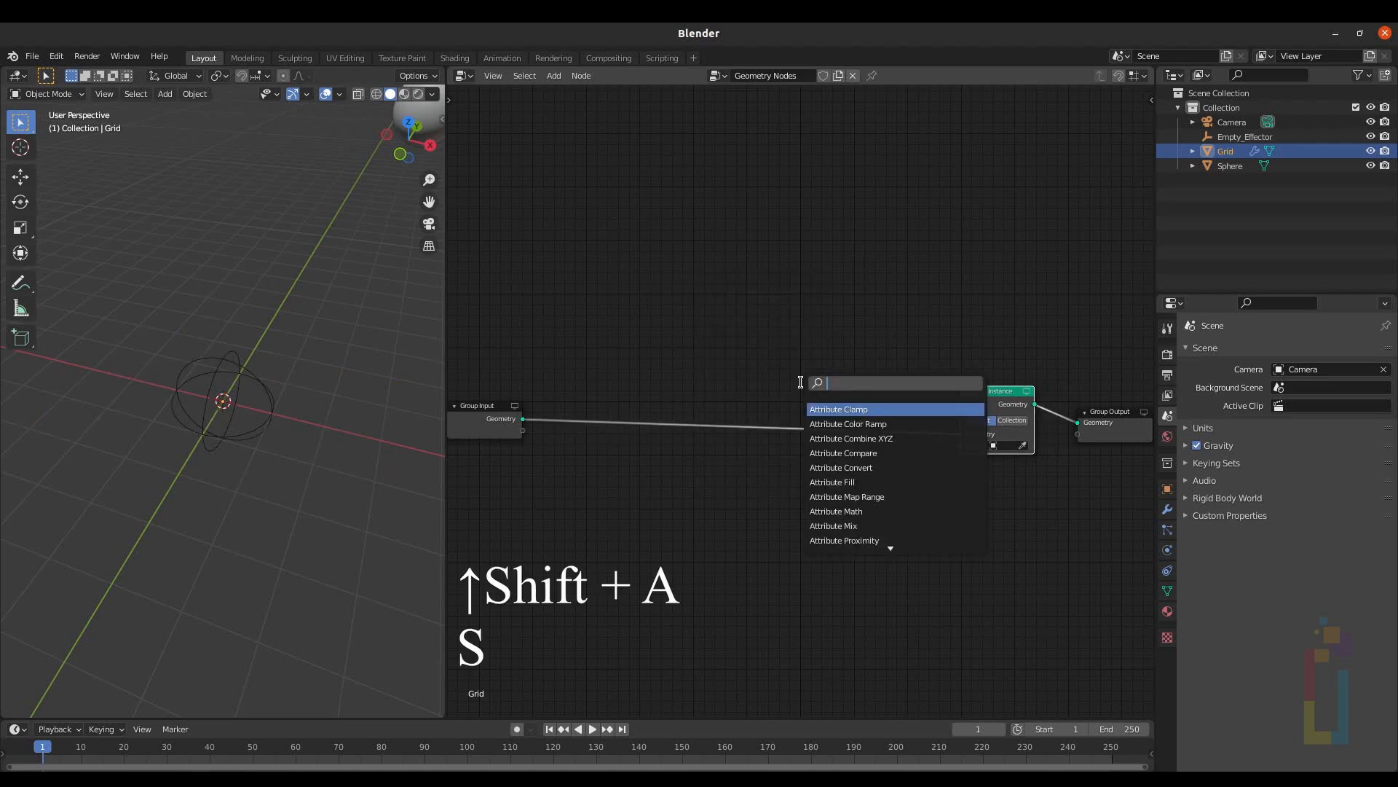
pyautogui.write('scale')
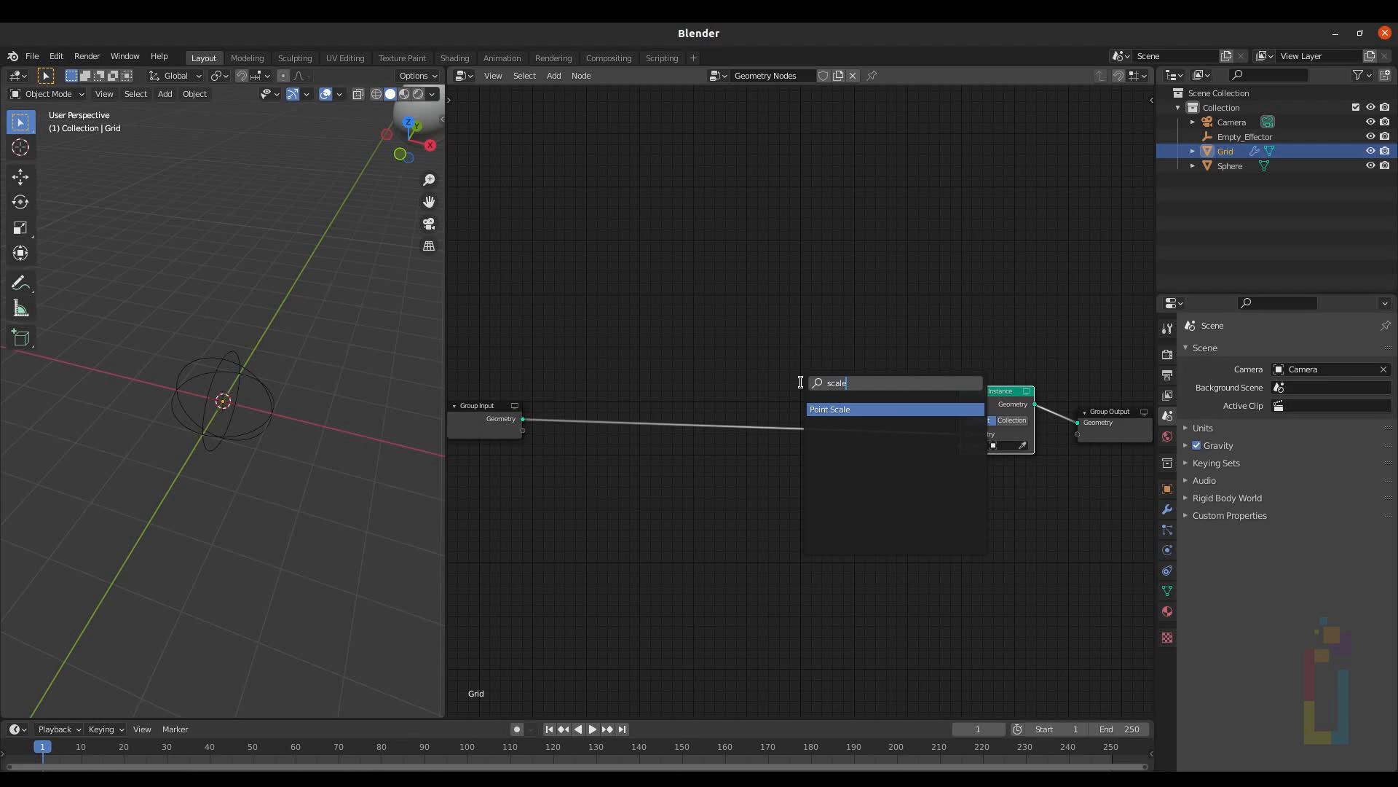
pyautogui.press('Return')
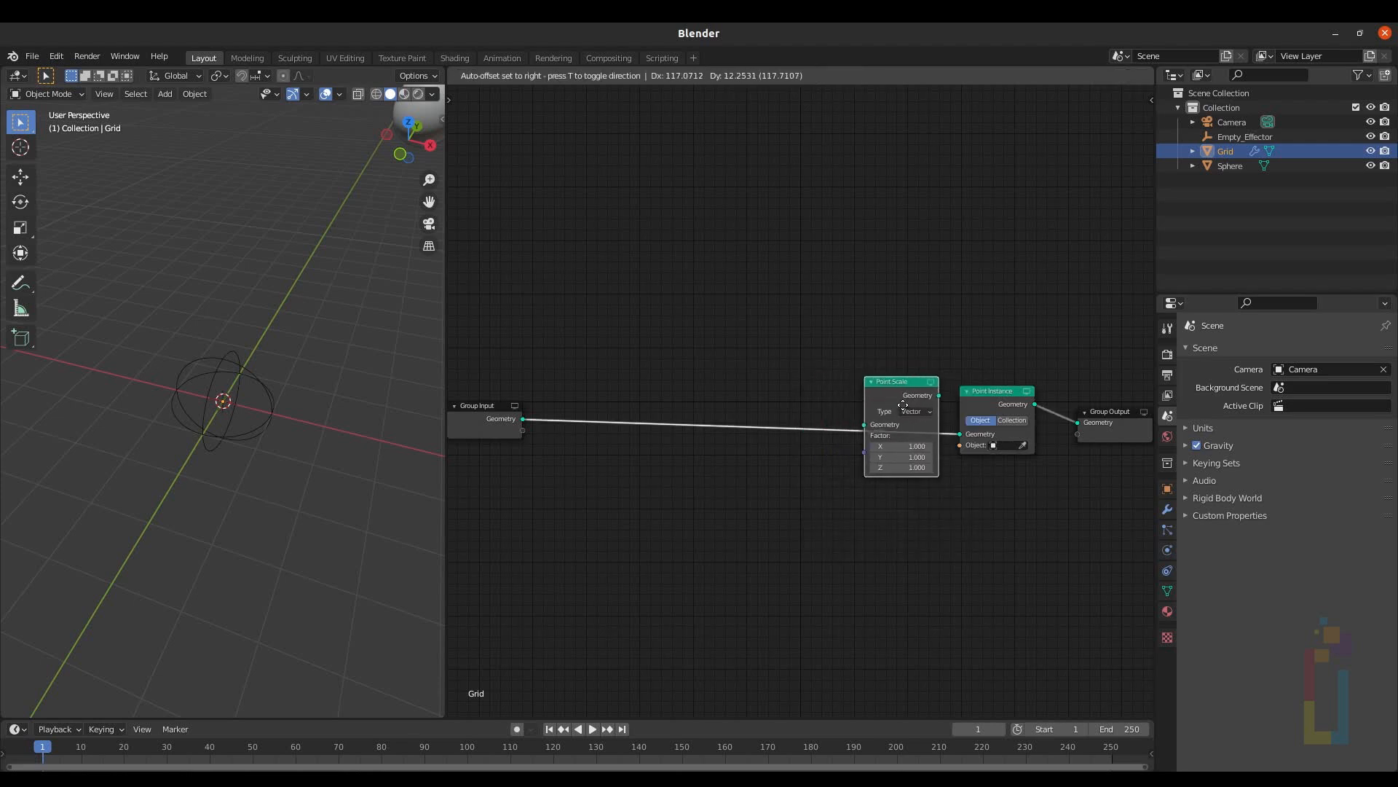
pyautogui.click(906, 410)
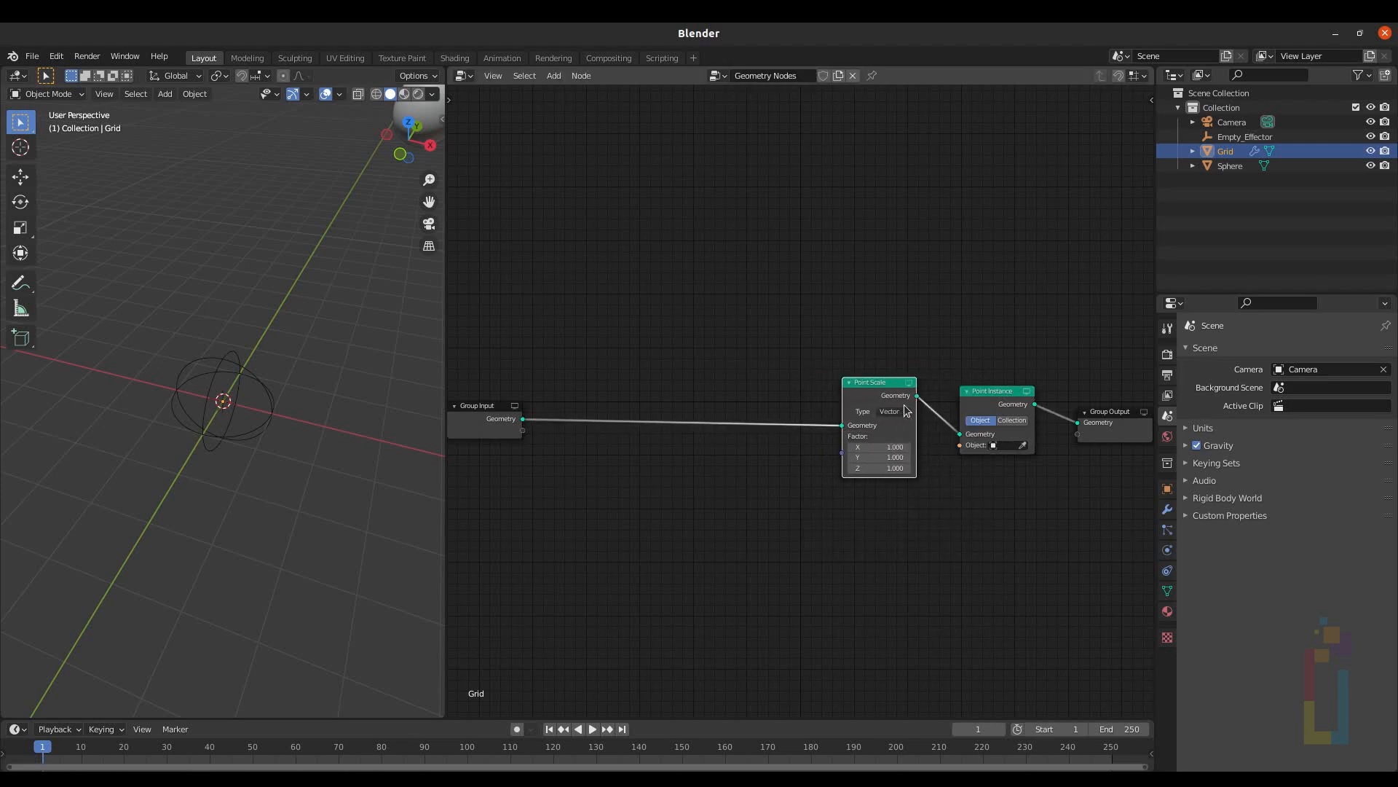
# Choose Sphere as the Point Instance object and set the Point Scale factor to 0.050 on X, Y and Z.
pyautogui.click(994, 445)
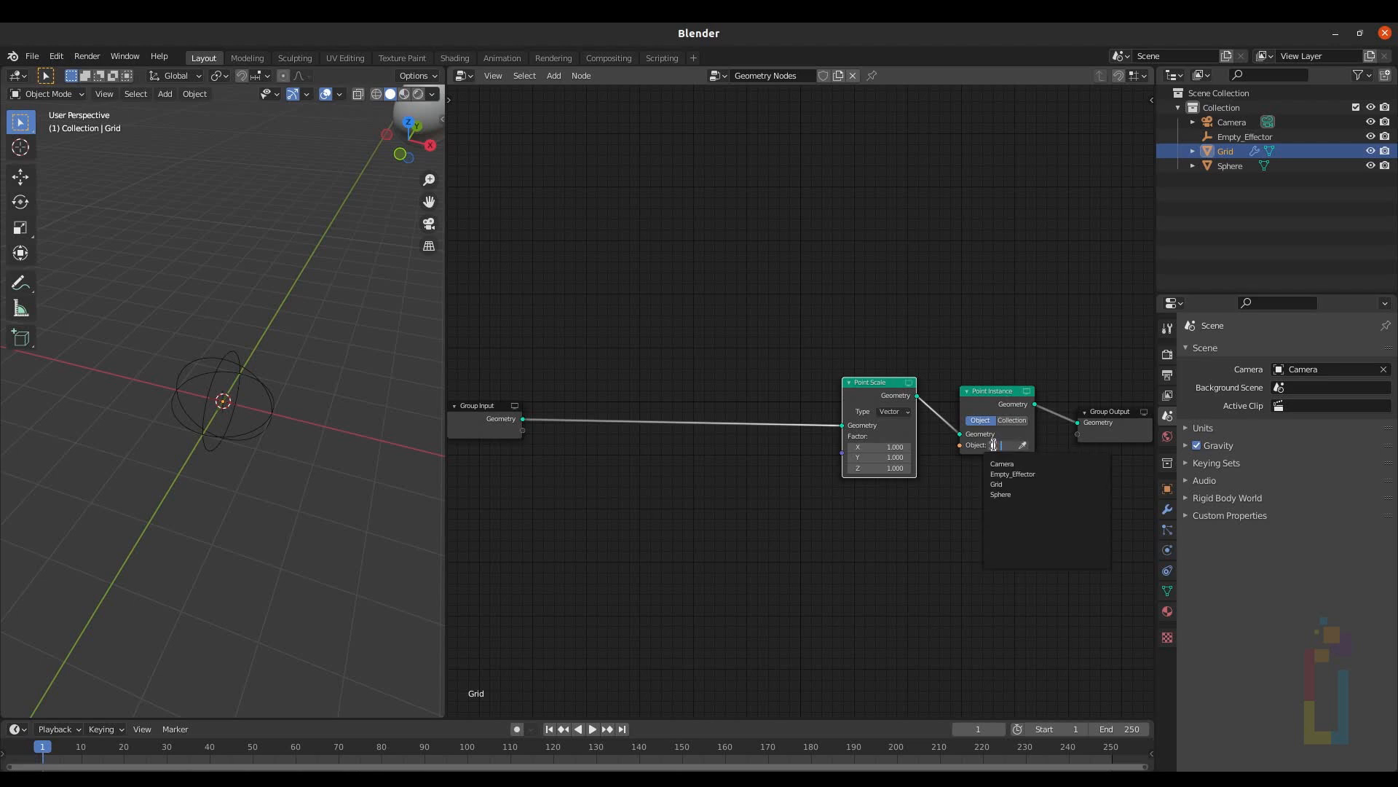
pyautogui.click(1015, 495)
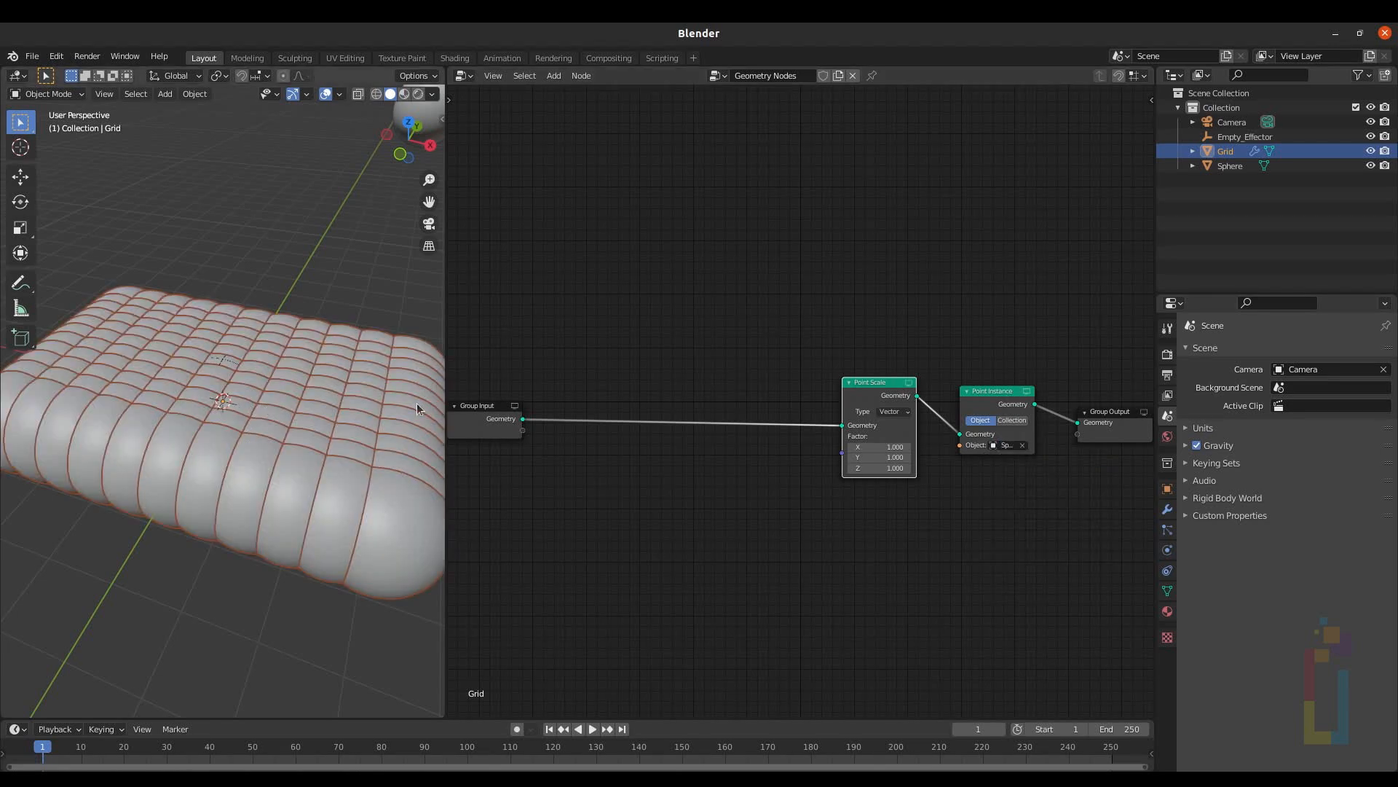
pyautogui.scroll(3, 919, 468)
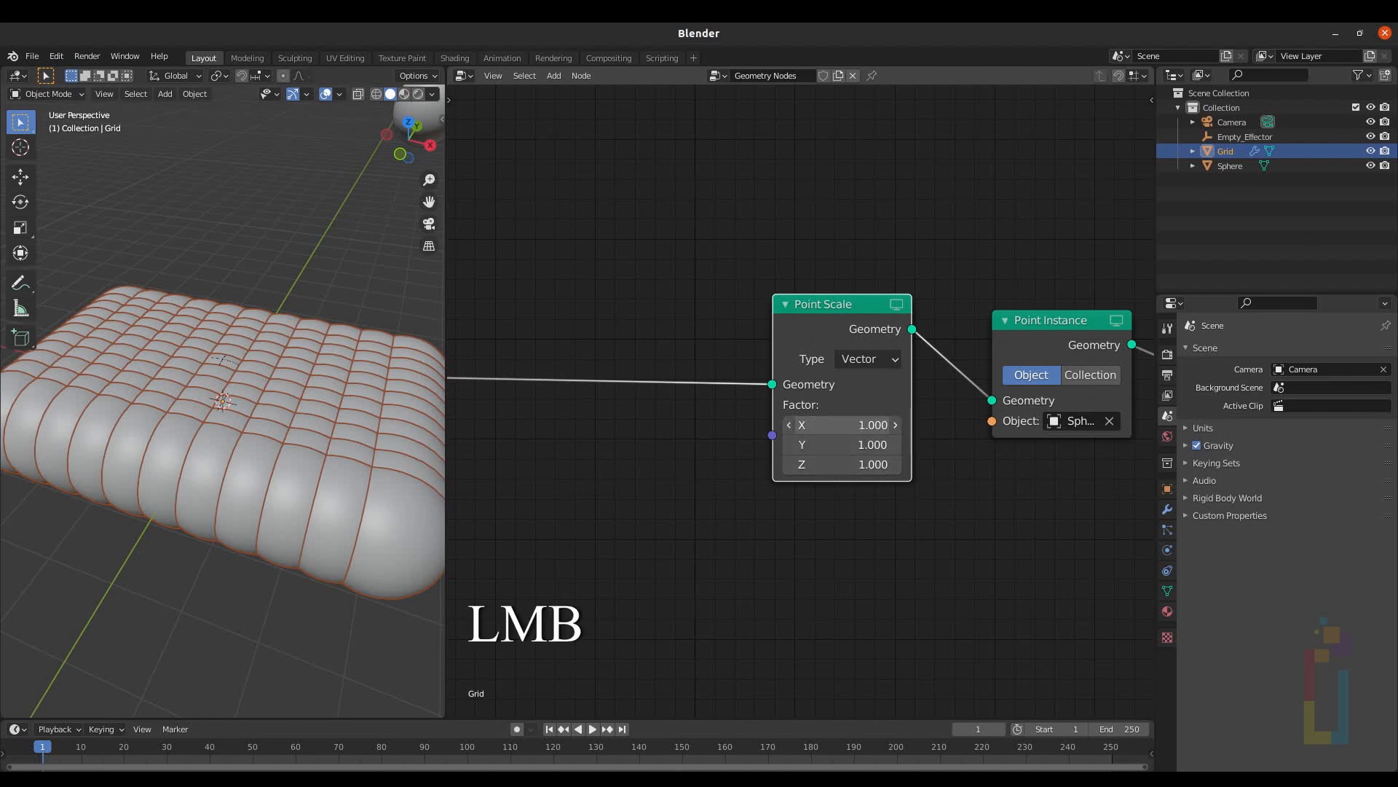
pyautogui.moveTo(845, 425); pyautogui.dragTo(909, 427)
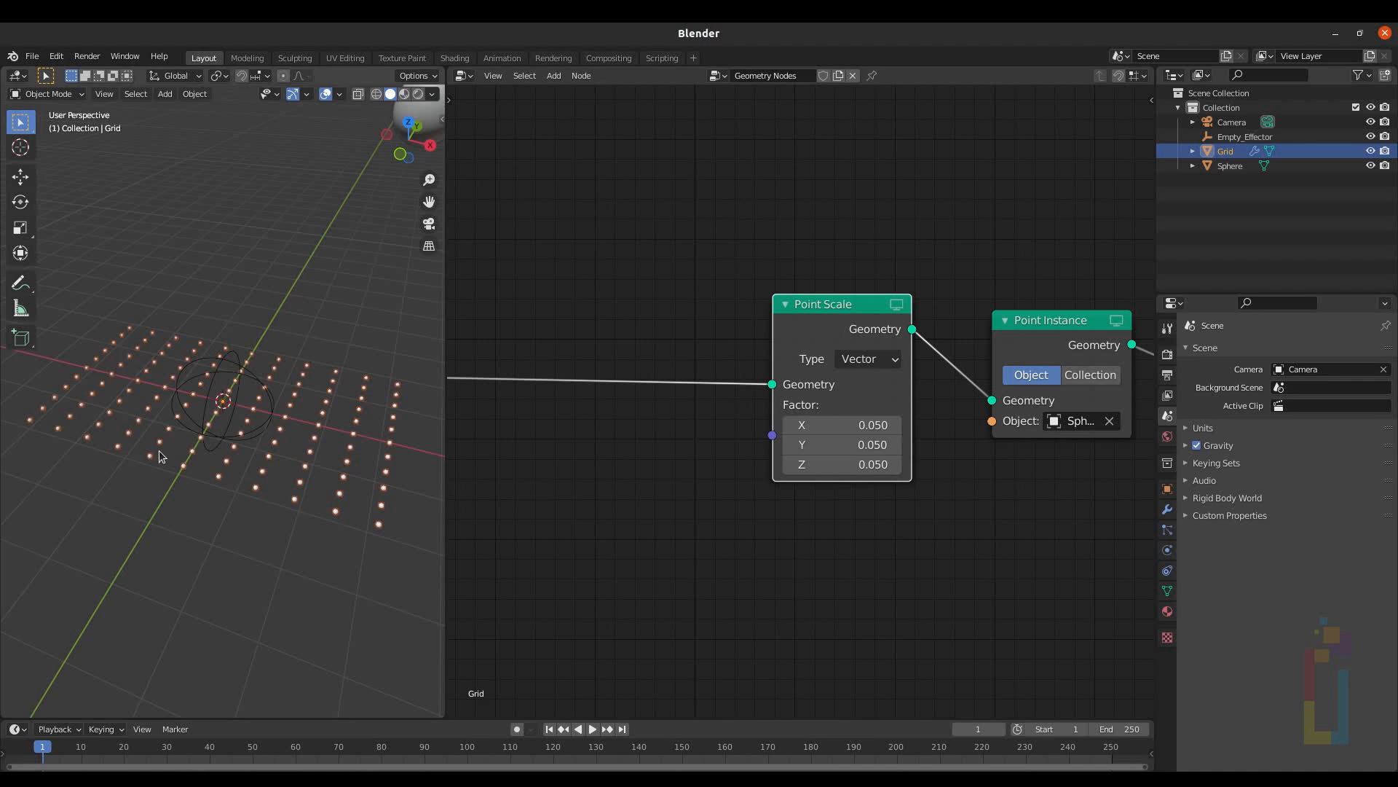
# Subdivide the grid's whole mesh in Edit Mode, raising the number of cuts to 5.
pyautogui.press('Tab')
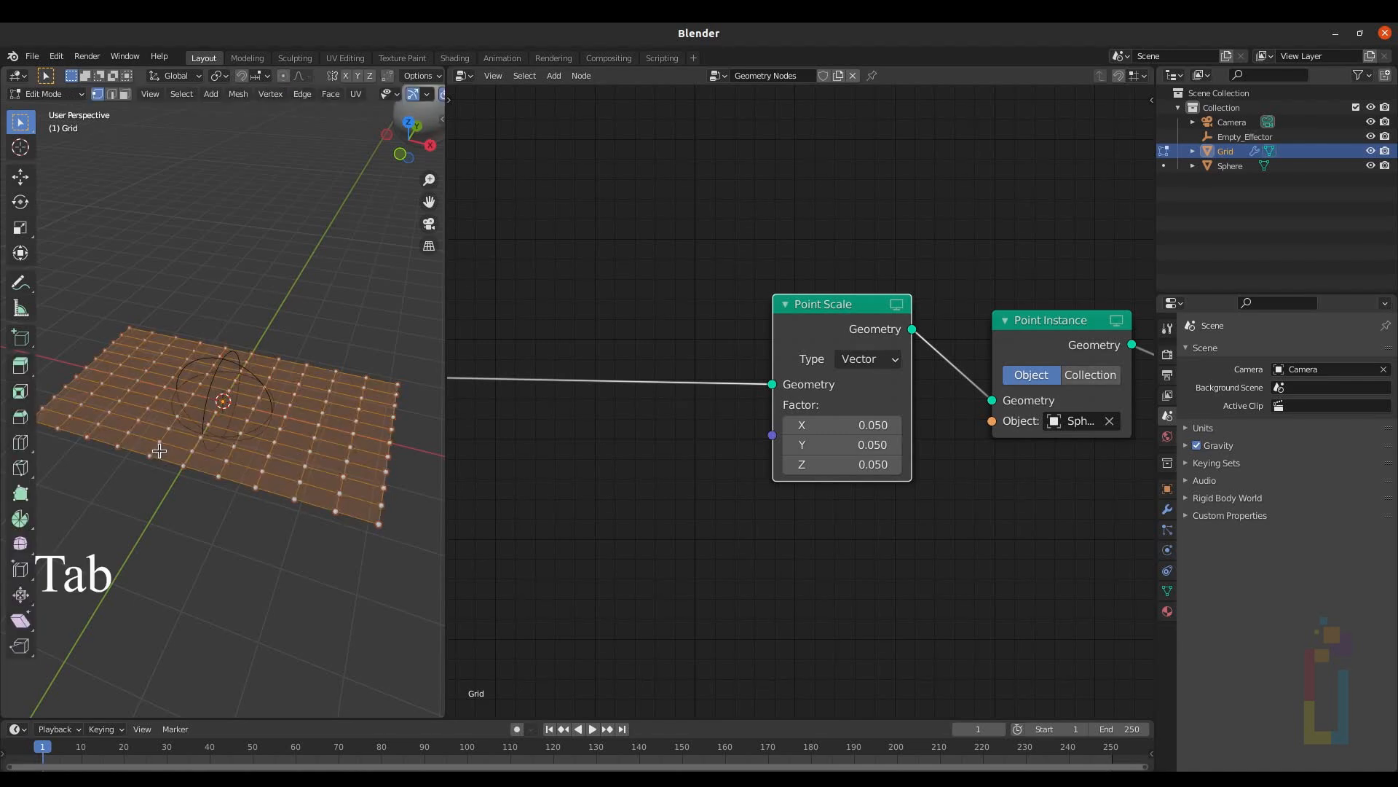
pyautogui.rightClick(160, 451)
pyautogui.click(161, 455)
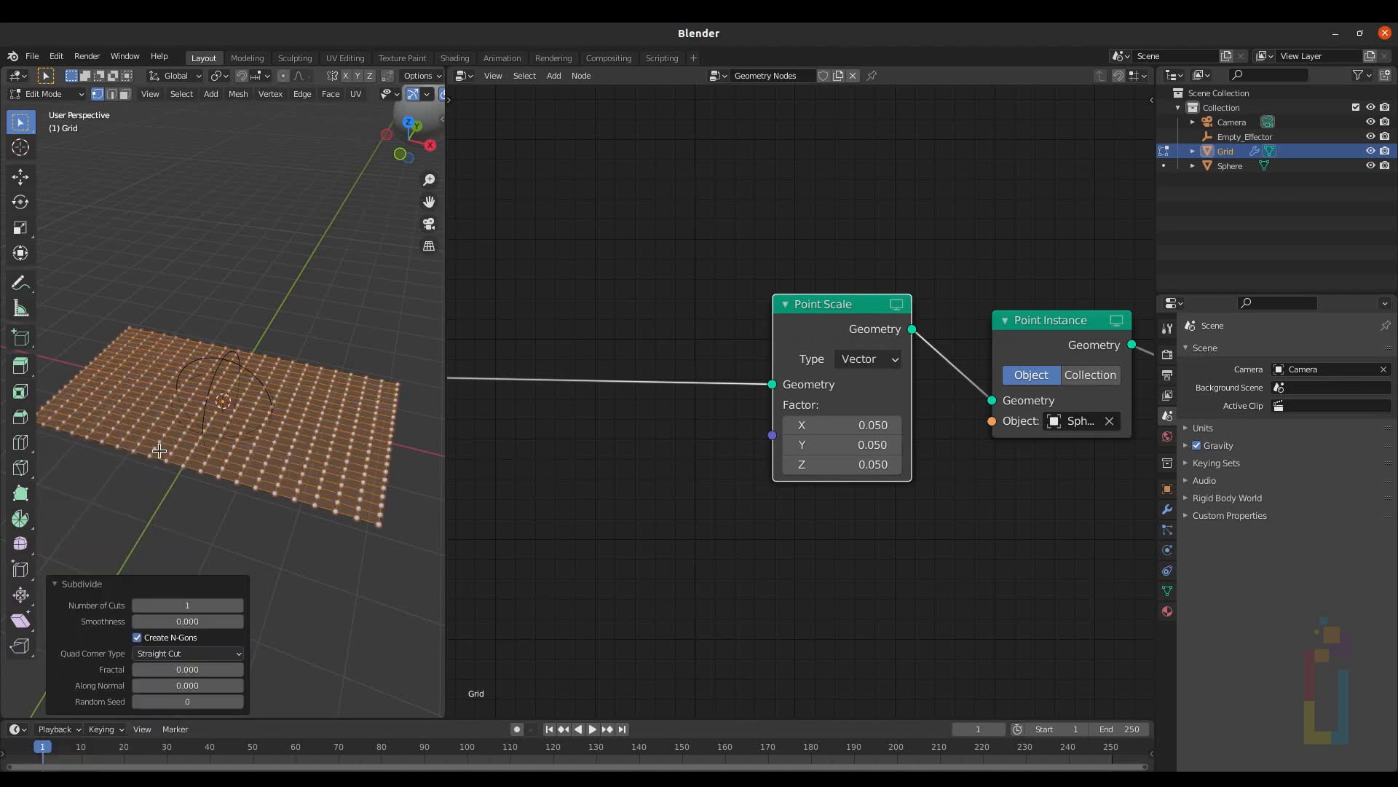
pyautogui.scroll(2, 159, 450)
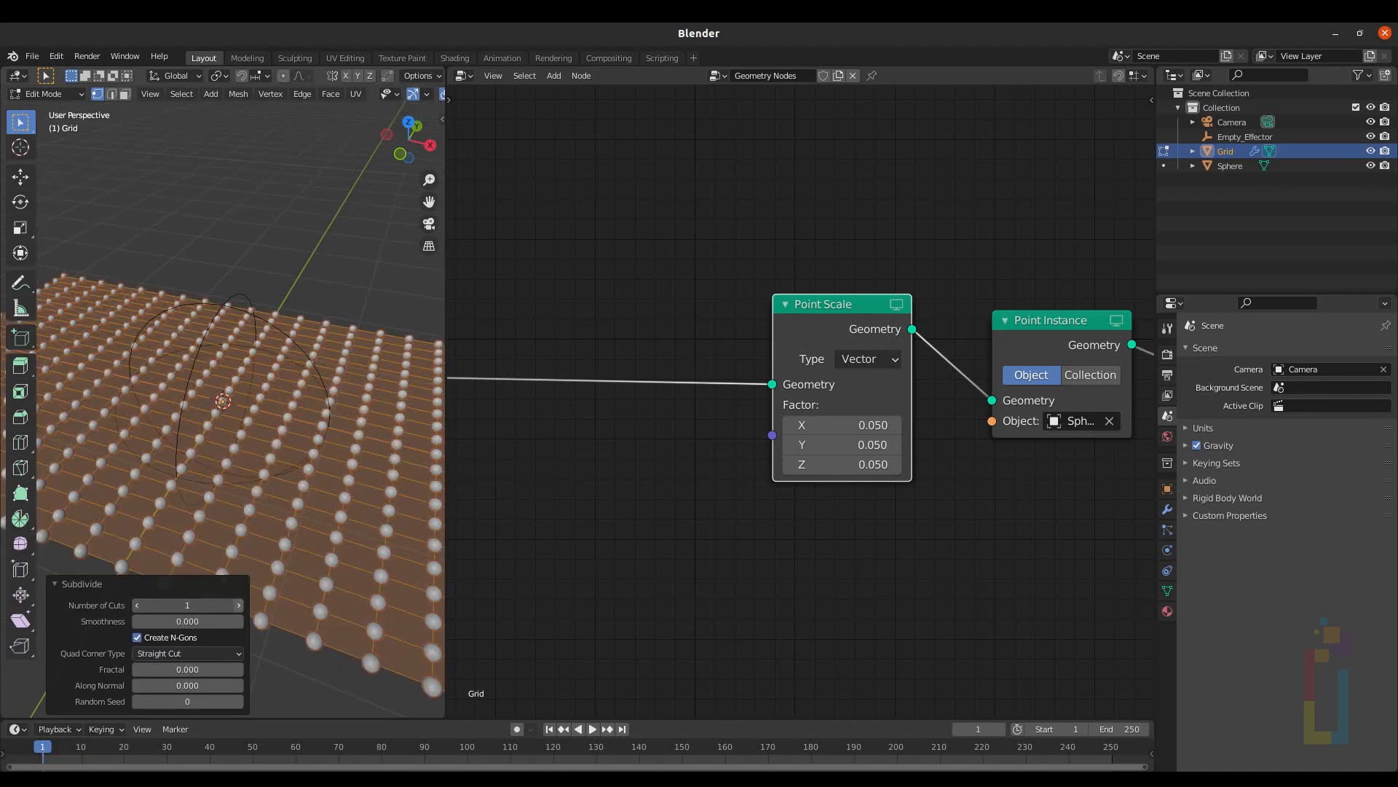
pyautogui.click(240, 605)
pyautogui.click(241, 605)
pyautogui.click(240, 605)
pyautogui.click(240, 605)
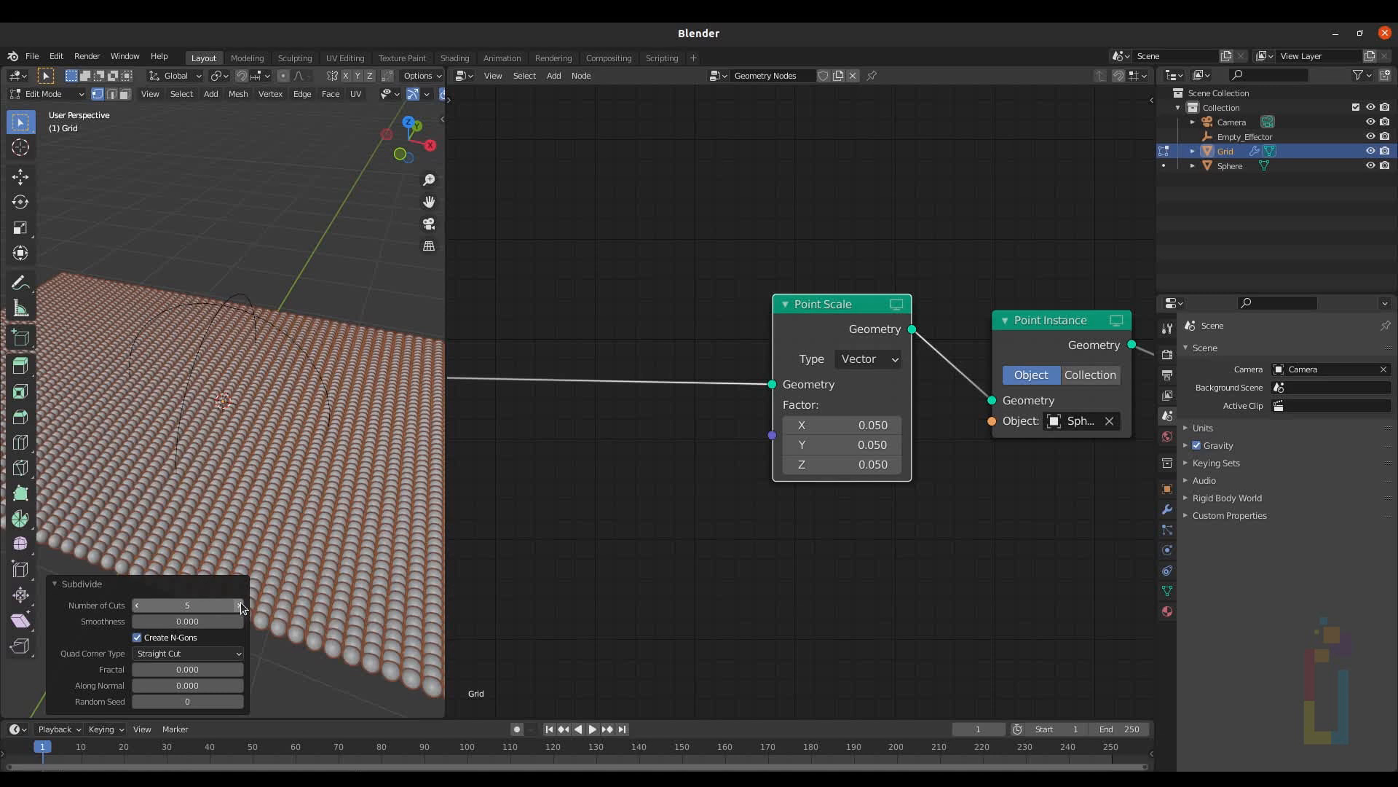
pyautogui.click(241, 605)
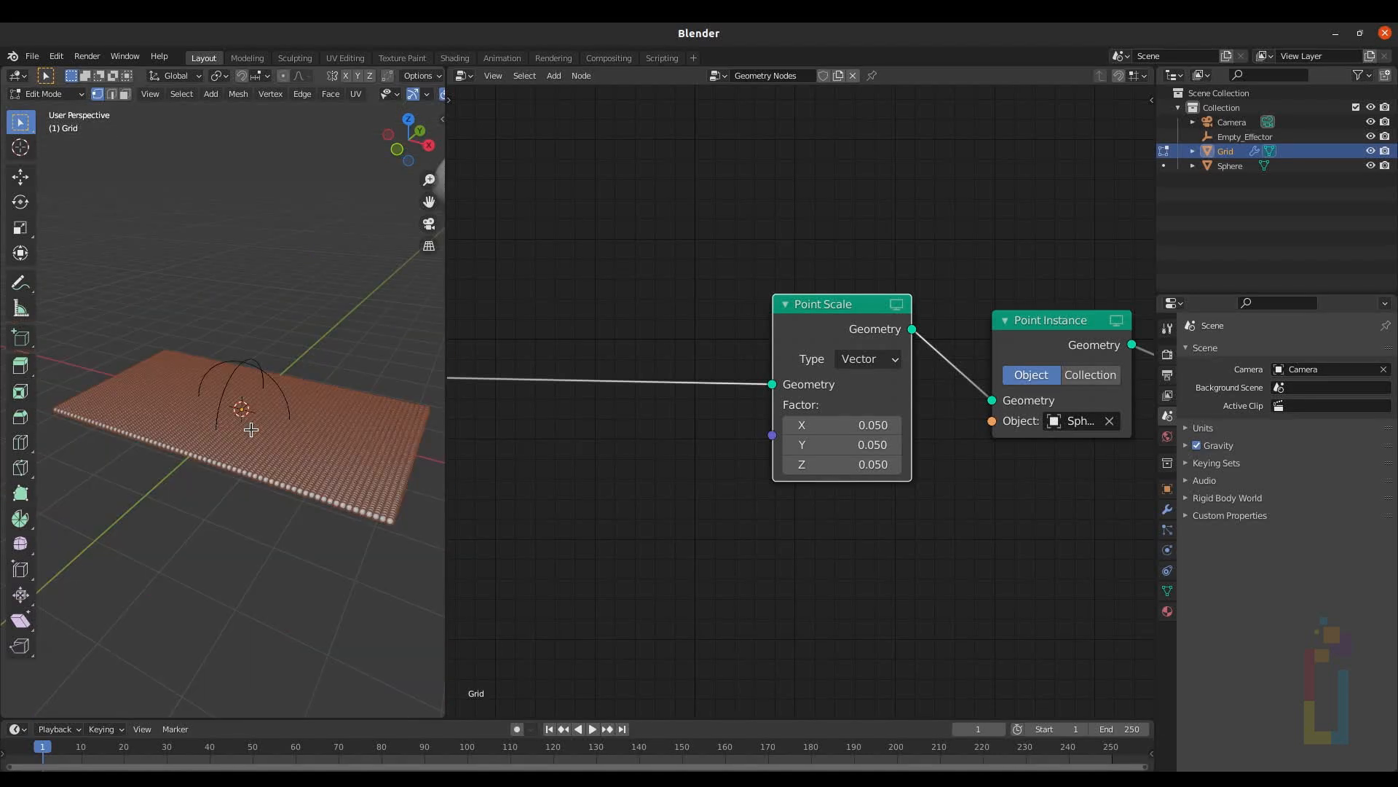
# Add a vertex group named Effect to the grid's mesh and return to Object Mode.
pyautogui.press('a')
pyautogui.click(1167, 592)
pyautogui.click(1386, 397)
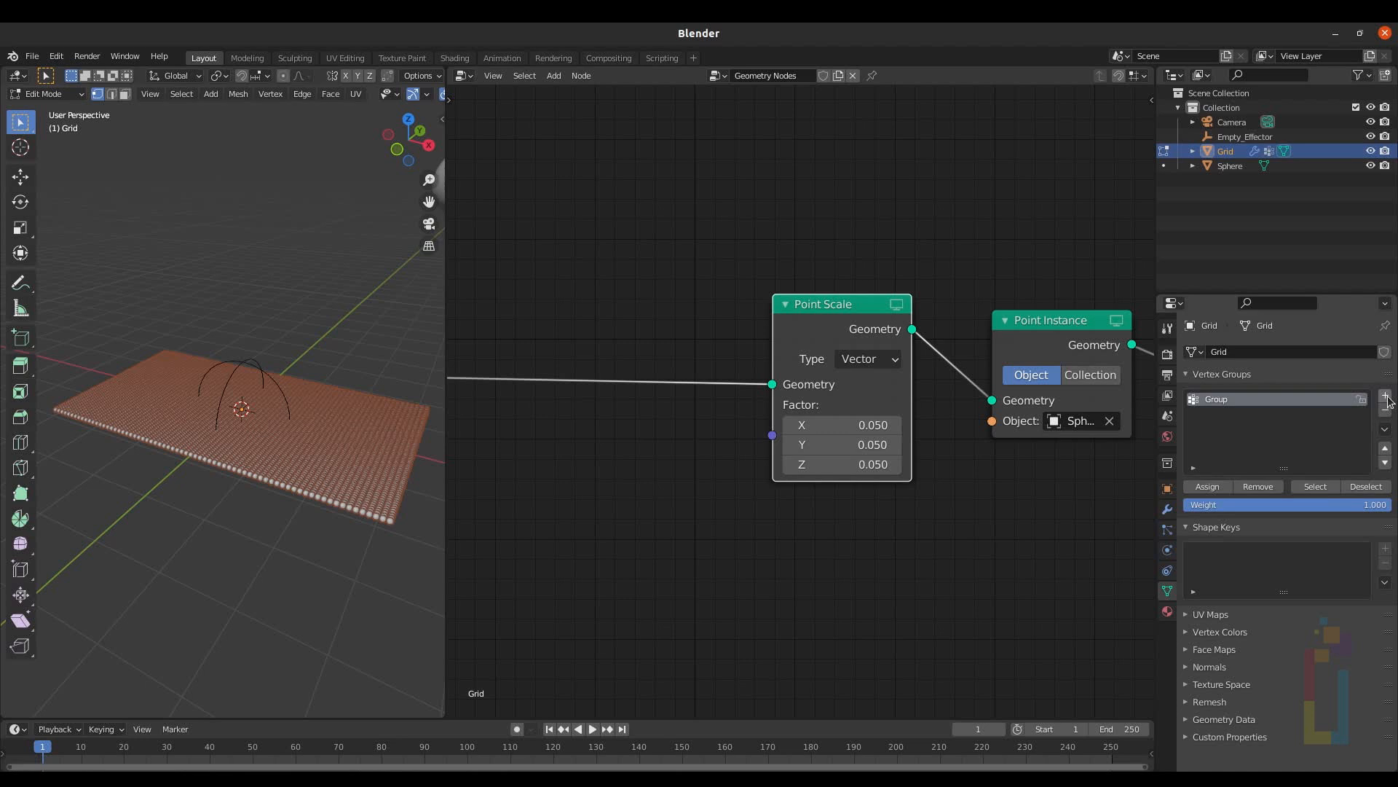
pyautogui.doubleClick(1244, 399)
pyautogui.write('Effect')
pyautogui.press('Return')
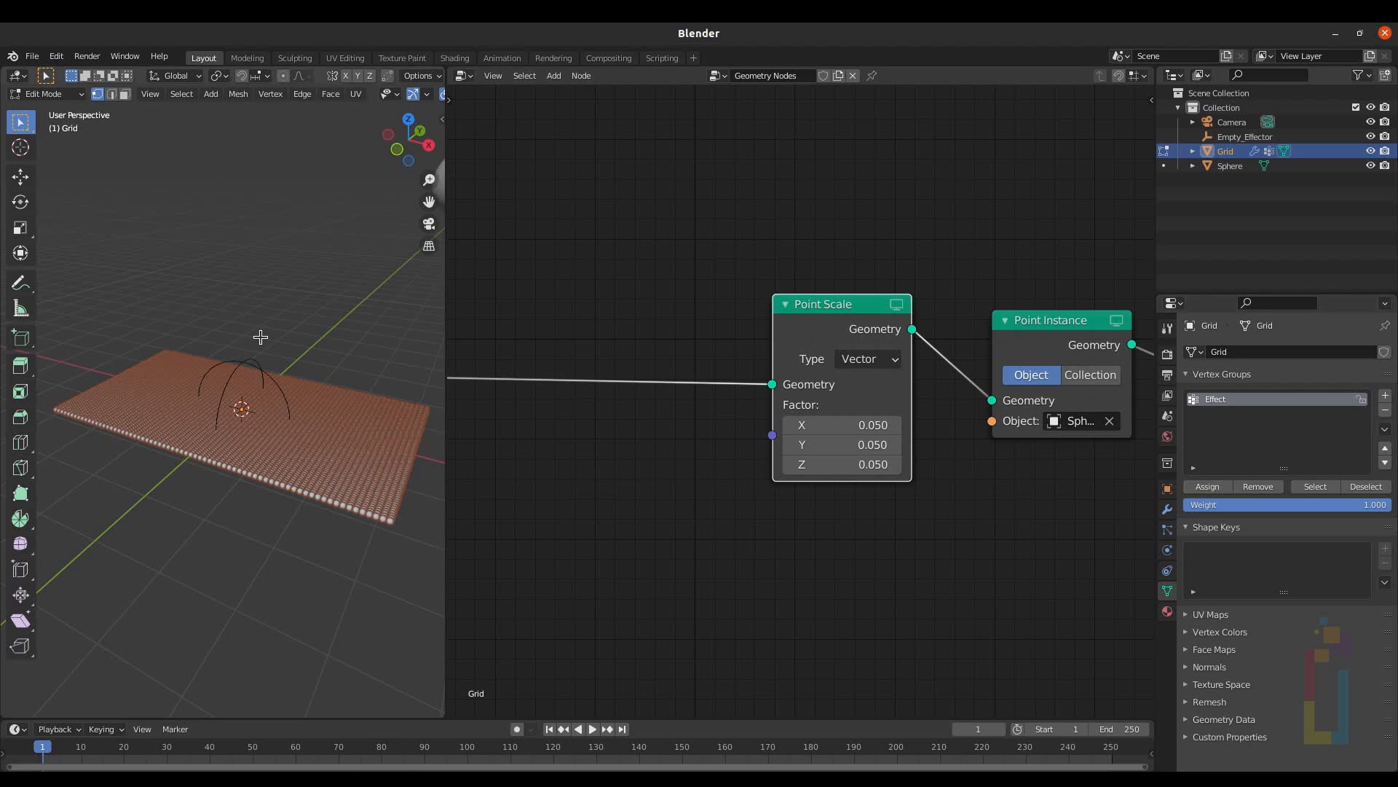
pyautogui.press('Tab')
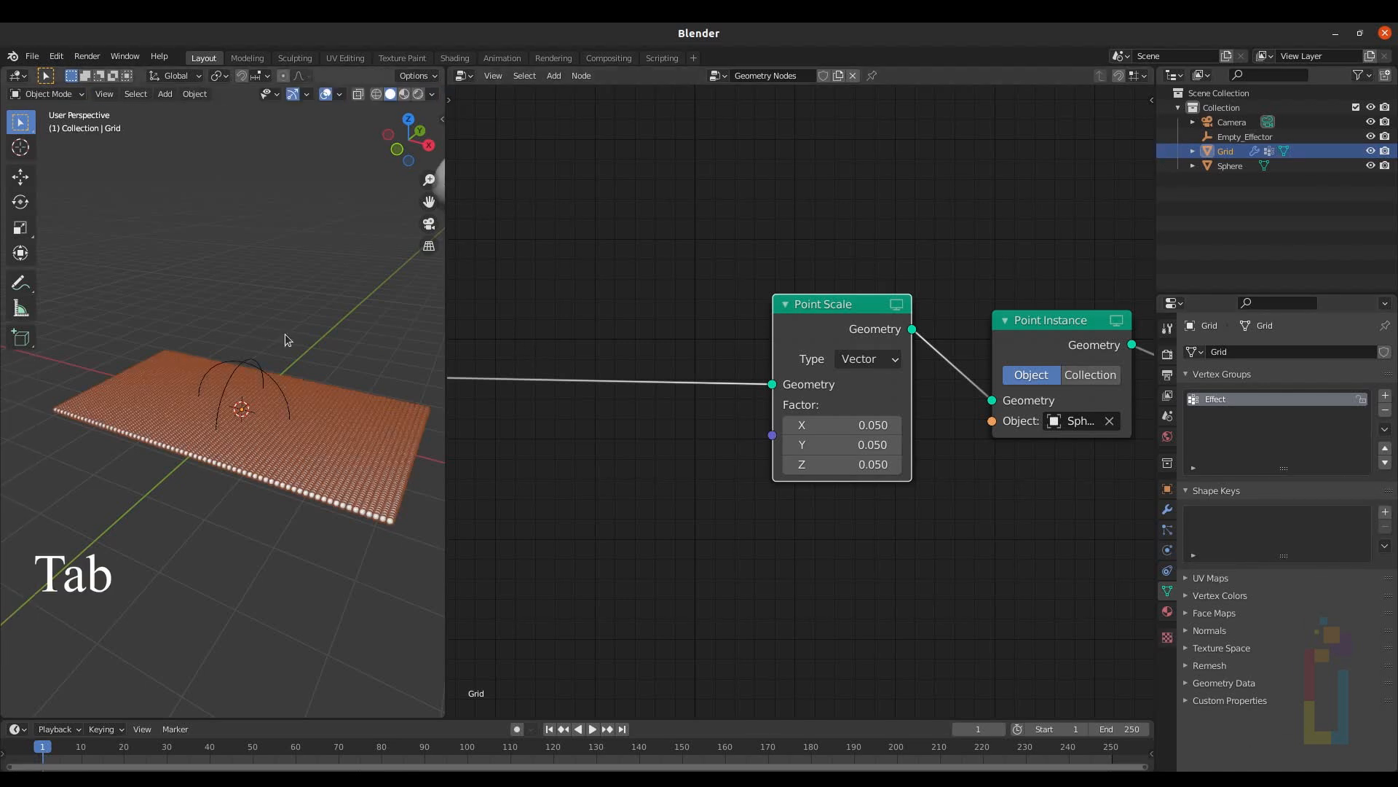
# Insert an Attribute Mix node between the Group Input and the Point Scale node.
pyautogui.scroll(-2, 632, 462)
pyautogui.moveTo(632, 462); pyautogui.dragTo(850, 472, button='middle')
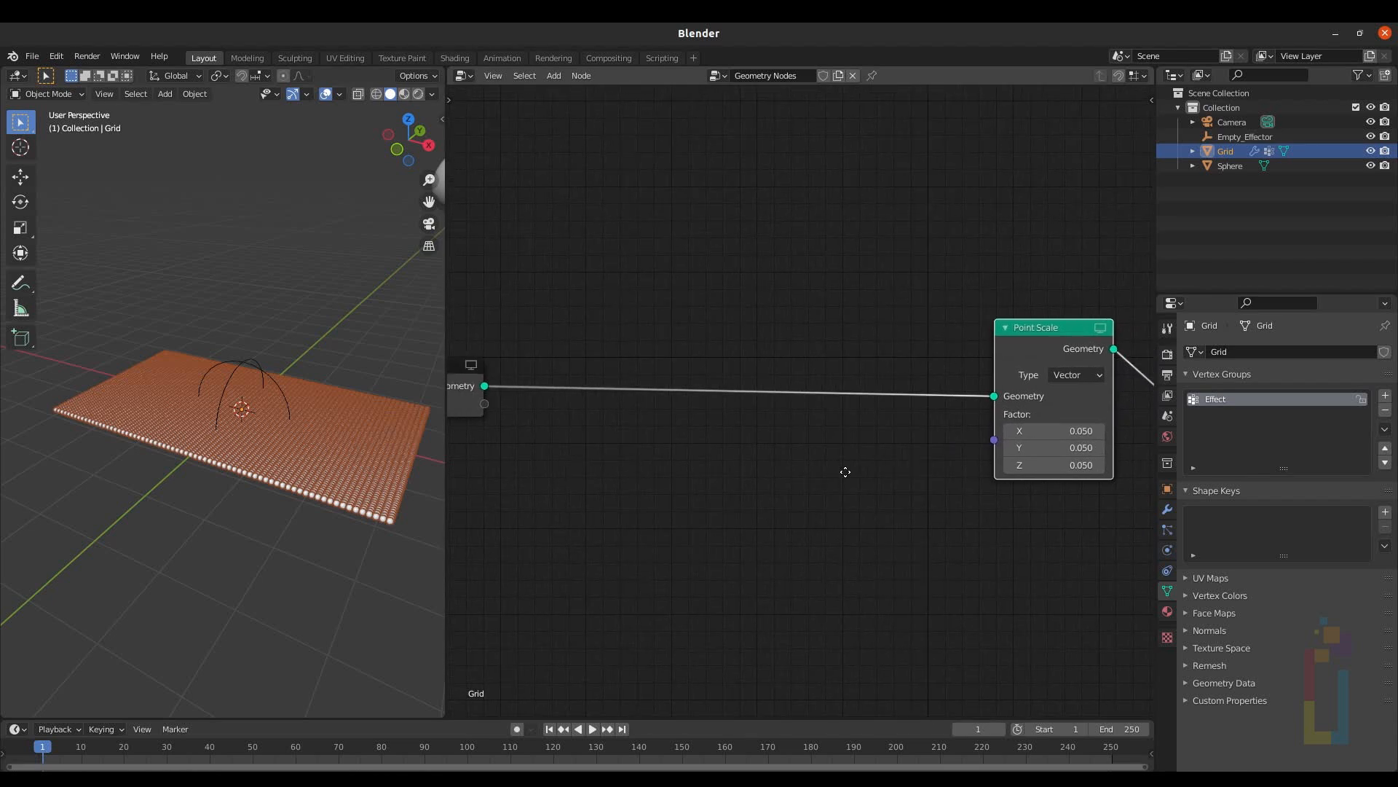
pyautogui.hotkey('shift', 'a')
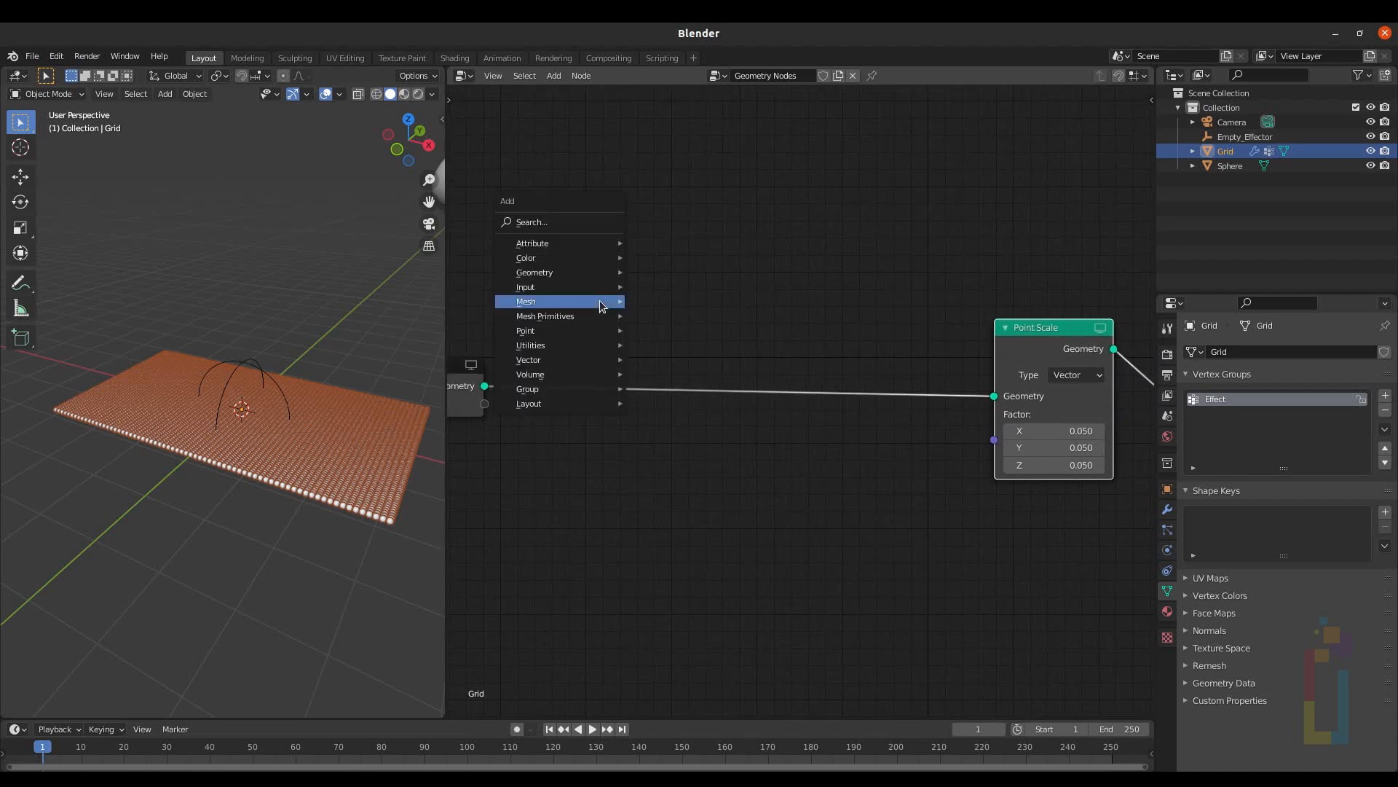
pyautogui.write('s')
pyautogui.write('mix')
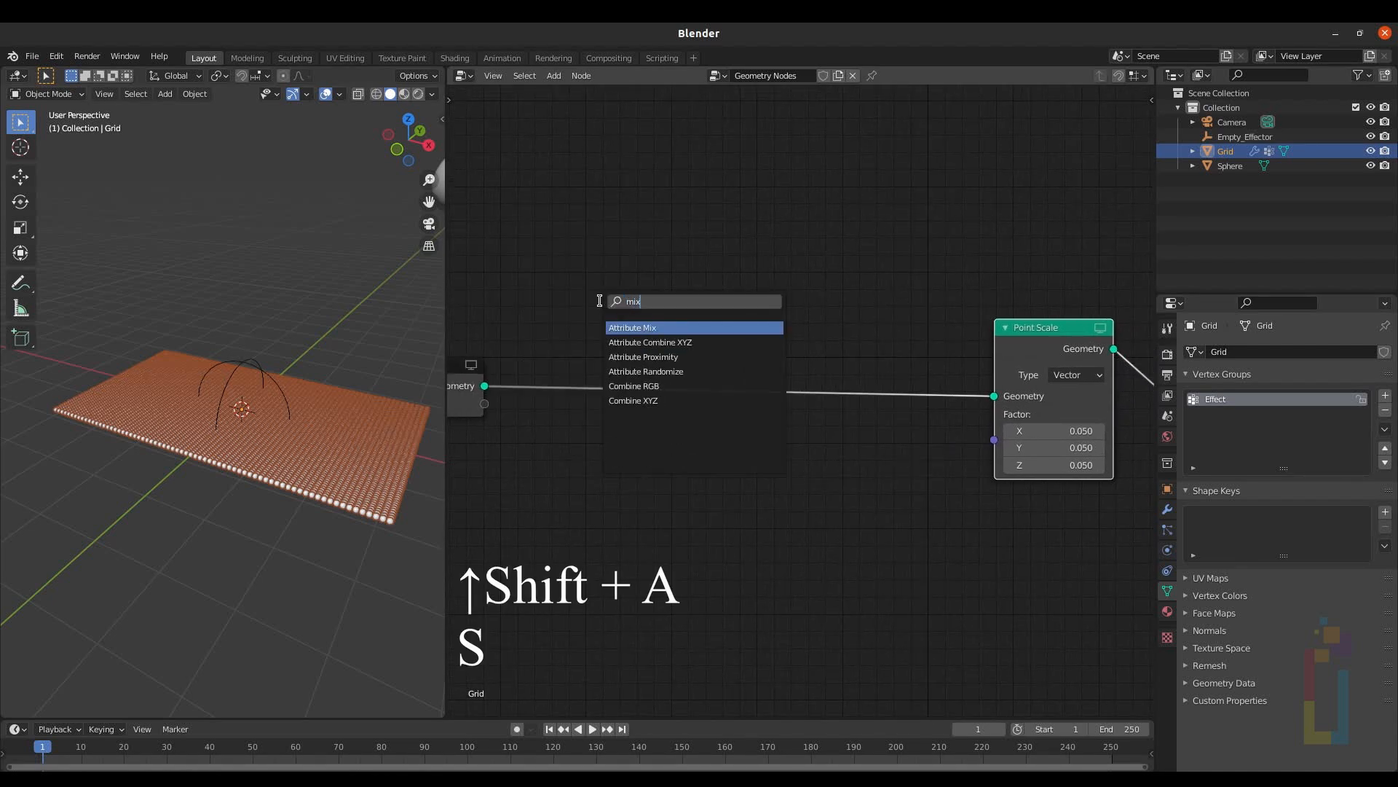
pyautogui.click(624, 329)
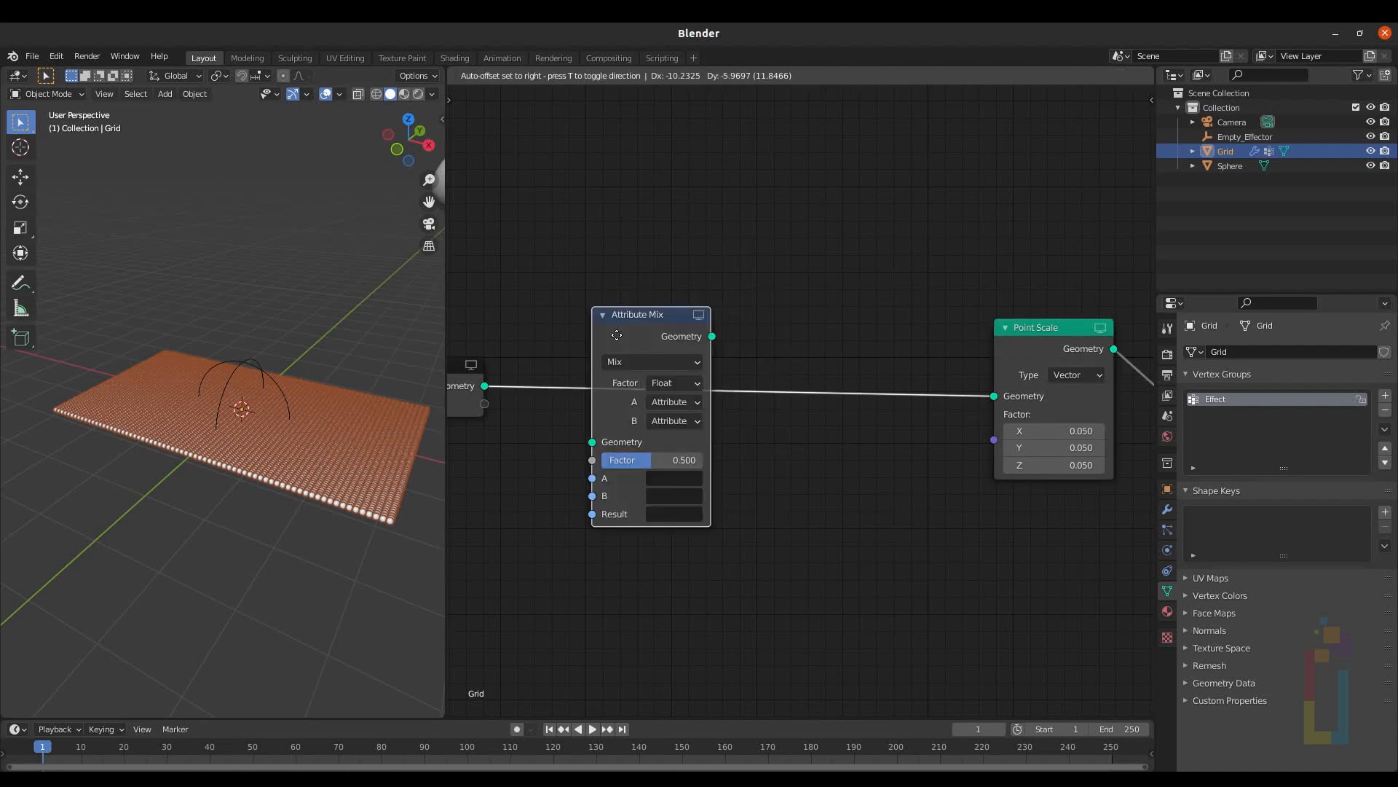
pyautogui.click(585, 339)
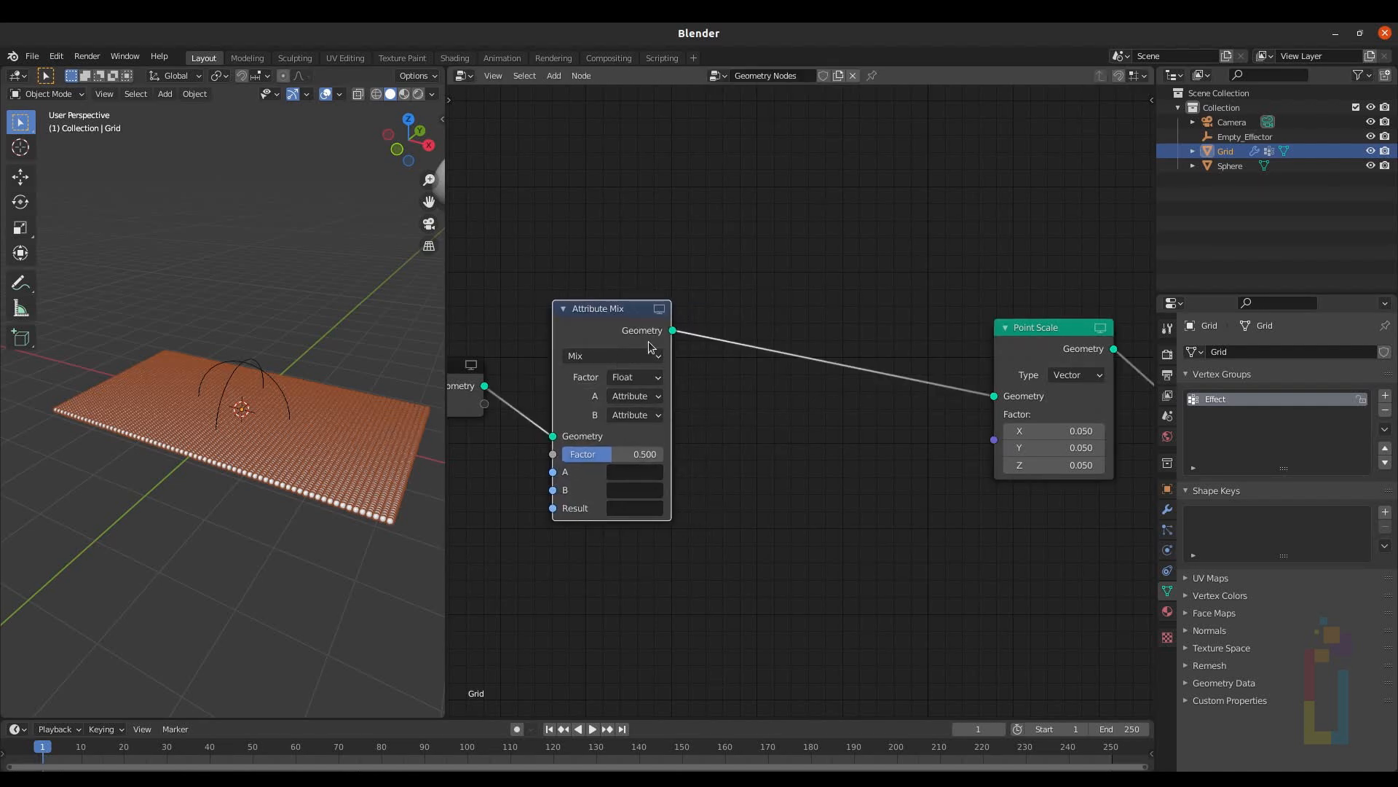
# Set the Attribute Mix node's Factor type to Attribute and its B type to Vector.
pyautogui.scroll(3, 635, 343)
pyautogui.click(785, 402)
pyautogui.click(790, 434)
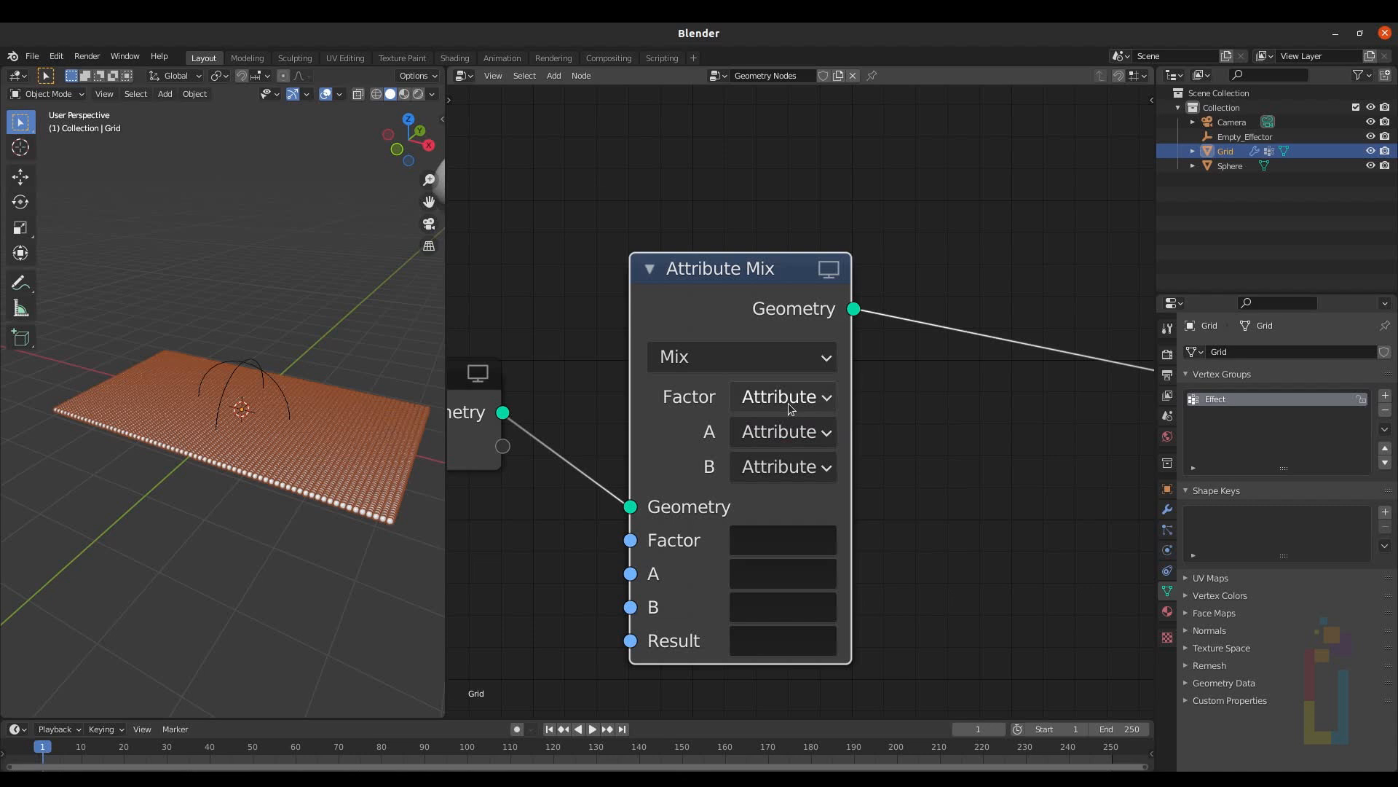
pyautogui.click(785, 467)
pyautogui.click(785, 572)
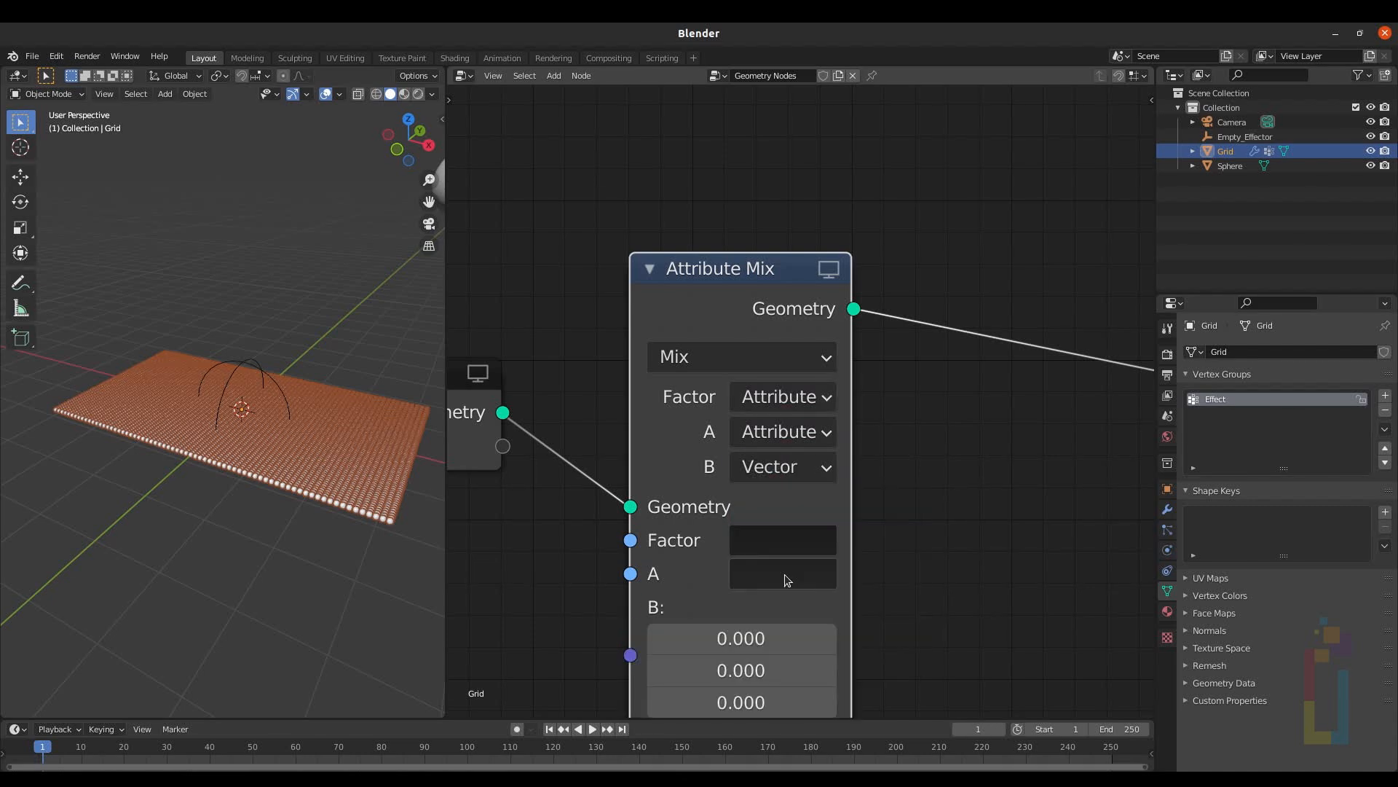
pyautogui.moveTo(907, 509); pyautogui.dragTo(819, 389, button='middle')
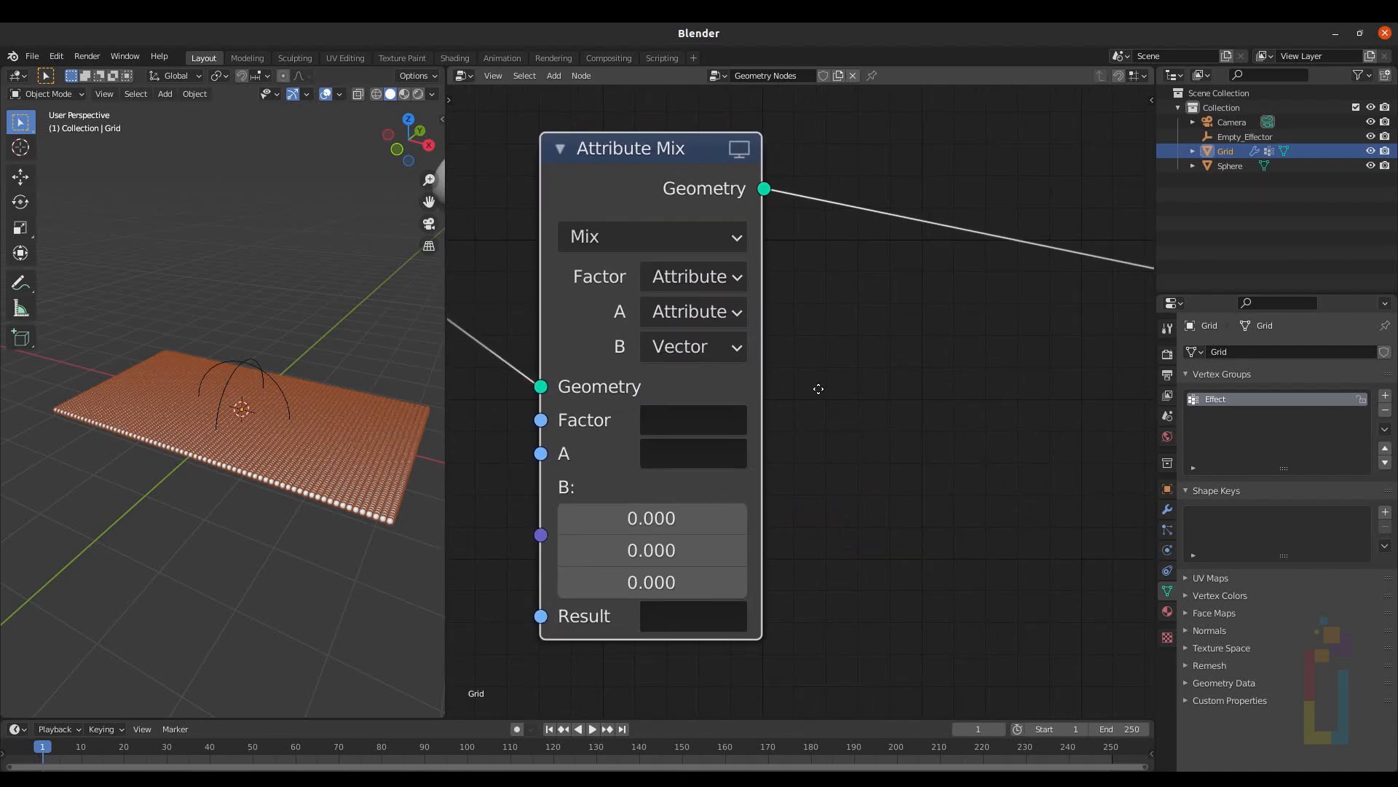
# Assign the Effect attribute as the Attribute Mix factor and enter scale for both A and Result.
pyautogui.click(694, 419)
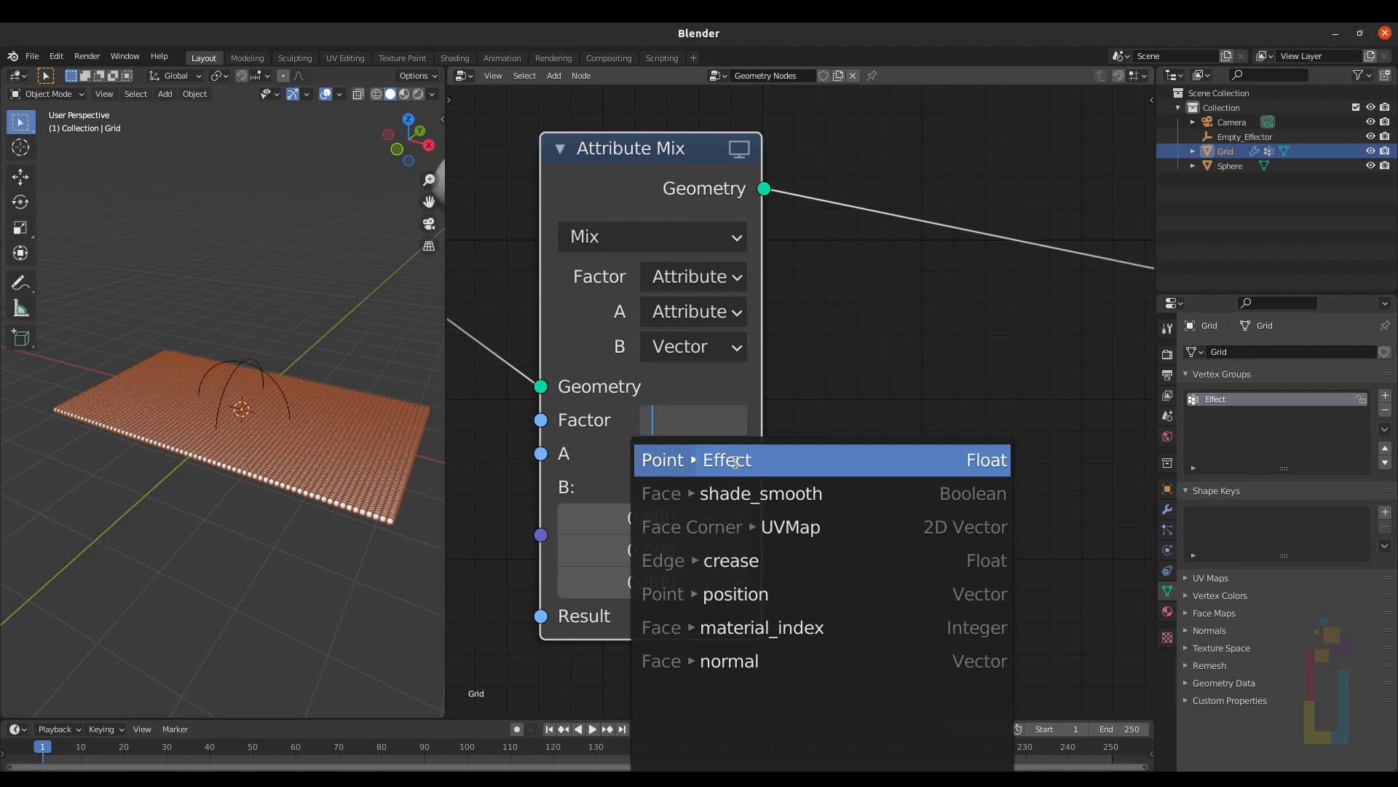
pyautogui.click(734, 461)
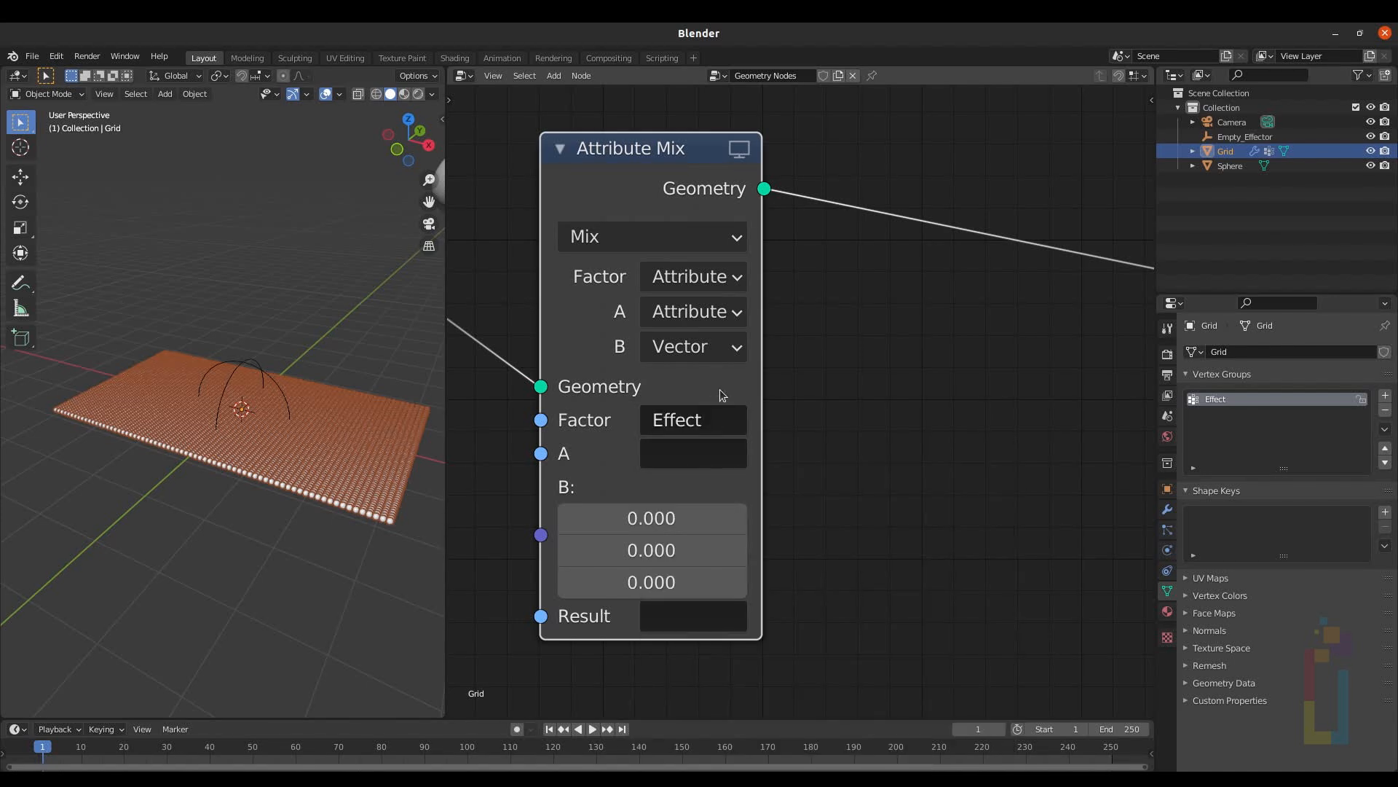
pyautogui.click(728, 453)
pyautogui.write('scale')
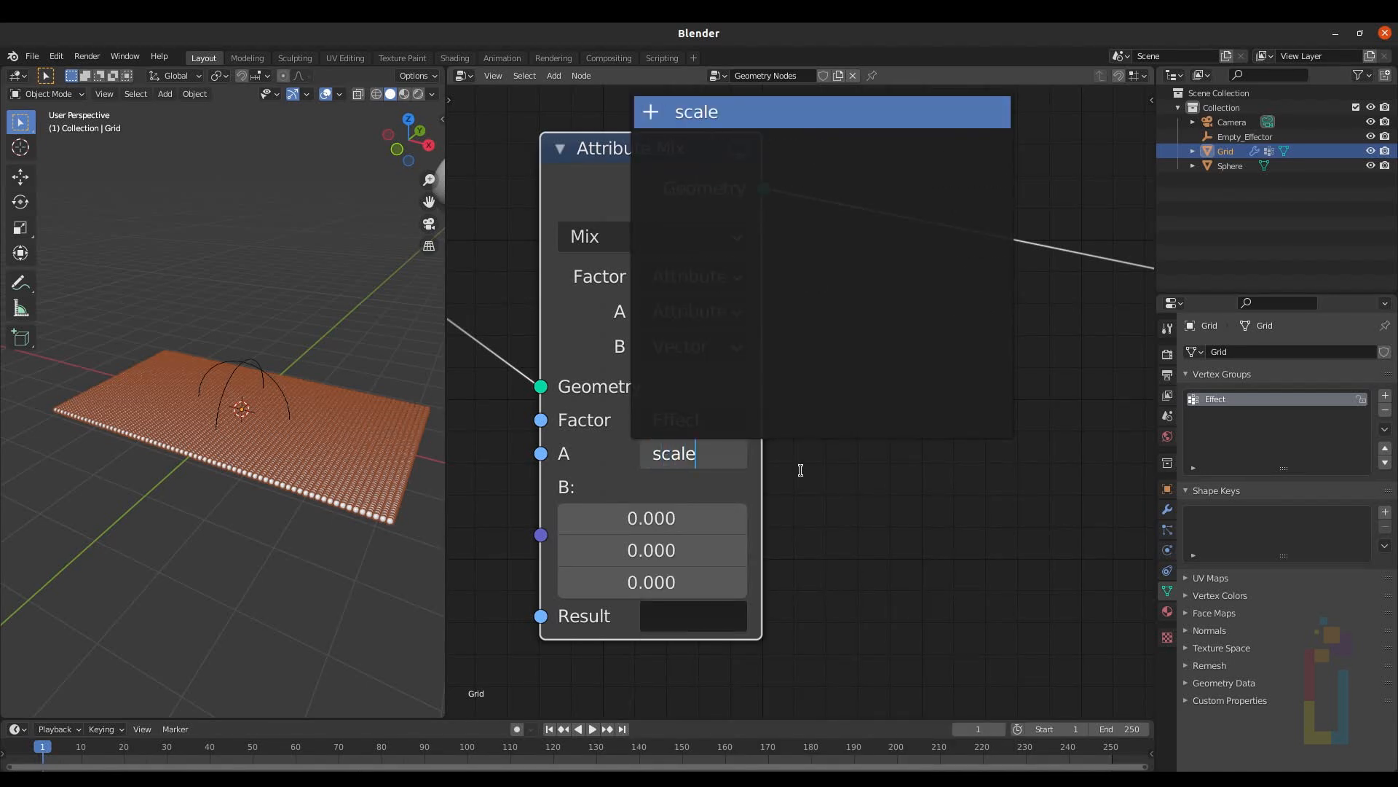
pyautogui.press('Return')
pyautogui.click(682, 614)
pyautogui.write('s')
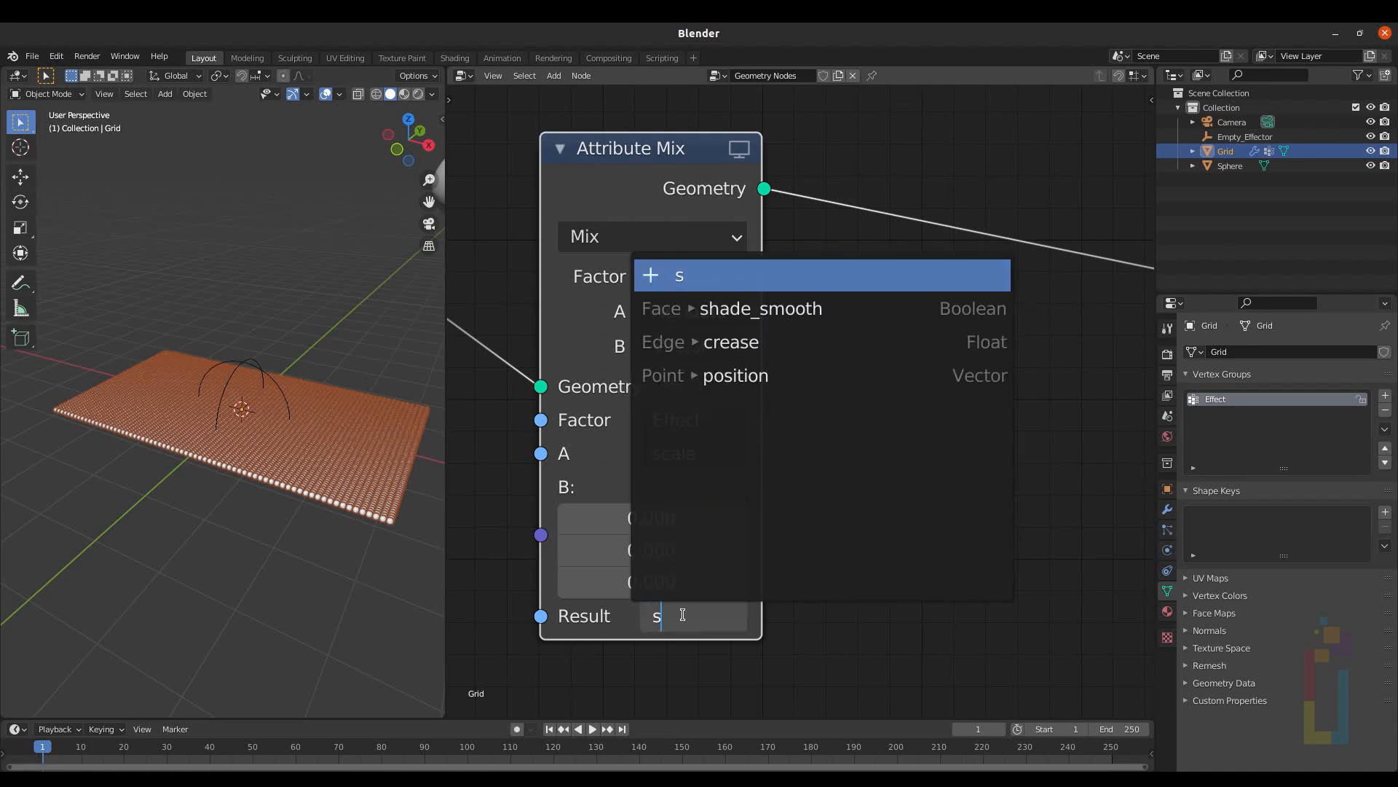
pyautogui.write('cale')
pyautogui.press('Return')
# Set all three components of the Attribute Mix node's B vector to 1.000.
pyautogui.click(640, 516)
pyautogui.write('1')
pyautogui.press('Return')
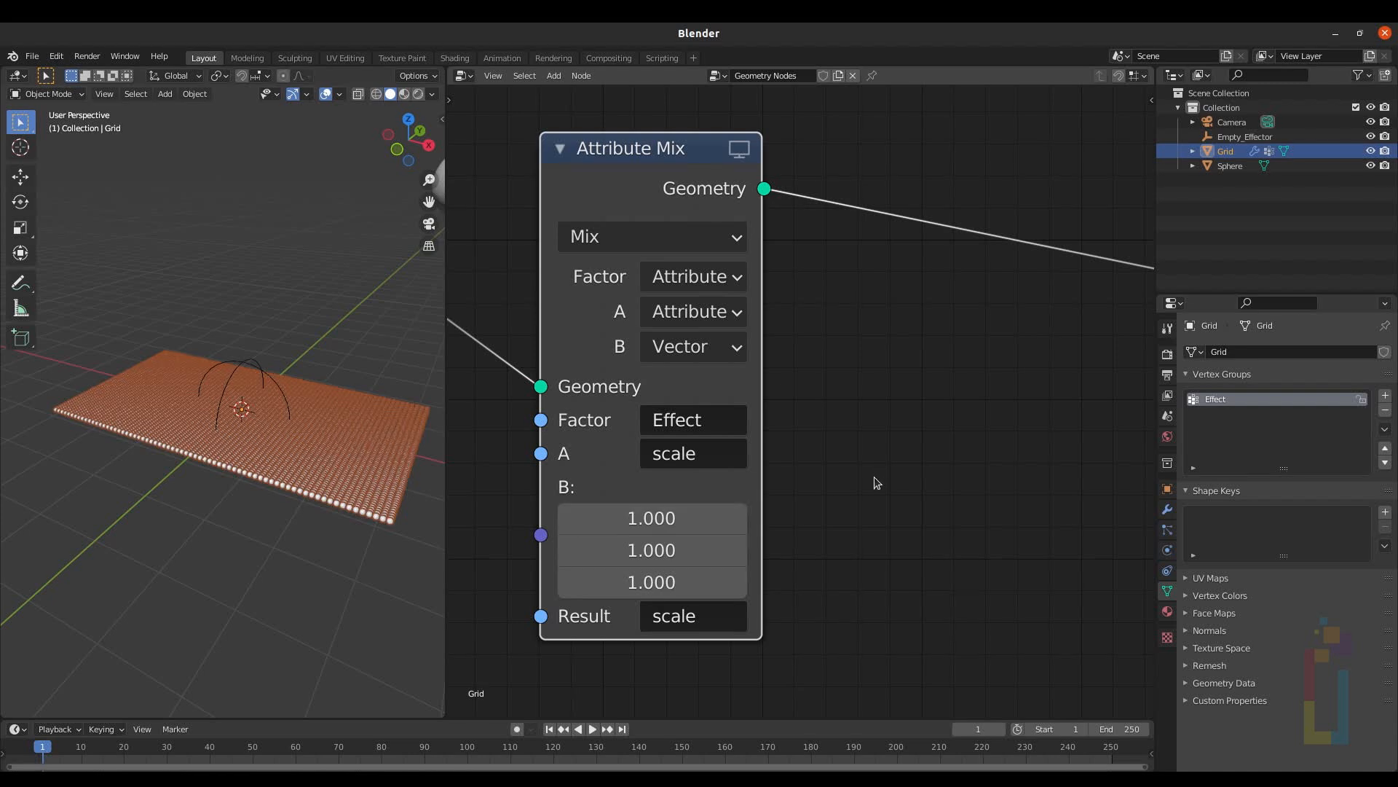
# Add a Vertex Weight Proximity modifier to the grid and move it above the Geometry Nodes modifier.
pyautogui.click(1167, 509)
pyautogui.click(1247, 352)
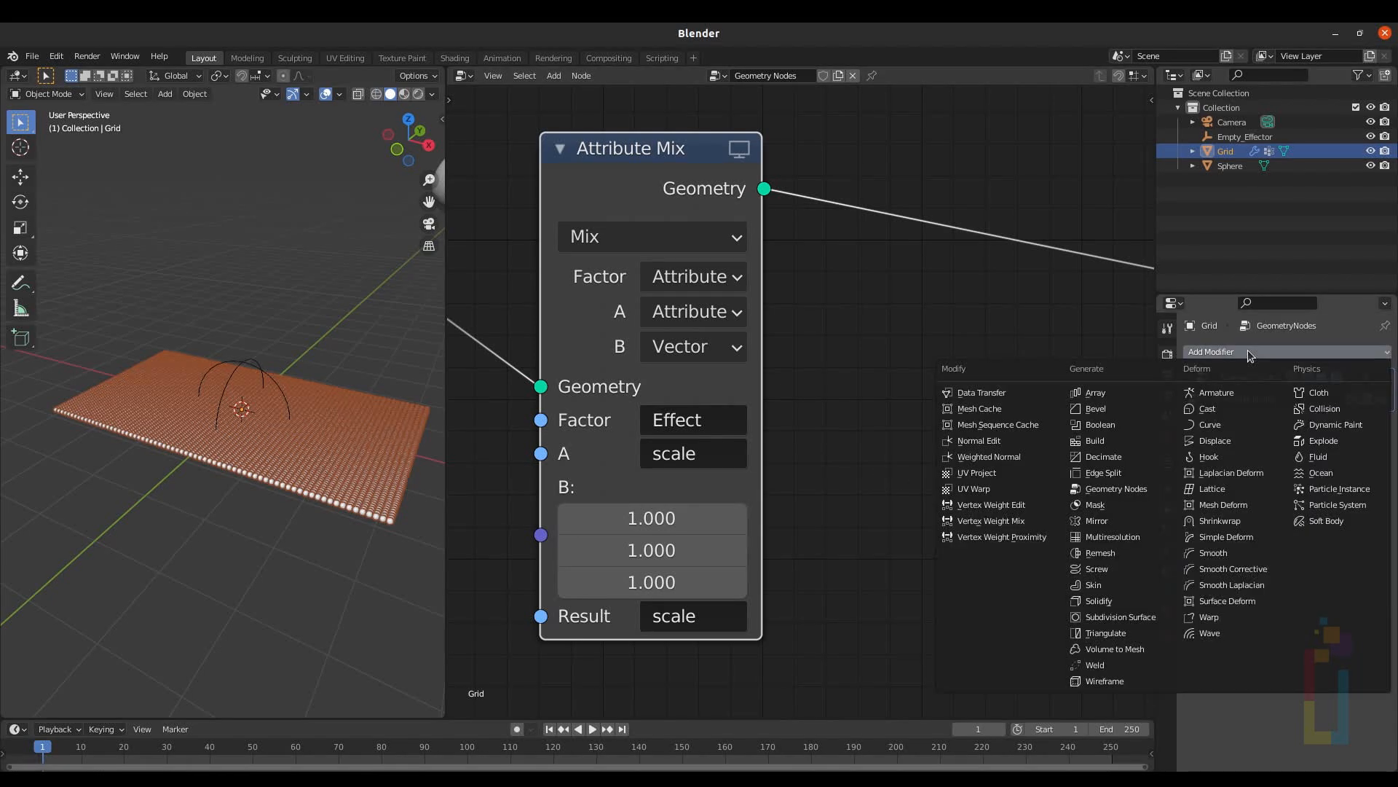
pyautogui.click(1018, 539)
pyautogui.moveTo(1386, 425); pyautogui.dragTo(1382, 375)
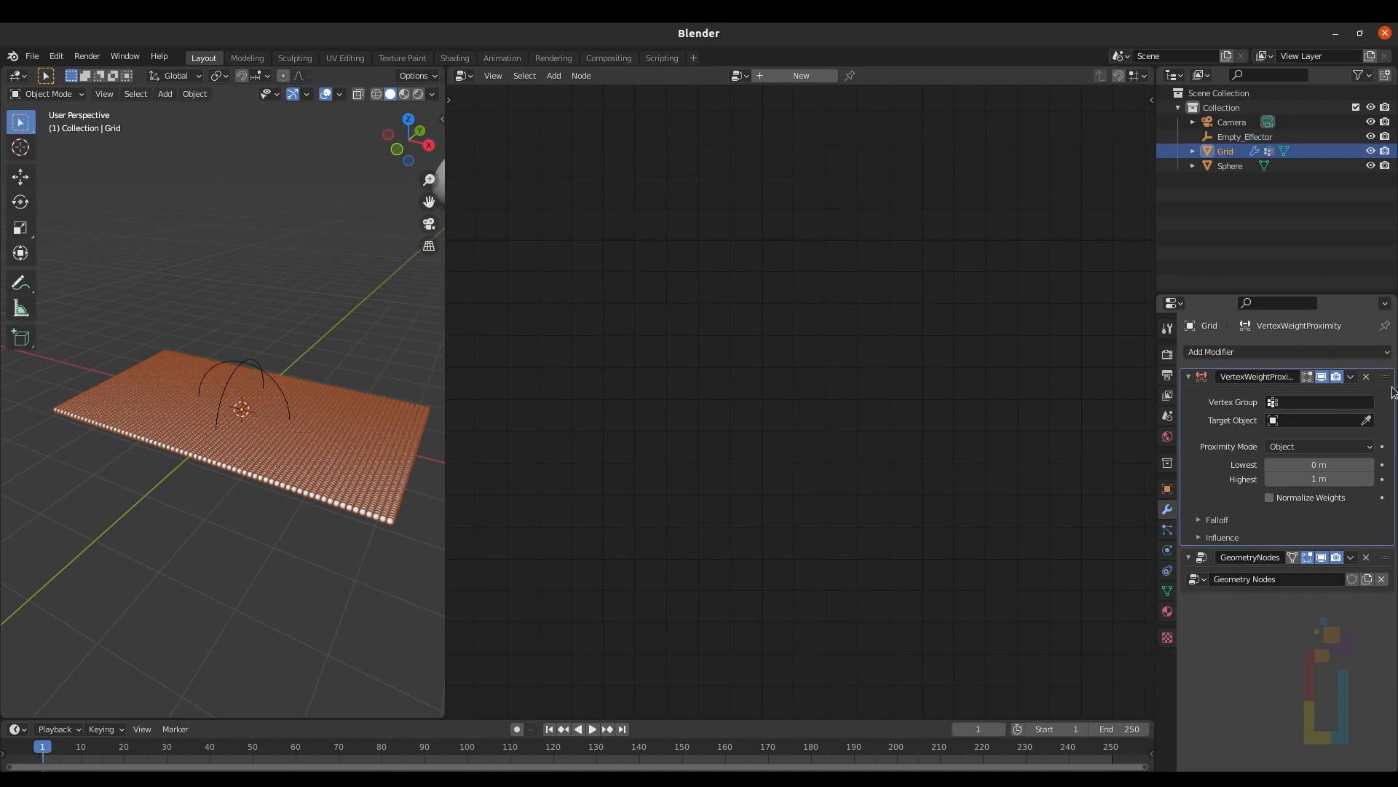
# Set the proximity modifier's vertex group to Effect, target object to Empty_Effector and proximity mode to Geometry.
pyautogui.click(1276, 402)
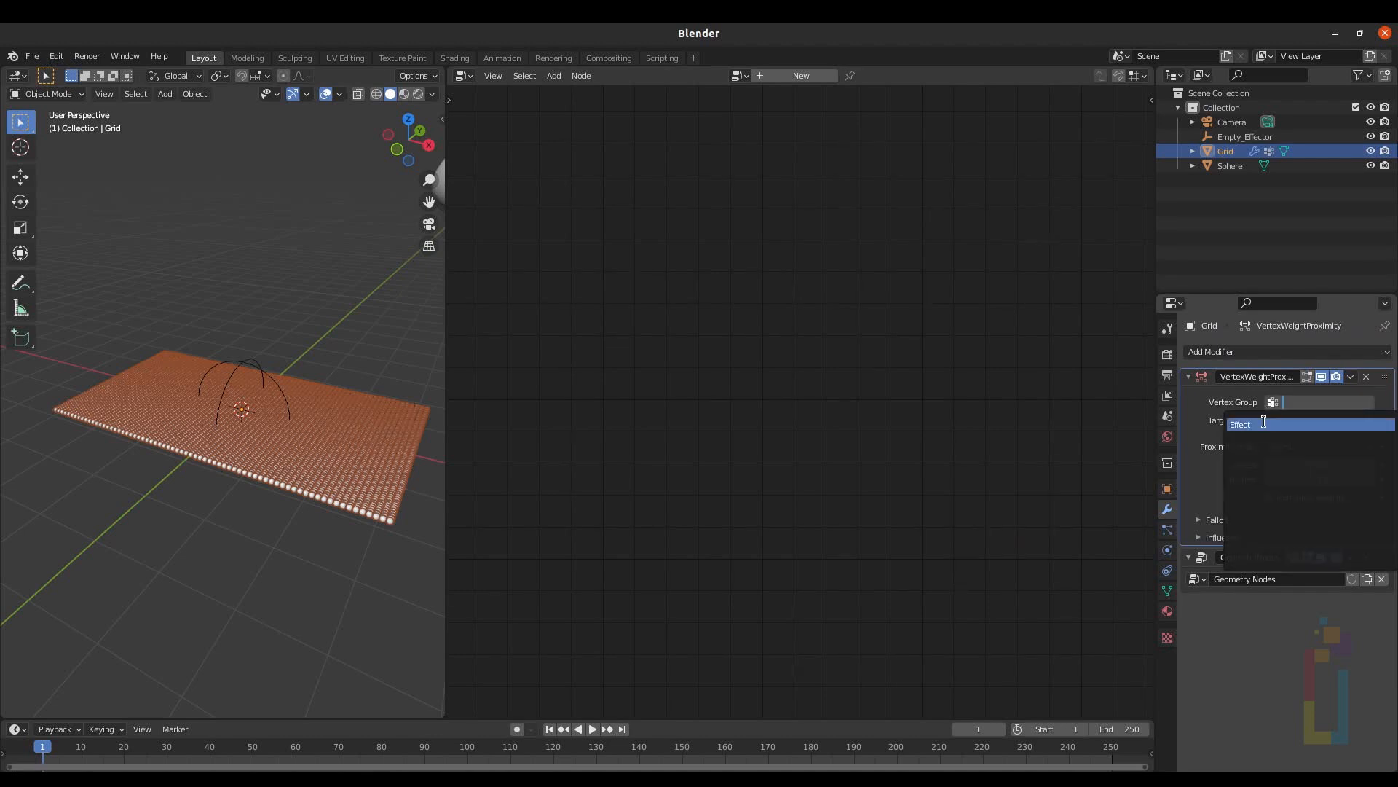
pyautogui.click(1264, 424)
pyautogui.click(1275, 421)
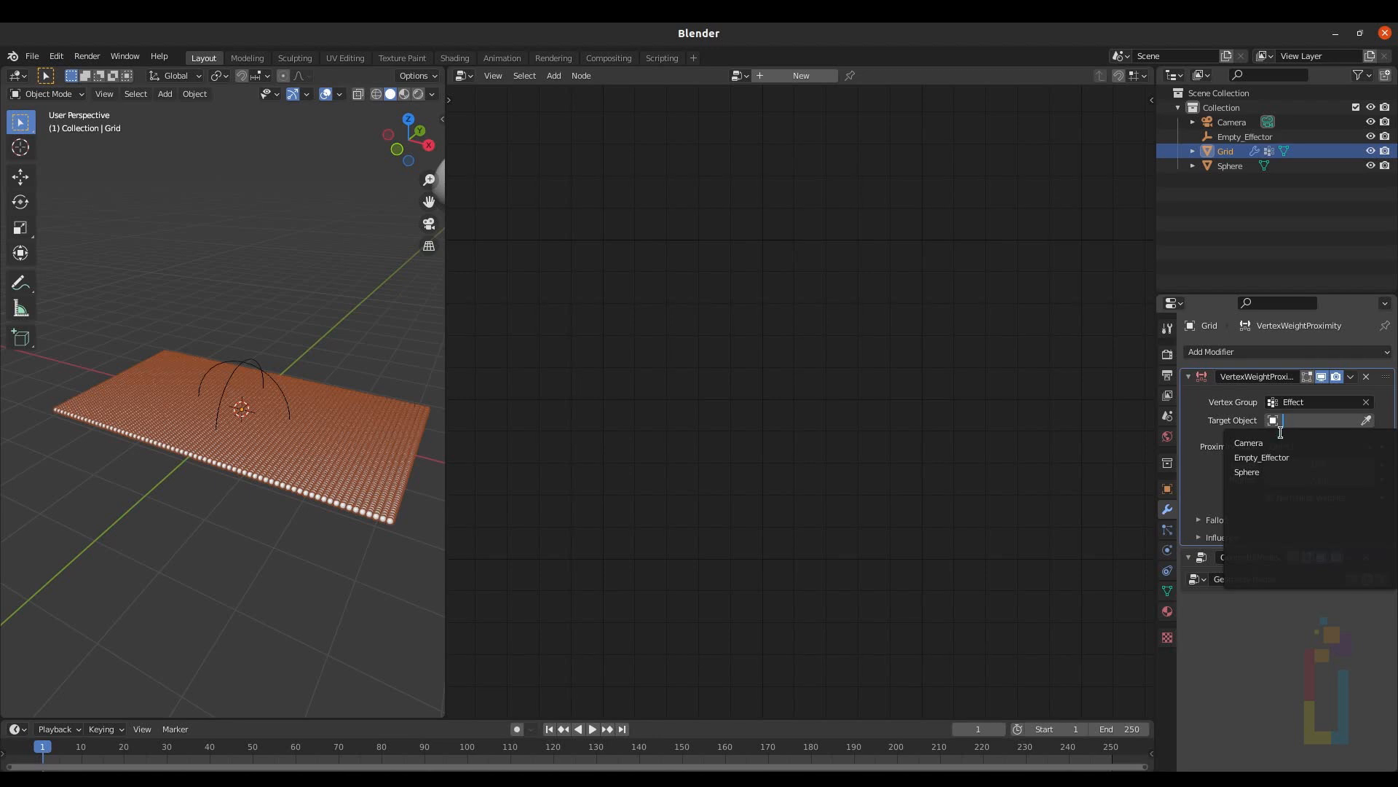
pyautogui.click(1285, 457)
pyautogui.click(1299, 449)
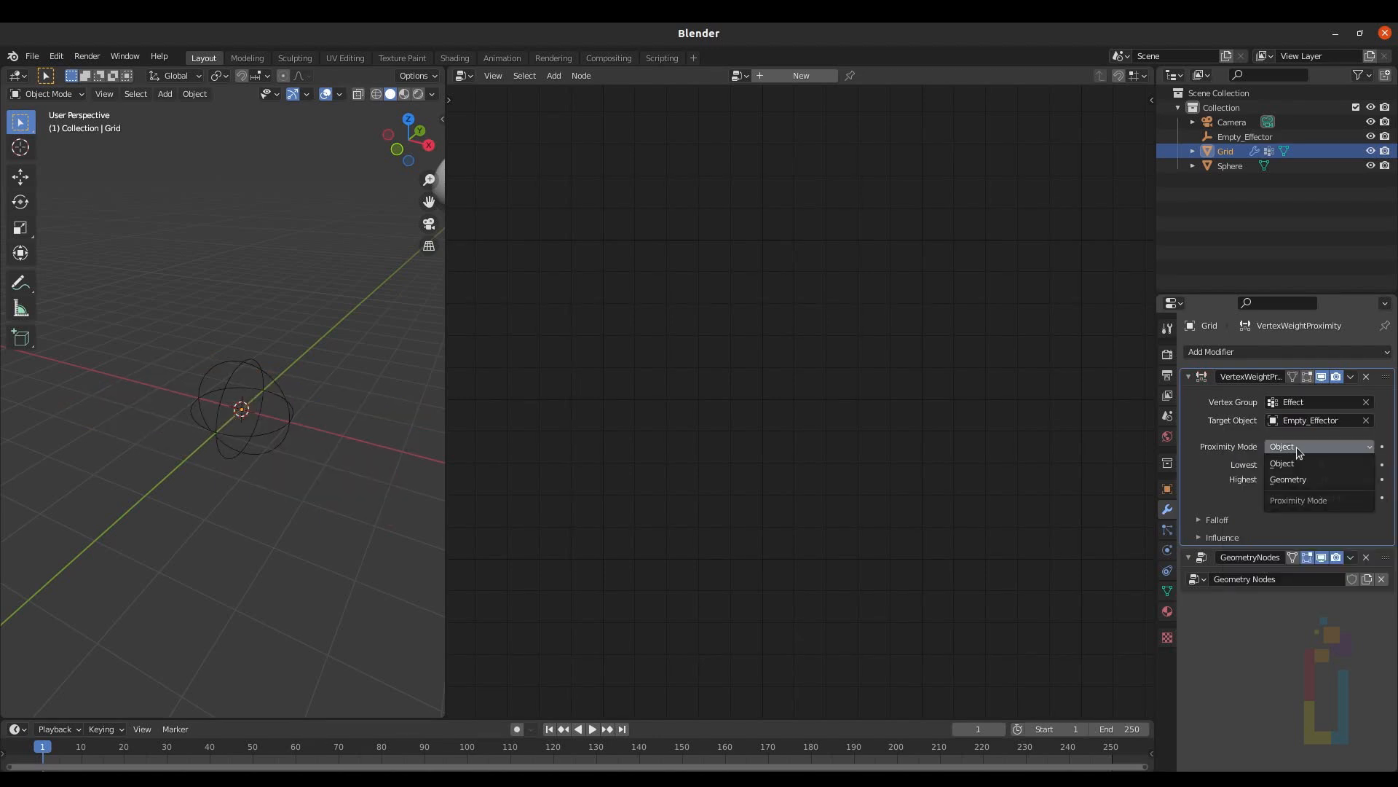
pyautogui.click(1290, 480)
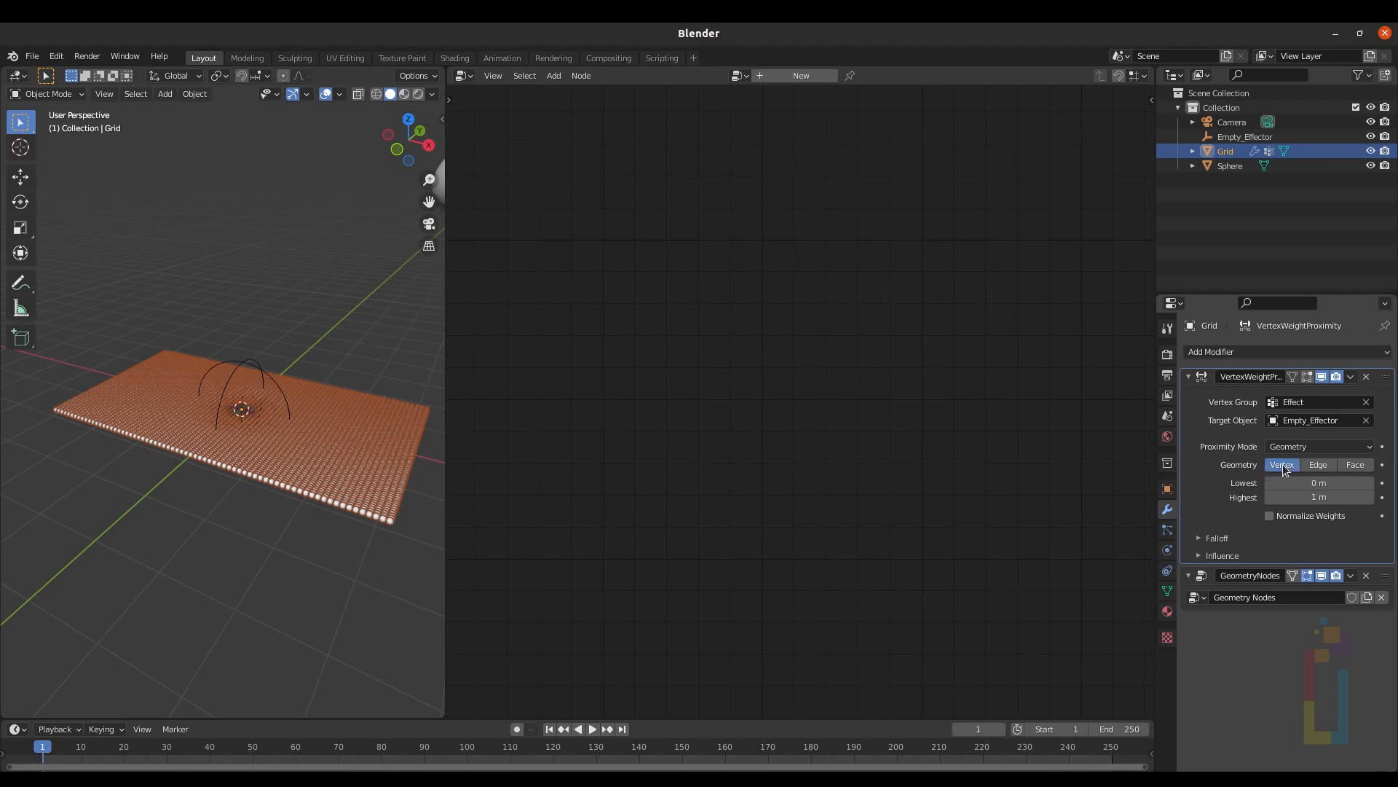
# Set the proximity modifier's Lowest distance to 1.1 m and its falloff type to Smooth.
pyautogui.write('1.1')
pyautogui.press('Return')
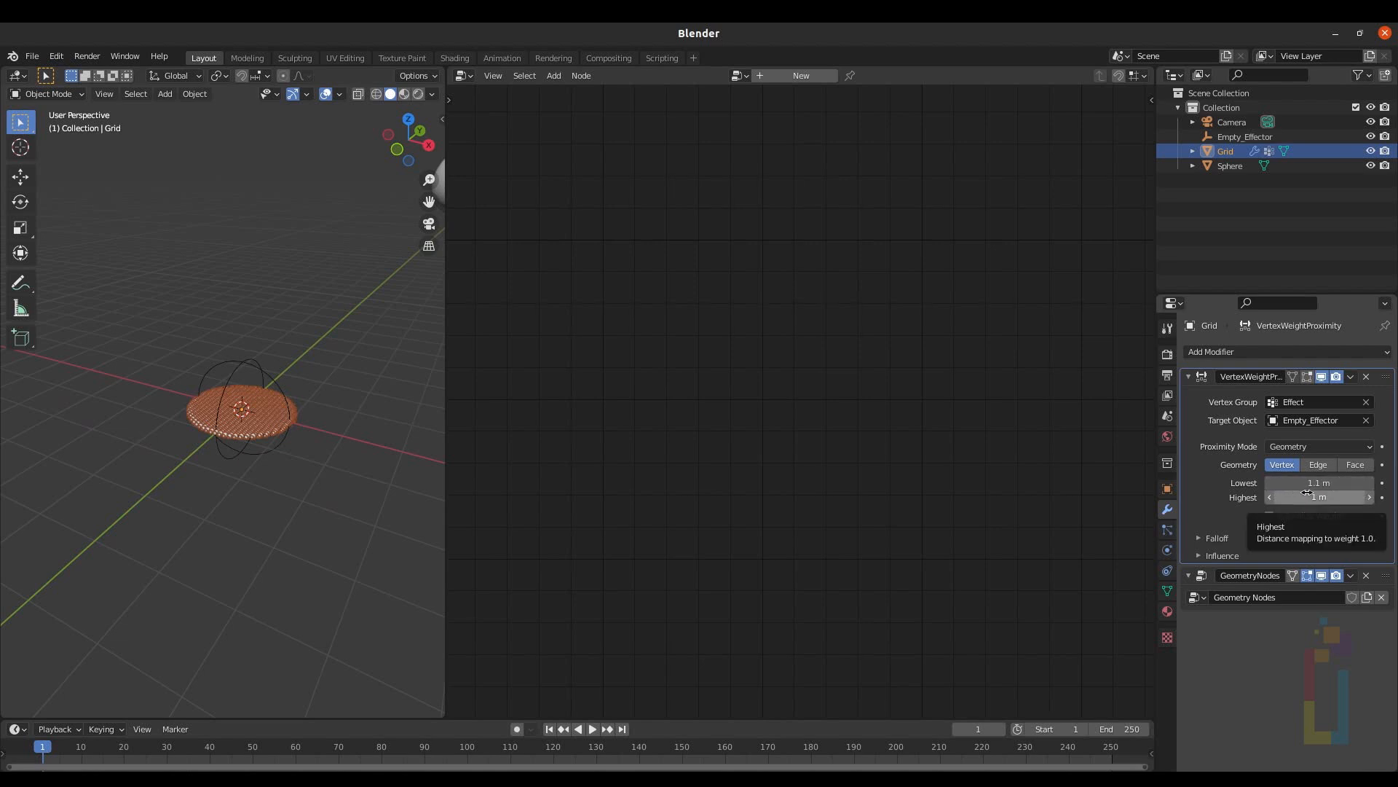
pyautogui.click(1199, 538)
pyautogui.click(1284, 561)
pyautogui.click(1303, 626)
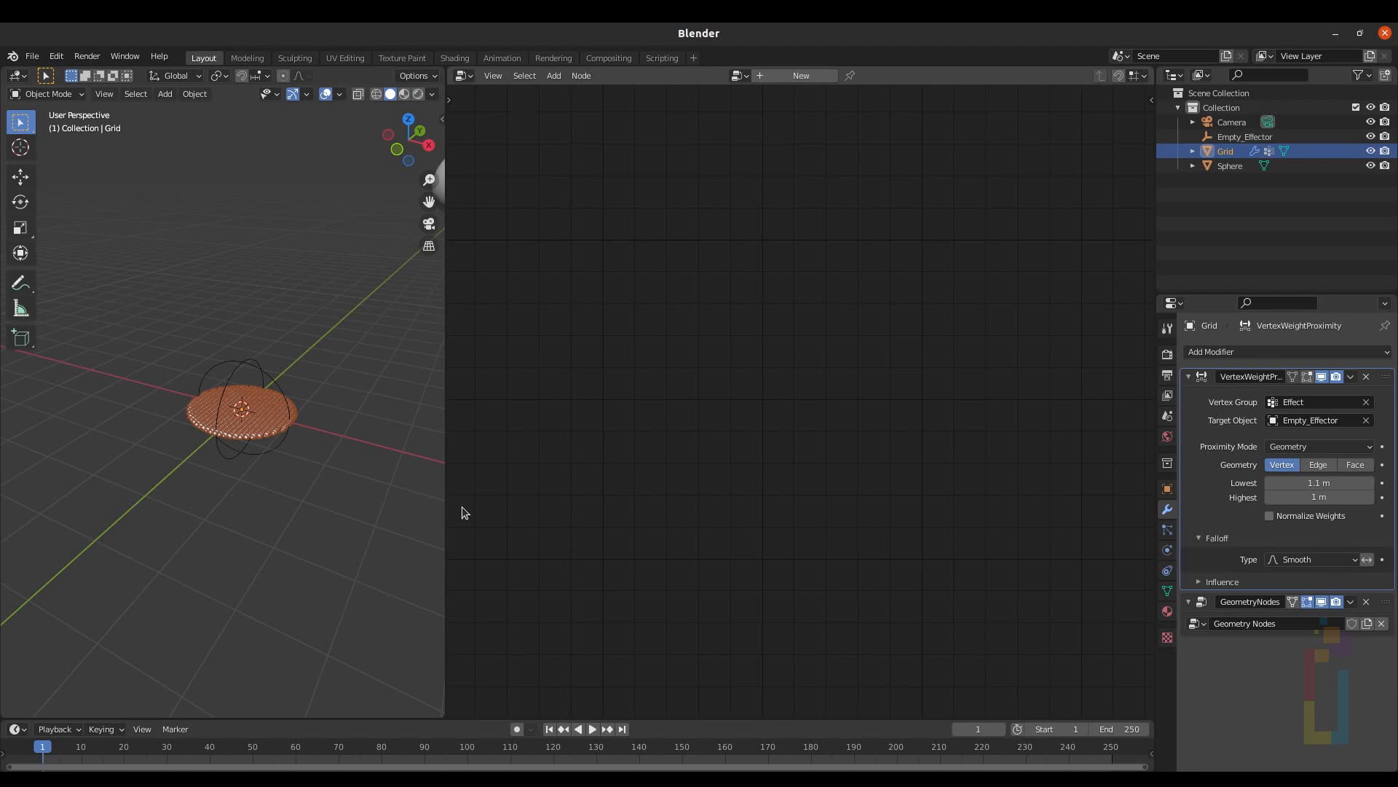
# Copy Empty_Effector's X scale as a new driver and paste it onto the grid's proximity modifier Lowest distance.
pyautogui.click(263, 340)
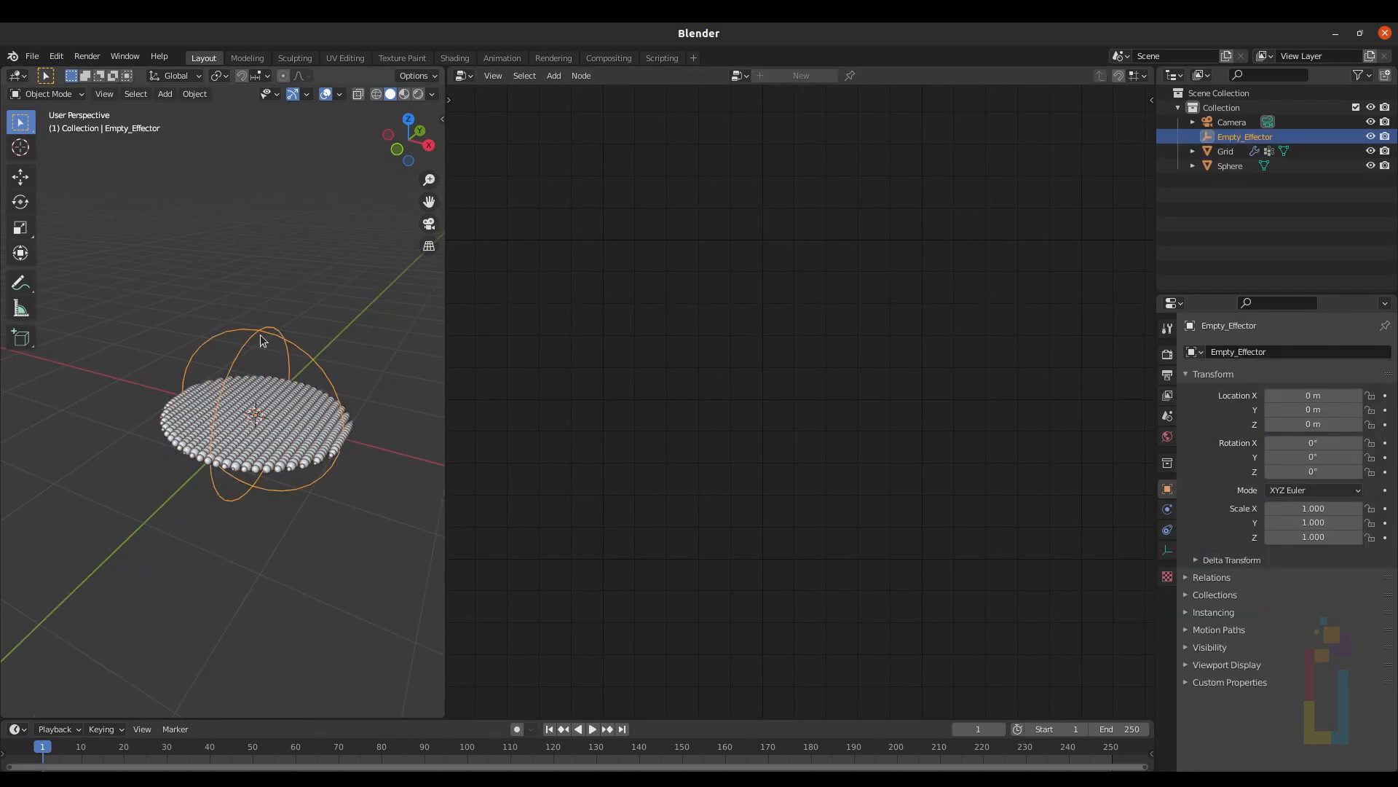
pyautogui.rightClick(1306, 508)
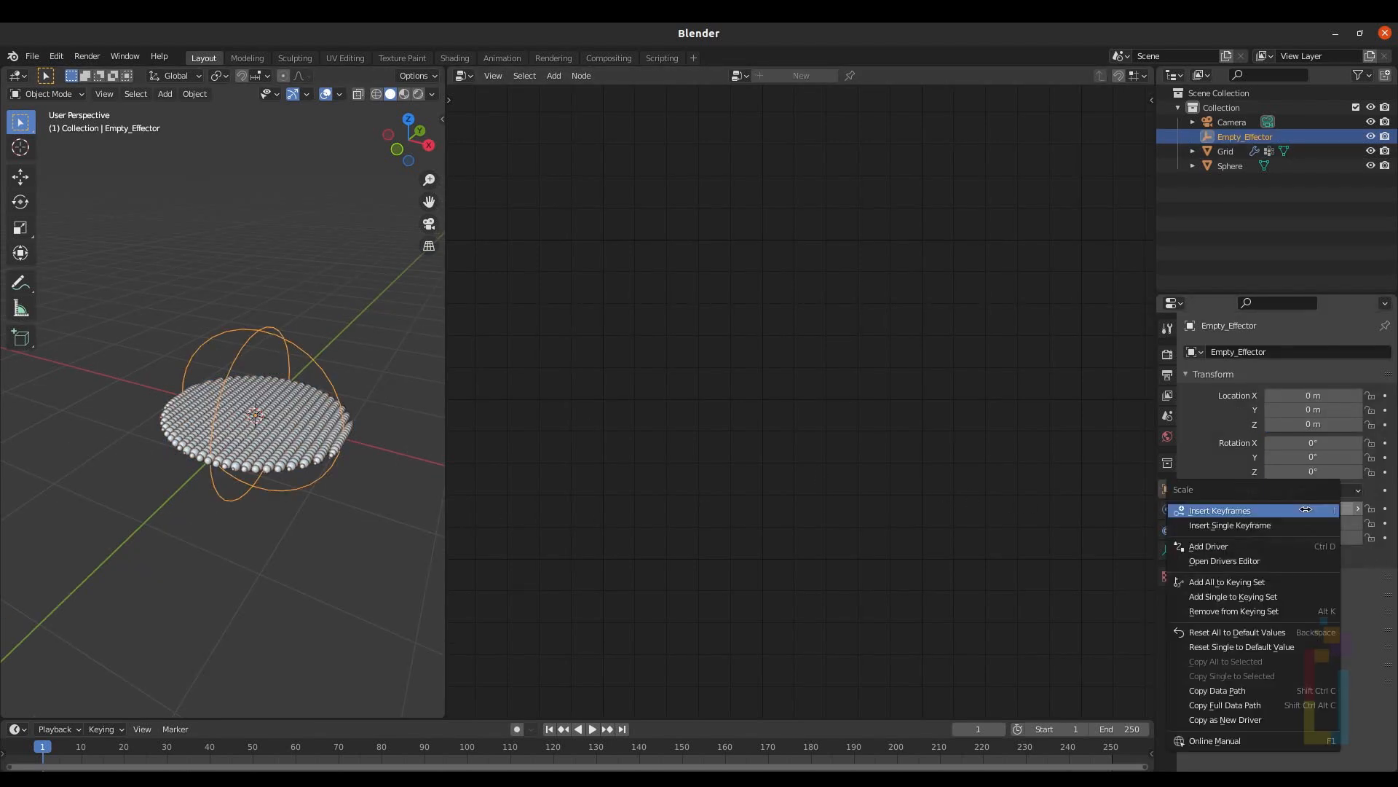
pyautogui.click(1250, 720)
pyautogui.click(284, 458)
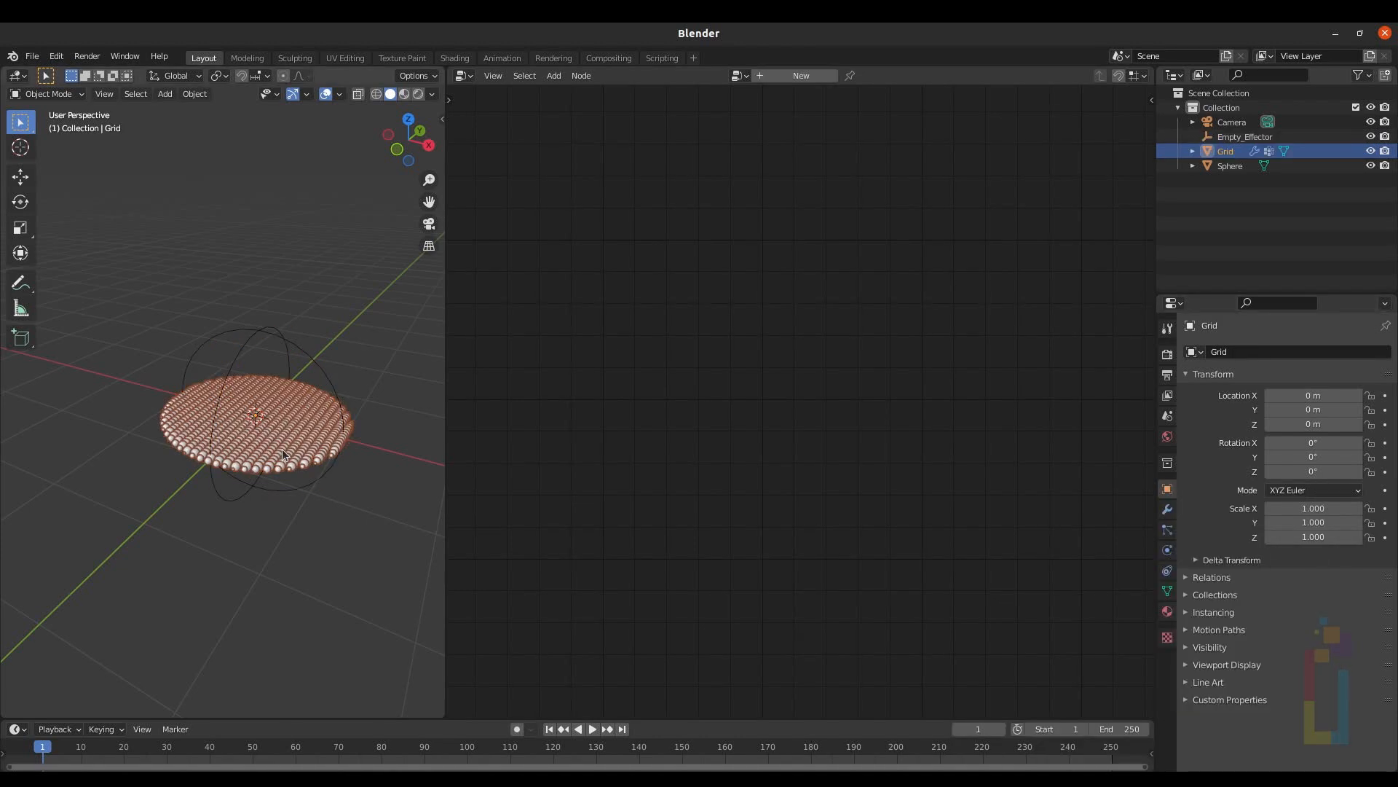
pyautogui.click(1167, 510)
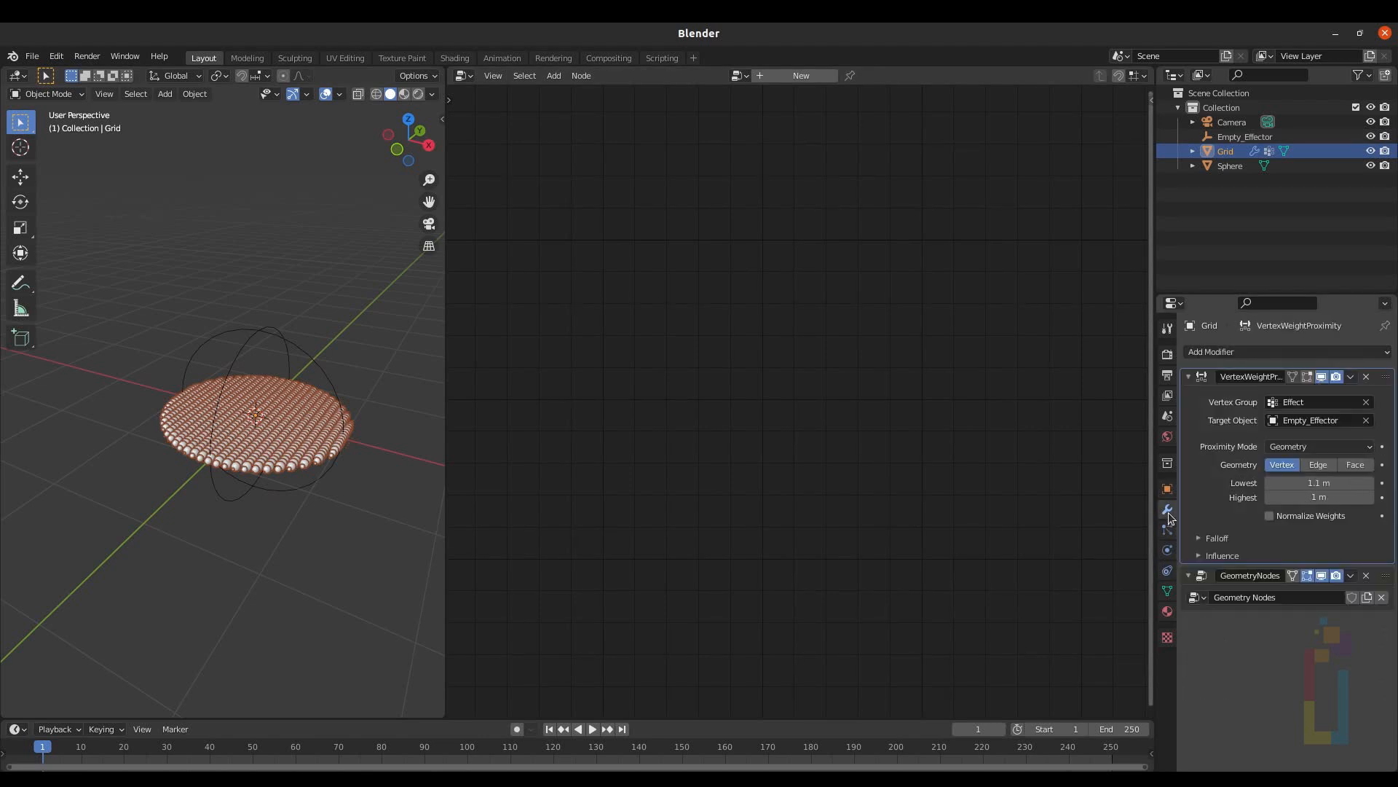
pyautogui.rightClick(1322, 483)
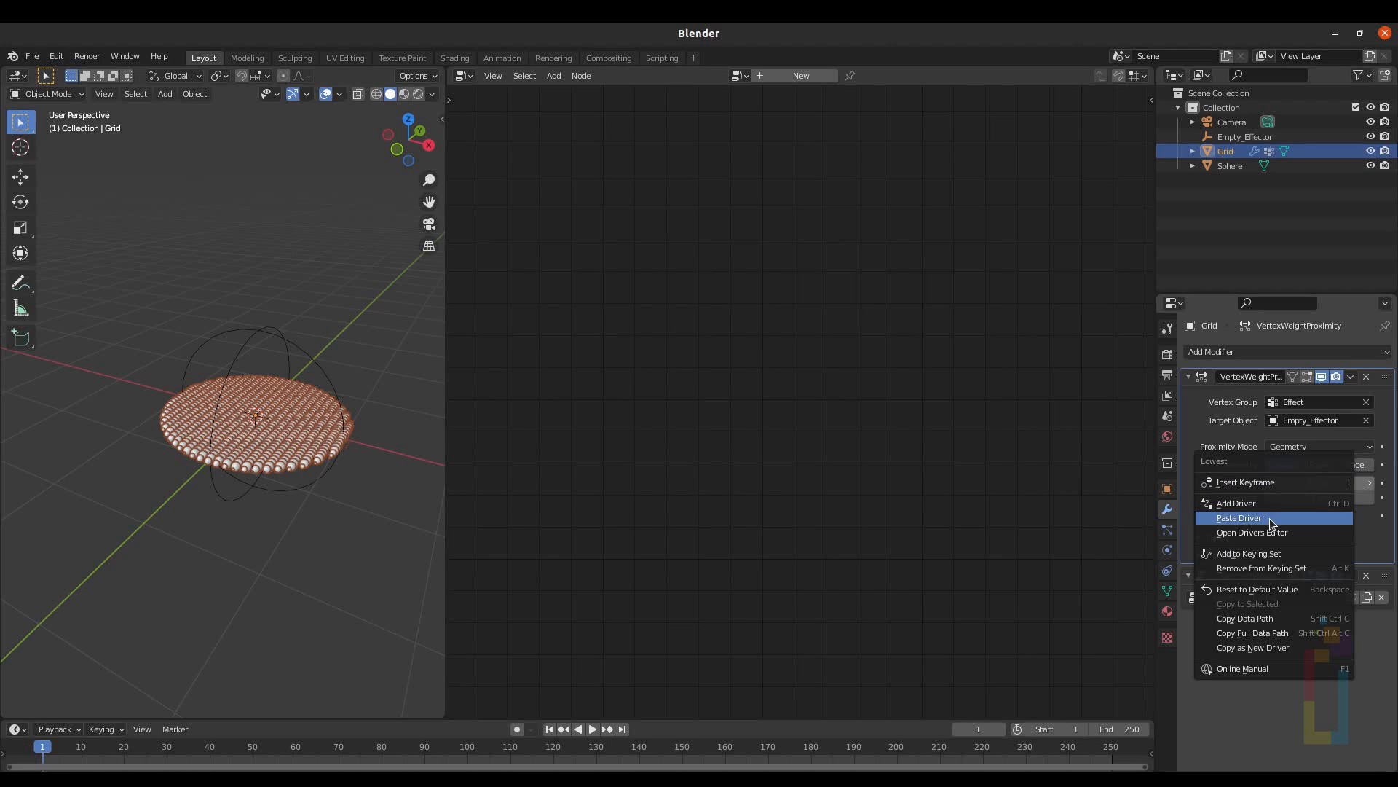
pyautogui.click(1271, 517)
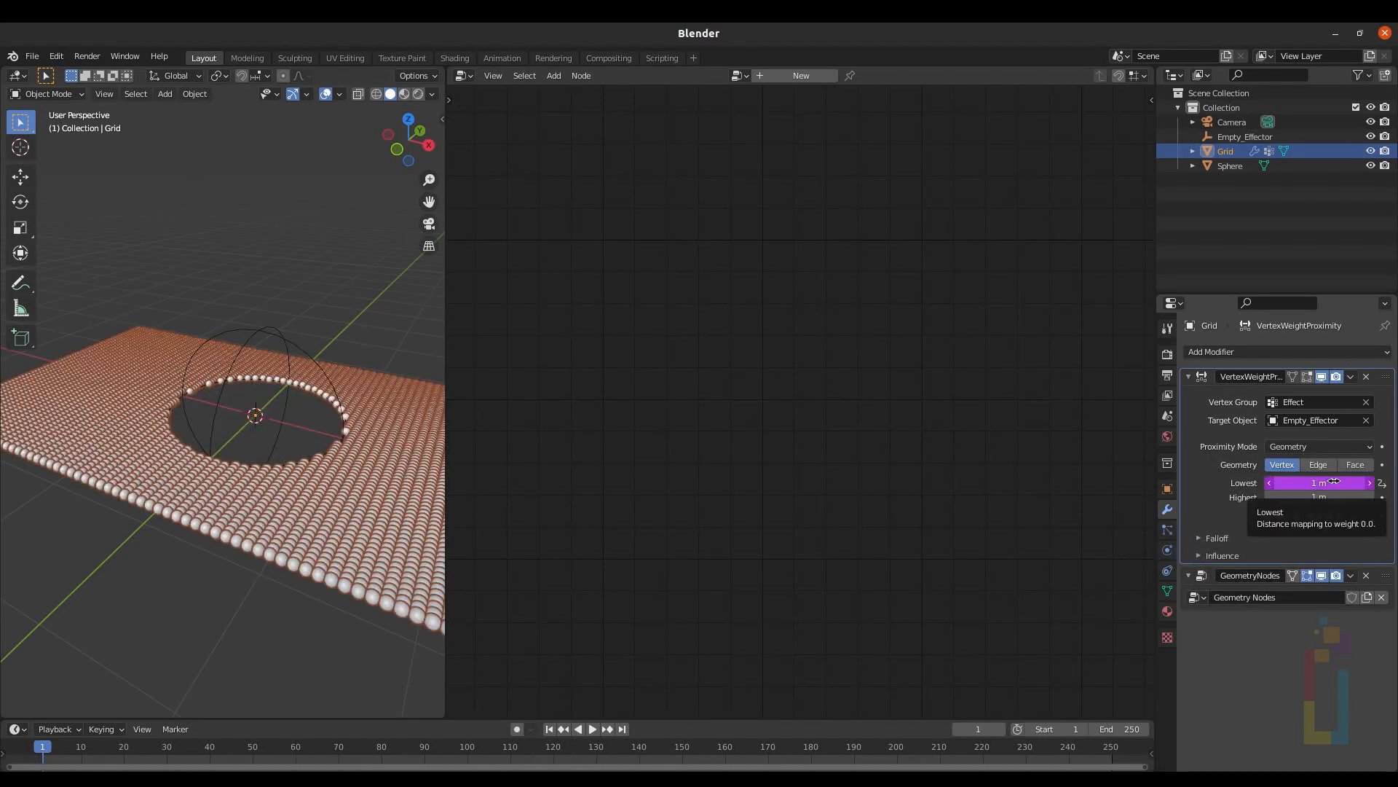
# Change the Lowest driver to the scripted expression scale+.2 and paste the copied scale driver onto the Highest distance.
pyautogui.rightClick(1334, 480)
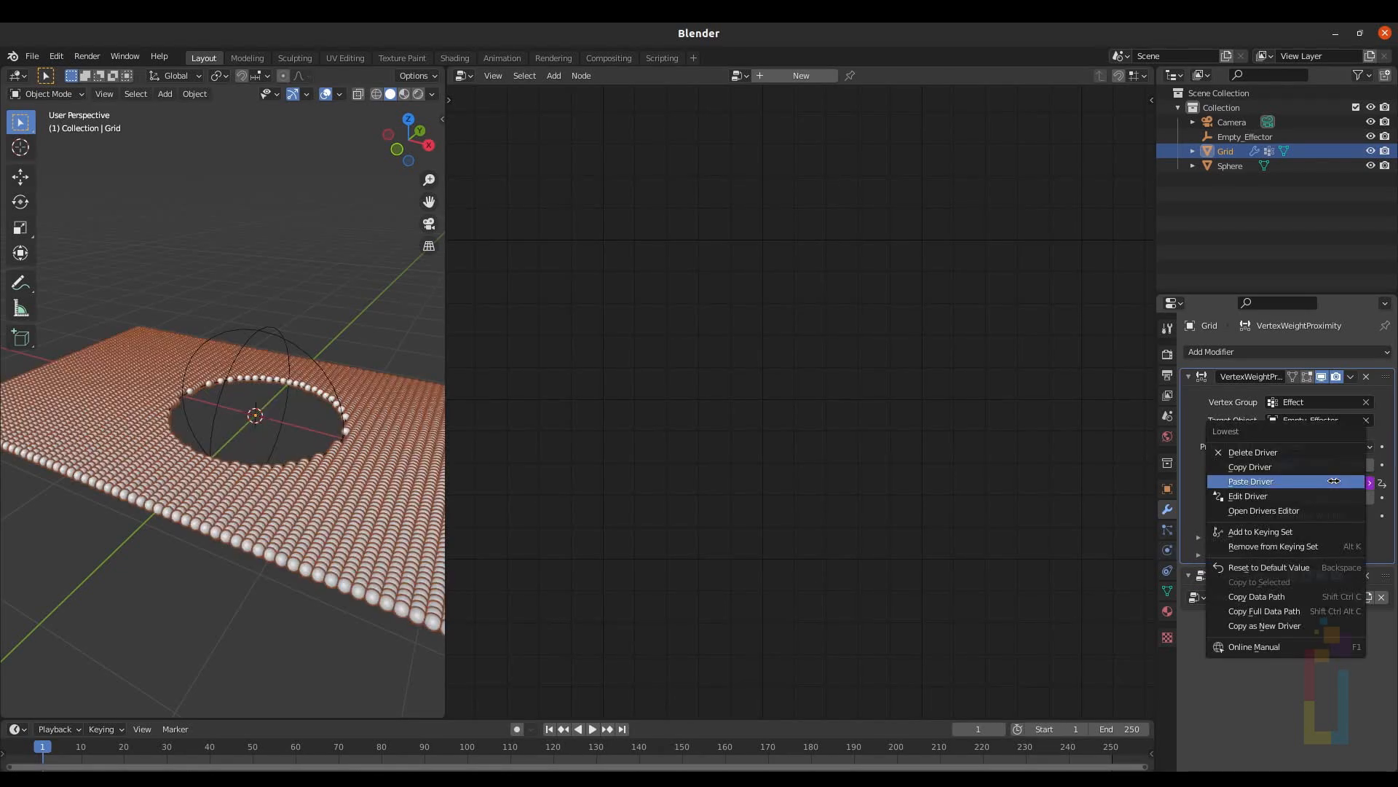
pyautogui.click(1287, 496)
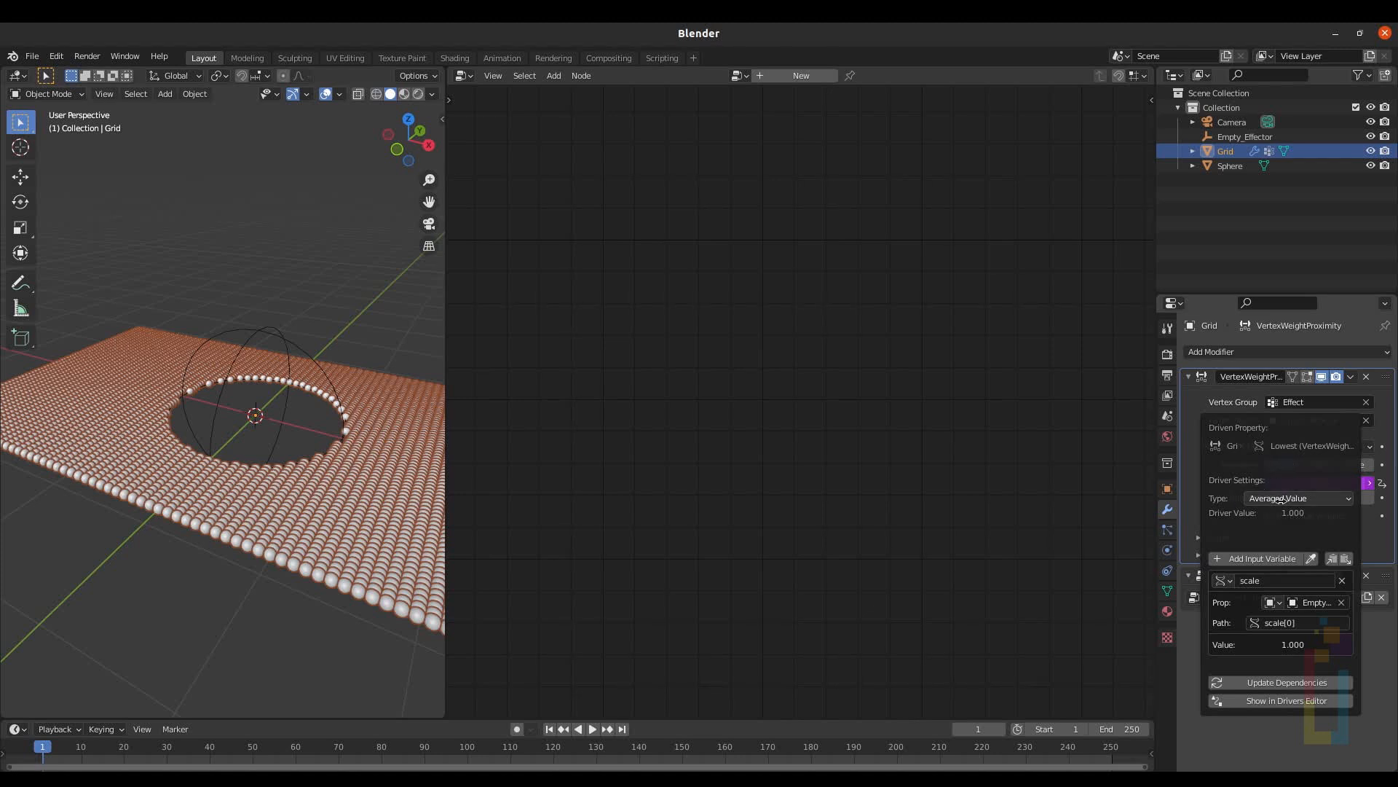
pyautogui.click(1283, 498)
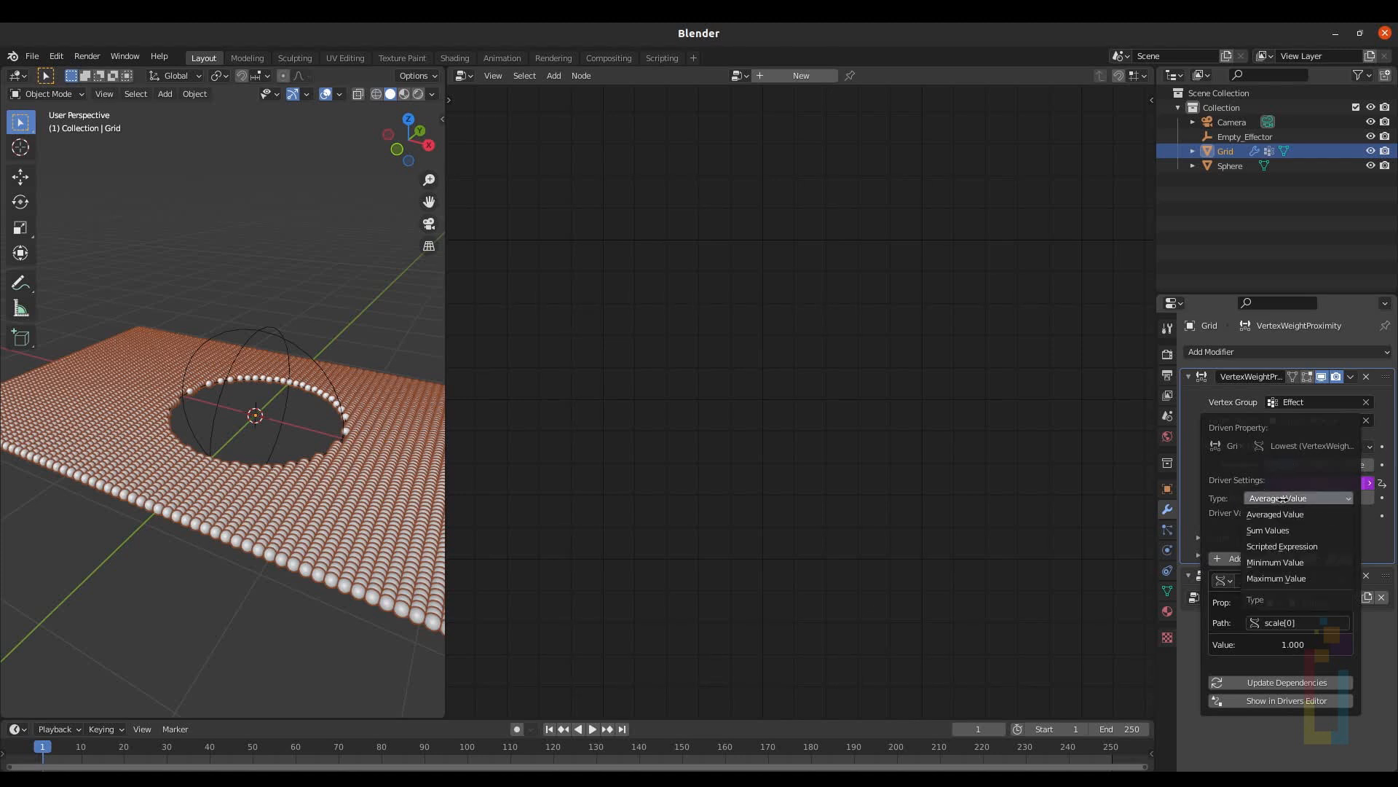
pyautogui.click(1306, 546)
pyautogui.click(1252, 561)
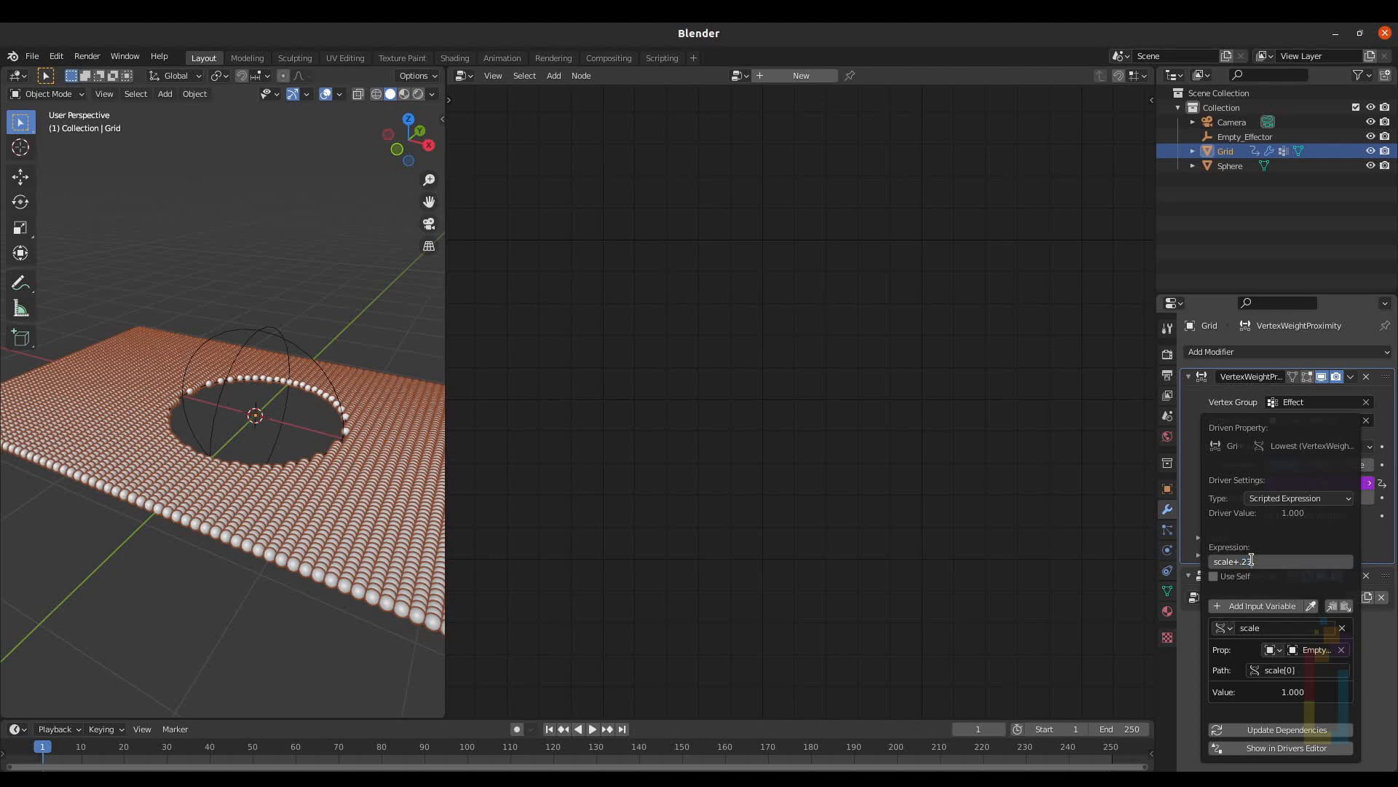
pyautogui.press('Return')
pyautogui.rightClick(1276, 498)
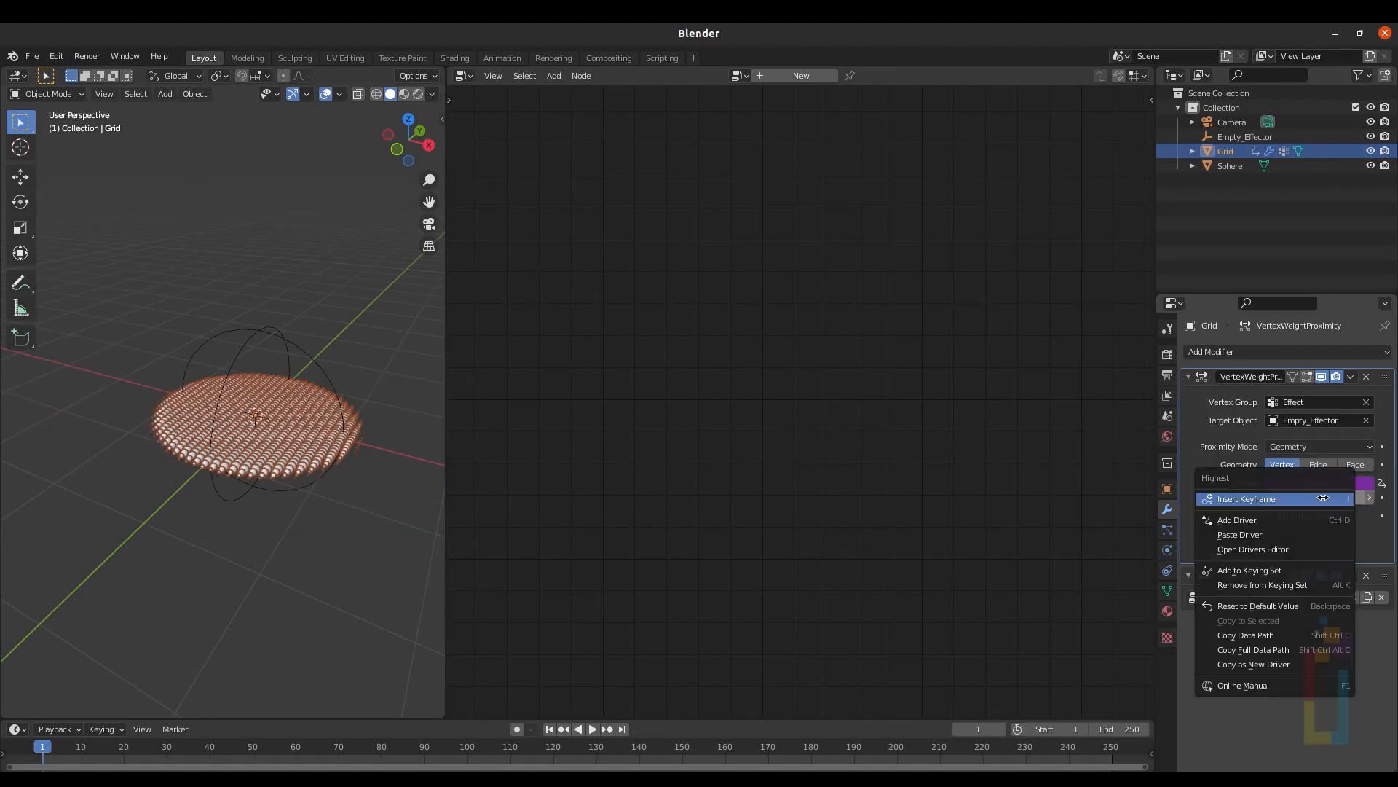
pyautogui.click(1275, 535)
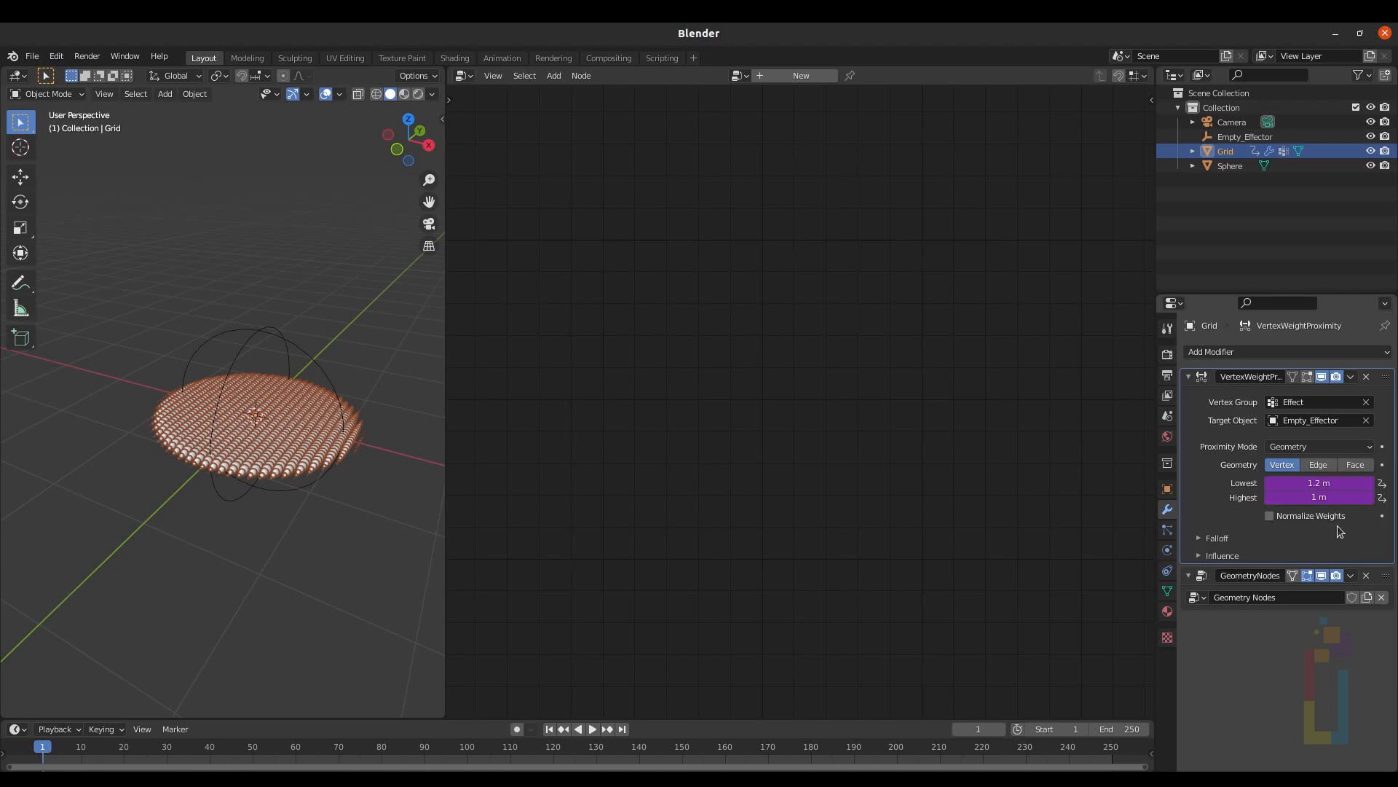
# Try scaling Empty_Effector to check how the sphere area follows it, and cancel the scaling.
pyautogui.click(341, 412)
pyautogui.press('s')
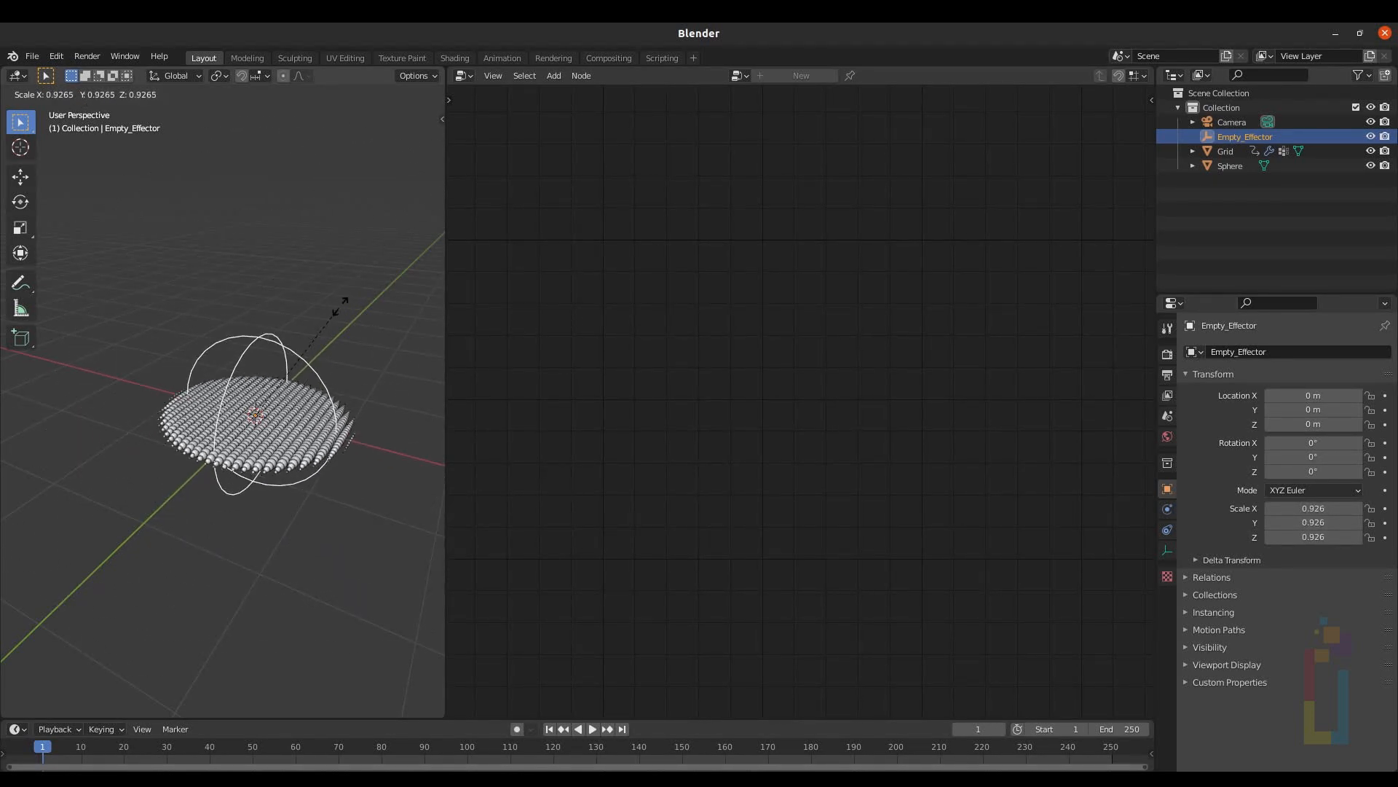
pyautogui.press('Escape')
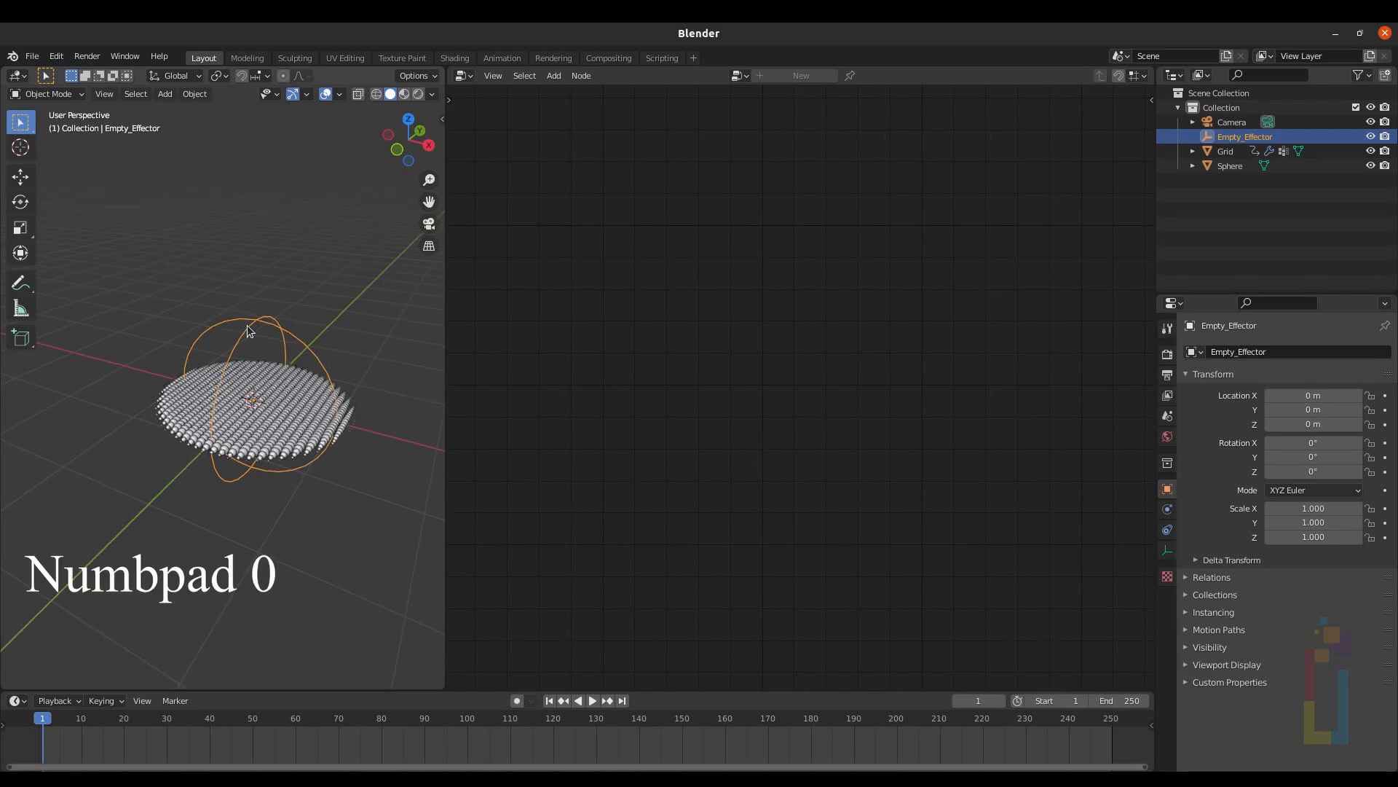
# Look through the scene camera and widen the 3D viewport so the camera frame appears larger.
pyautogui.press('KP_0')
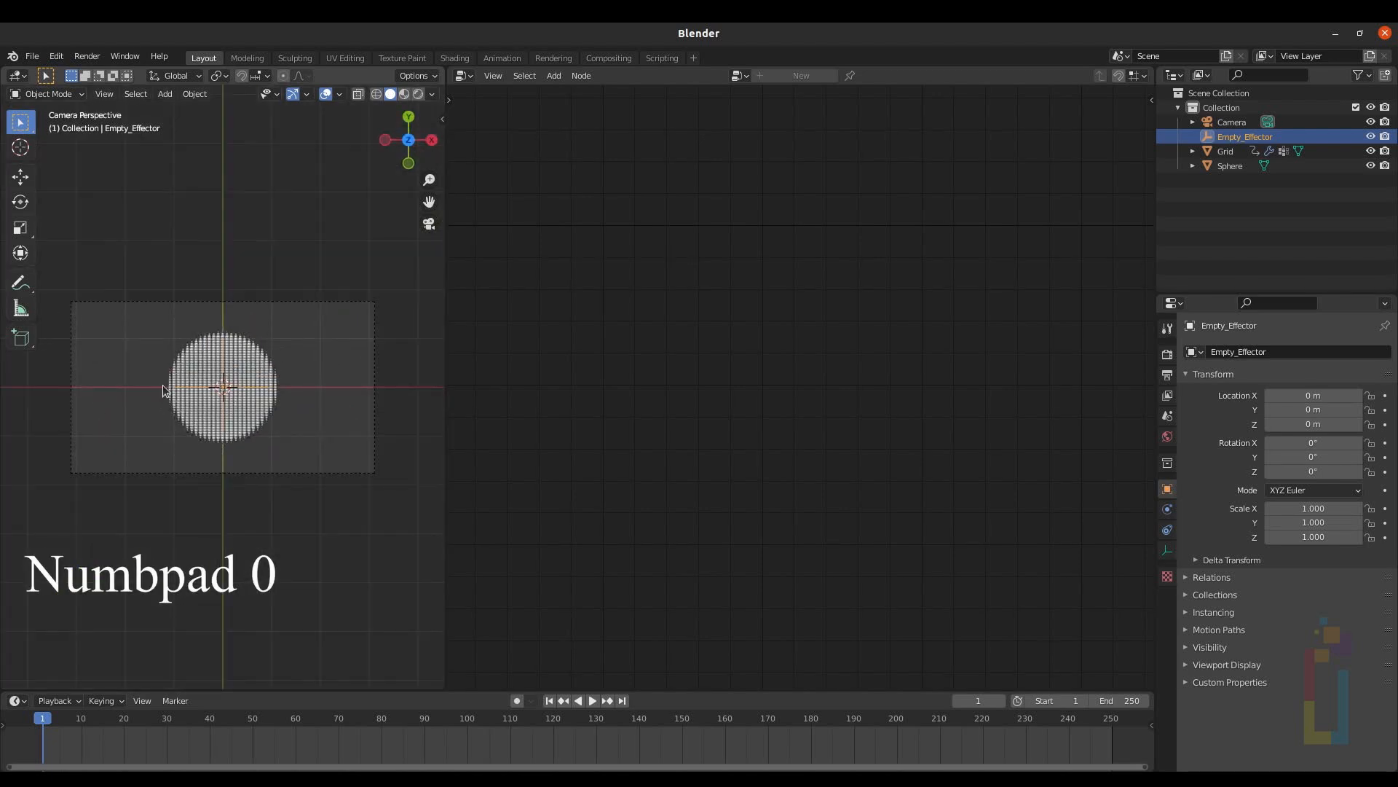
pyautogui.scroll(1, 162, 386)
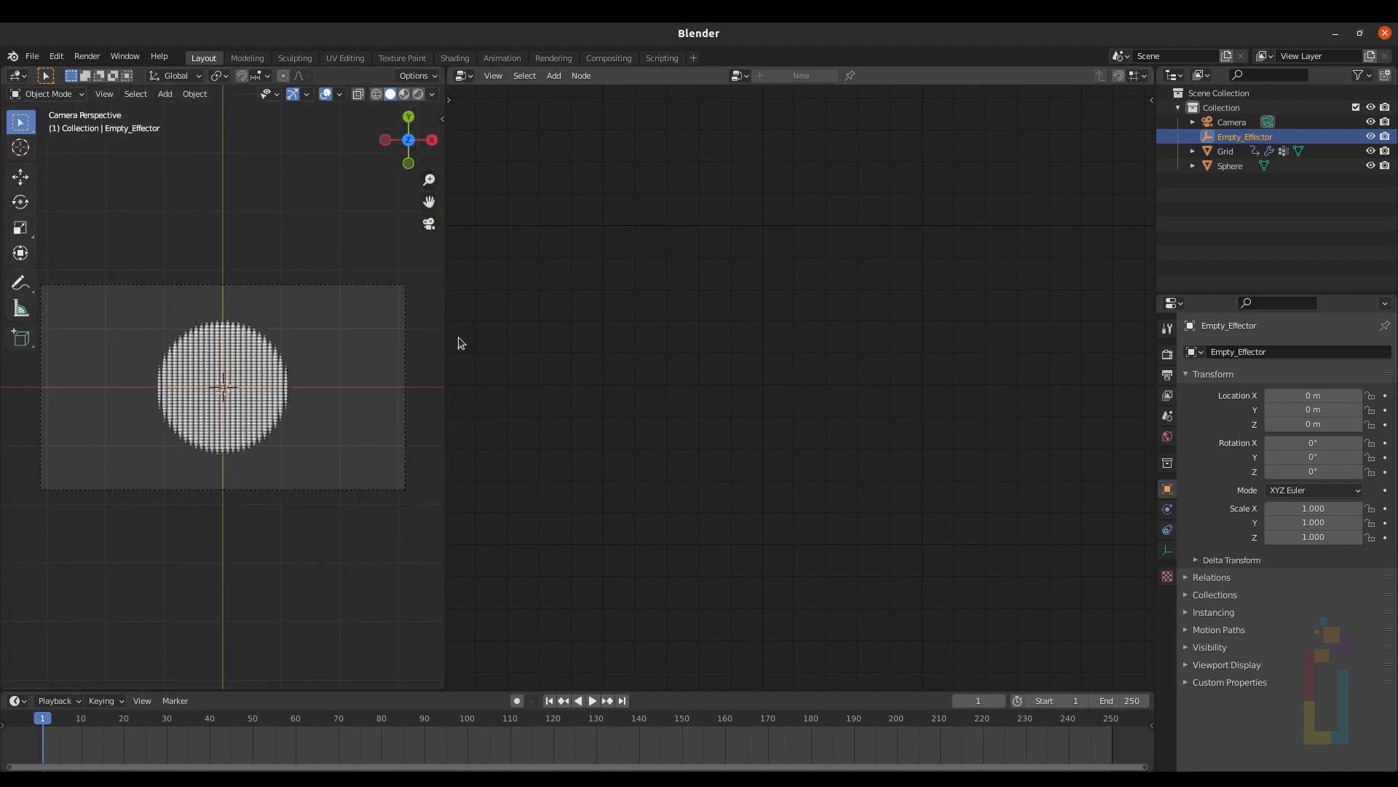
pyautogui.moveTo(446, 337); pyautogui.dragTo(644, 342)
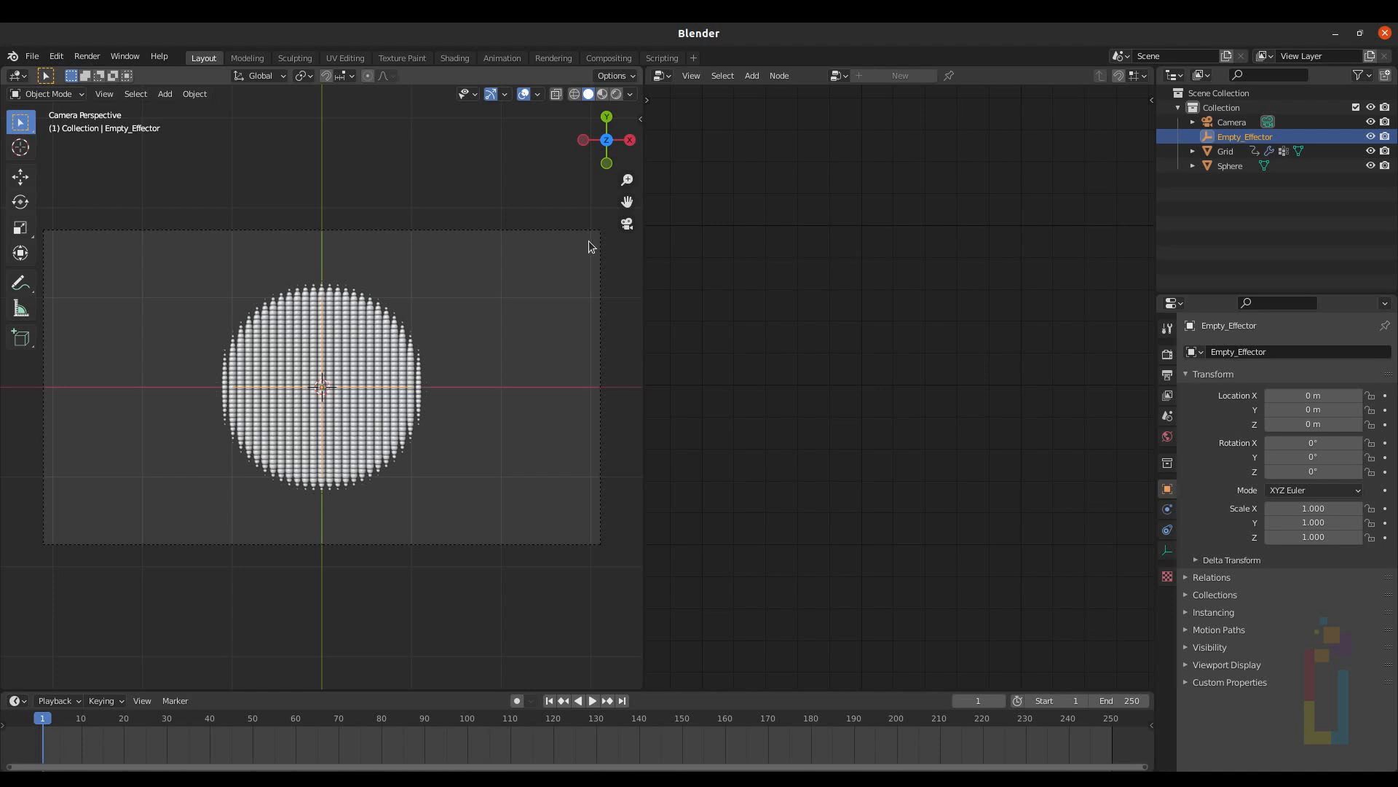
# Scale Empty_Effector down to about 0.039 and keyframe its X, Y and Z scale at frame 1.
pyautogui.press('s')
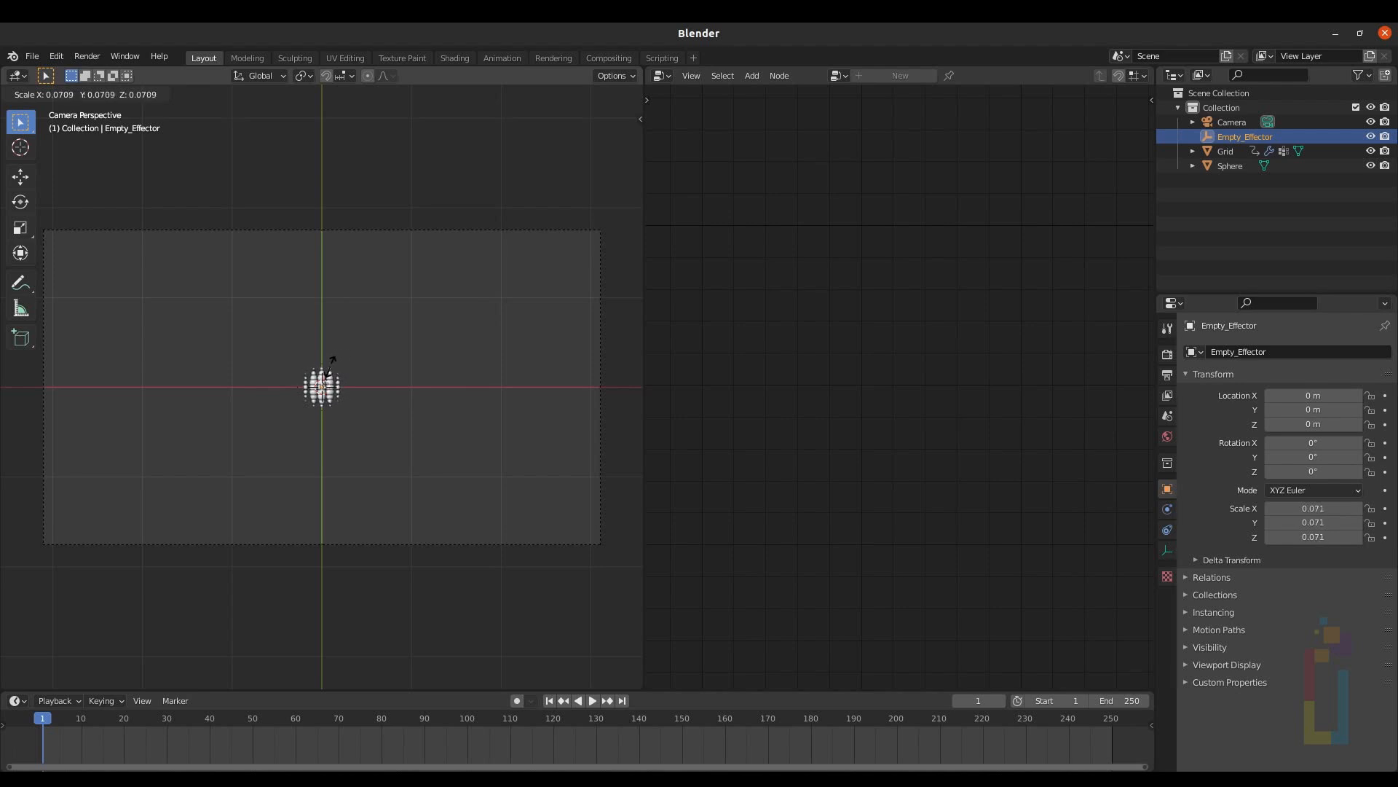
pyautogui.click(326, 375)
pyautogui.click(1385, 509)
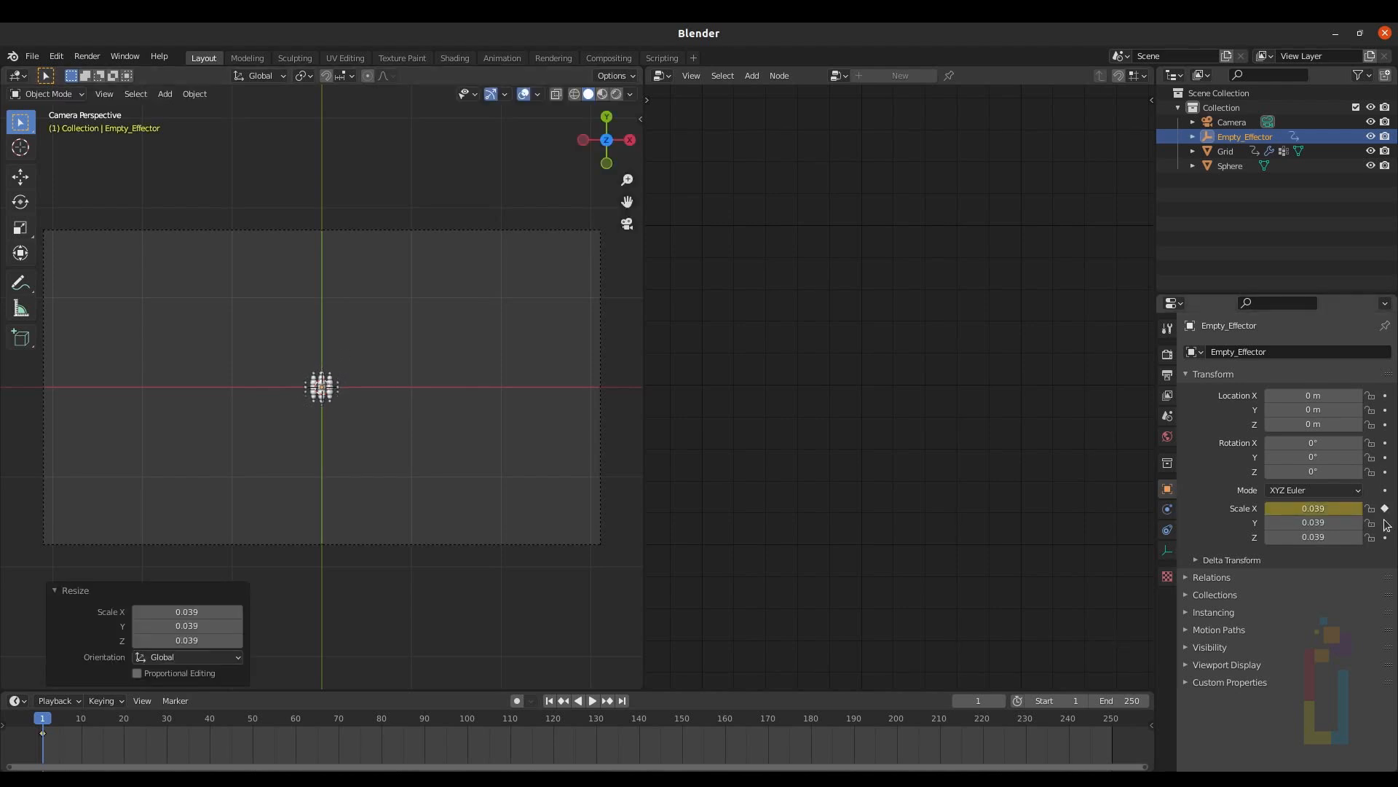
pyautogui.click(1385, 522)
pyautogui.click(1385, 537)
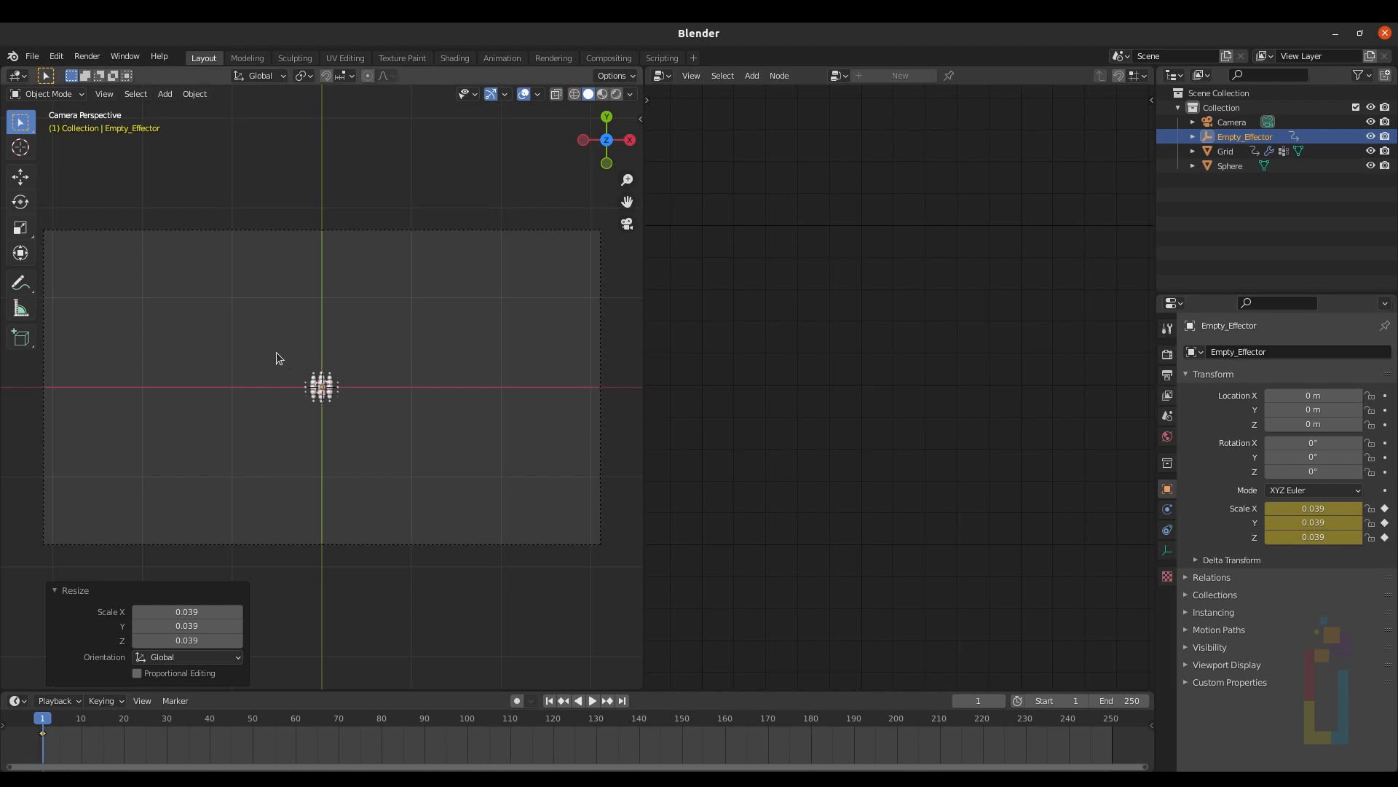
# At frame 30, scale Empty_Effector up to about 3.509 to cover the grid and keyframe its X, Y and Z scale.
pyautogui.press('space')
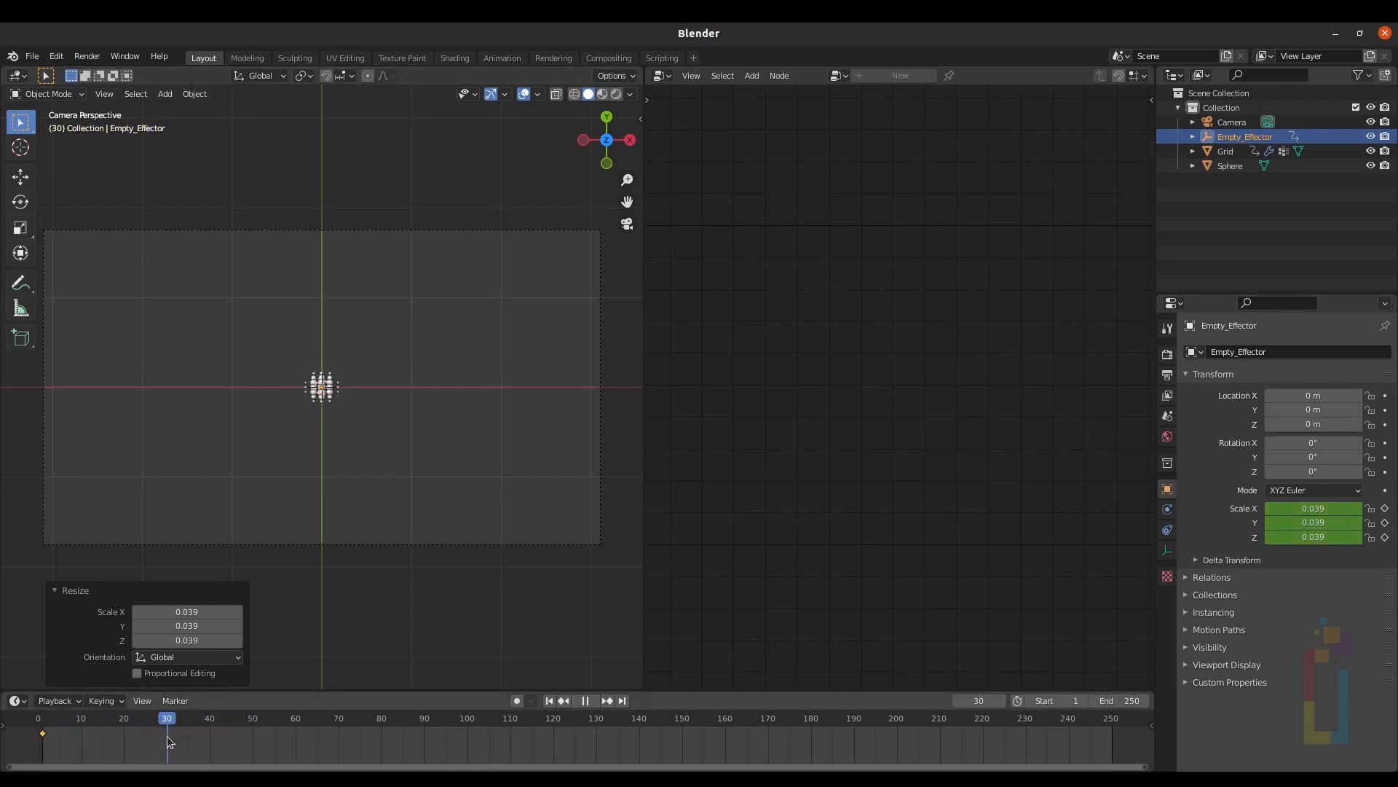
pyautogui.press('space')
pyautogui.press('s')
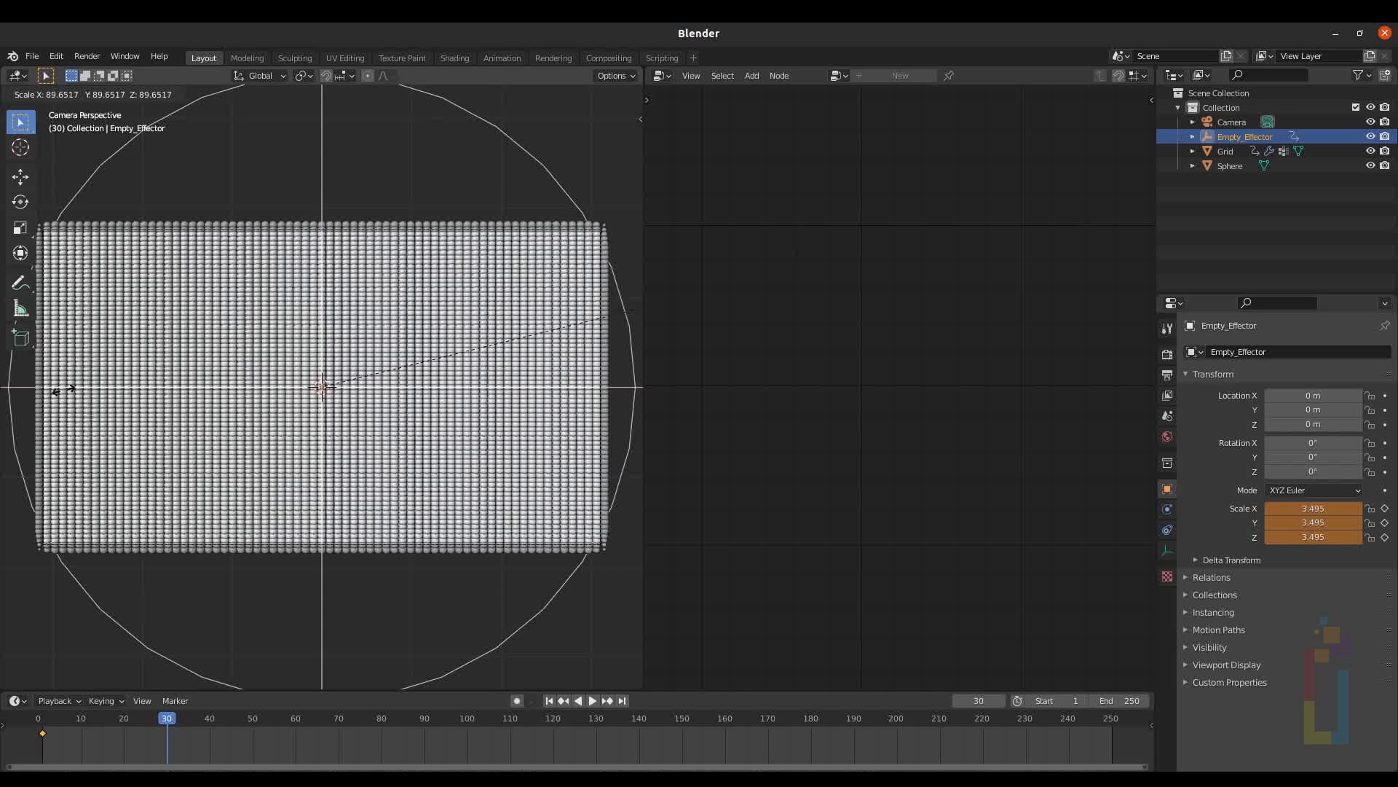
pyautogui.click(52, 392)
pyautogui.click(1385, 509)
pyautogui.click(1385, 522)
pyautogui.click(1385, 537)
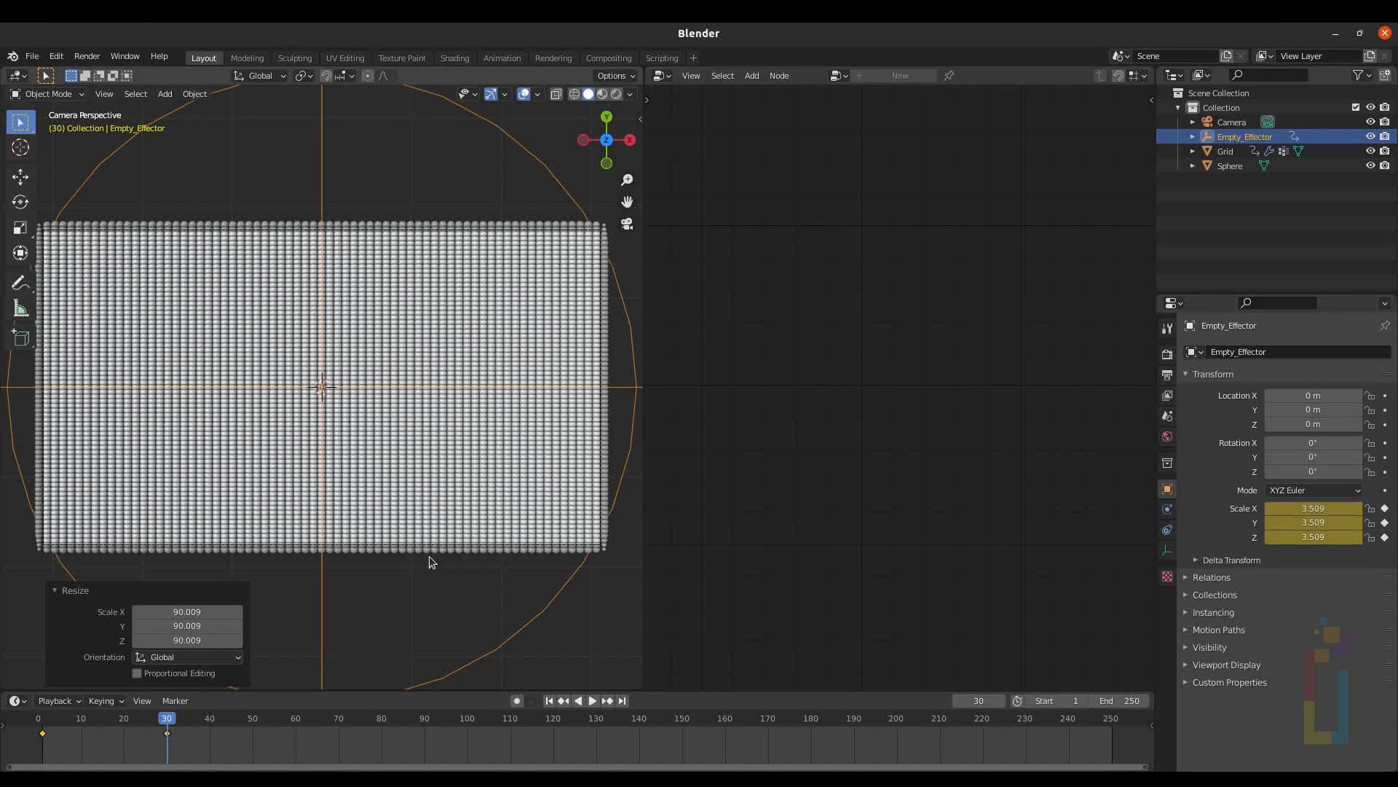
# Play the animation and scrub through its early frames to review the spheres growing with the effector.
pyautogui.press('space')
pyautogui.click(111, 729)
pyautogui.moveTo(111, 729); pyautogui.dragTo(63, 727)
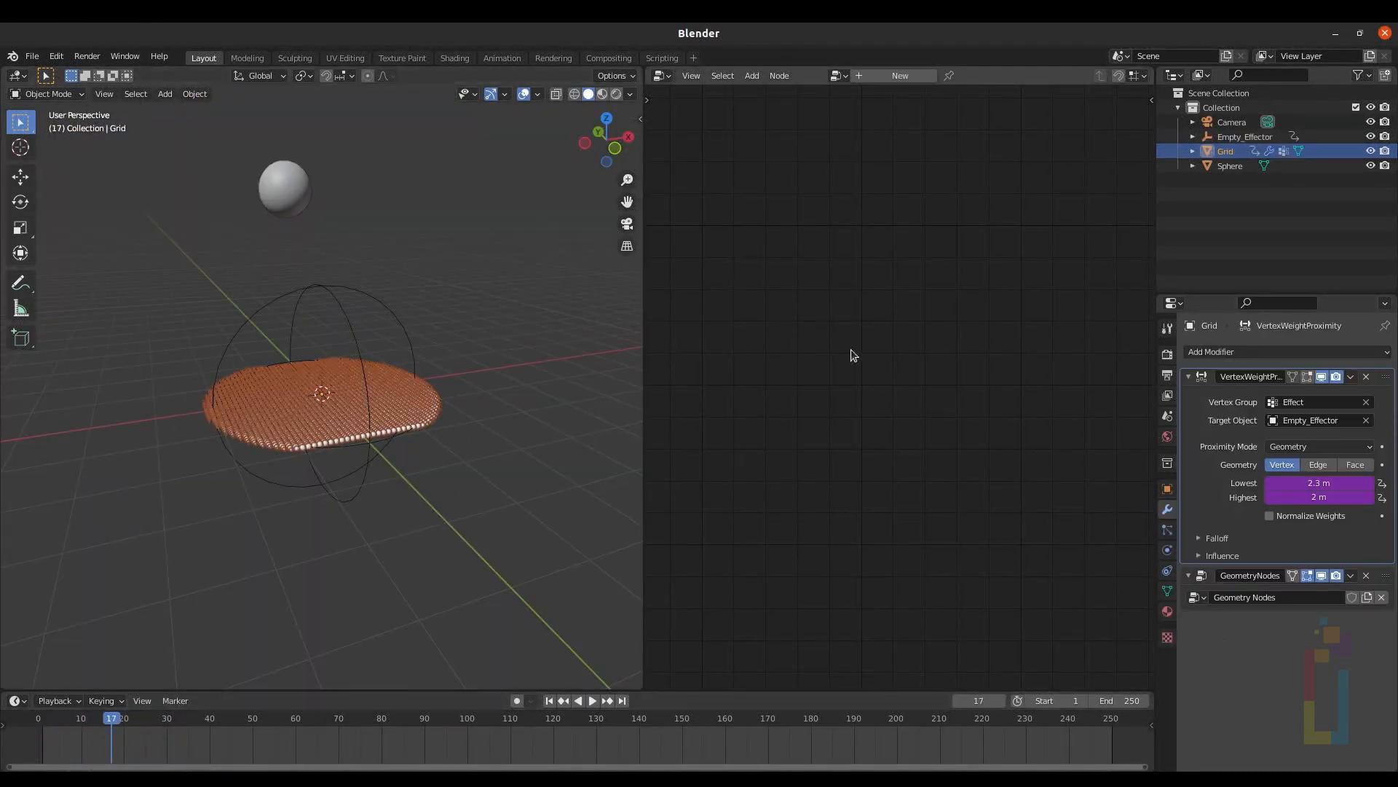
# Show the grid's geometry node tree and insert an Attribute Randomize node between Attribute Mix and Point Scale.
pyautogui.click(1202, 579)
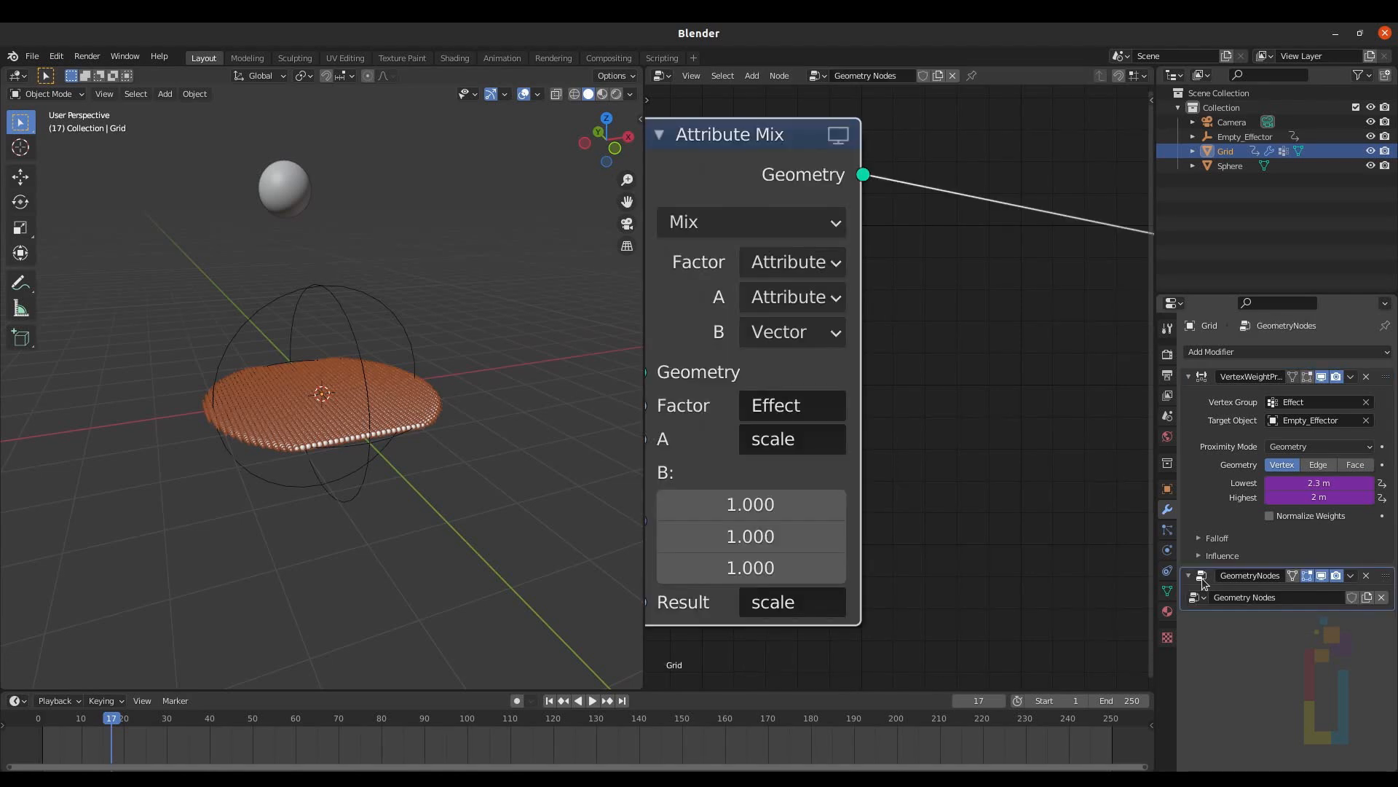
pyautogui.scroll(-5, 977, 444)
pyautogui.moveTo(977, 421); pyautogui.dragTo(690, 468, button='middle')
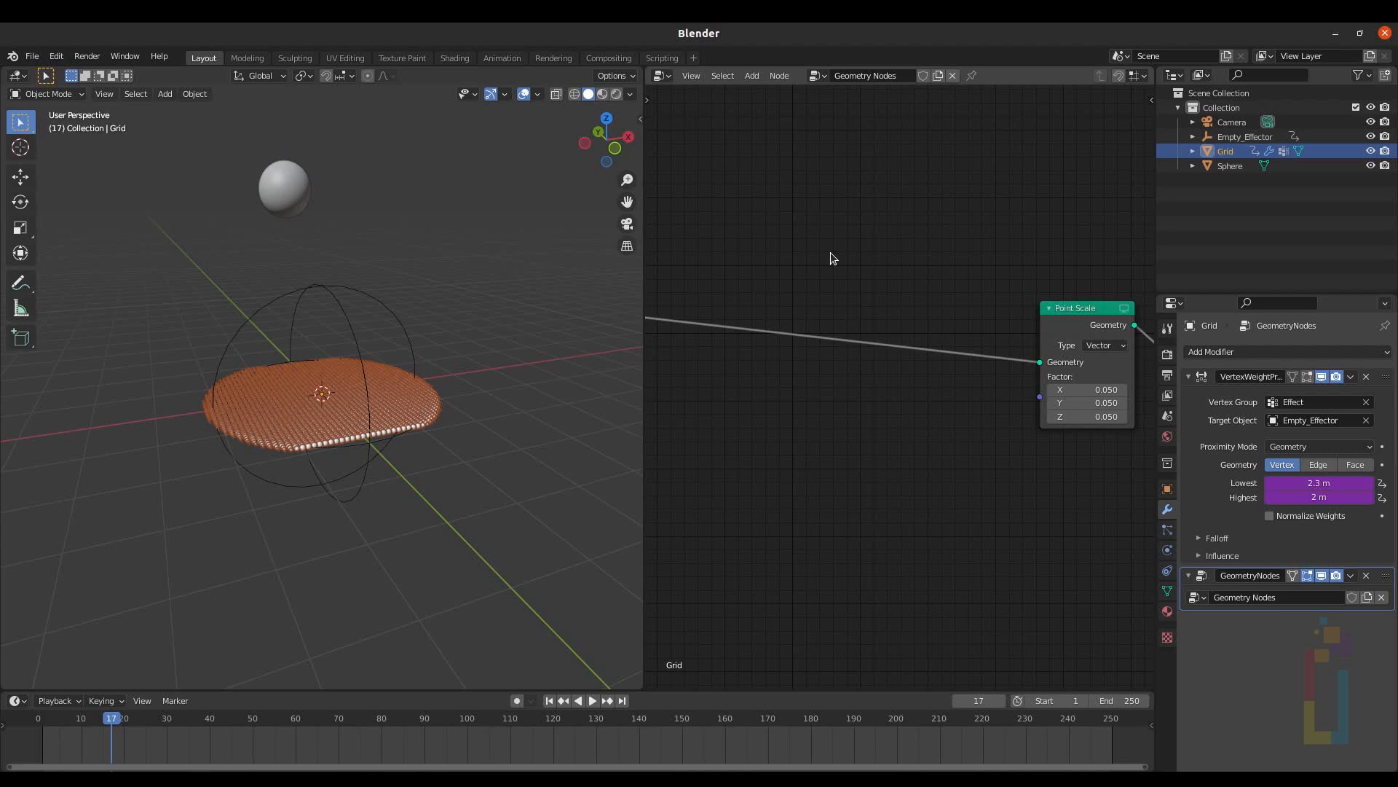
pyautogui.hotkey('shift', 'a')
pyautogui.write('s')
pyautogui.write('random')
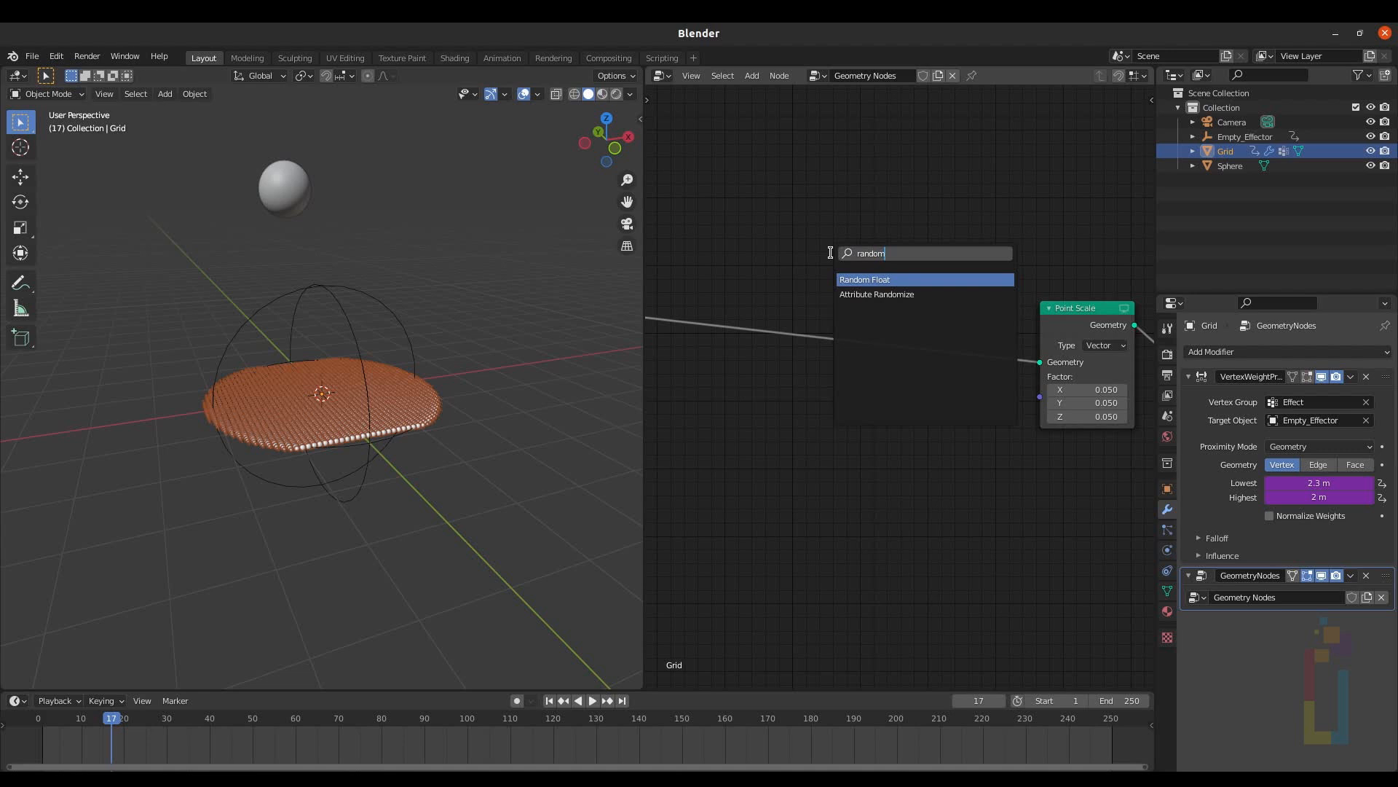
pyautogui.click(897, 295)
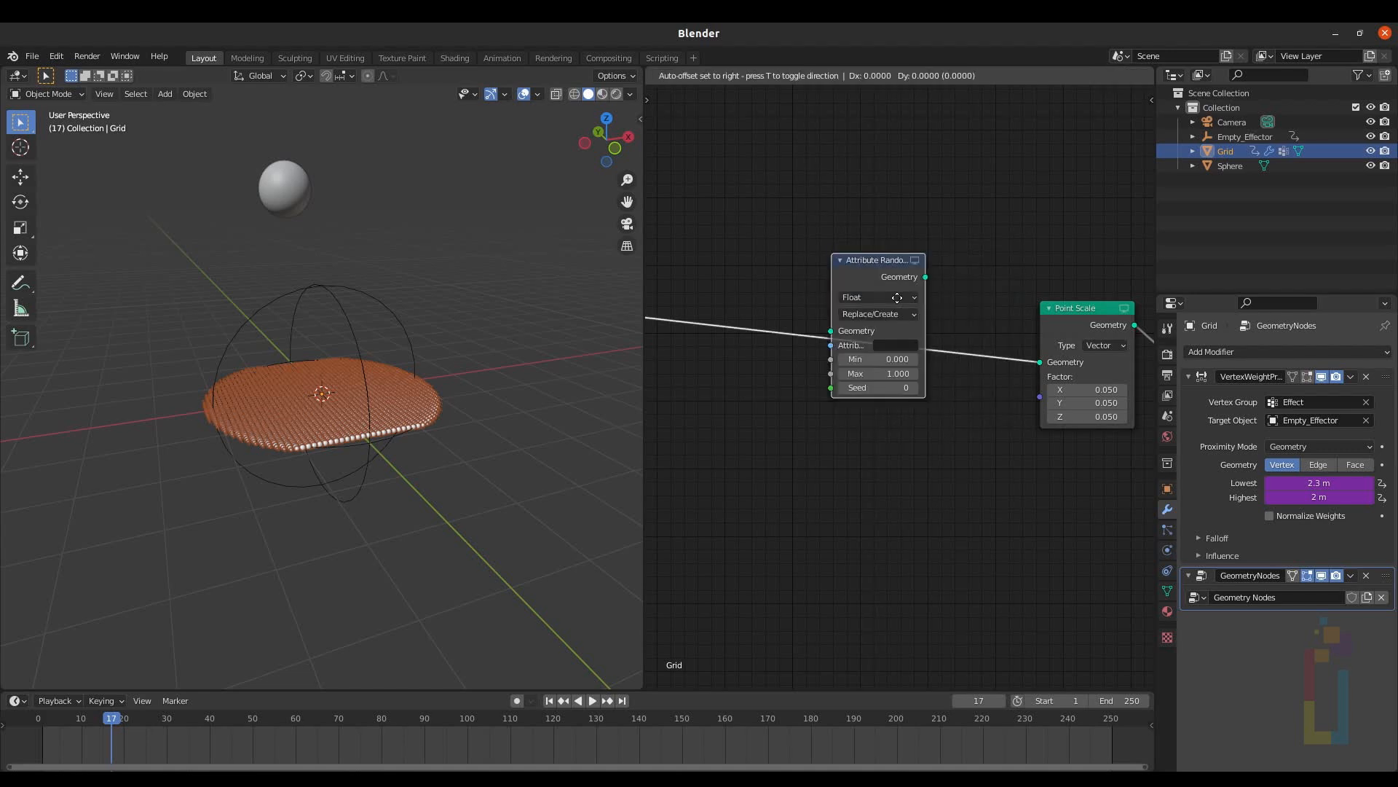
pyautogui.click(897, 298)
# Set the Attribute Randomize node's data type to Vector, with Min -3, -1, -1 and Max 3, 1, 1.
pyautogui.click(896, 297)
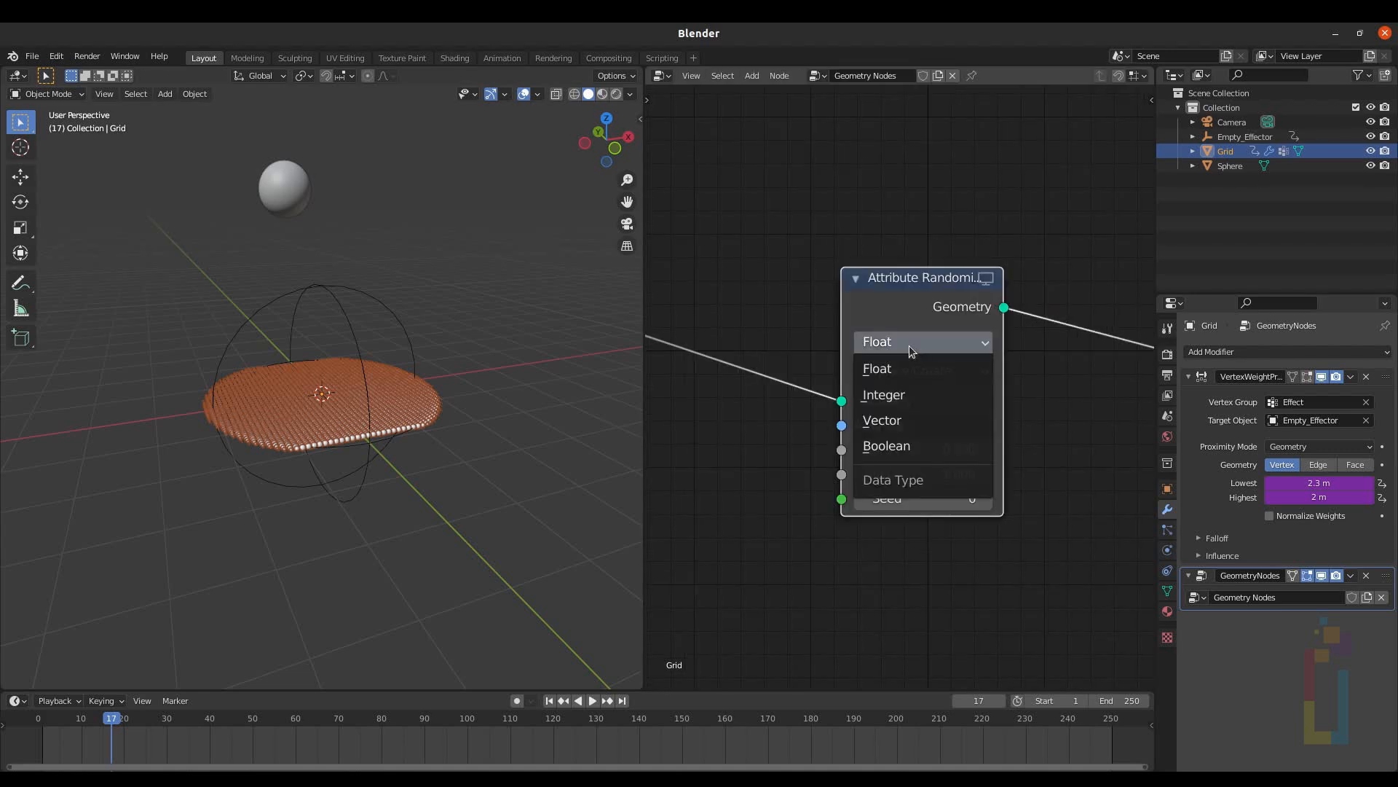
pyautogui.click(897, 419)
pyautogui.scroll(3, 898, 422)
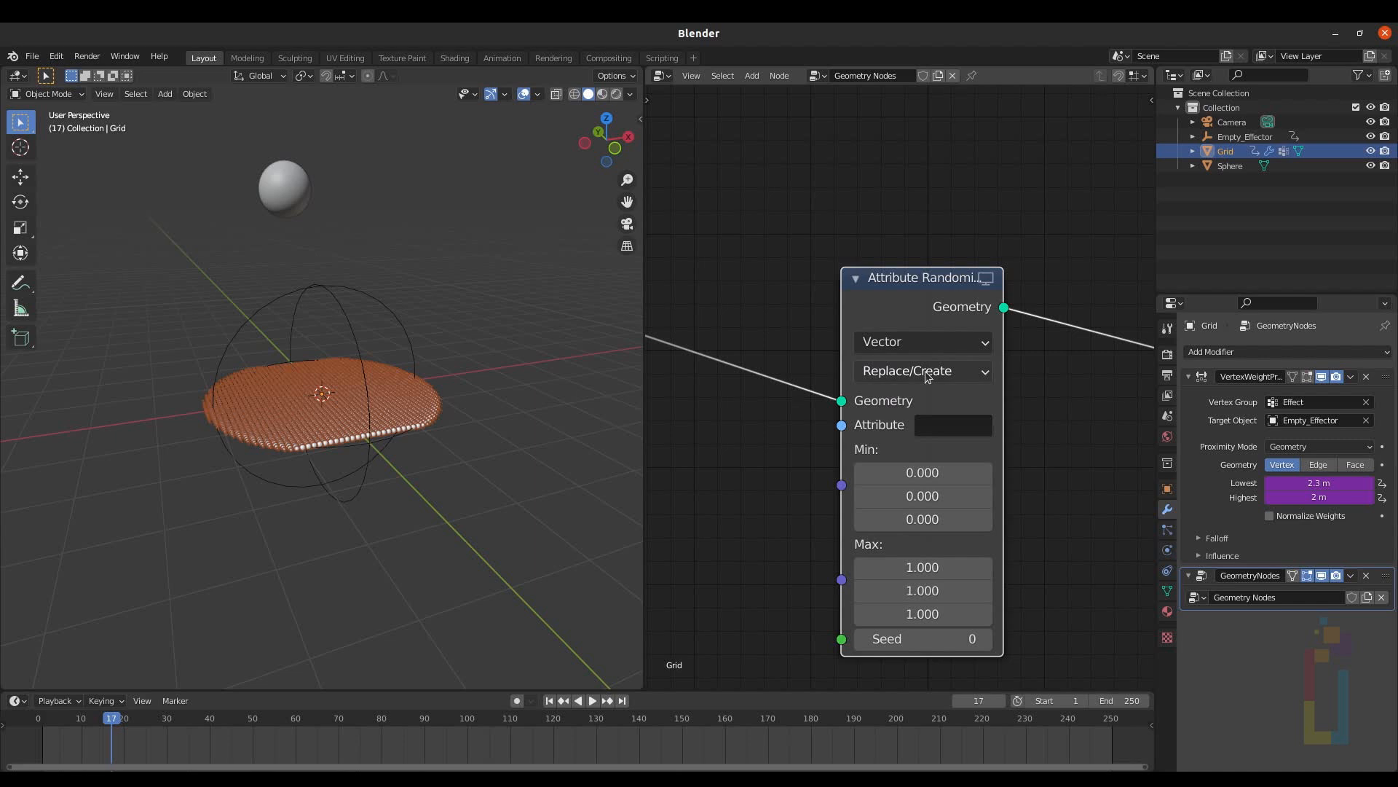
pyautogui.click(777, 354)
pyautogui.write('-3')
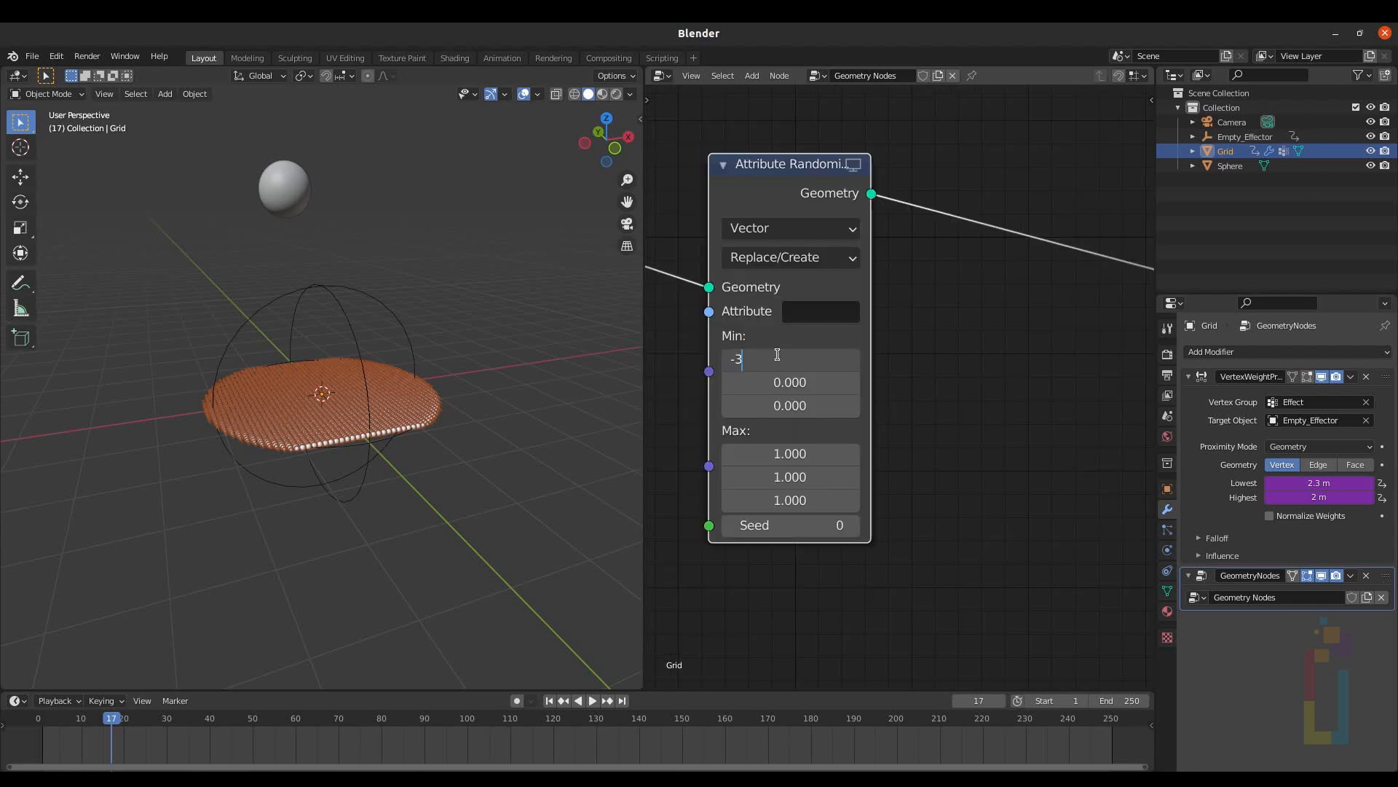
pyautogui.press('Return')
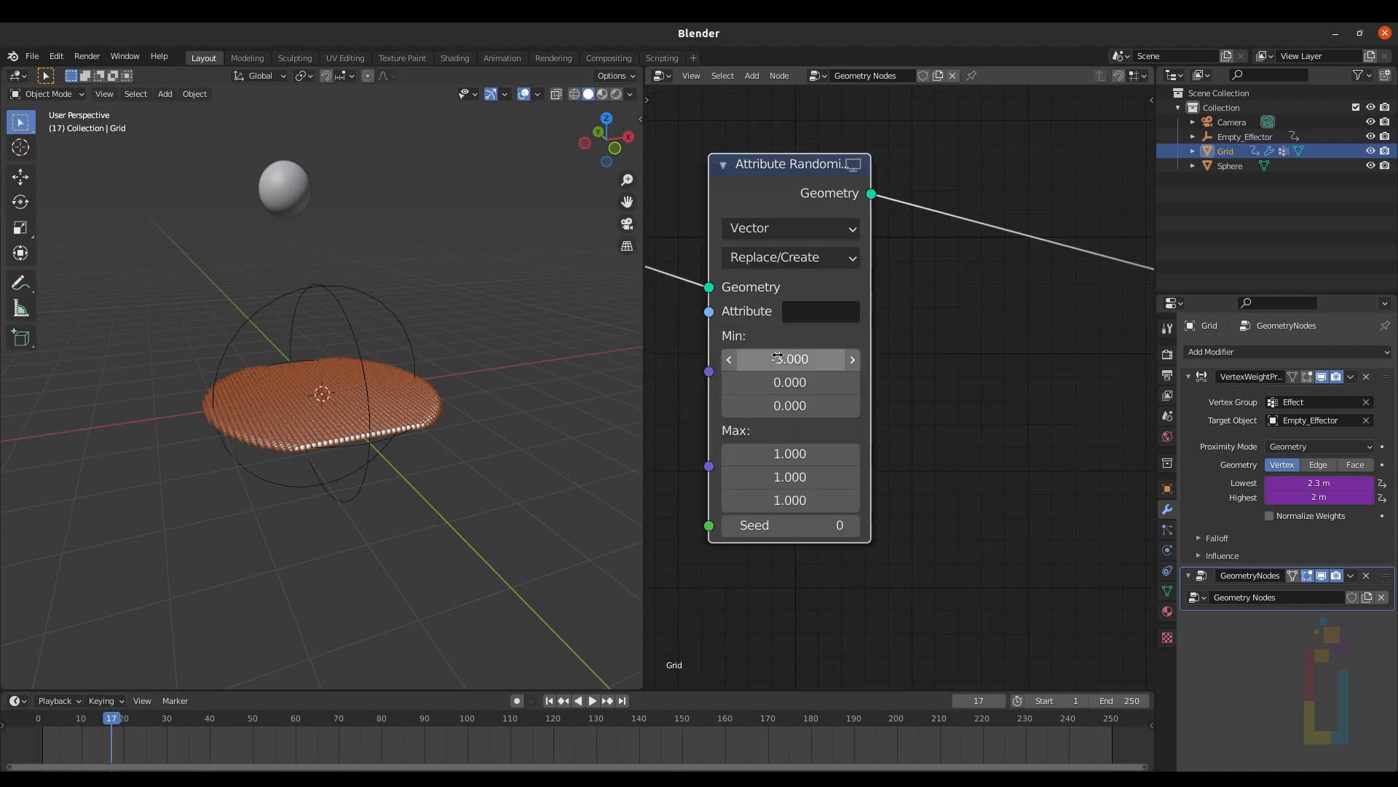
pyautogui.moveTo(778, 380); pyautogui.dragTo(779, 405)
pyautogui.write('-1')
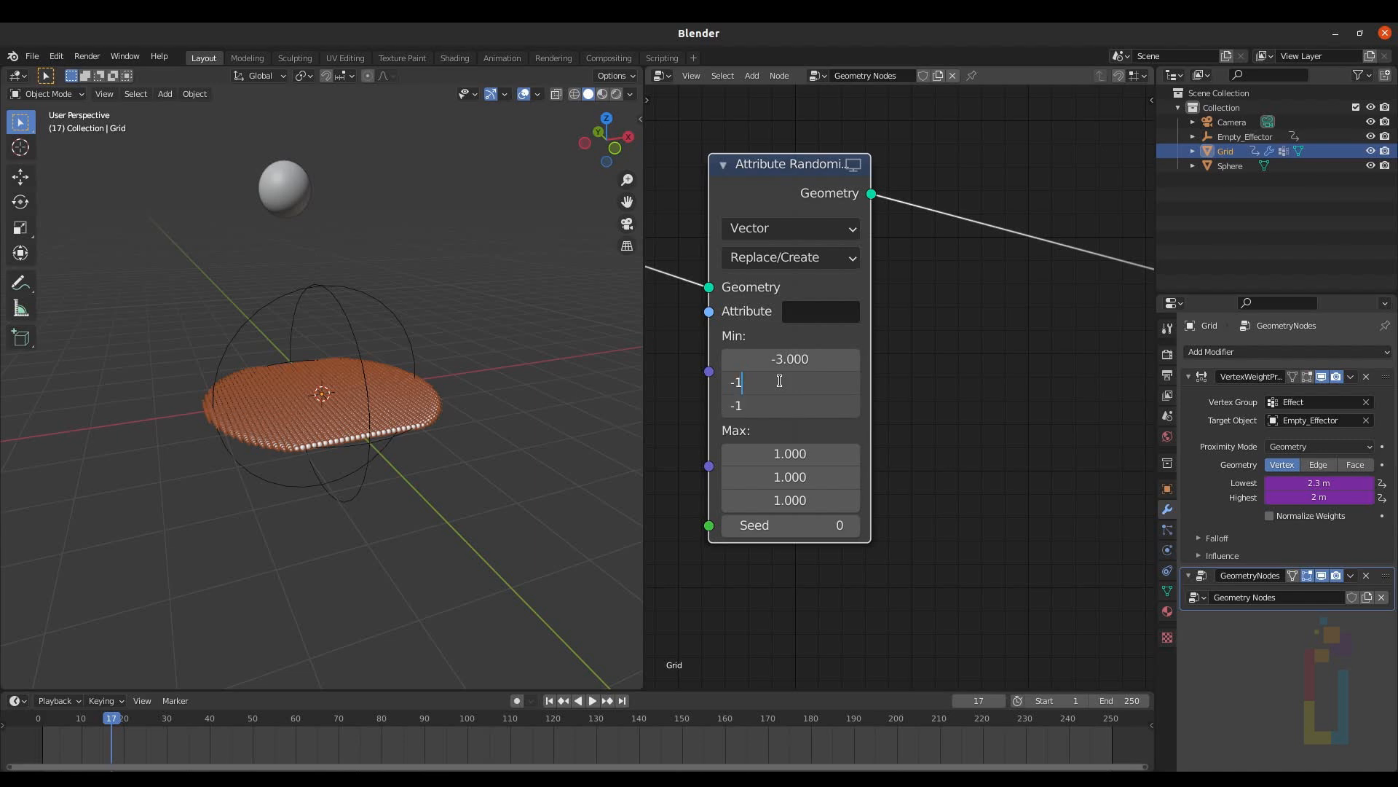
pyautogui.press('Return')
pyautogui.moveTo(779, 453); pyautogui.dragTo(783, 452)
# Store the randomized vector values in a new attribute named position1.
pyautogui.click(820, 311)
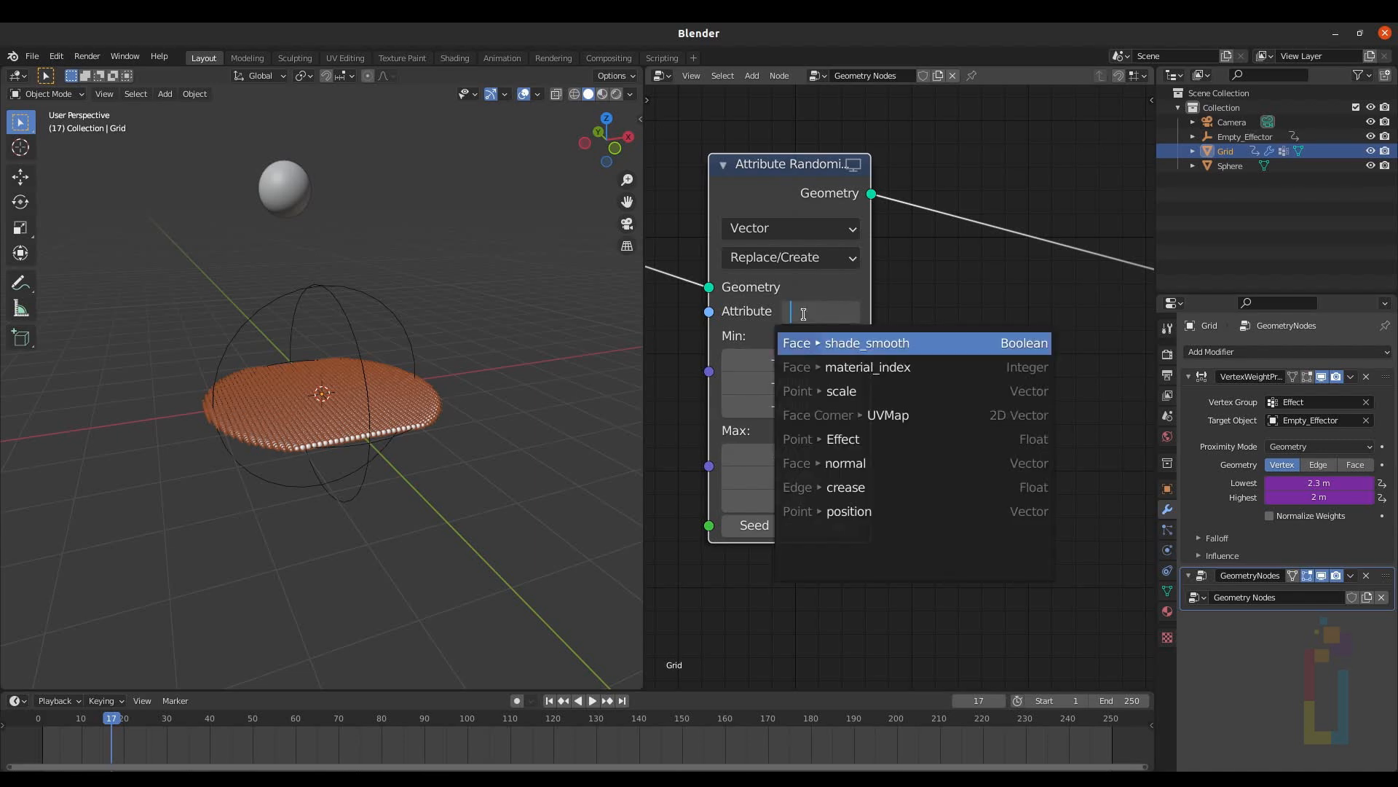
pyautogui.write('posi')
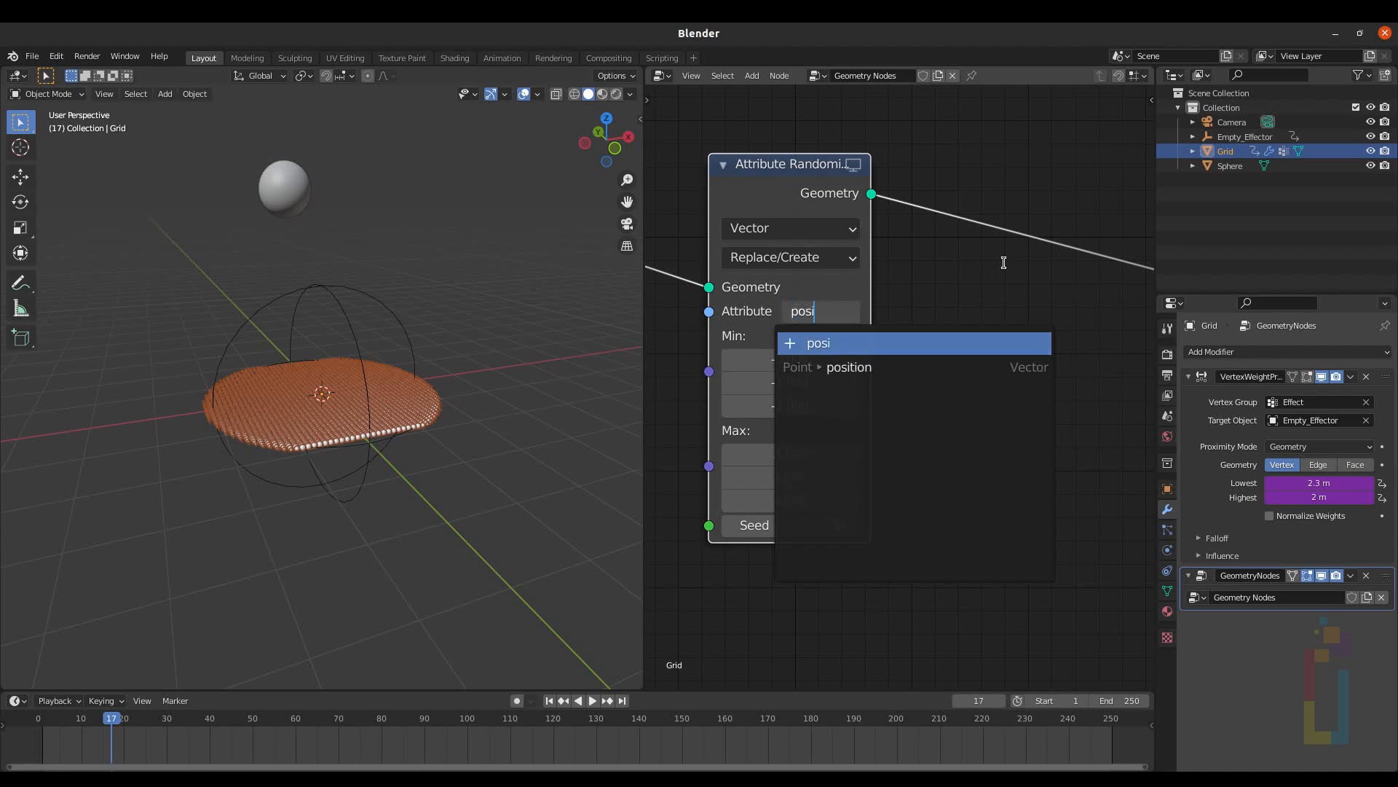
pyautogui.write('tion1')
pyautogui.press('Return')
# Add an Attribute Mix node between Attribute Randomize and Point Scale.
pyautogui.scroll(-3, 1048, 341)
pyautogui.moveTo(1047, 341); pyautogui.dragTo(889, 338, button='middle')
pyautogui.hotkey('shift', 'a')
pyautogui.write('s')
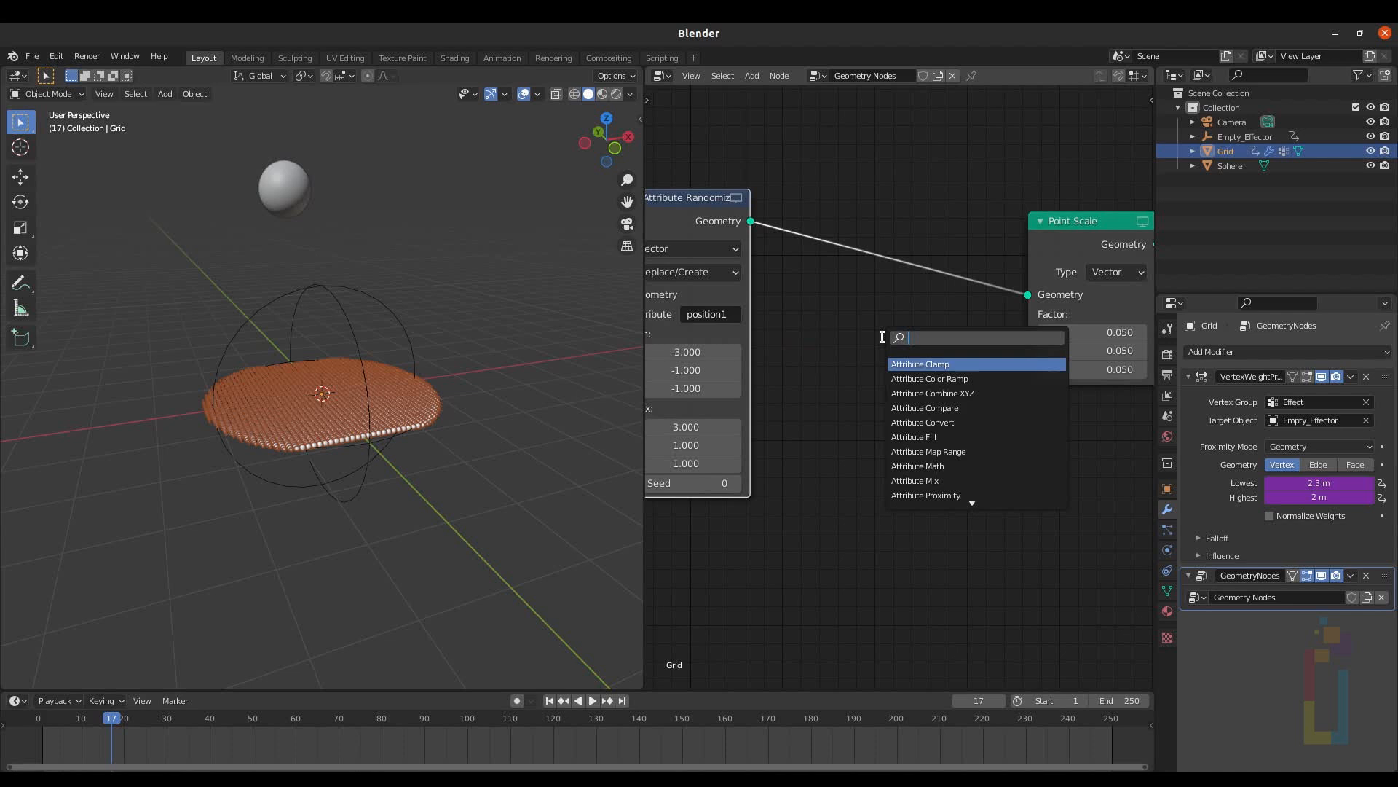
pyautogui.write('mix')
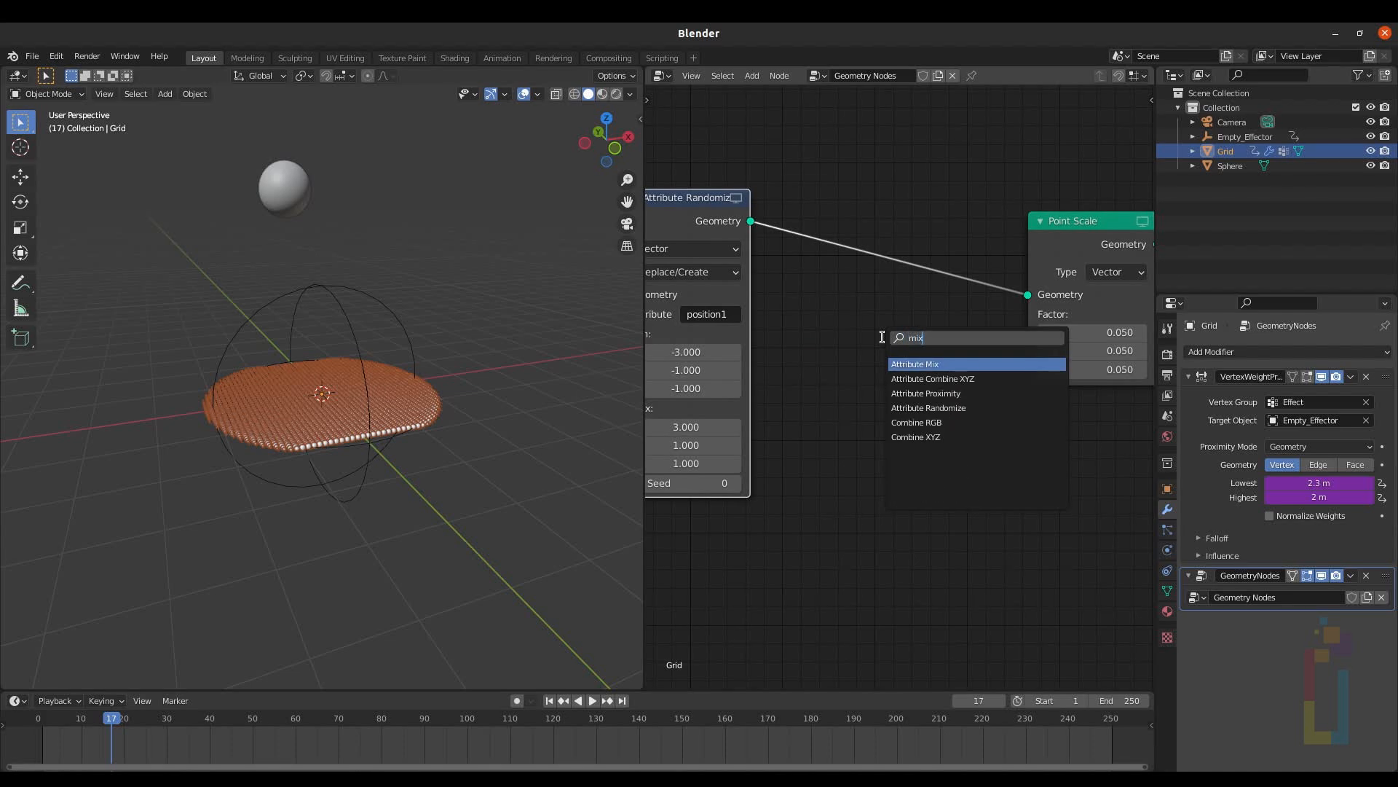
pyautogui.press('Return')
pyautogui.click(822, 252)
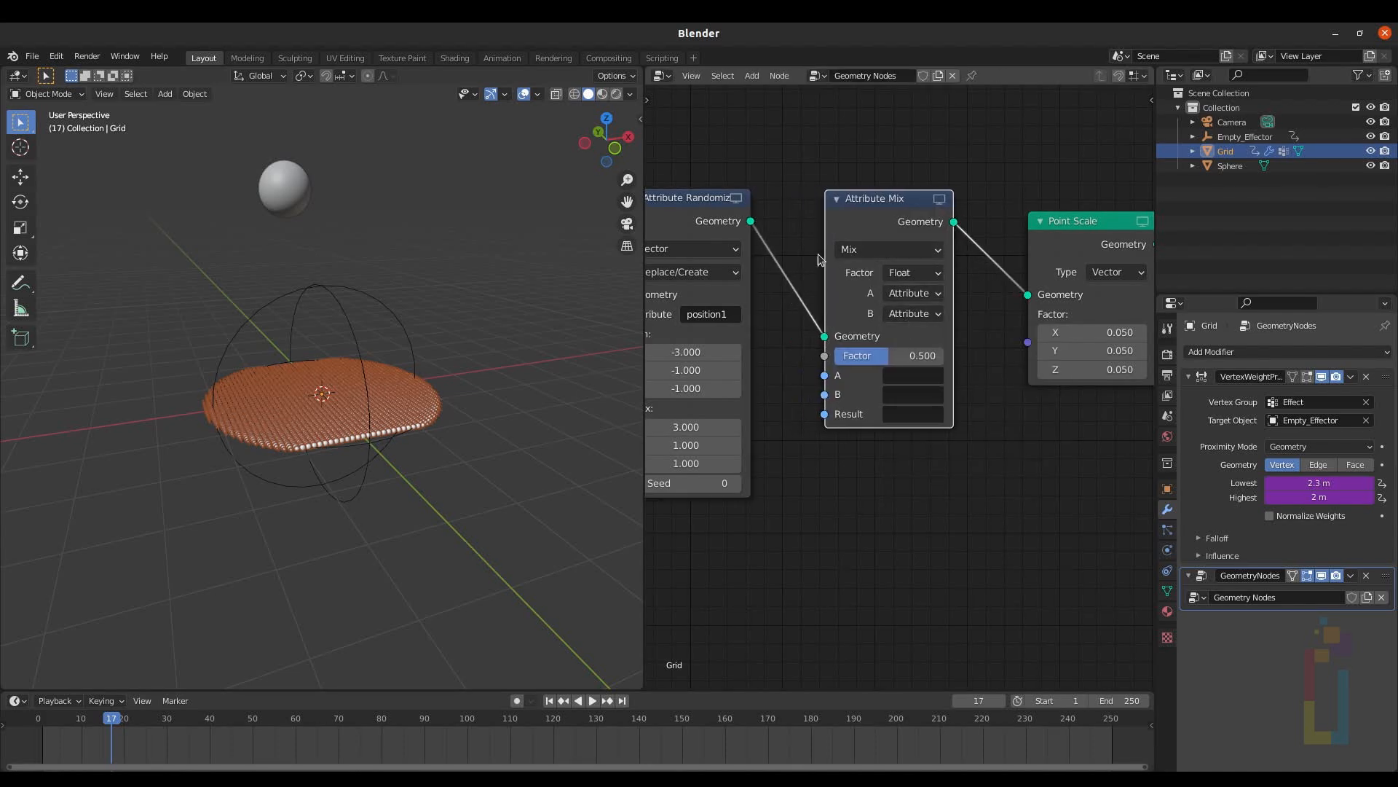
# Set the new Attribute Mix node's blend mode to Add and its factor to 0.2.
pyautogui.scroll(5, 781, 262)
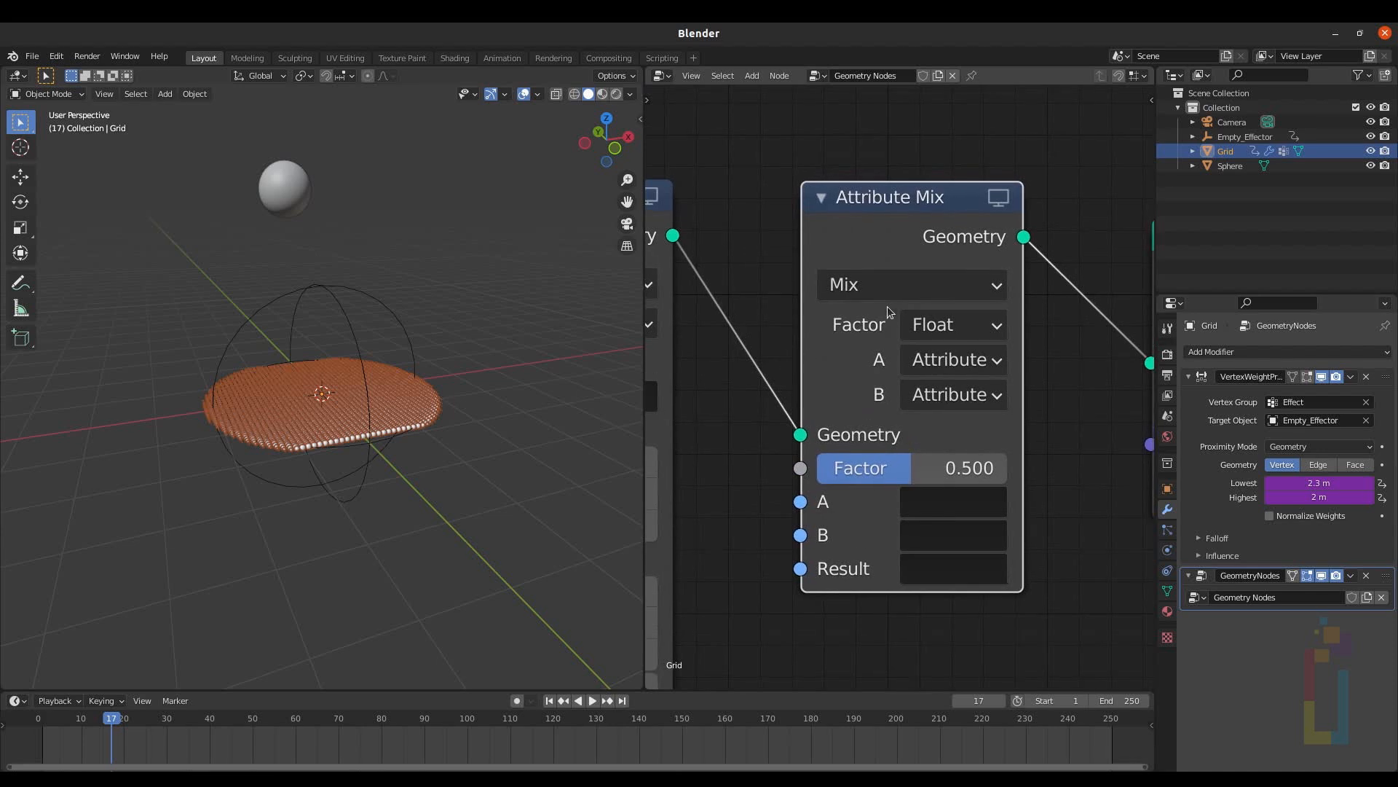
pyautogui.click(885, 289)
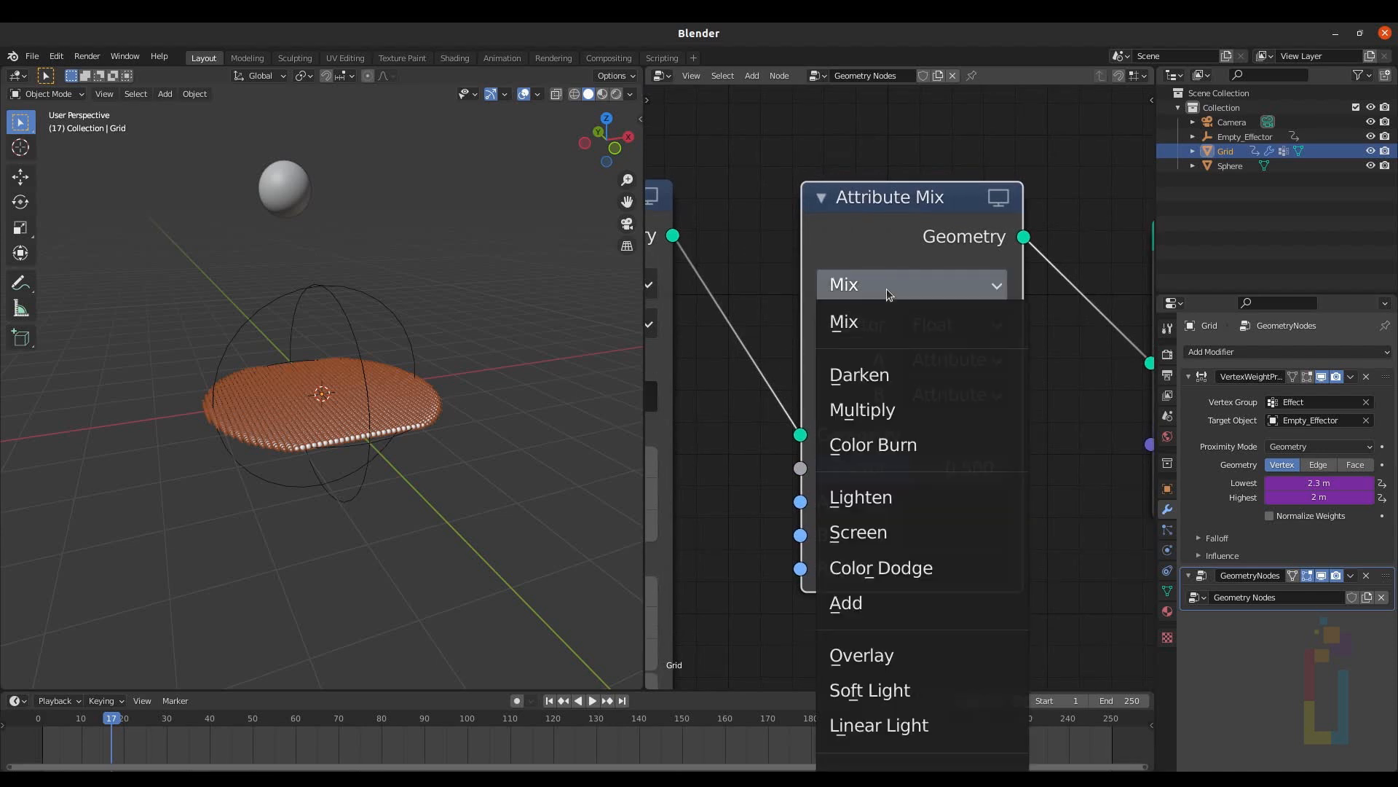
pyautogui.click(877, 600)
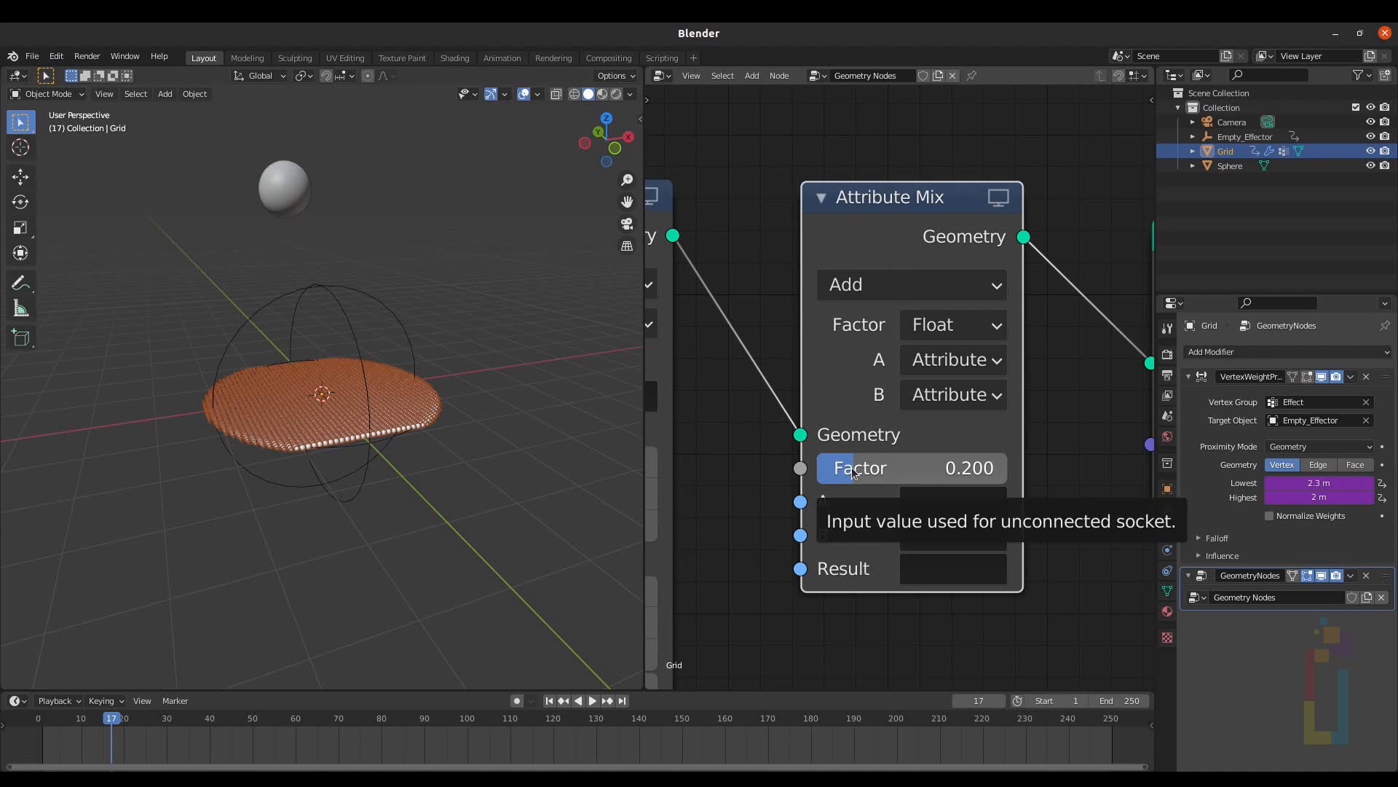
# In the Add mix node, set A to position, B to position1 and the result to position.
pyautogui.click(950, 501)
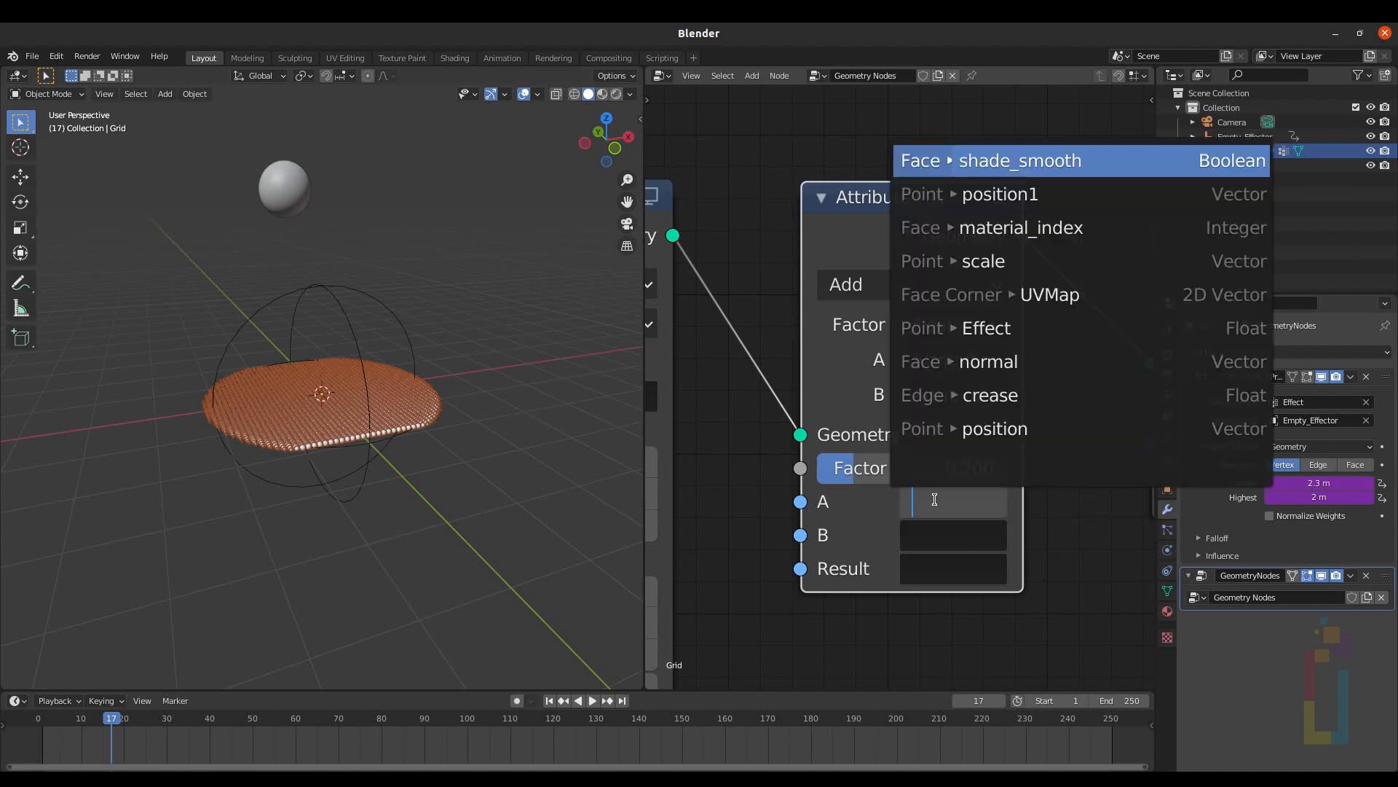
pyautogui.write('position')
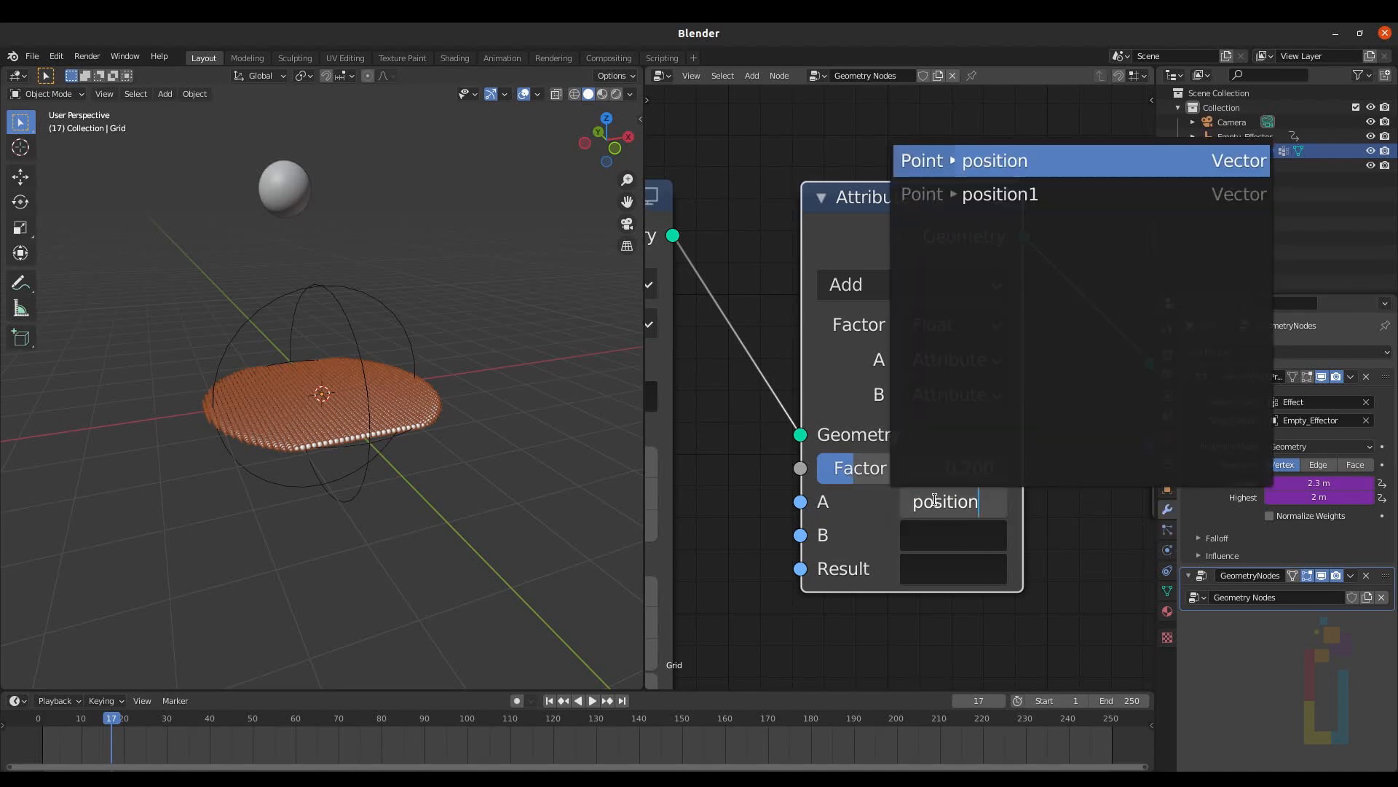
pyautogui.press('Return')
pyautogui.click(936, 537)
pyautogui.write('position')
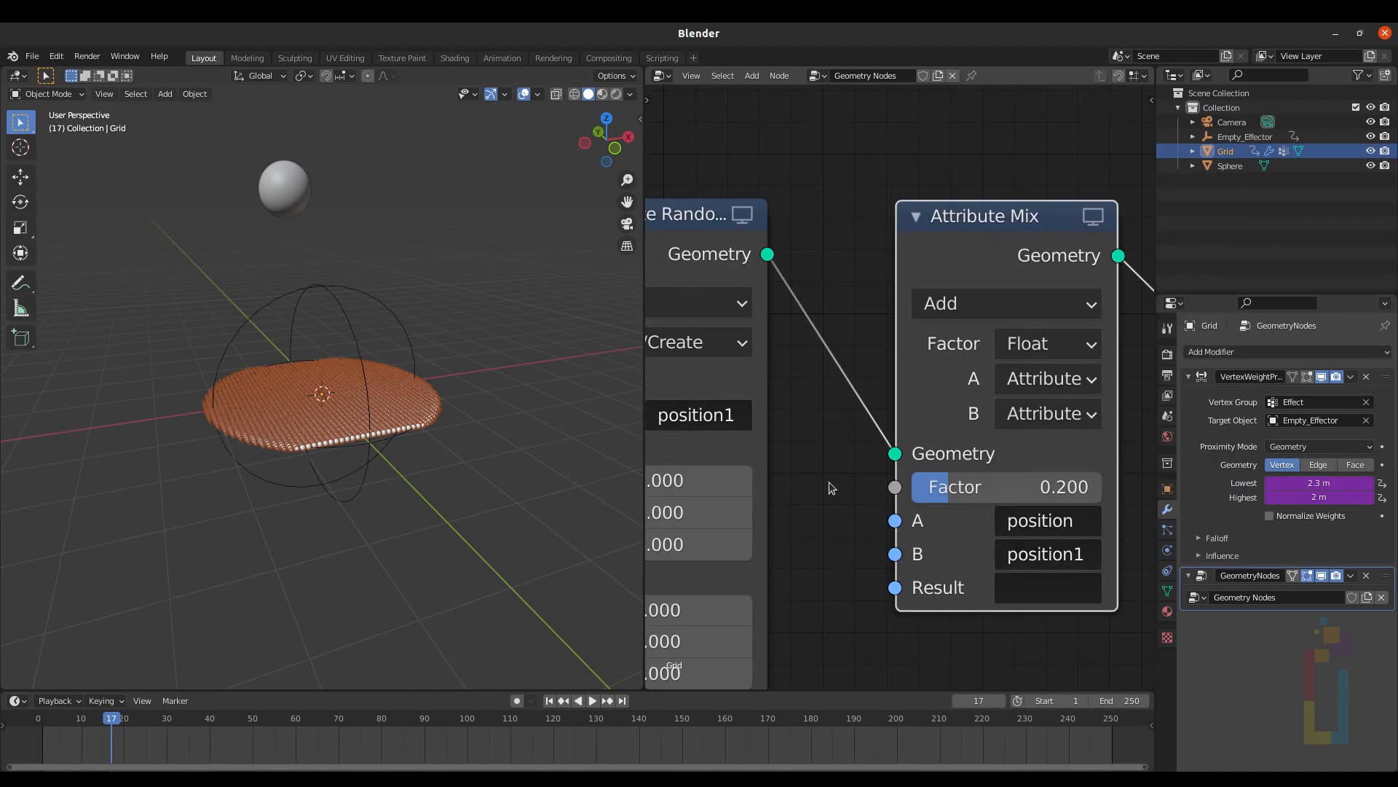
pyautogui.click(1024, 584)
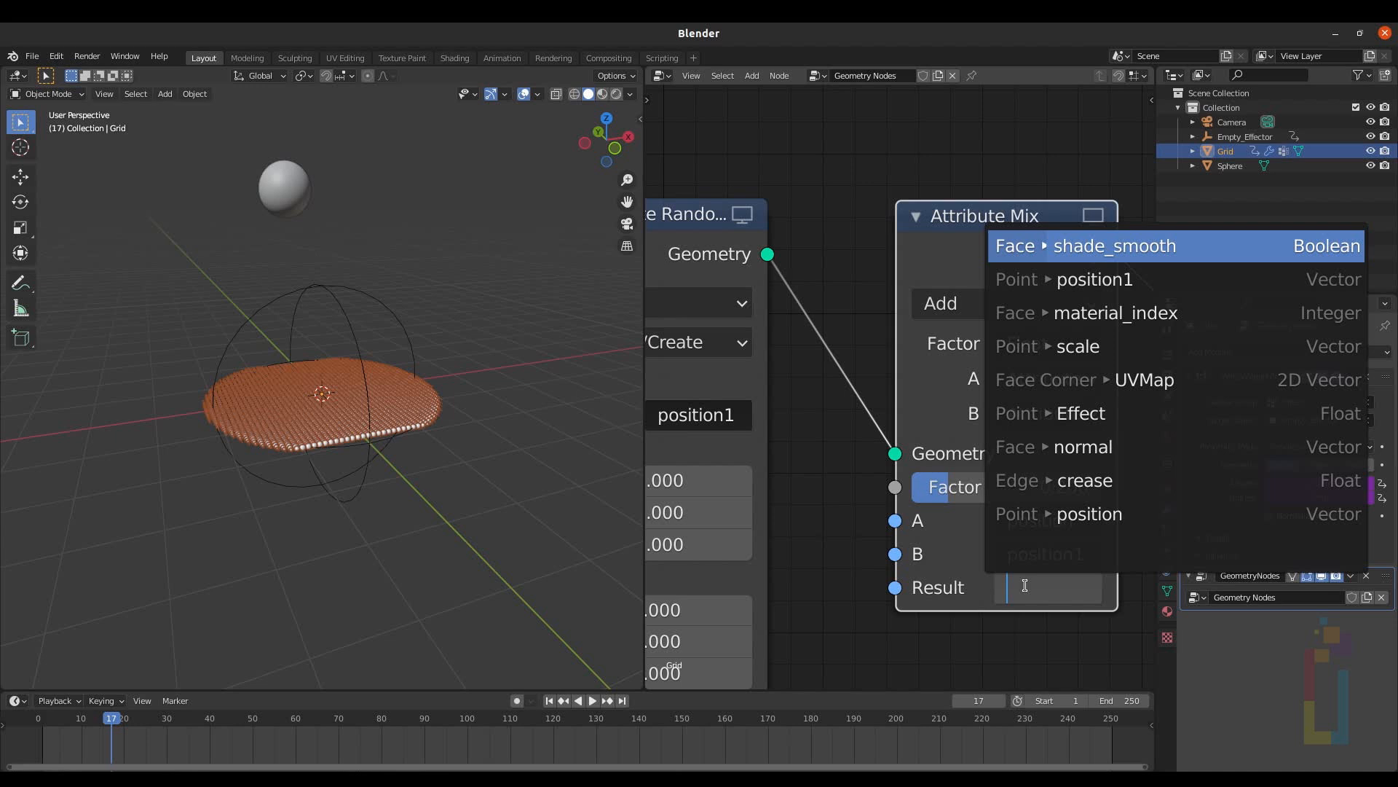
pyautogui.click(1096, 514)
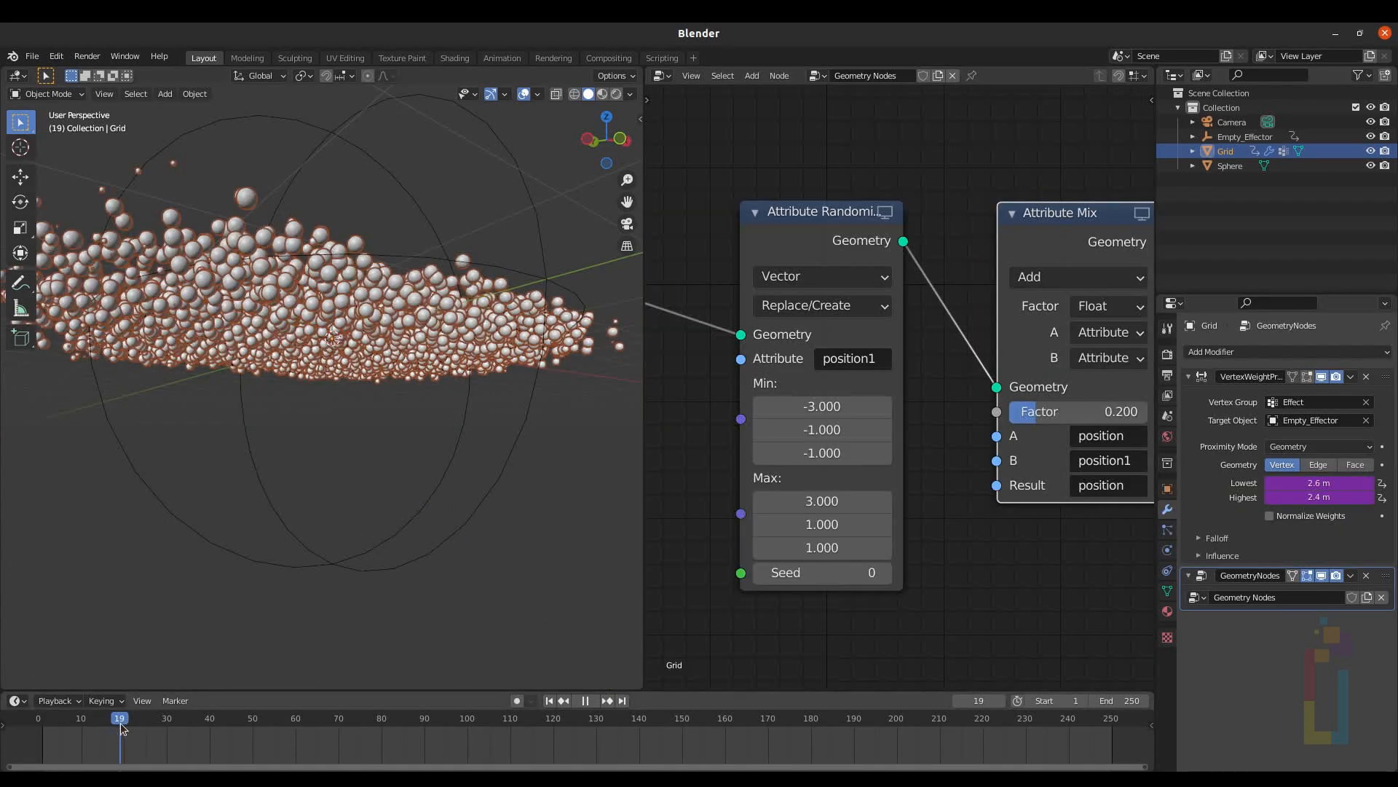
# At frame 25, set the Add mix node's factor to 0 and keyframe it.
pyautogui.moveTo(133, 728); pyautogui.dragTo(144, 731)
pyautogui.moveTo(1080, 412); pyautogui.dragTo(1050, 412)
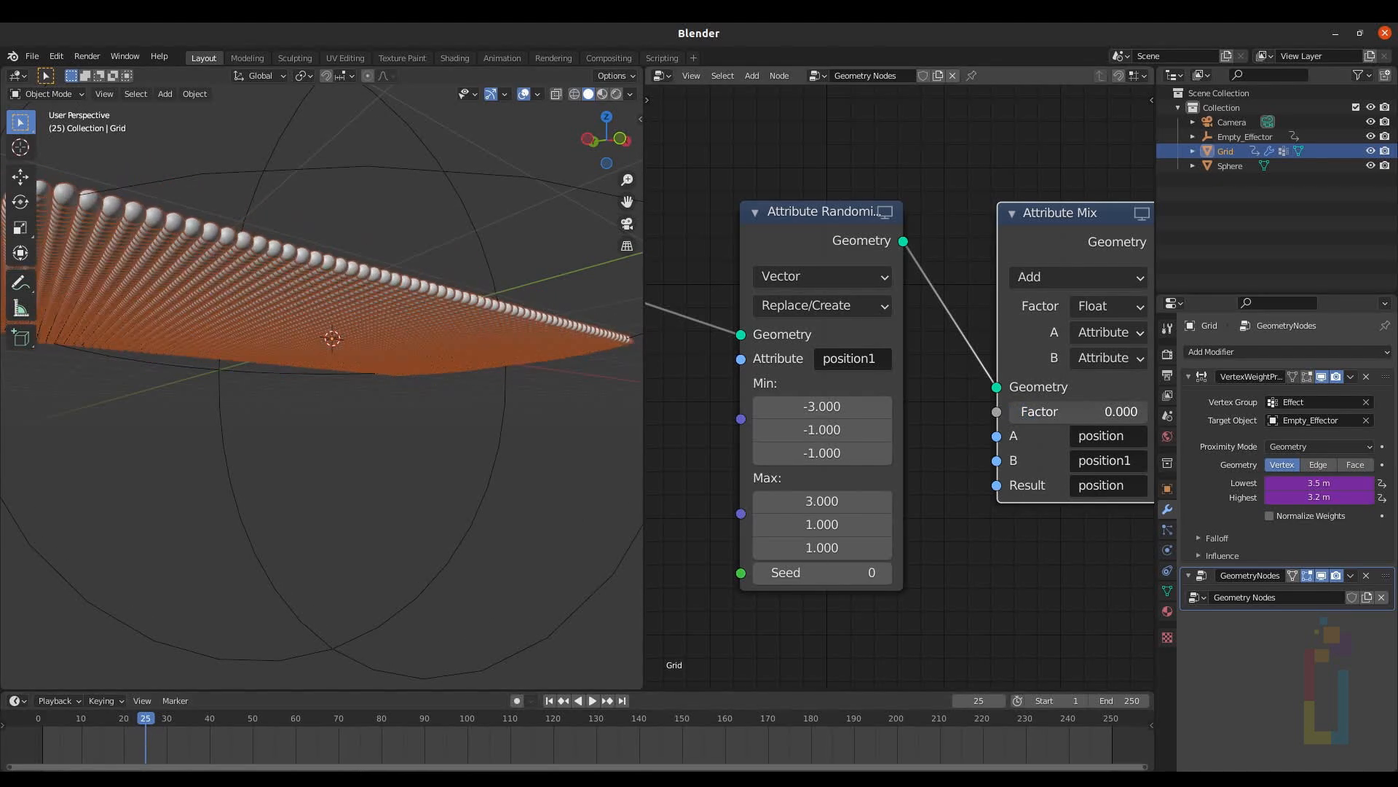
pyautogui.rightClick(1031, 421)
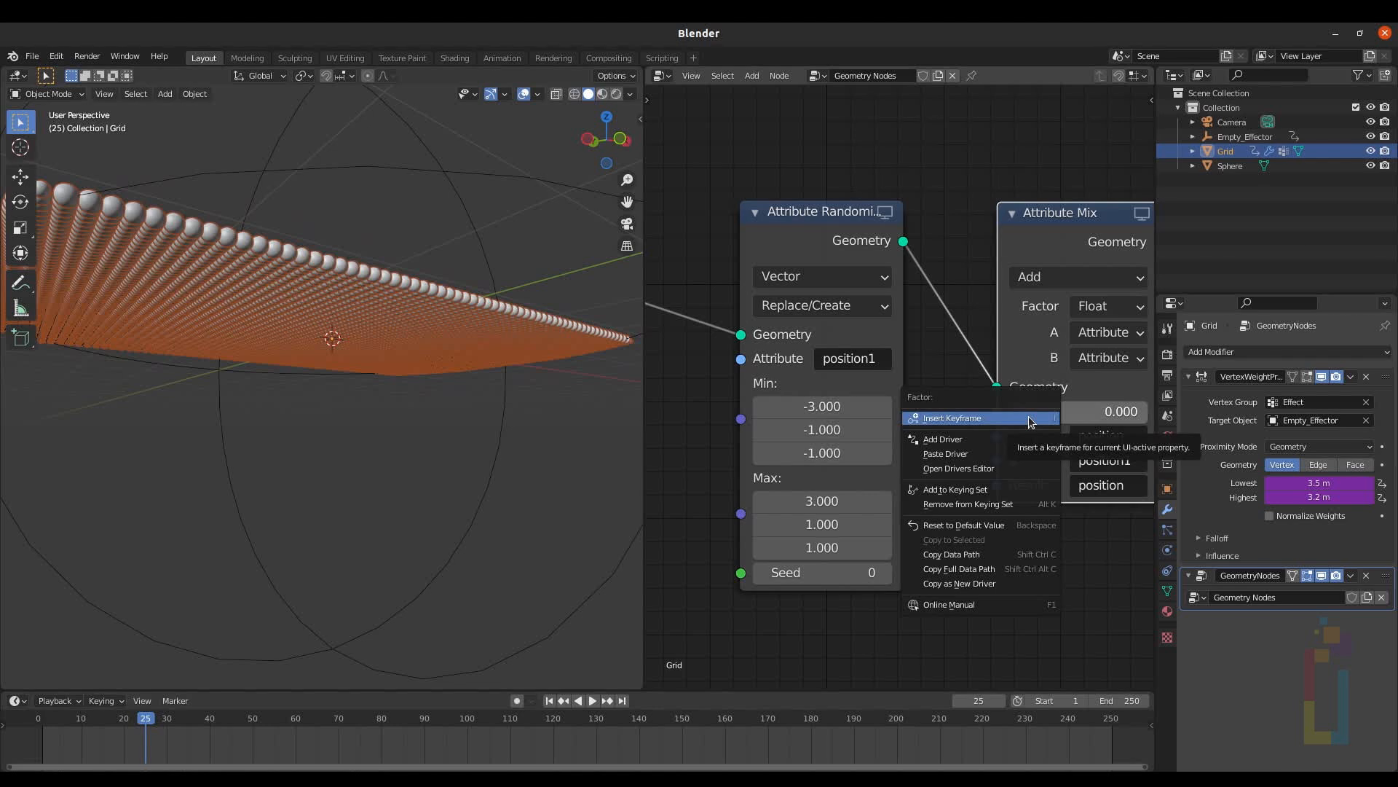
pyautogui.click(1031, 418)
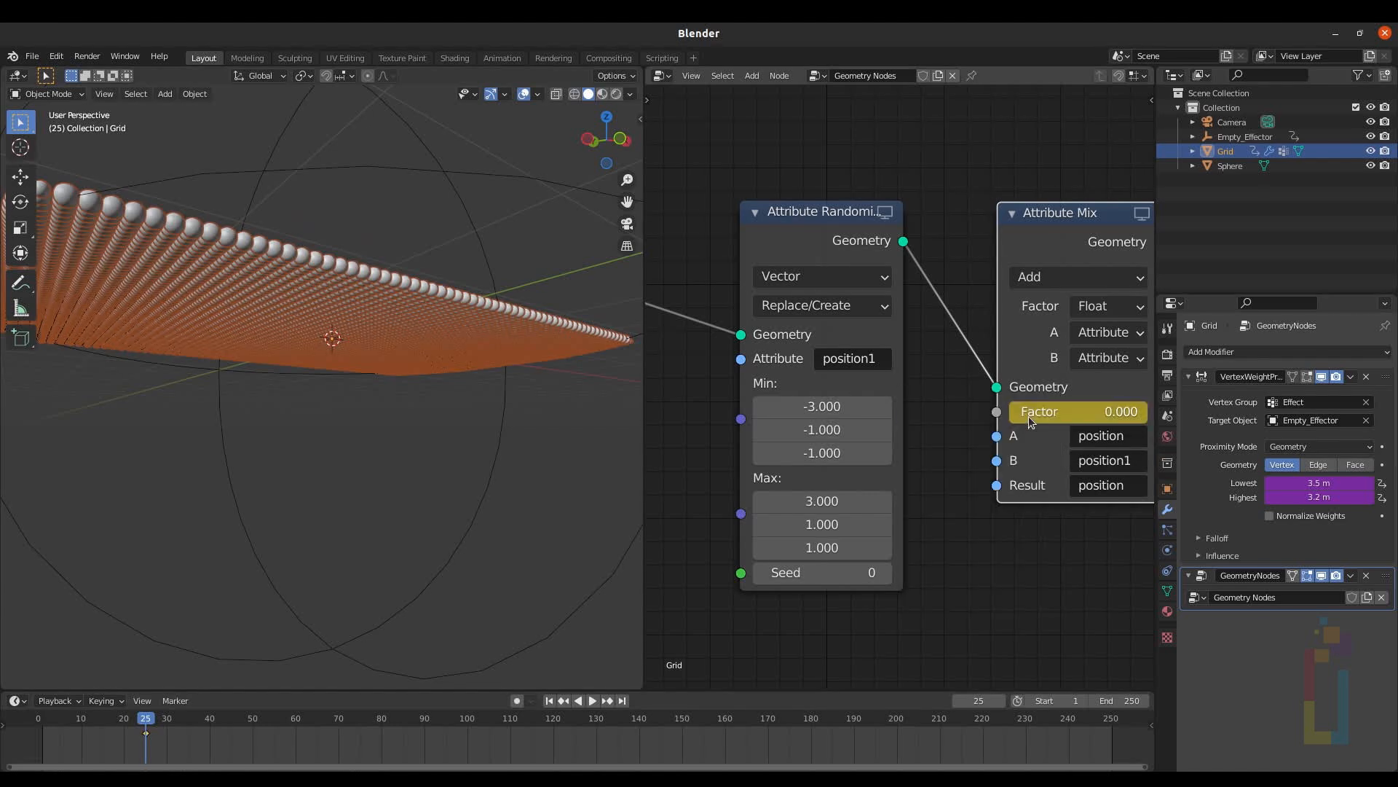
# At frame 1, set the Add mix node's factor to 0.2 and keyframe it.
pyautogui.click(549, 701)
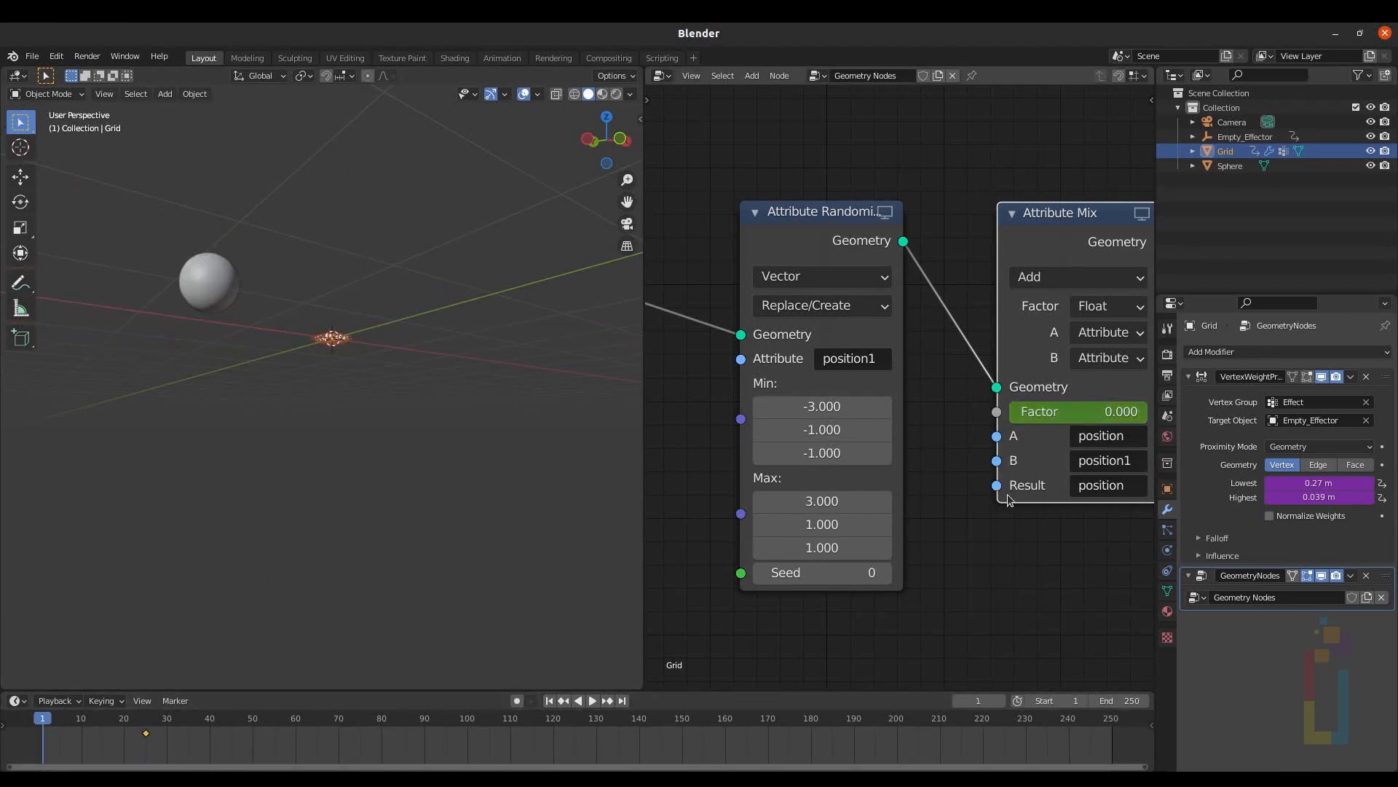
pyautogui.moveTo(1034, 413); pyautogui.dragTo(1063, 412)
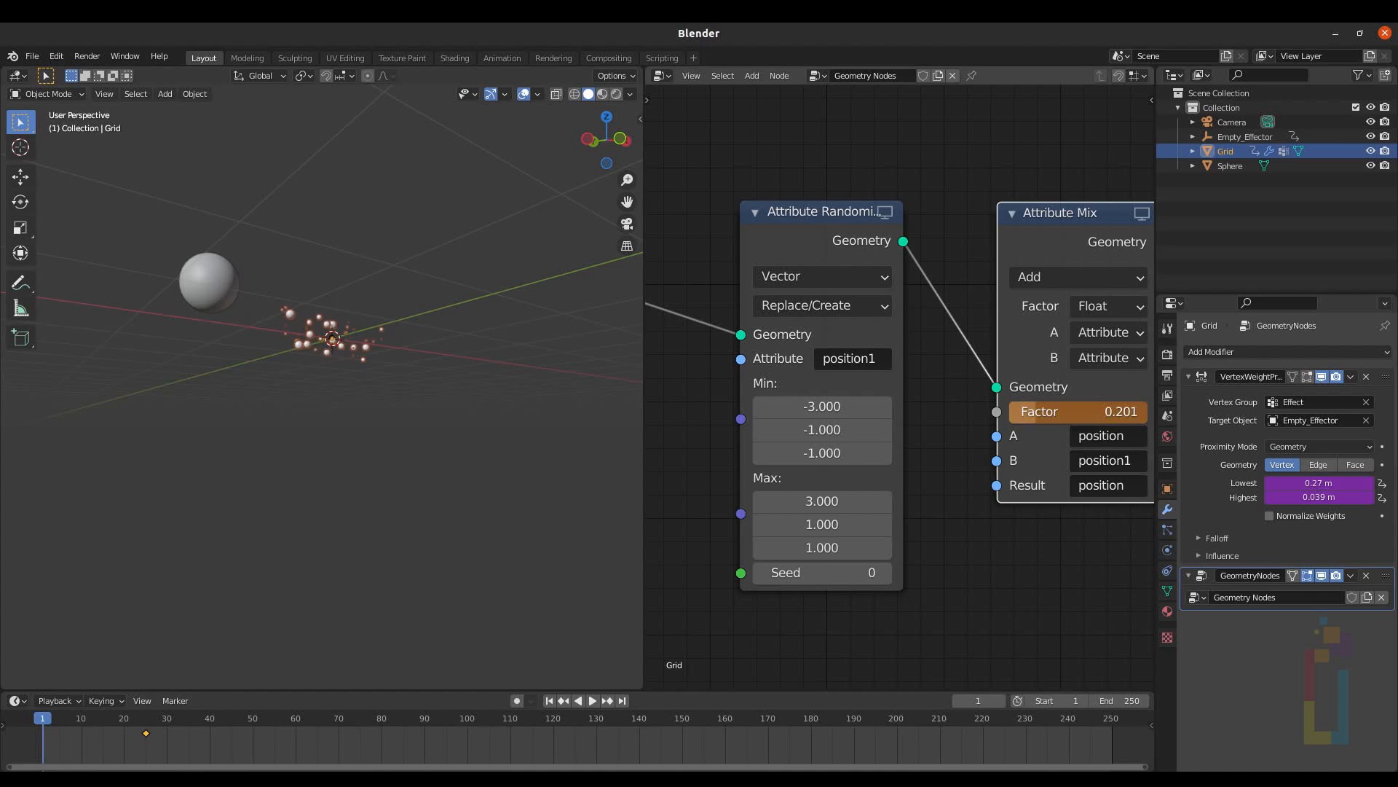
pyautogui.rightClick(1038, 414)
pyautogui.click(1038, 414)
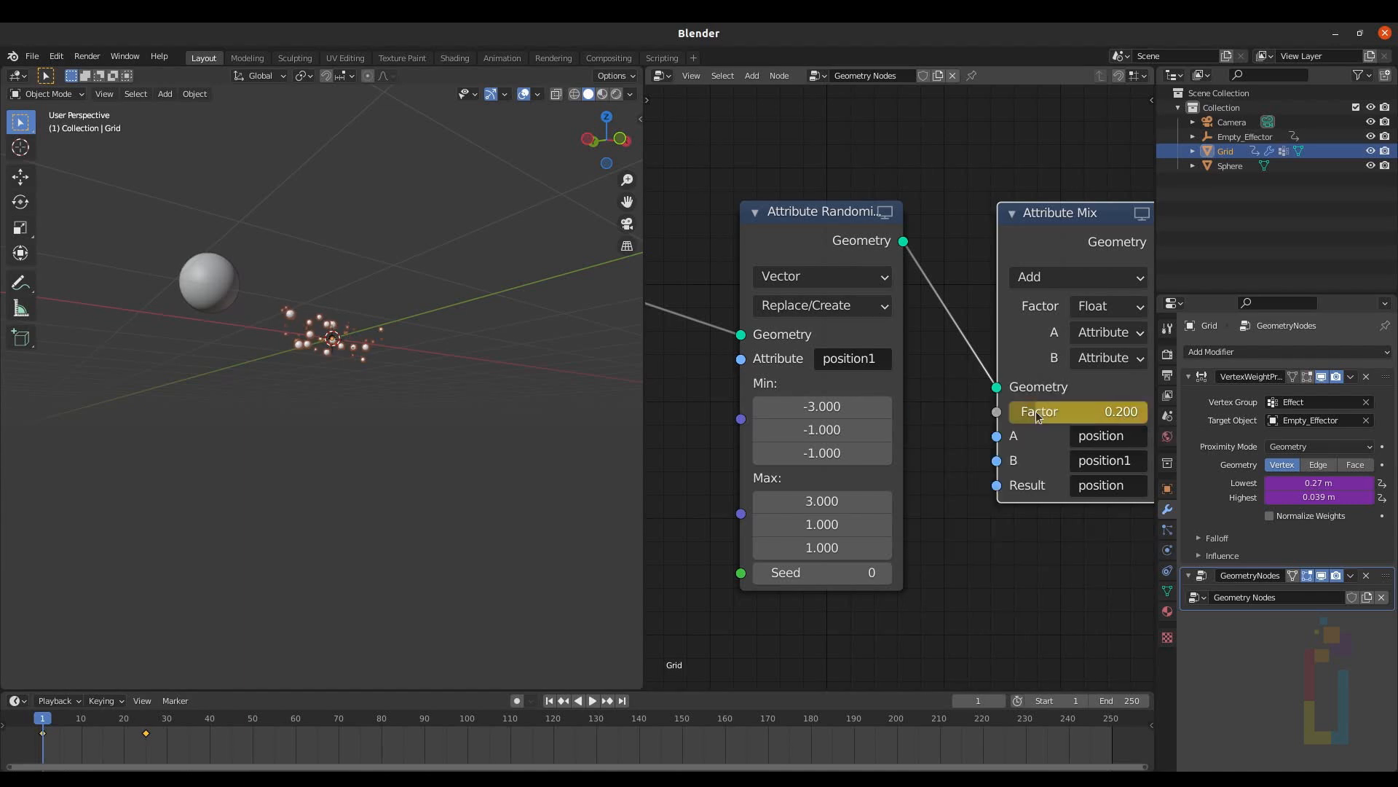
# Scrub through the animation and widen the Attribute Randomize node's Z range to Min -10 and Max 10.
pyautogui.moveTo(37, 717); pyautogui.dragTo(105, 710)
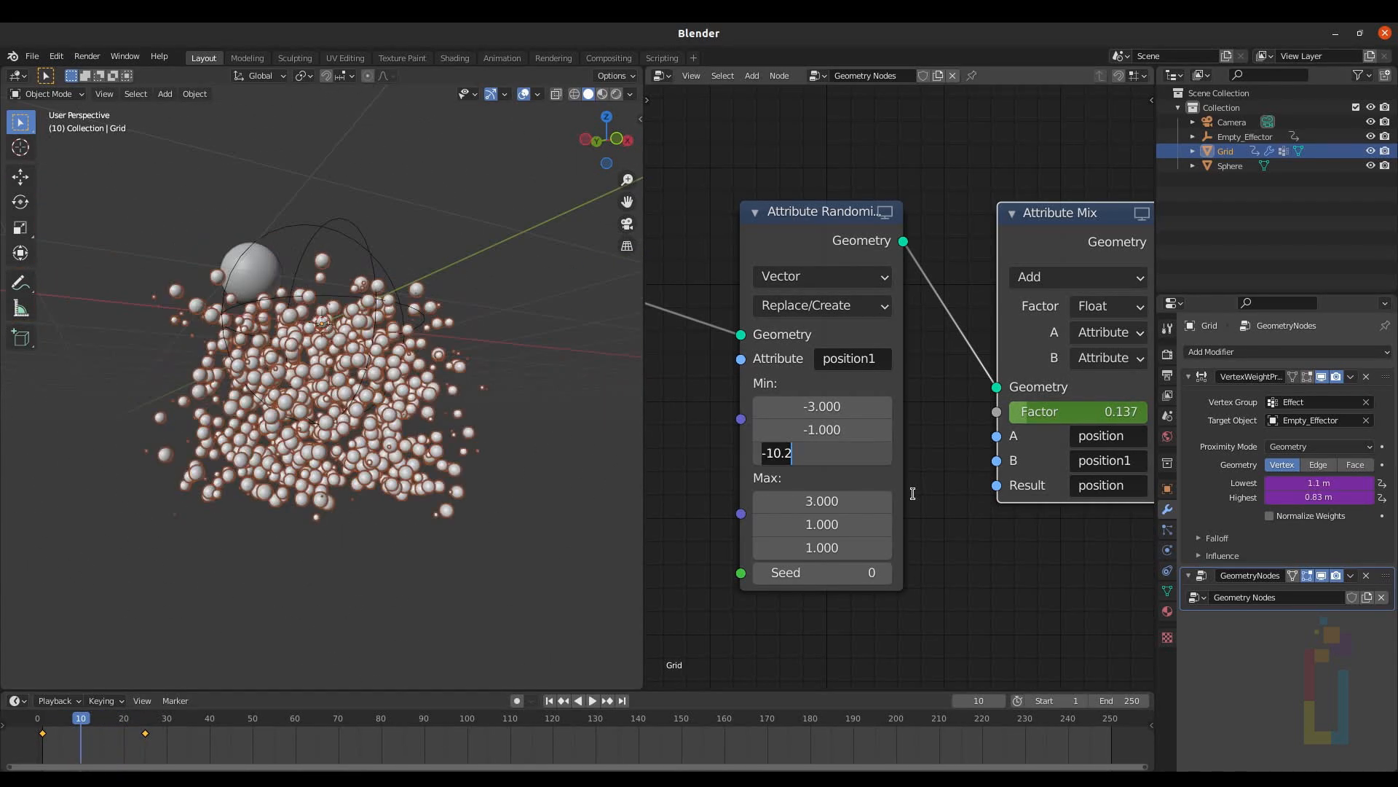
pyautogui.write('-10')
pyautogui.press('Return')
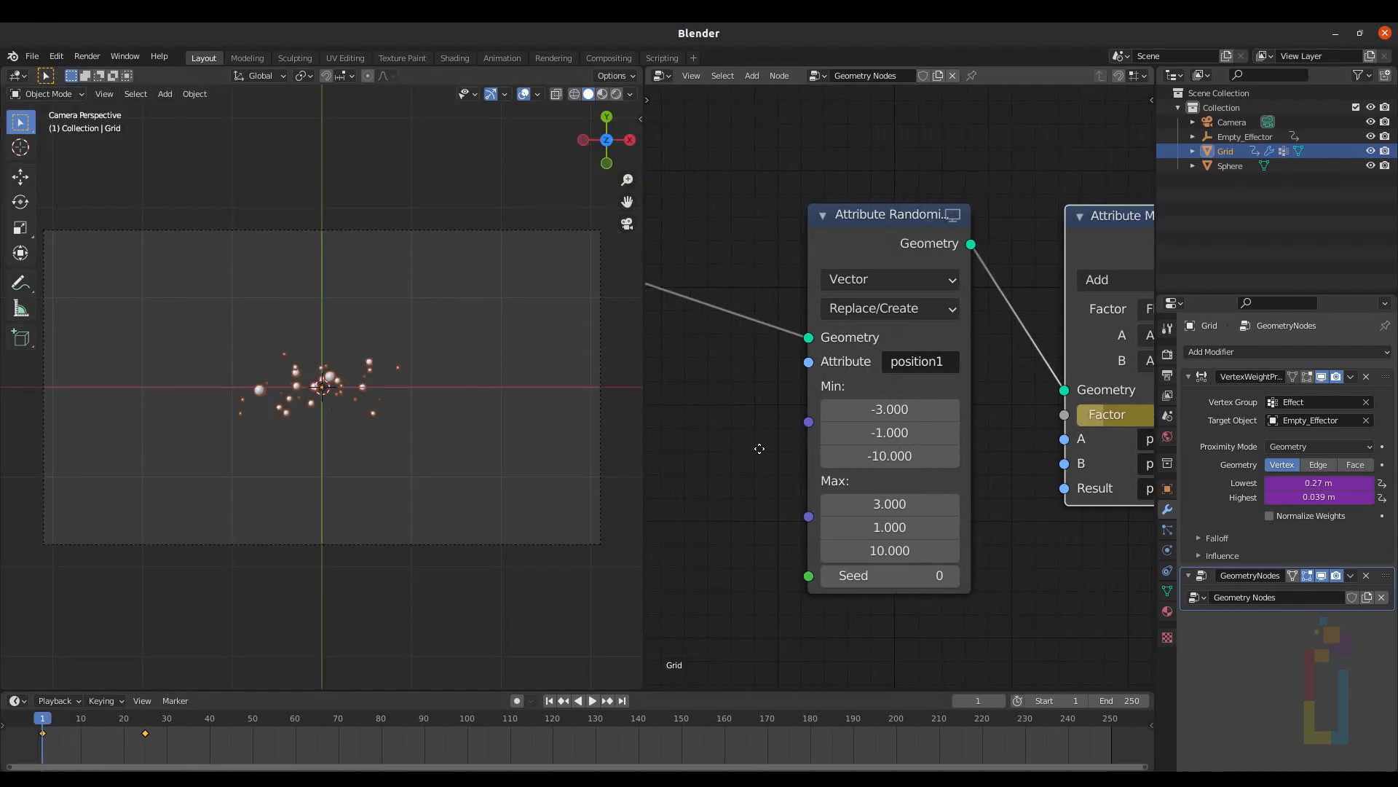
# Duplicate the Attribute Mix node that controls scale and insert the copy directly after the original.
pyautogui.moveTo(1054, 432); pyautogui.dragTo(908, 408, button='middle')
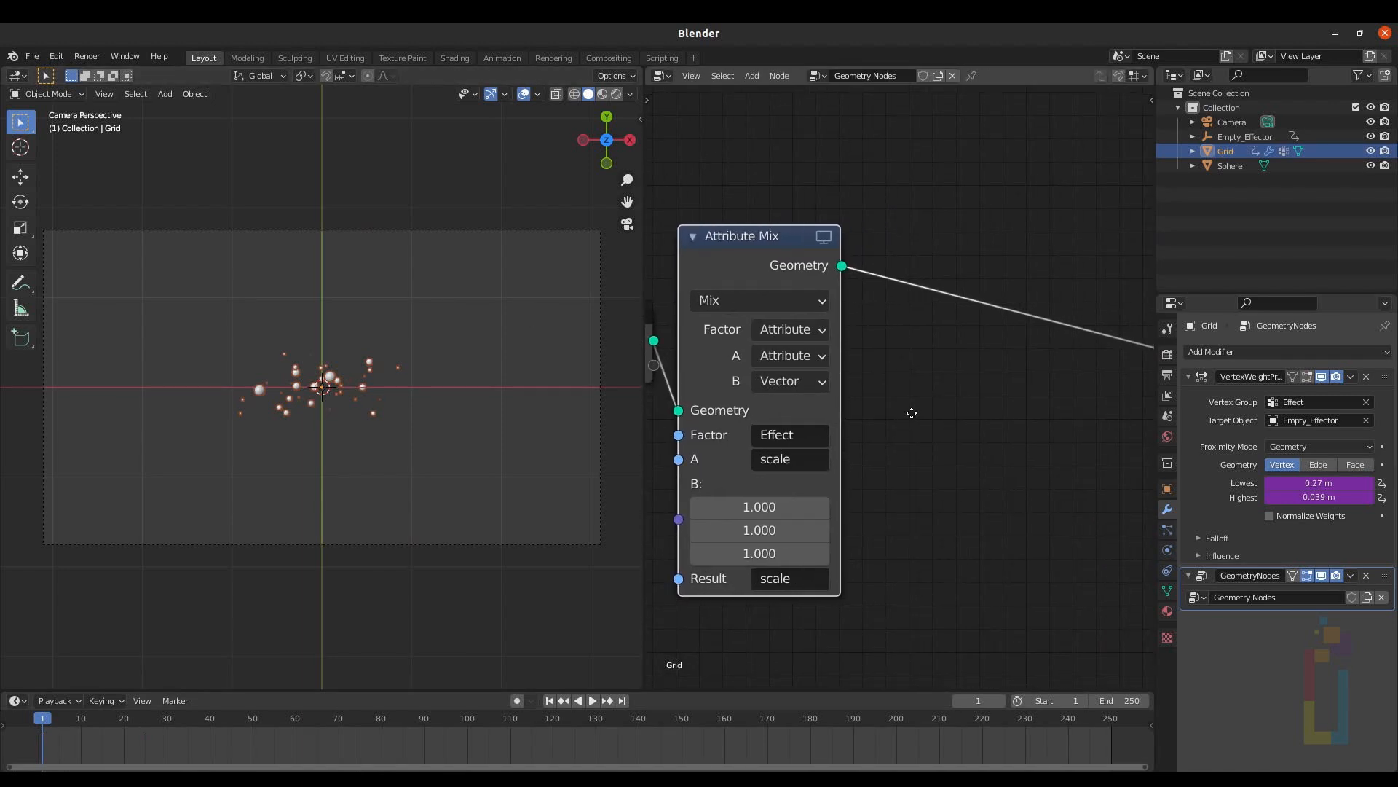
pyautogui.scroll(-1, 908, 409)
pyautogui.hotkey('shift', 'd')
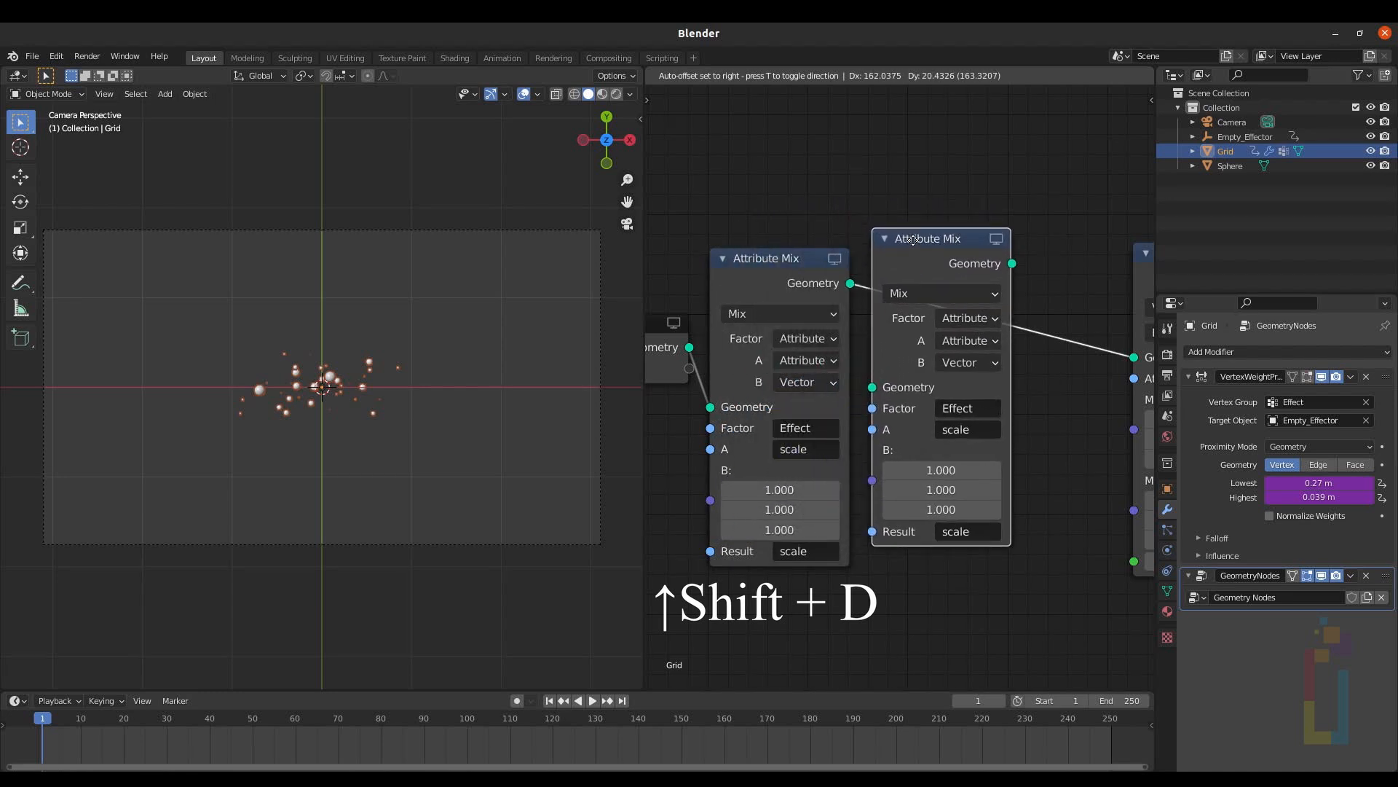
pyautogui.click(913, 248)
pyautogui.moveTo(993, 243); pyautogui.dragTo(924, 247)
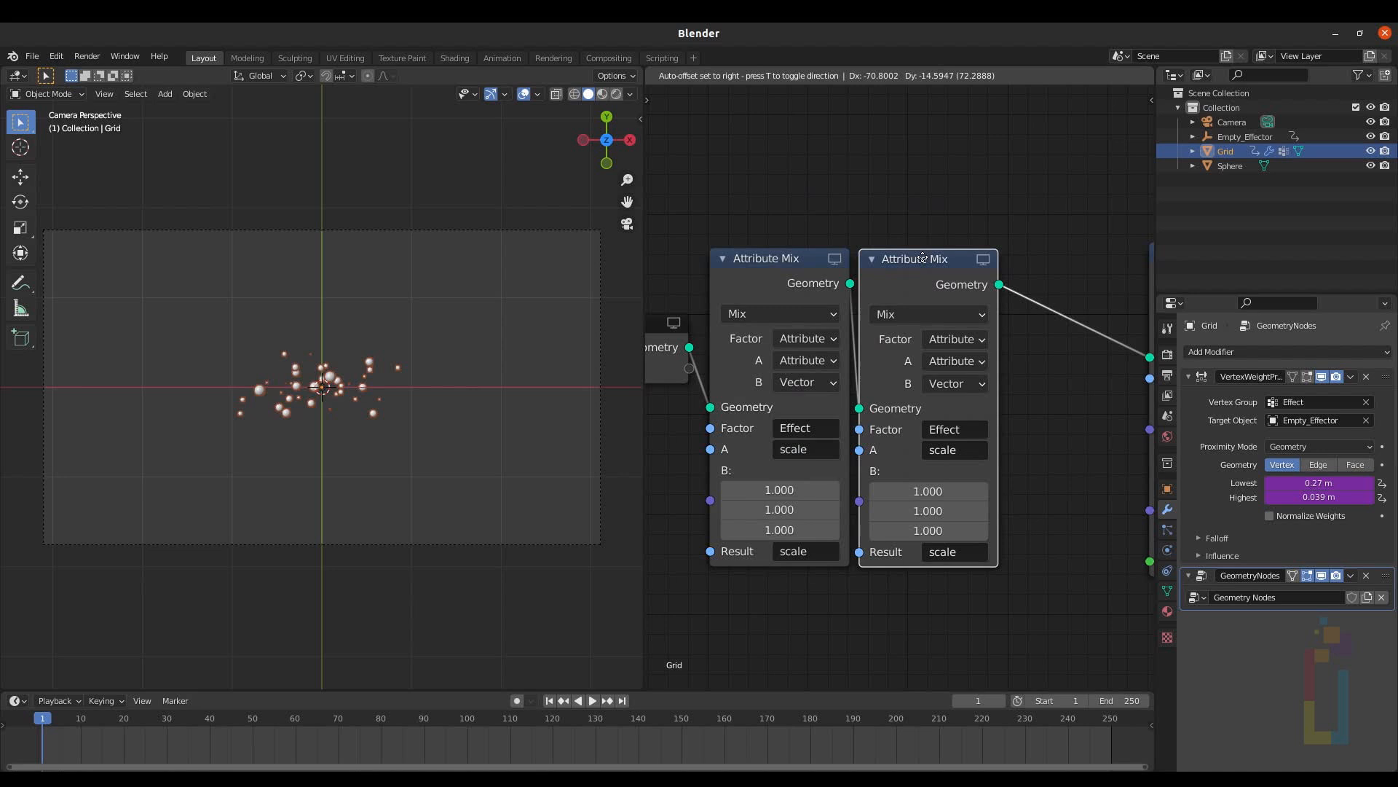
# Set the duplicated mix node to Subtract and keyframe its B vector of 1, 1, 1 at frame 1.
pyautogui.click(930, 313)
pyautogui.click(948, 645)
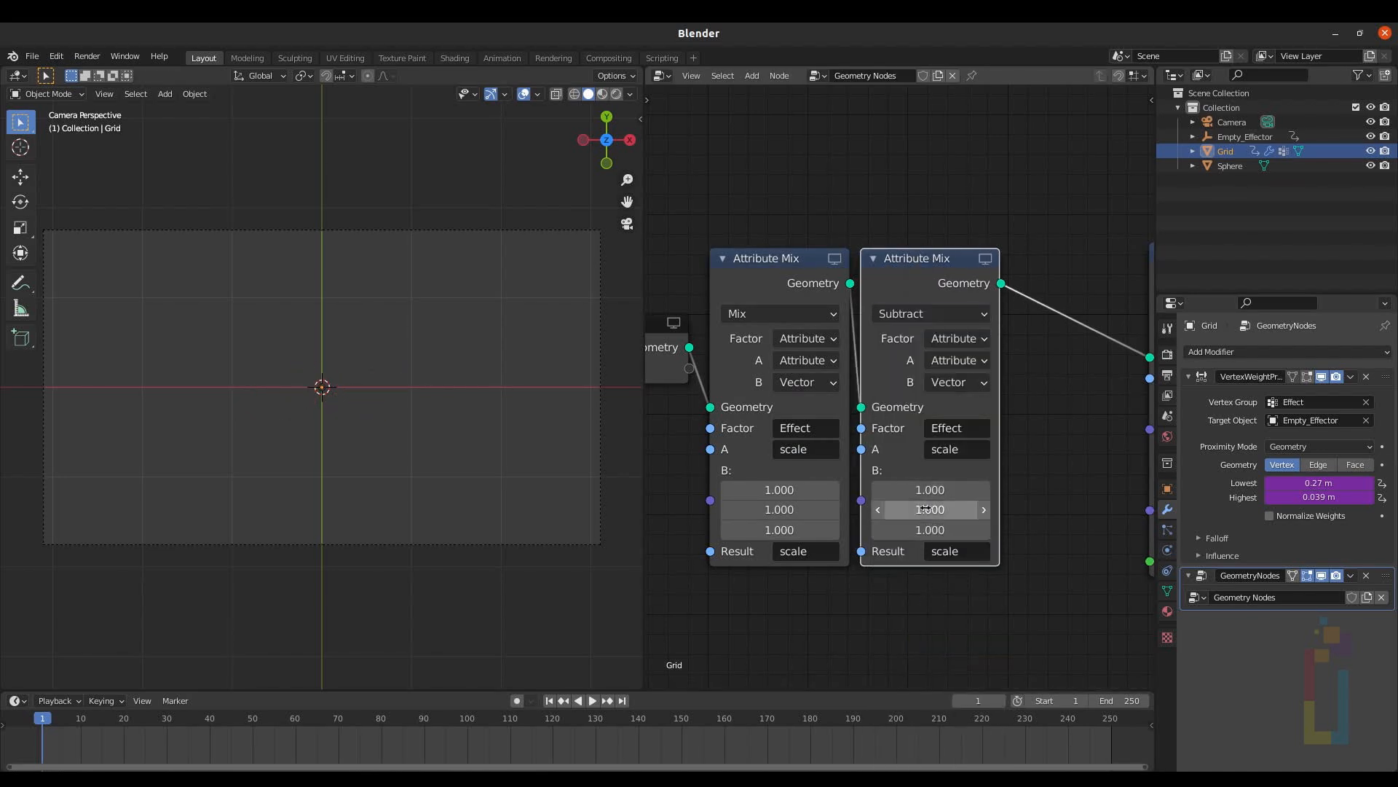
pyautogui.rightClick(914, 491)
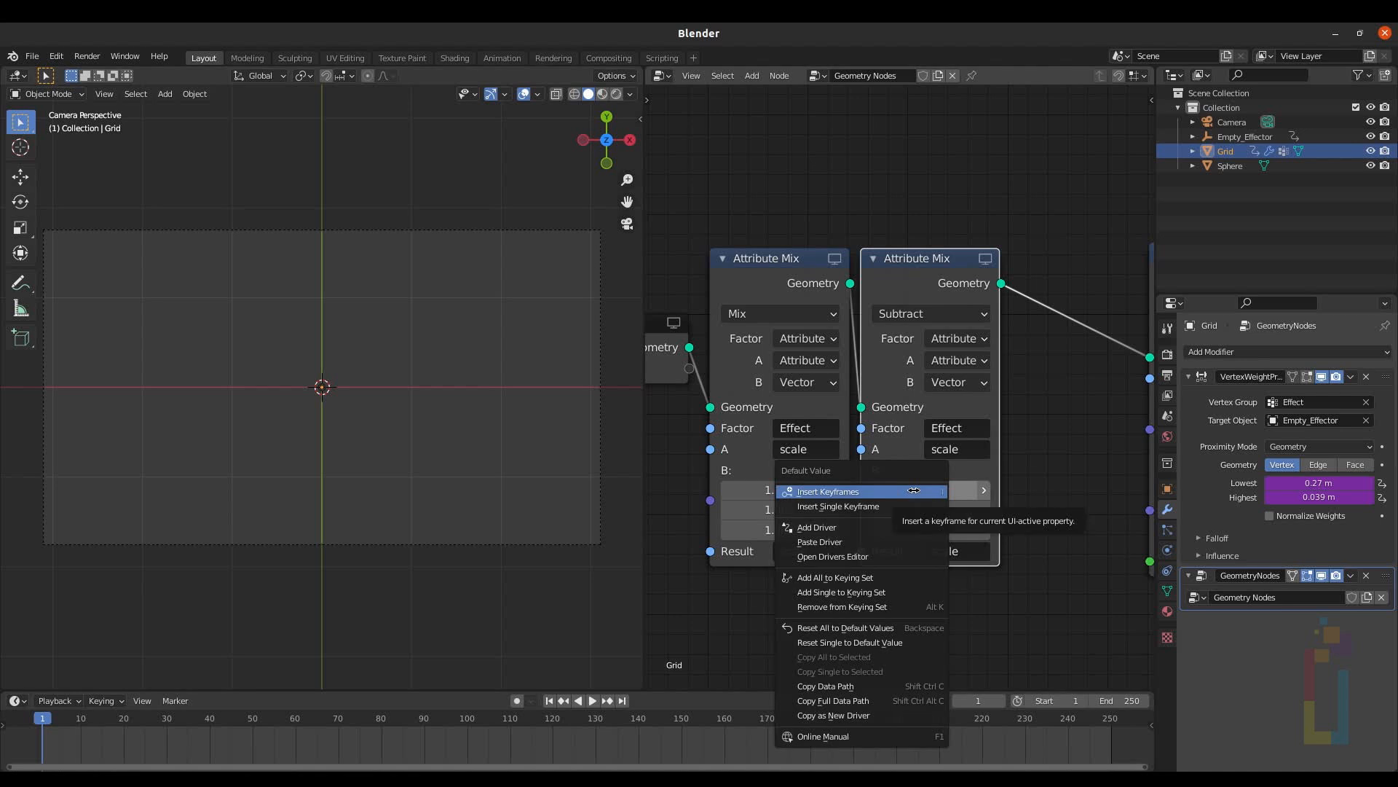
pyautogui.click(842, 499)
# At frame 25, set all three B values of the Subtract mix node to 0 and keyframe them.
pyautogui.moveTo(93, 721); pyautogui.dragTo(146, 722)
pyautogui.moveTo(984, 530); pyautogui.dragTo(940, 485)
pyautogui.write('0')
pyautogui.press('Return')
pyautogui.rightClick(936, 487)
pyautogui.click(845, 484)
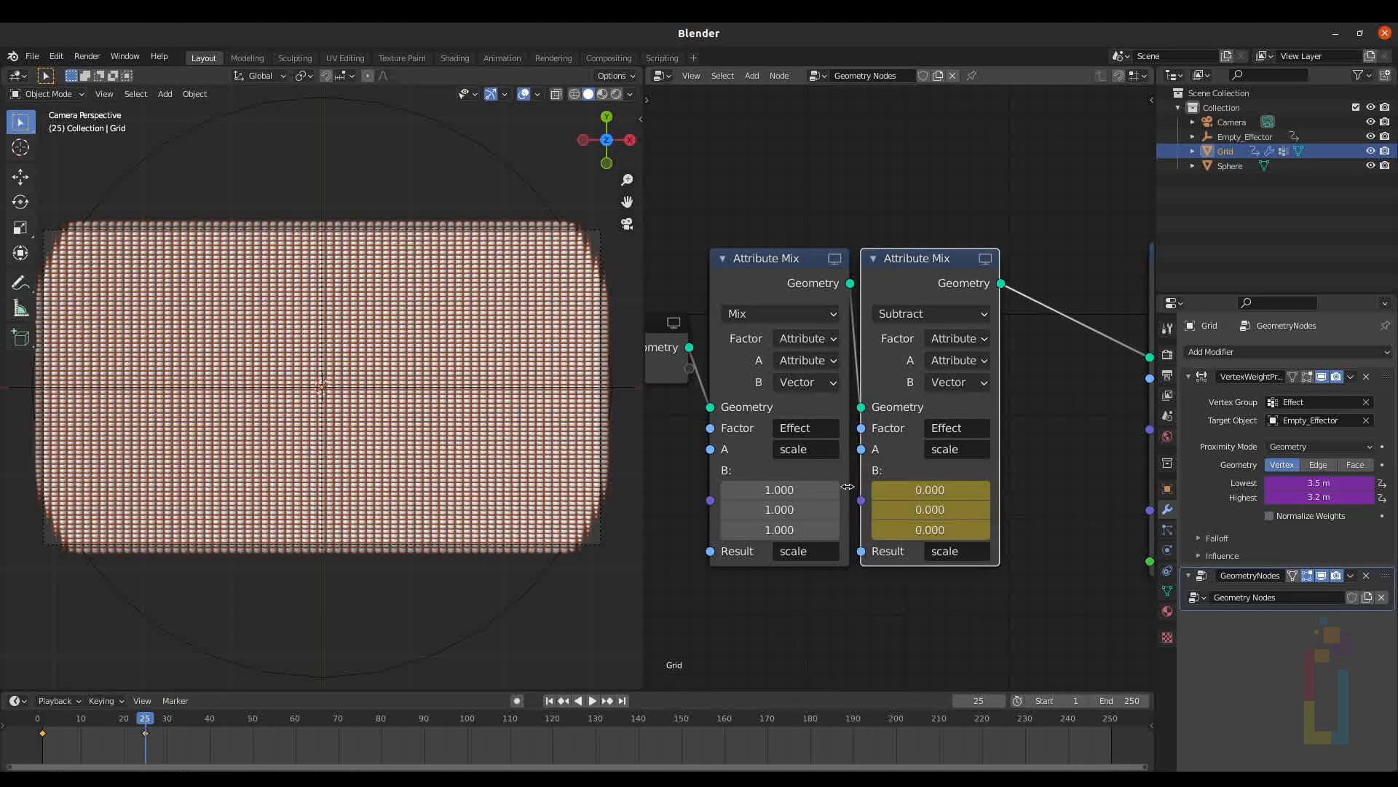
# Preview the animation from the start, and turn off the GeometryNodes modifier's viewport display at frame 1.
pyautogui.moveTo(144, 721); pyautogui.dragTo(25, 706)
pyautogui.press('space')
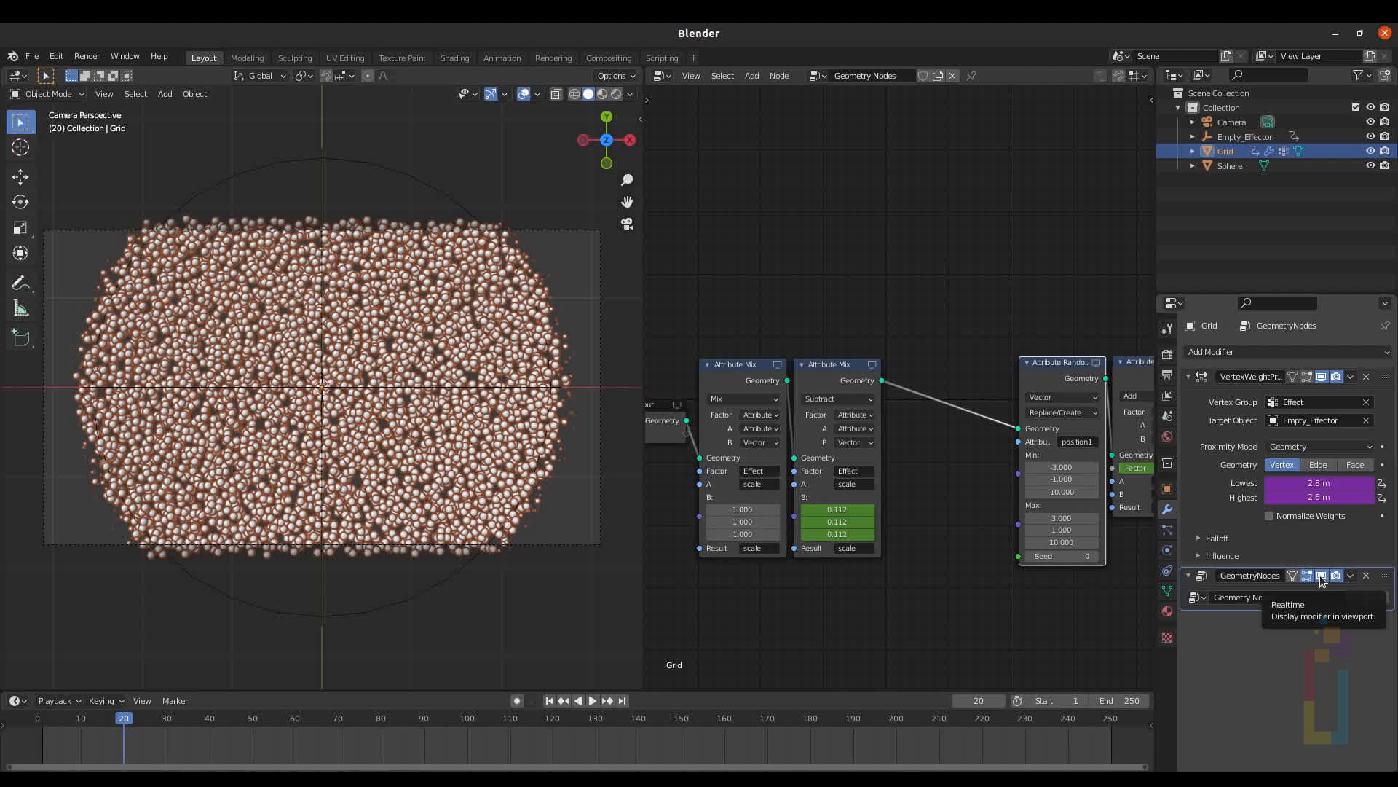
pyautogui.click(1322, 576)
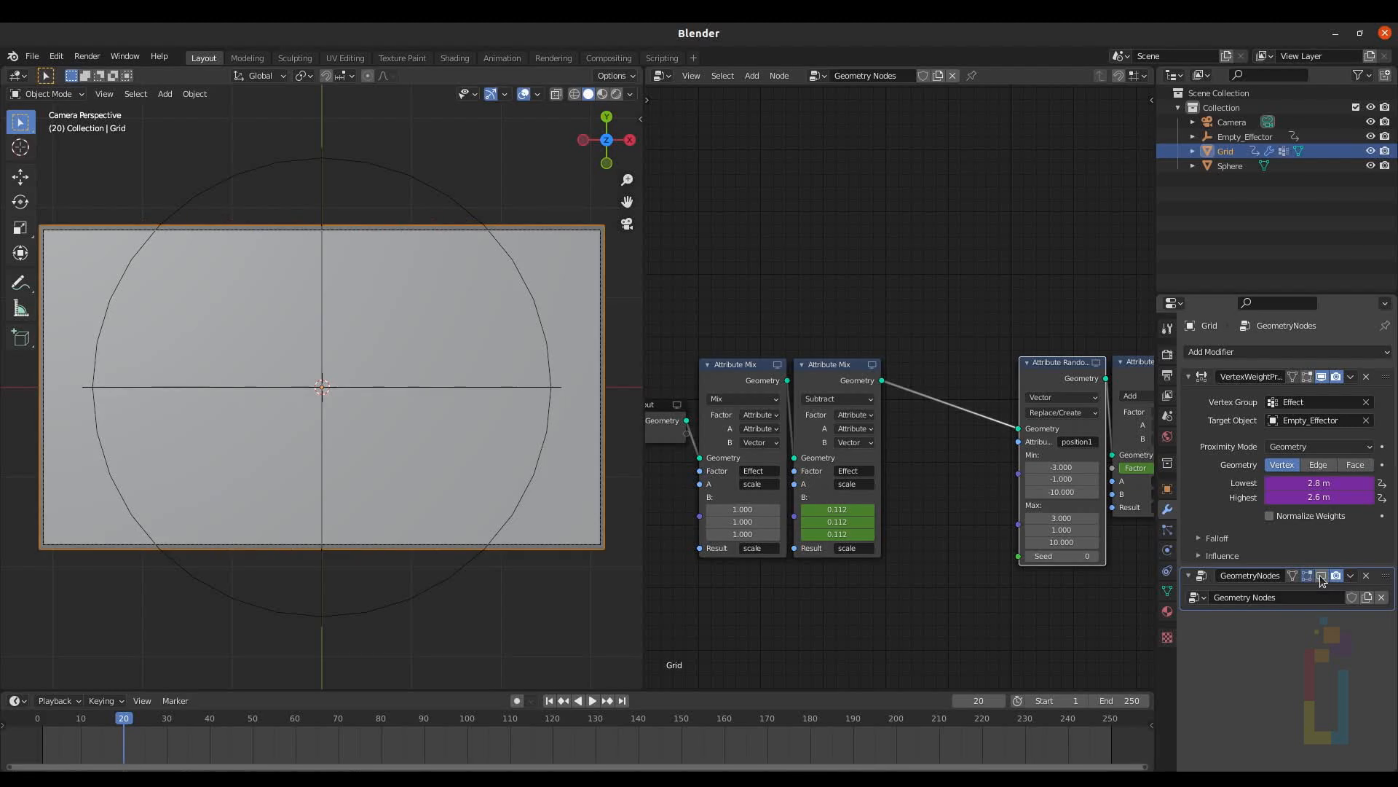
pyautogui.click(549, 700)
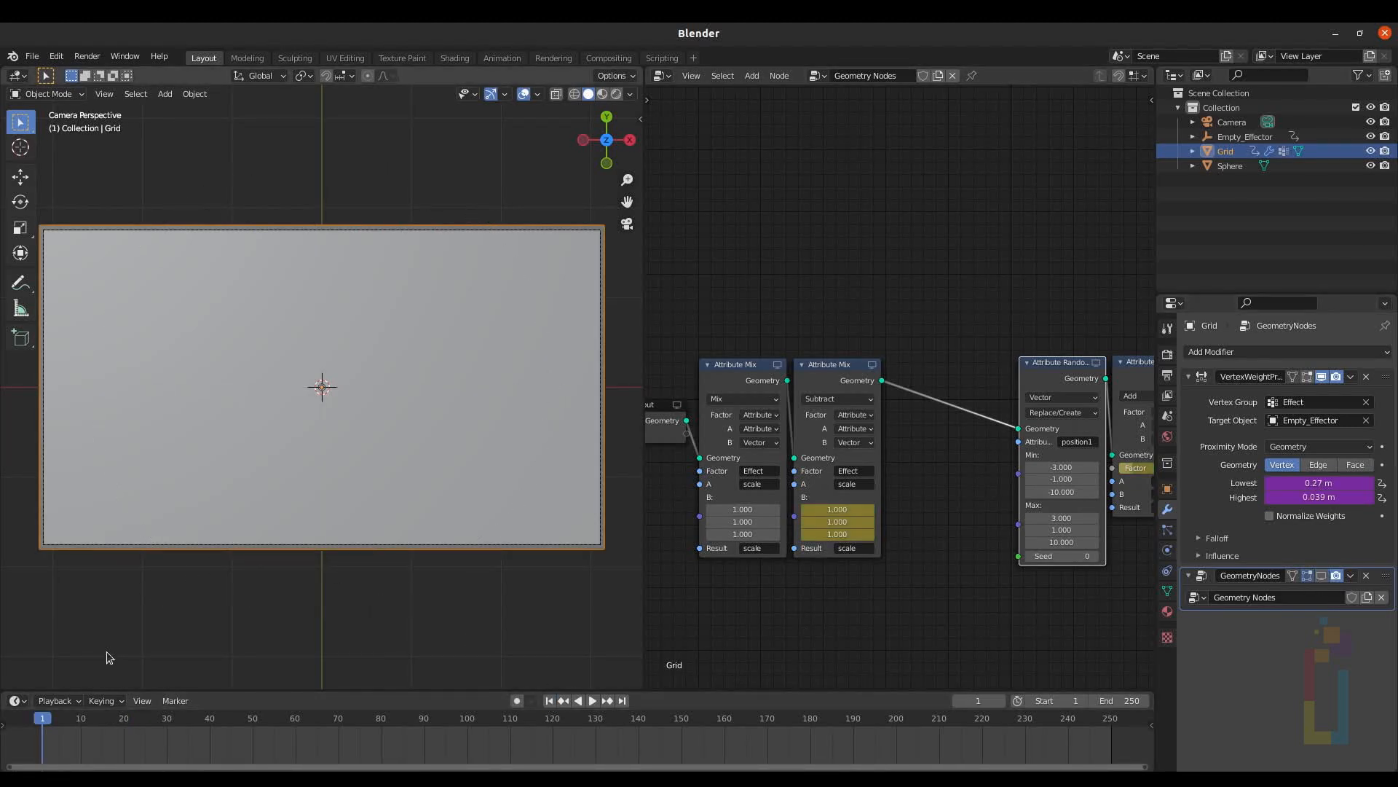
# Rotate the Grid to X -9.3°, Y 85.5° and Z -15.3° and keyframe all three rotation values at frame 1.
pyautogui.click(1168, 492)
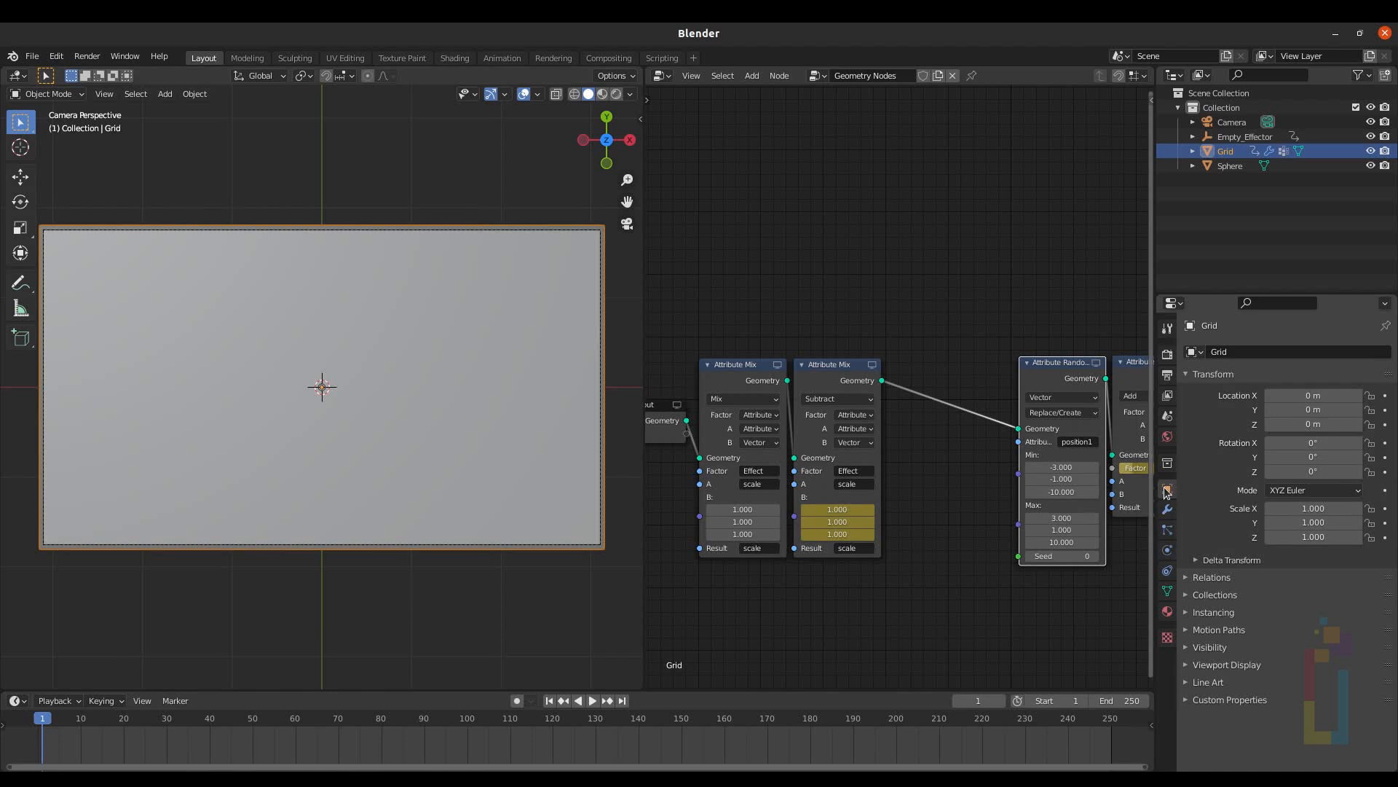
pyautogui.moveTo(1313, 457)
pyautogui.mouseDown()
pyautogui.moveTo(1373, 457)
pyautogui.moveTo(1305, 443)
pyautogui.moveTo(1304, 472)
pyautogui.mouseUp()
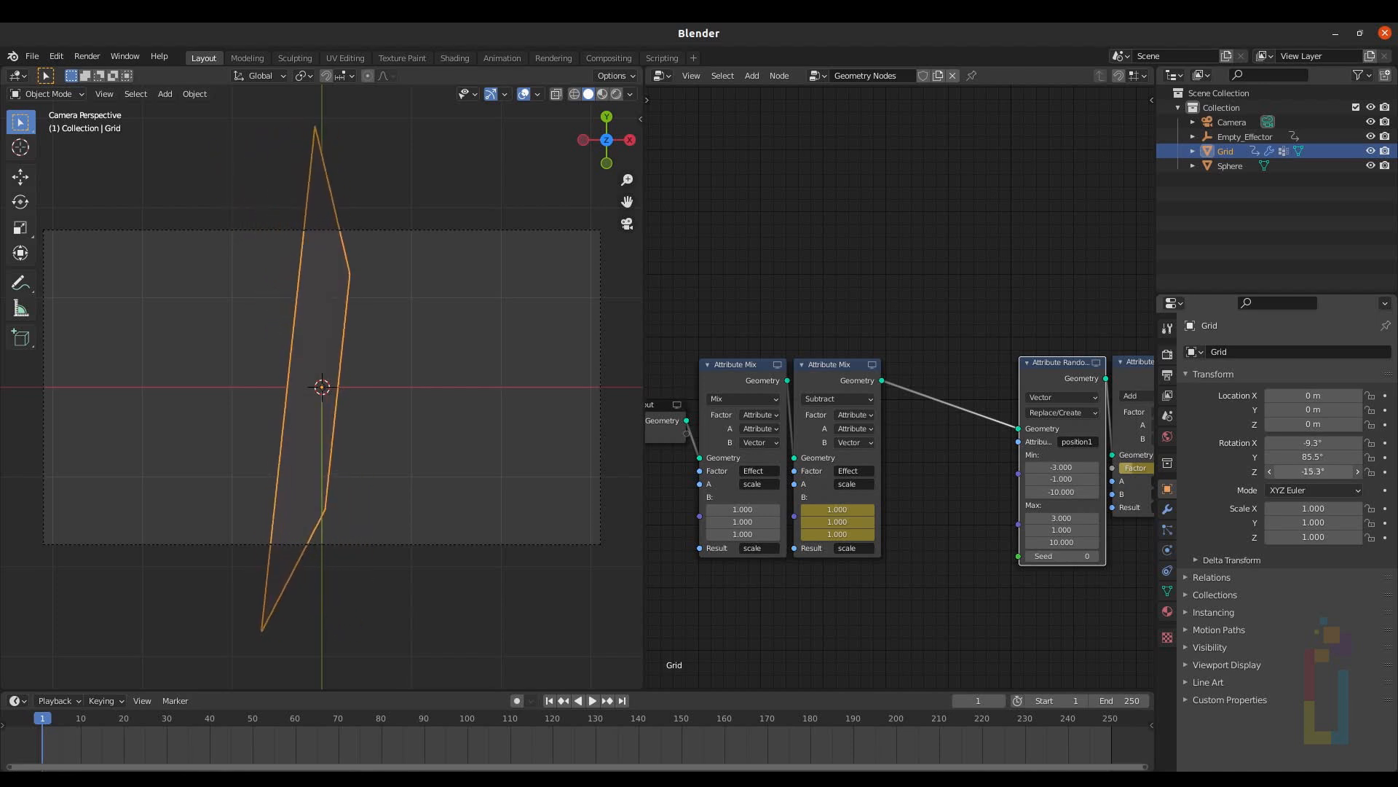
pyautogui.click(1384, 443)
pyautogui.click(1385, 457)
pyautogui.click(1385, 471)
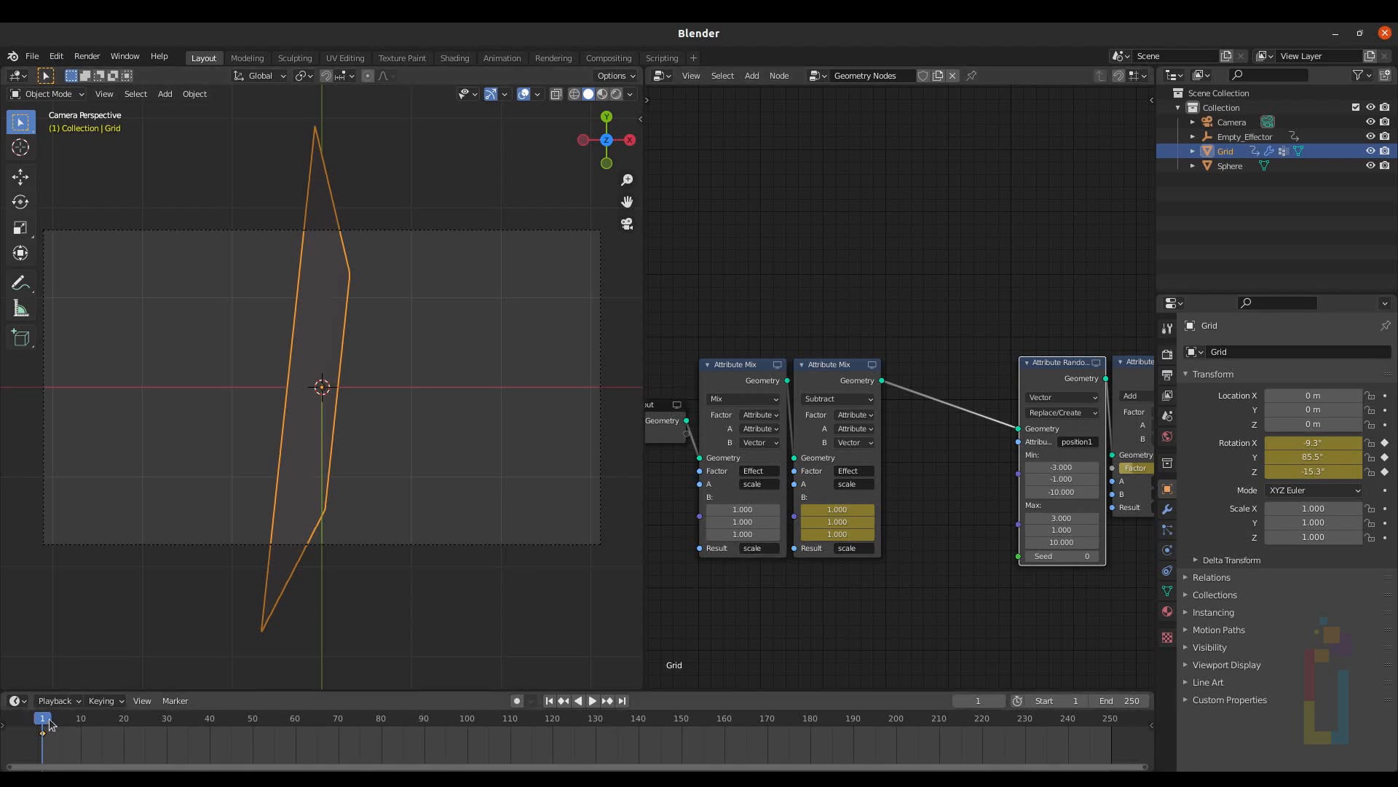
# At frame 25, set the Grid's X, Y and Z rotation to 0 and keyframe all three values.
pyautogui.press('space')
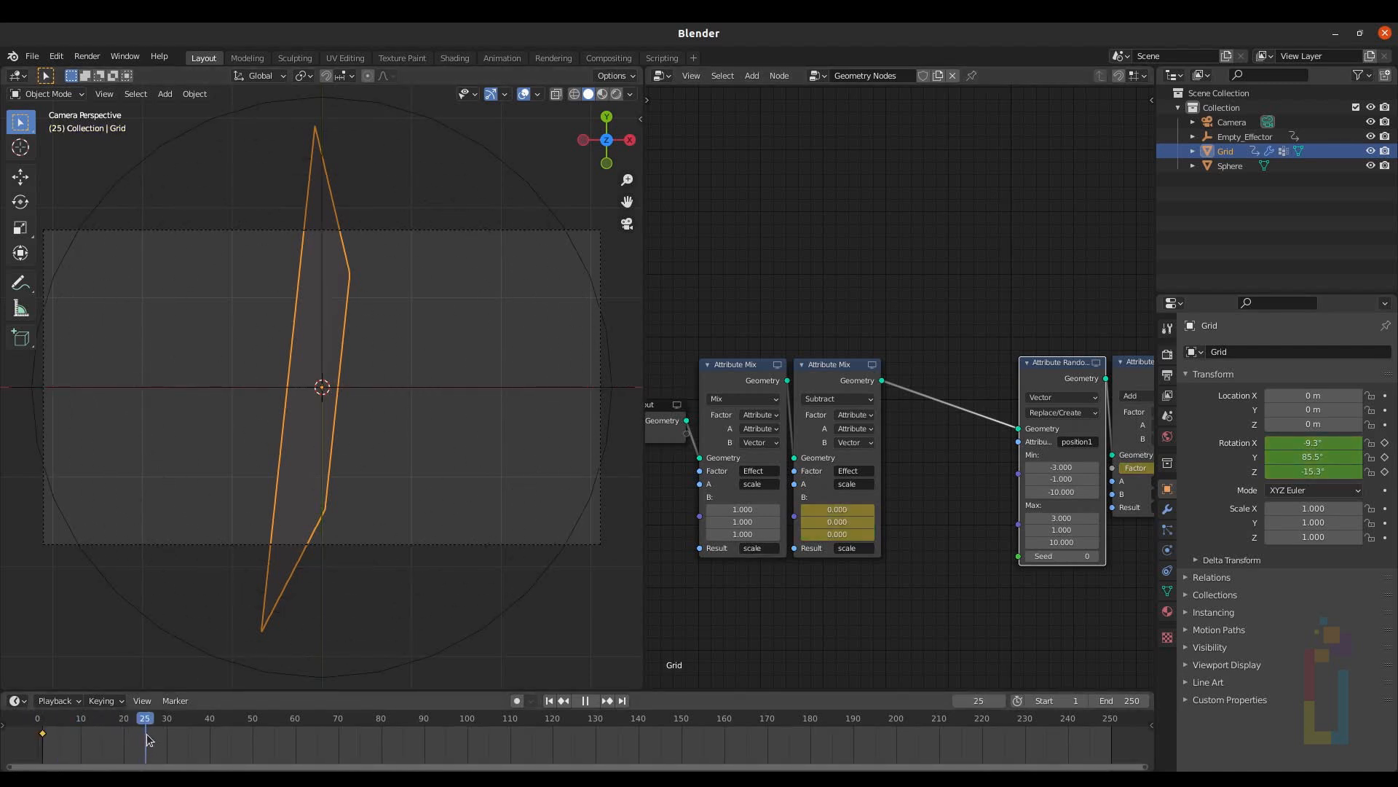
pyautogui.press('space')
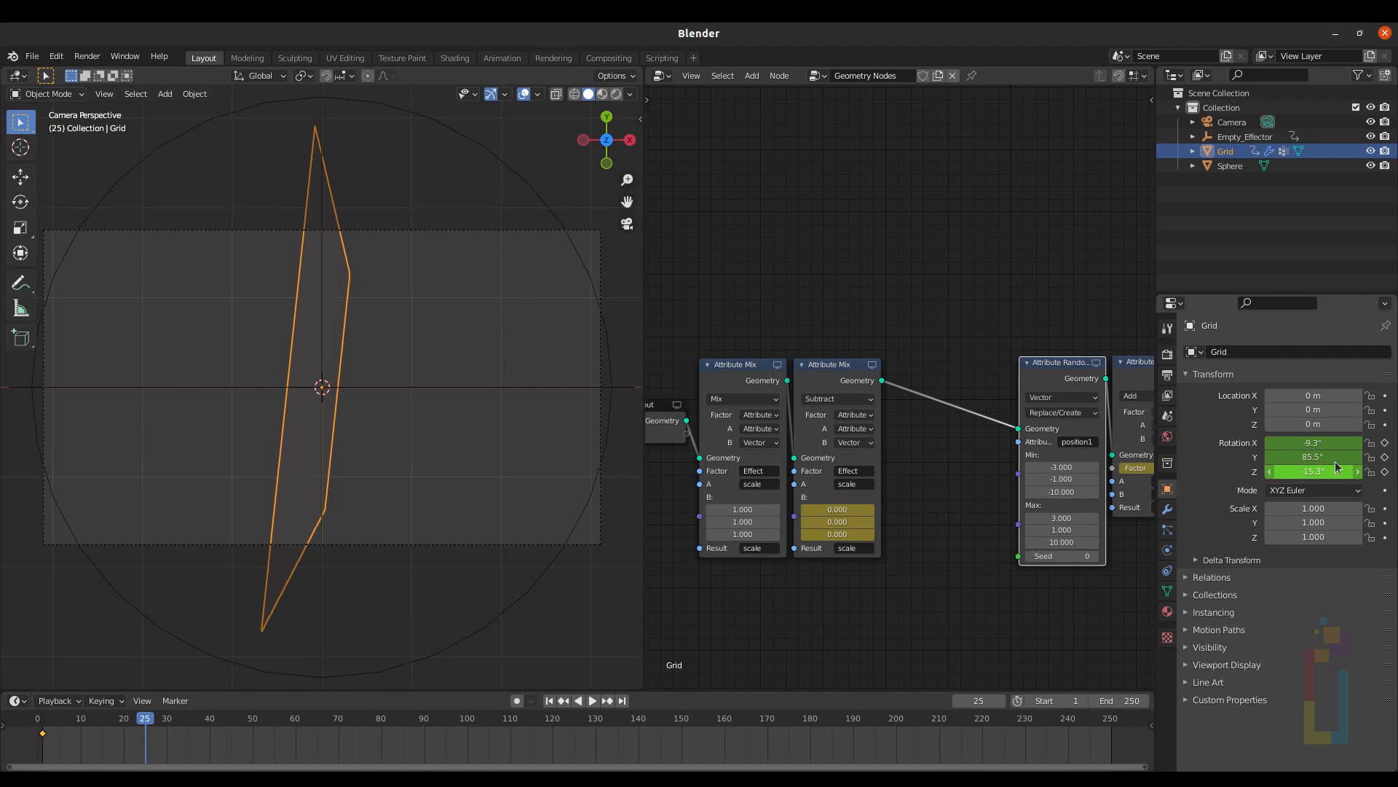
pyautogui.moveTo(1312, 443); pyautogui.dragTo(1312, 471)
pyautogui.write('-9.3d')
pyautogui.write('0')
pyautogui.press('Return')
pyautogui.click(1385, 442)
pyautogui.click(1385, 457)
pyautogui.click(1386, 472)
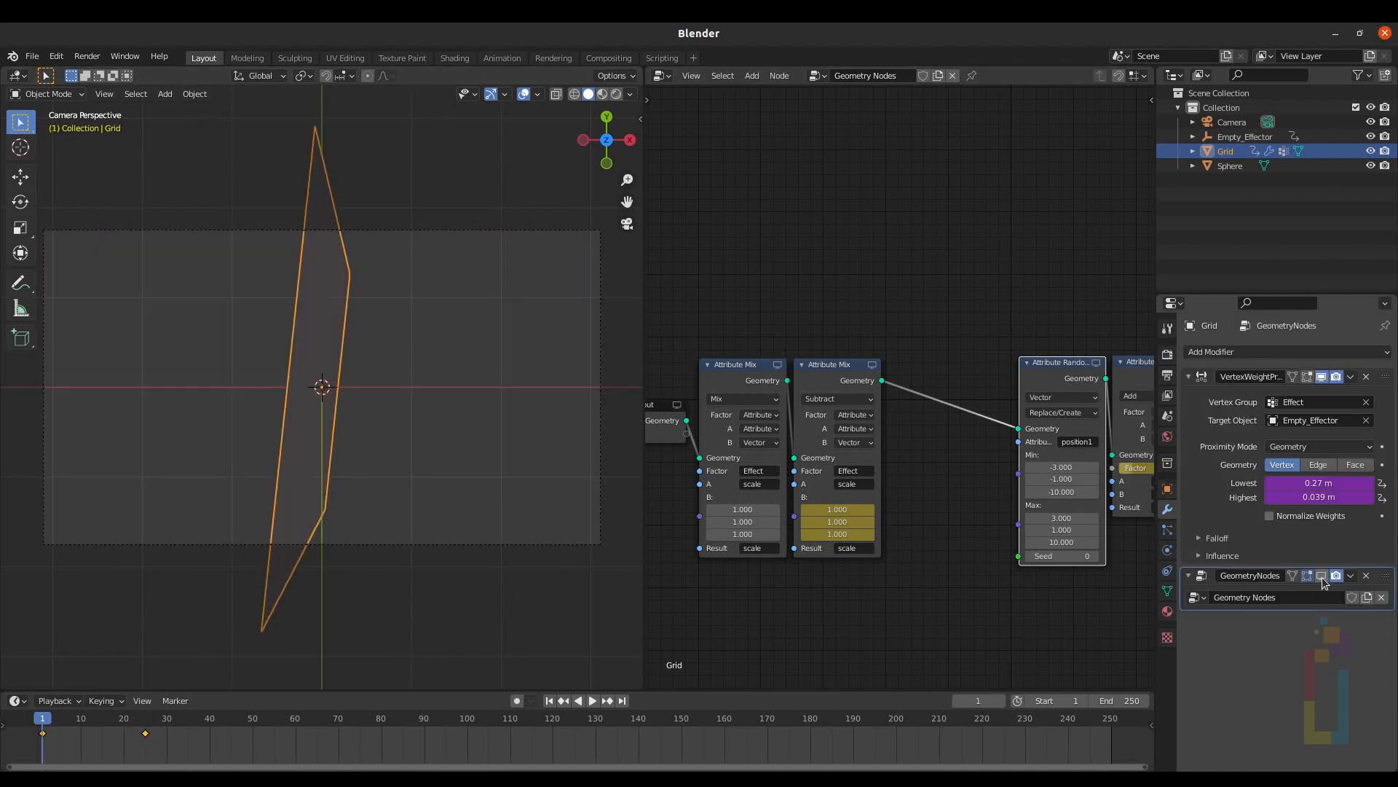
# Turn the GeometryNodes modifier's viewport display back on, preview the animation from the start and go to frame 19.
pyautogui.click(1322, 578)
pyautogui.click(592, 701)
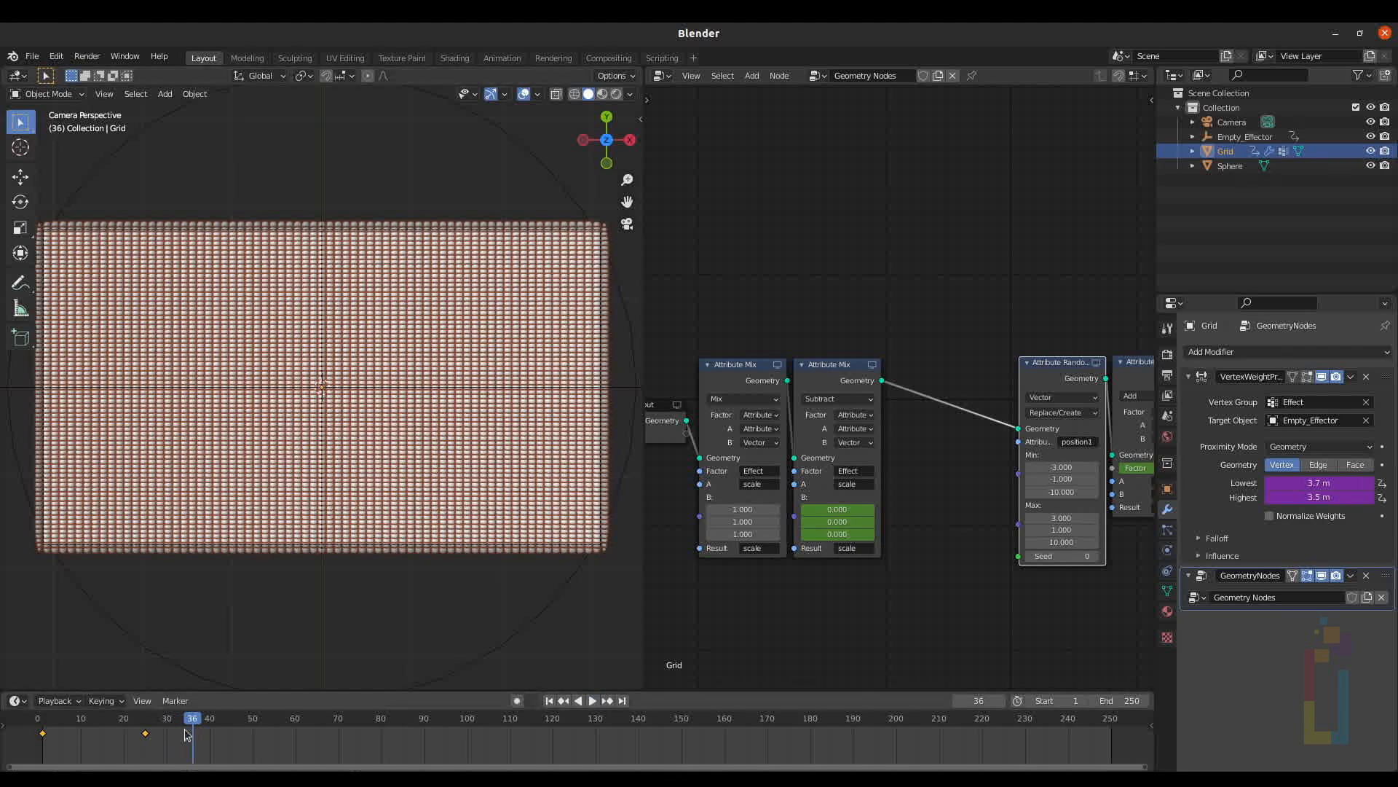
pyautogui.moveTo(160, 721); pyautogui.dragTo(119, 721)
# Give the Sphere a new material with a white emission color and an emission strength of 3.
pyautogui.click(1231, 167)
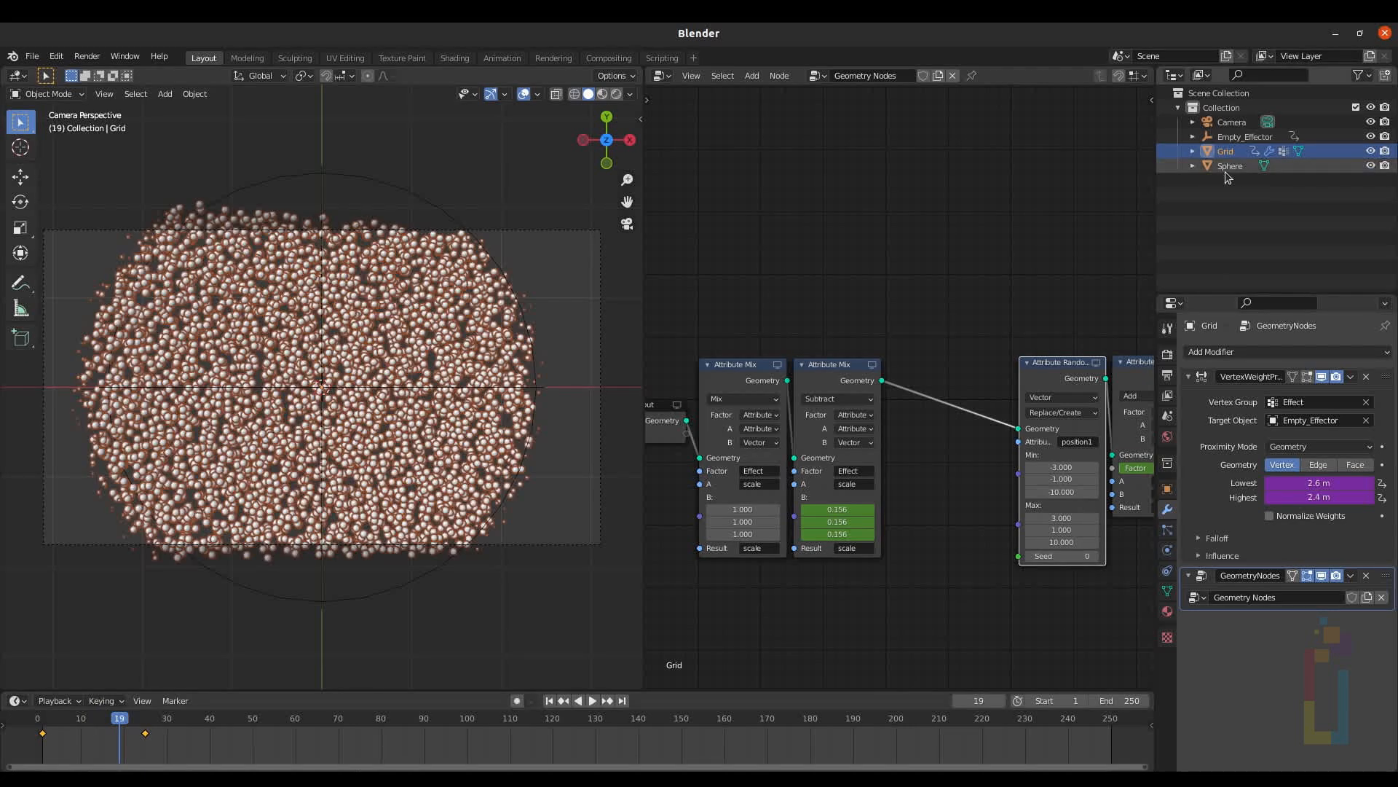
pyautogui.click(1168, 610)
pyautogui.click(1308, 413)
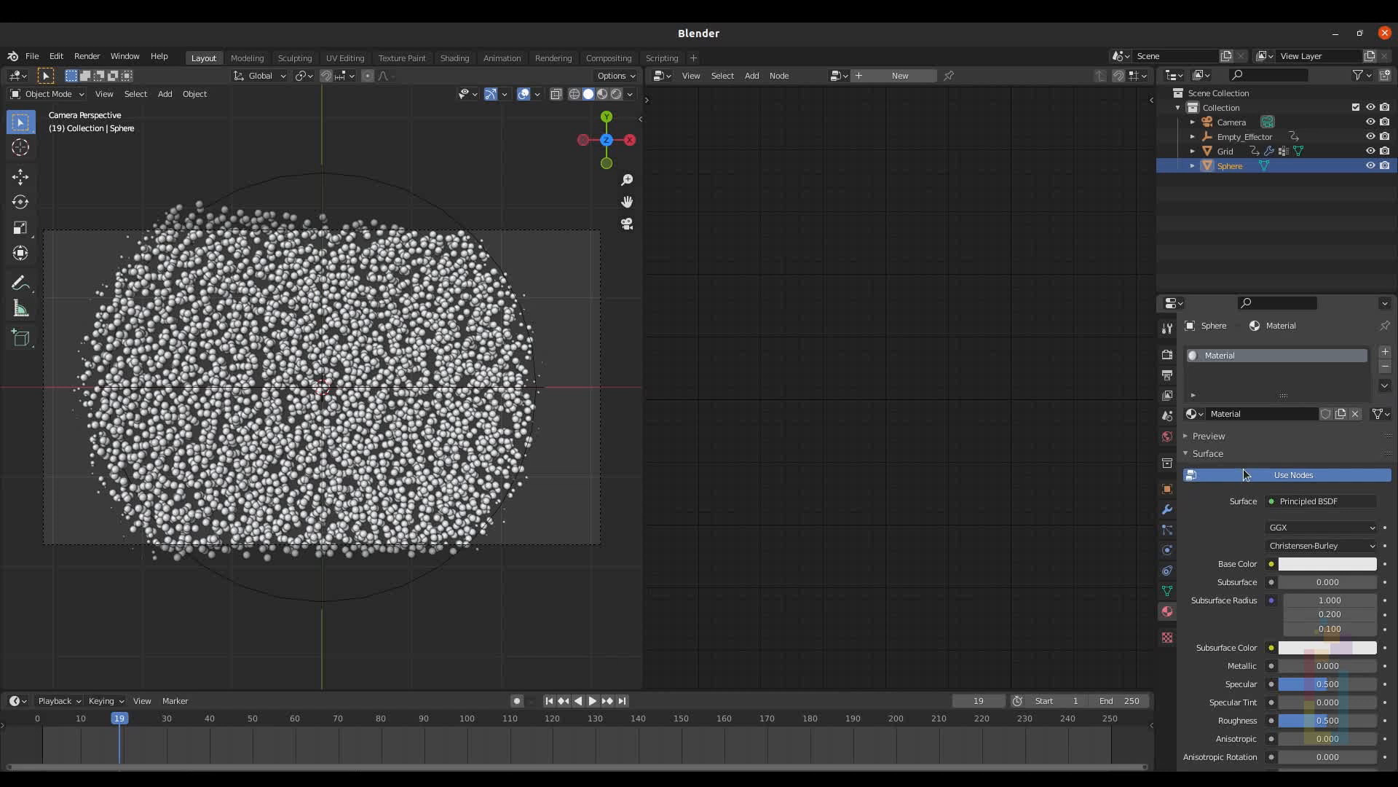
pyautogui.scroll(-8, 1204, 541)
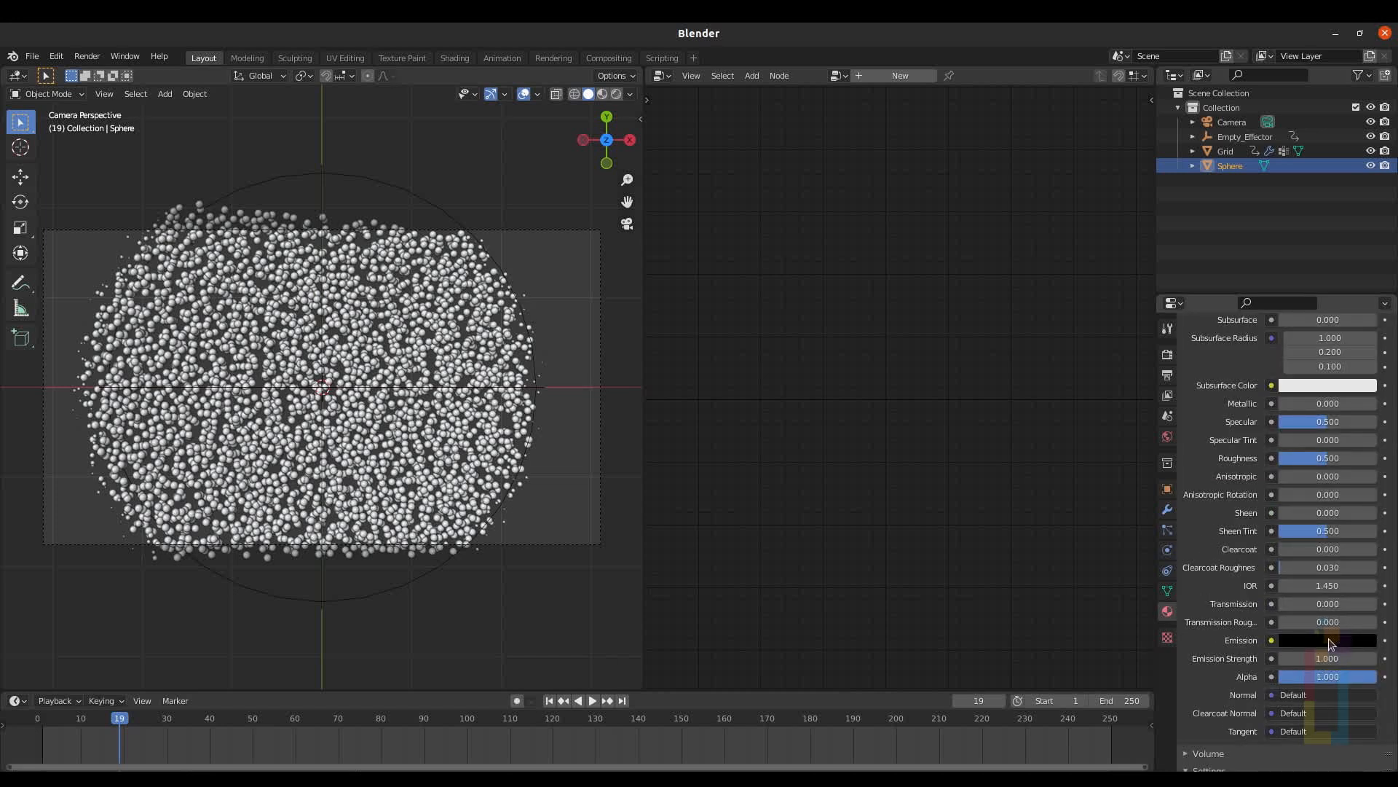
pyautogui.click(1330, 640)
pyautogui.moveTo(1366, 497); pyautogui.dragTo(1366, 430)
pyautogui.click(1329, 658)
pyautogui.write('3')
pyautogui.press('Return')
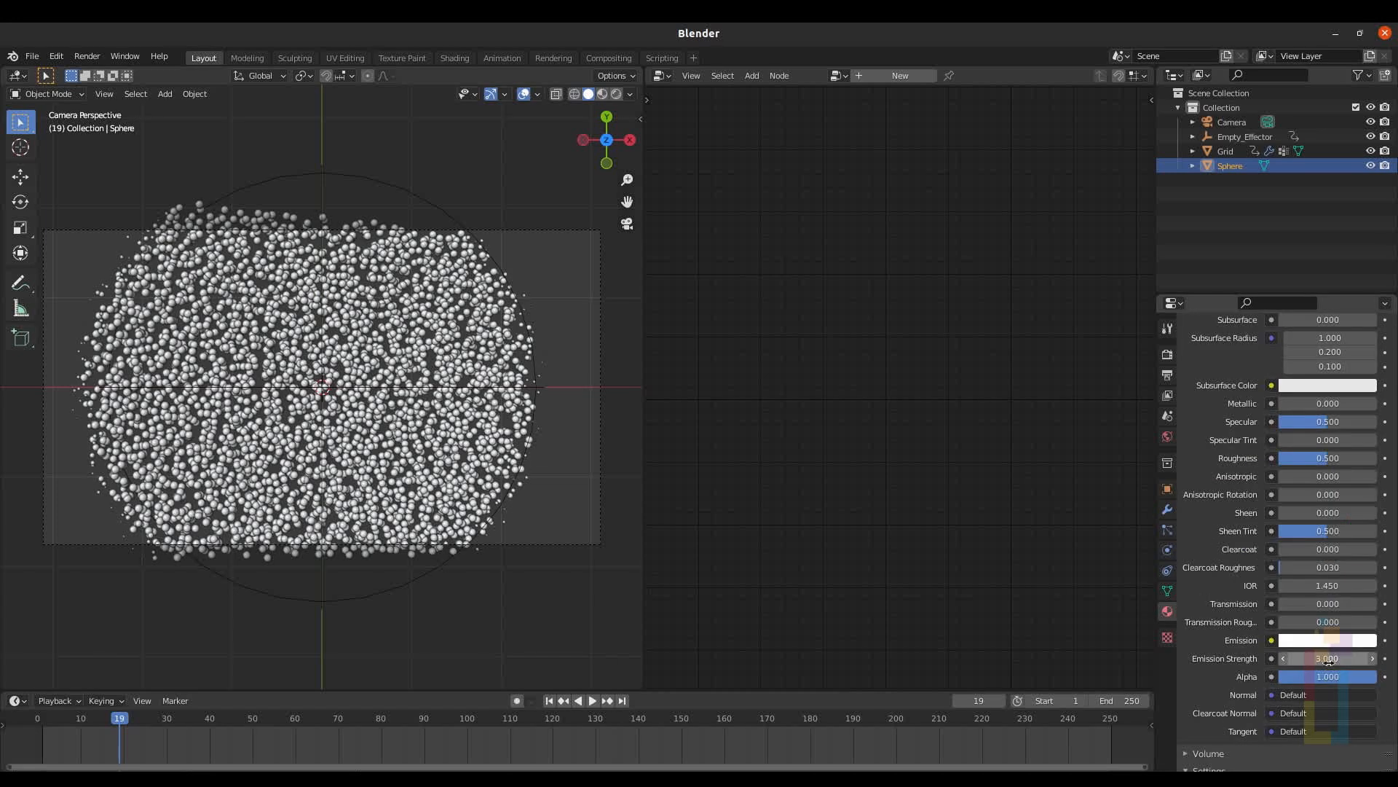
# Set the world background color to pure black.
pyautogui.click(1168, 437)
pyautogui.click(1327, 447)
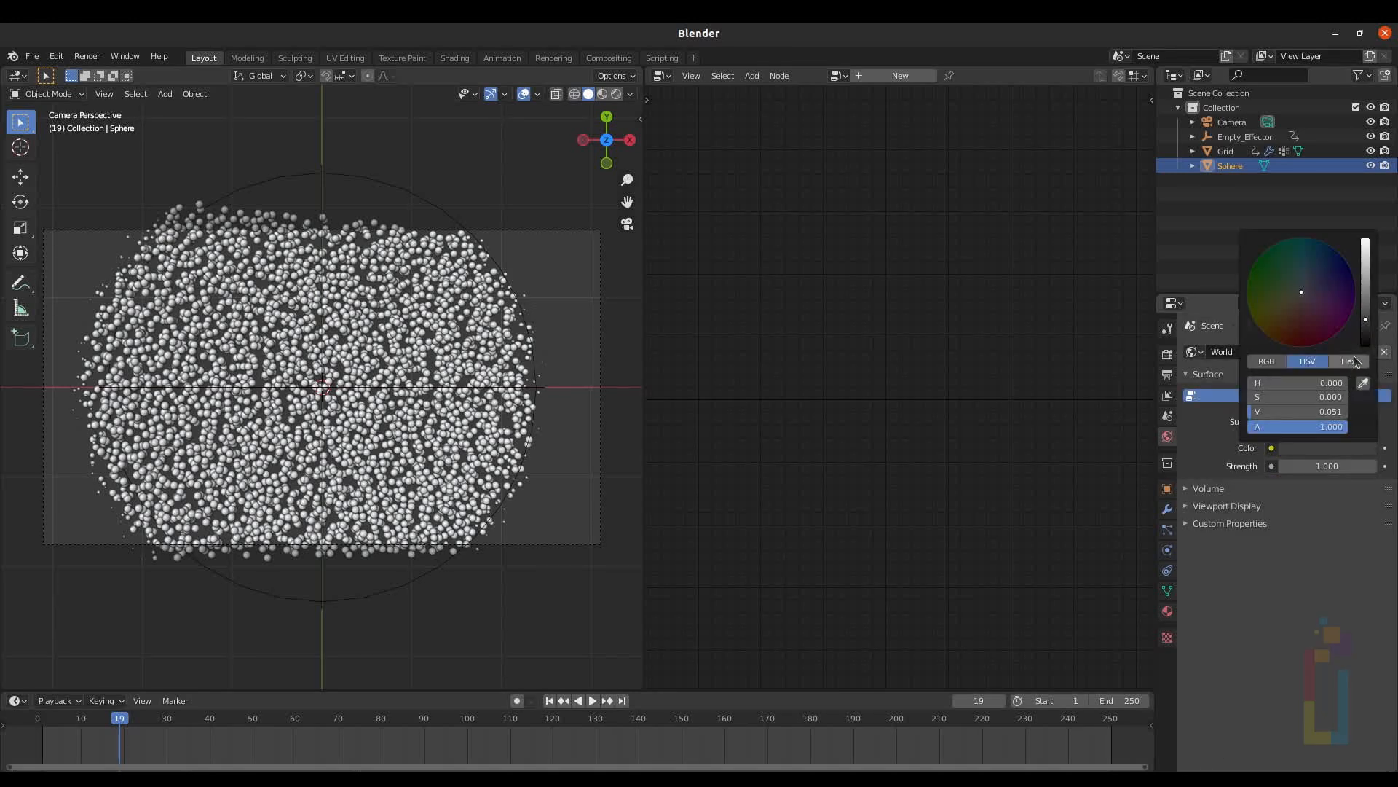
pyautogui.moveTo(1366, 336); pyautogui.dragTo(1368, 351)
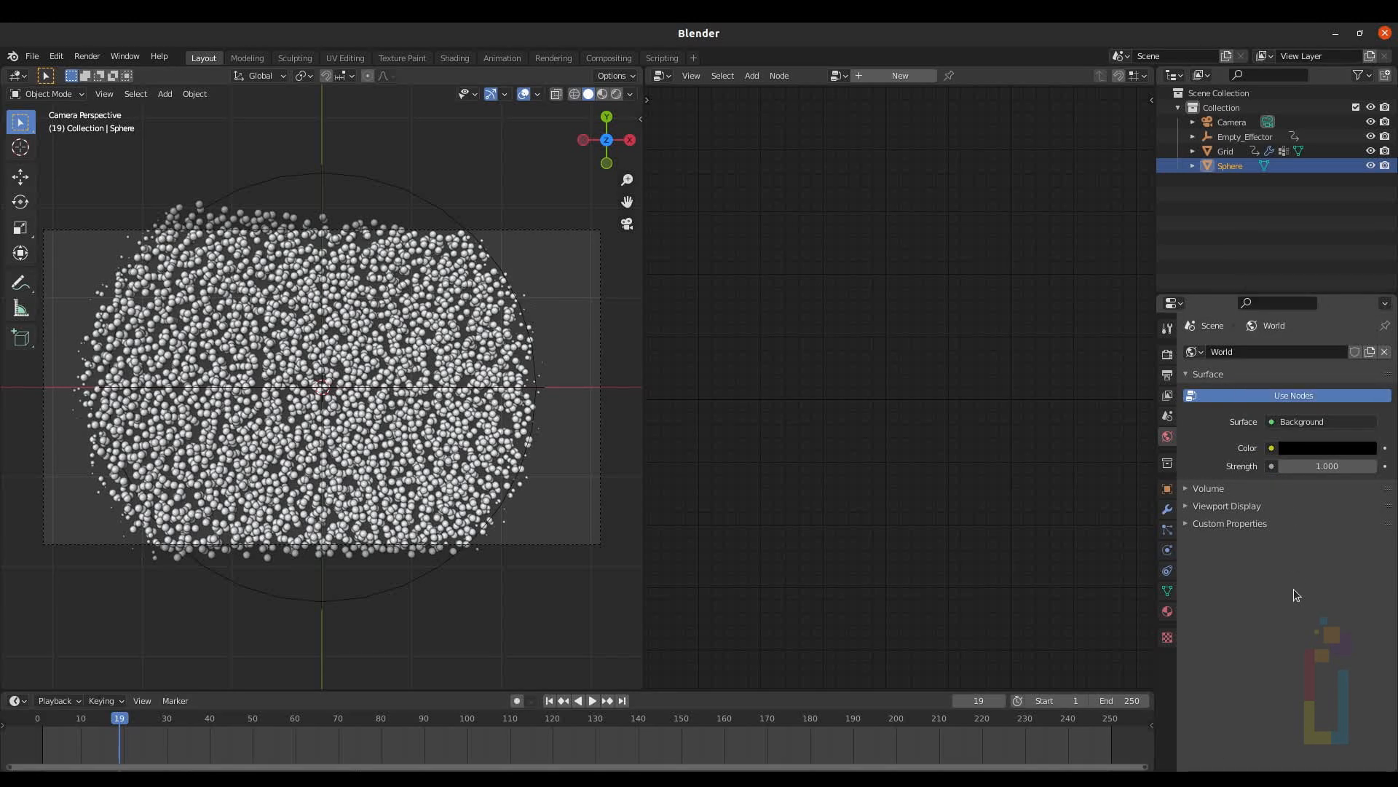
# Enable Ambient Occlusion for the Eevee render and include the Ambient Occlusion pass in the view layer.
pyautogui.click(1167, 355)
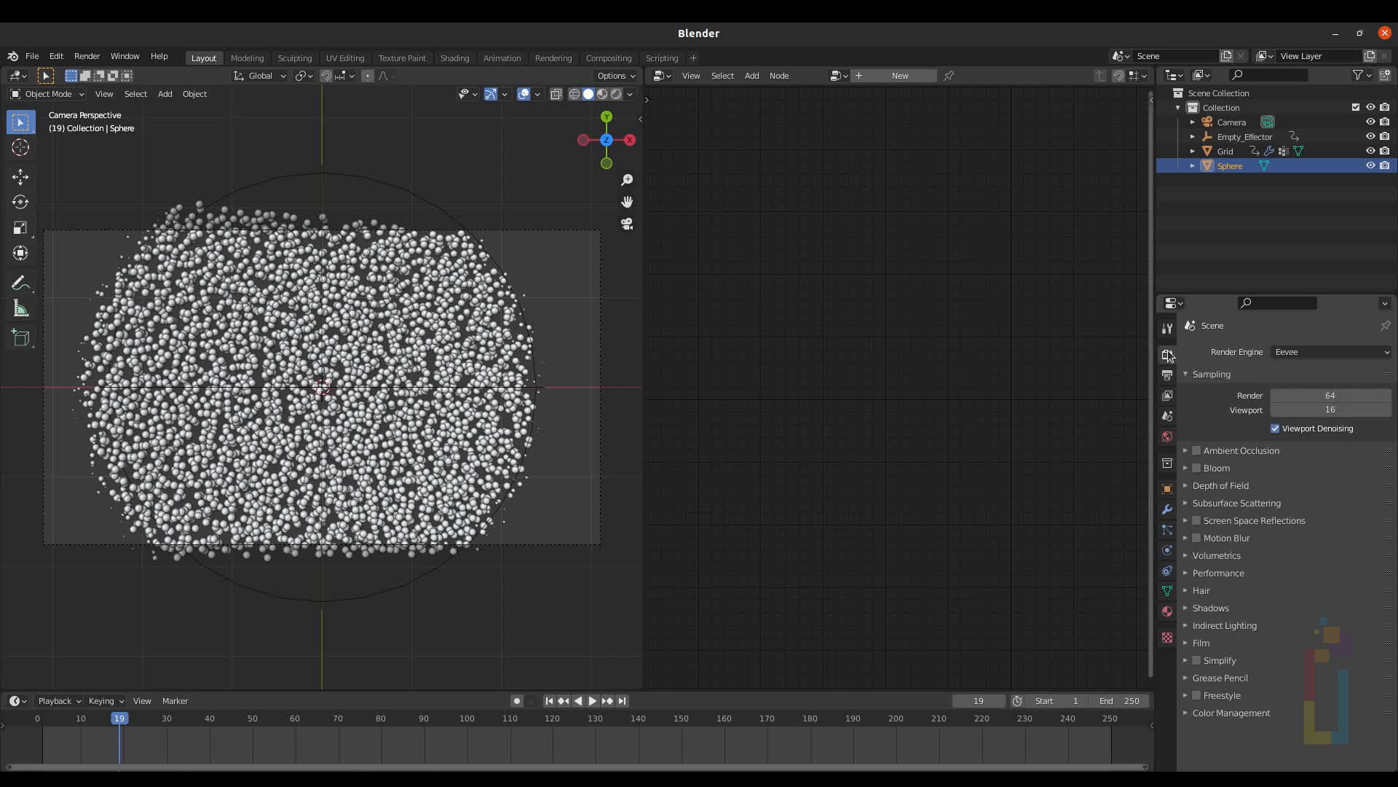
pyautogui.click(1196, 451)
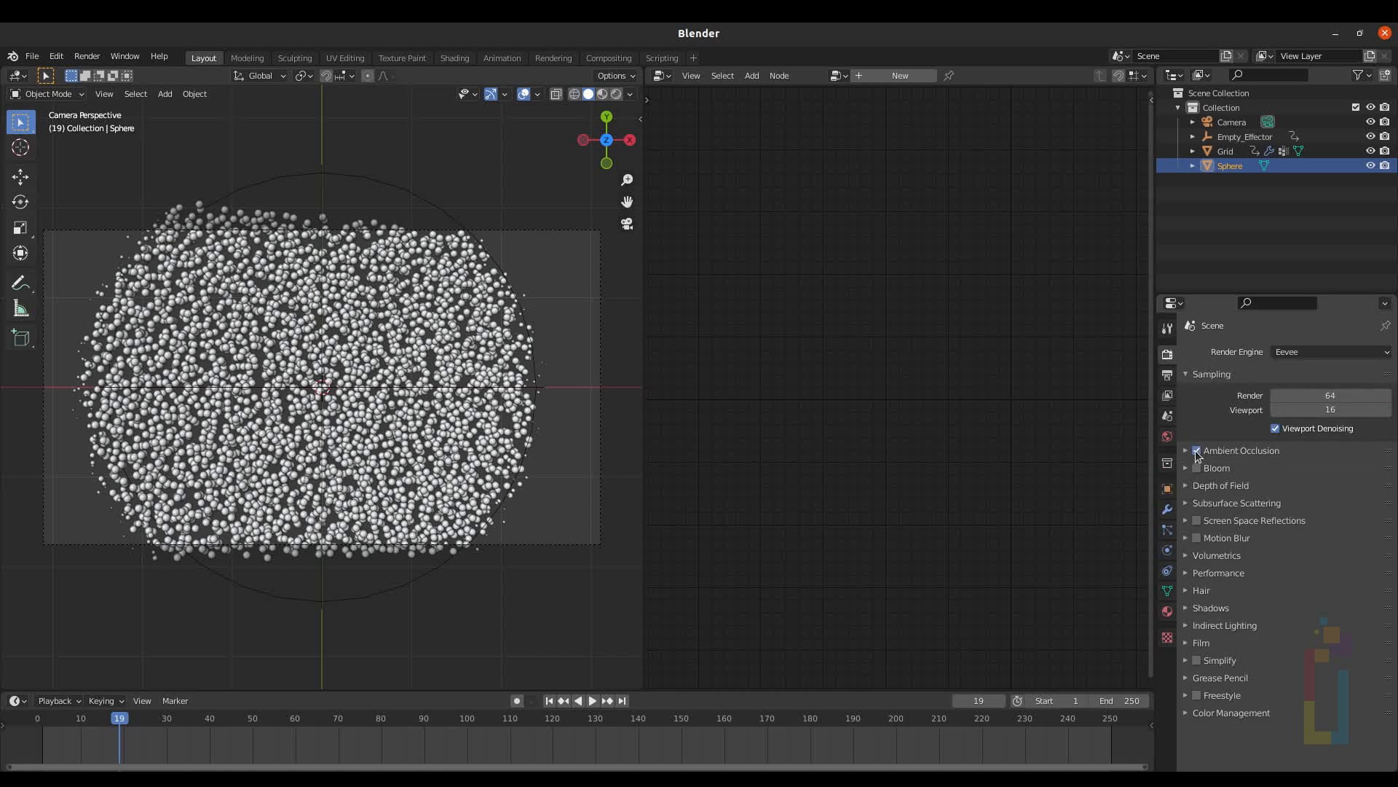
pyautogui.click(1167, 396)
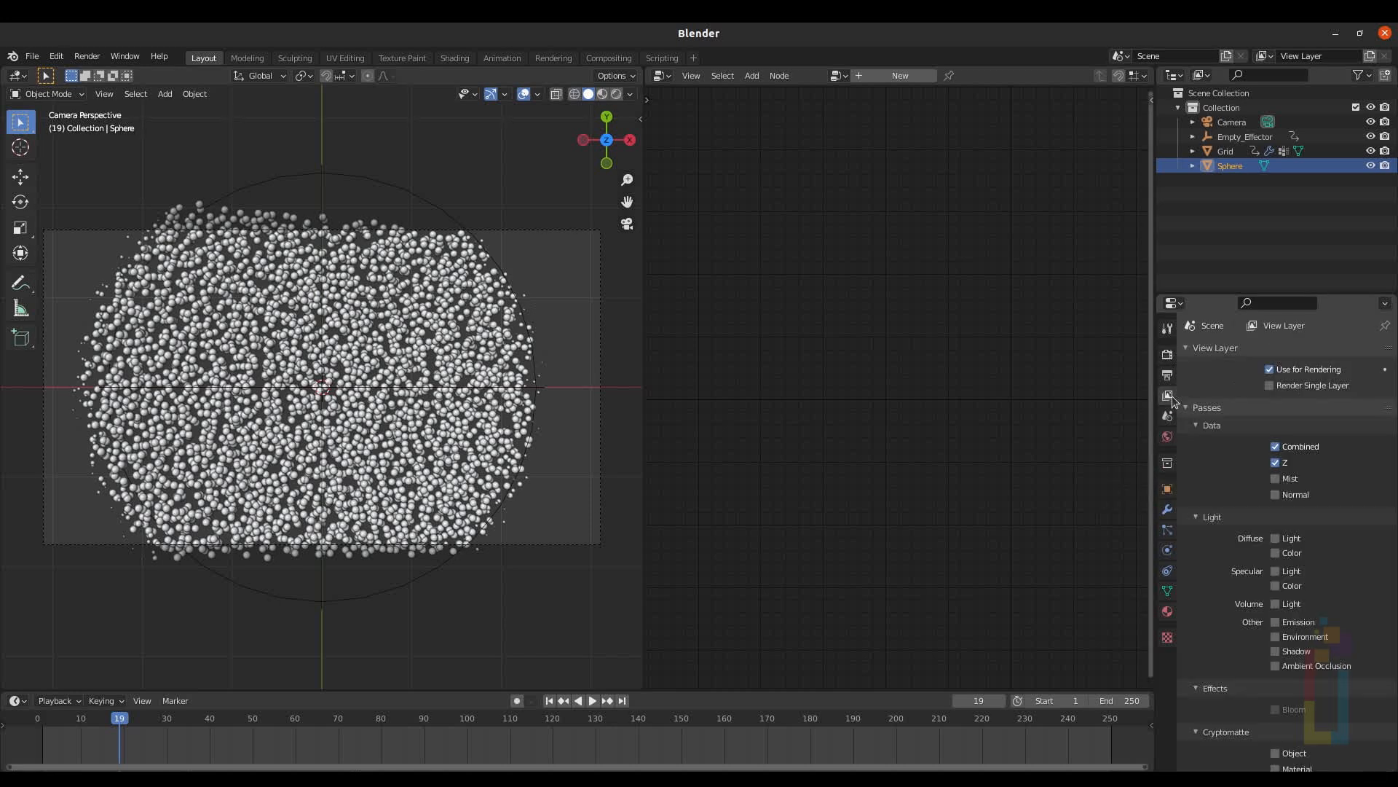
pyautogui.click(1276, 667)
# Render frame 19 as a still image, check the whole picture and close the render view.
pyautogui.press('F12')
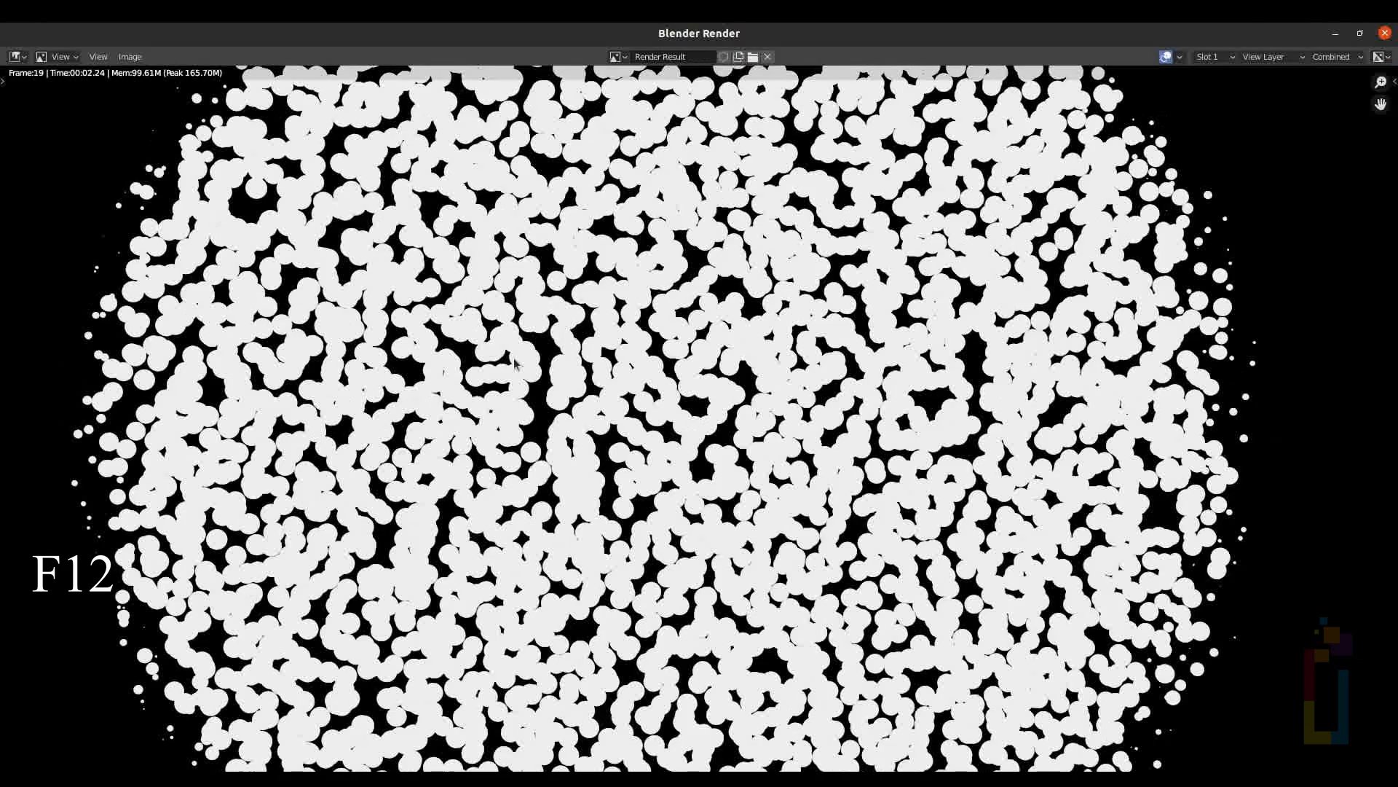
pyautogui.scroll(-1, 515, 362)
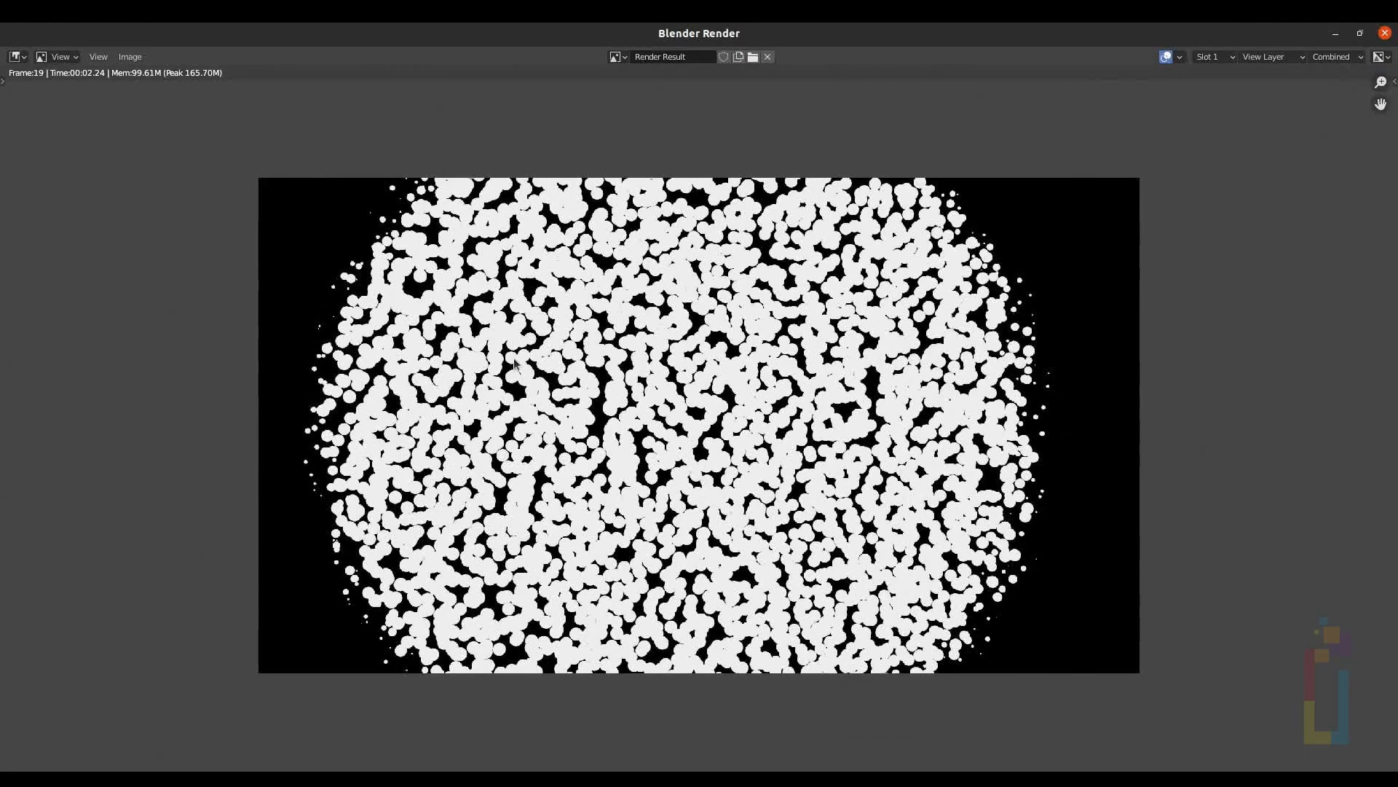
pyautogui.press('Escape')
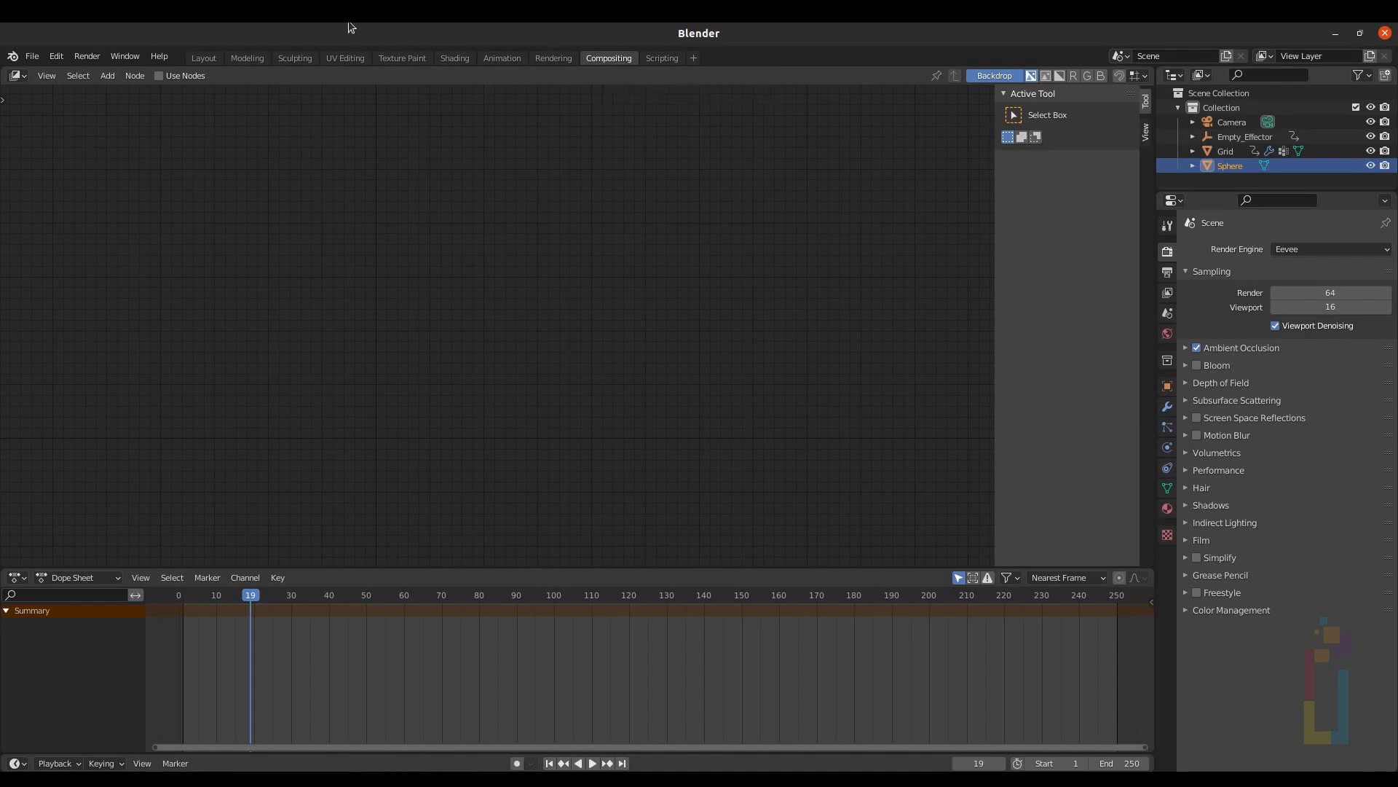
# Enable compositing nodes, attach a Viewer node to the Render Layers image below the Composite node, and fit the backdrop to the view.
pyautogui.click(159, 75)
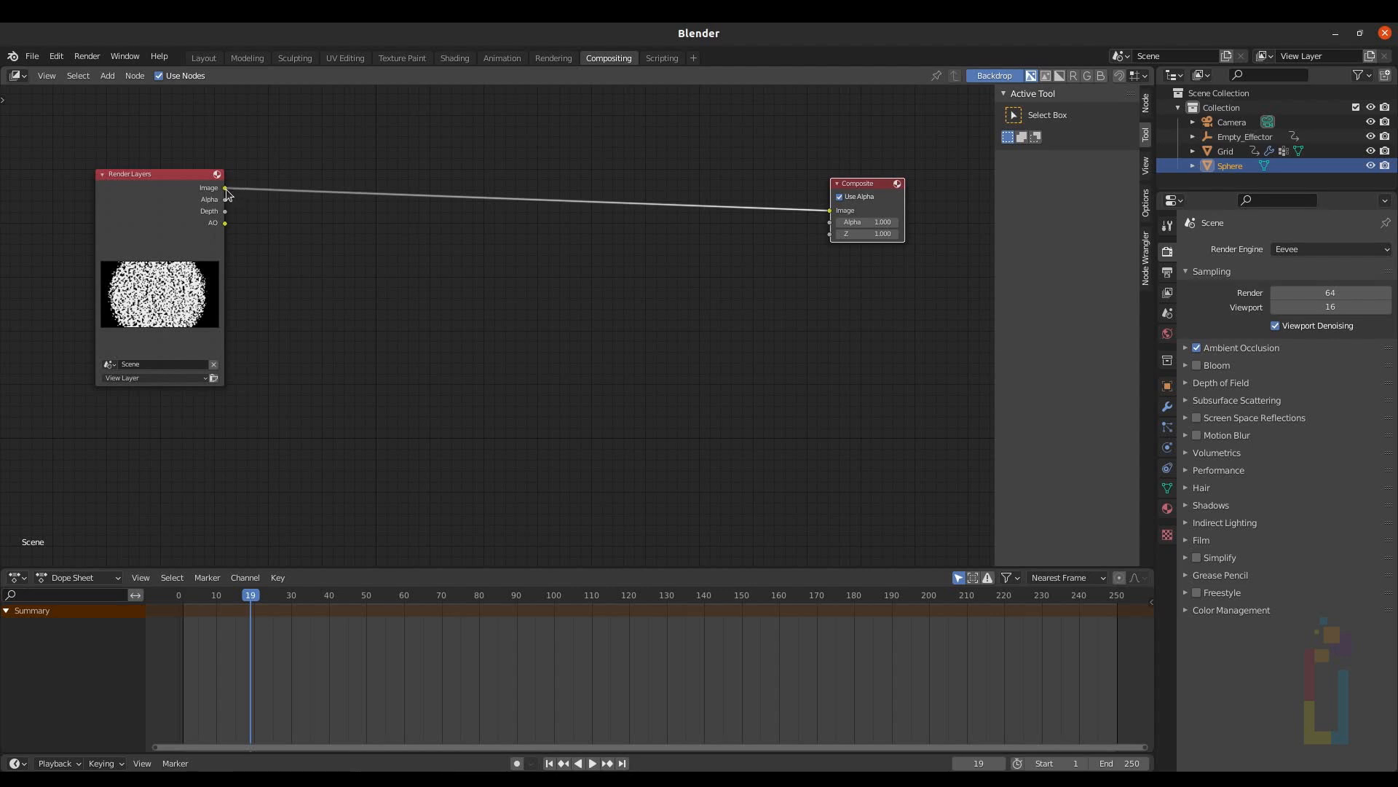
pyautogui.keyDown('ctrl'); pyautogui.keyDown('shift'); pyautogui.click(226, 189); pyautogui.keyUp('shift'); pyautogui.keyUp('ctrl')
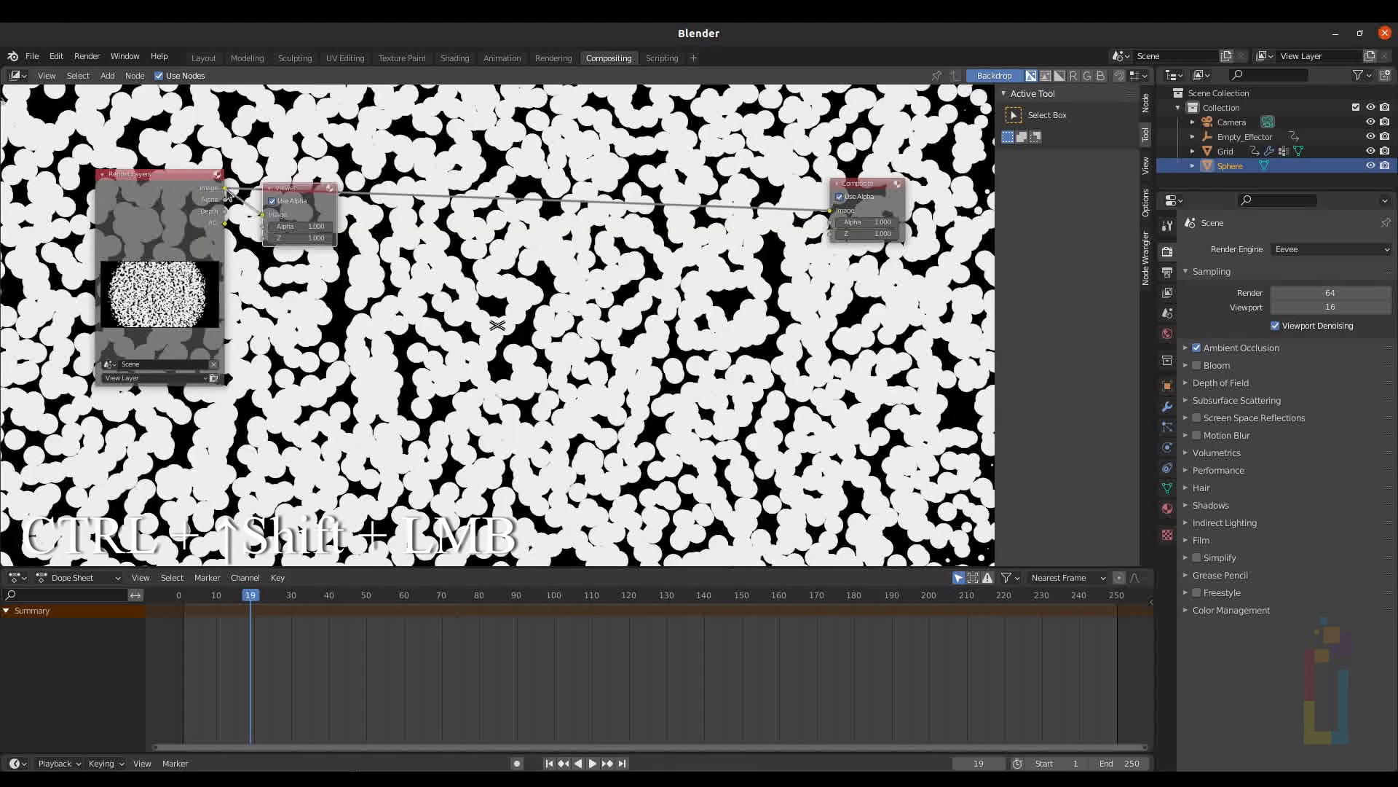
pyautogui.moveTo(291, 201); pyautogui.dragTo(859, 305)
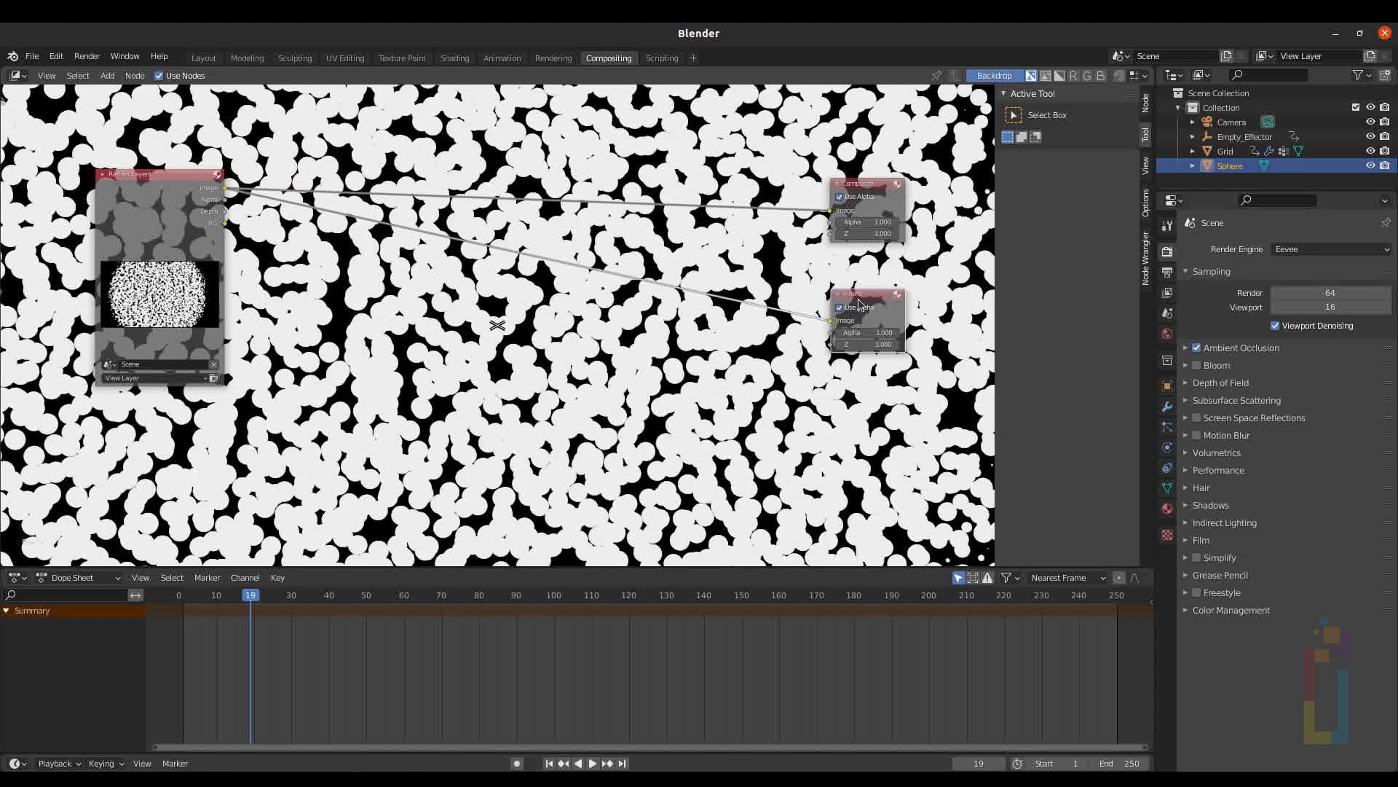
pyautogui.click(1146, 172)
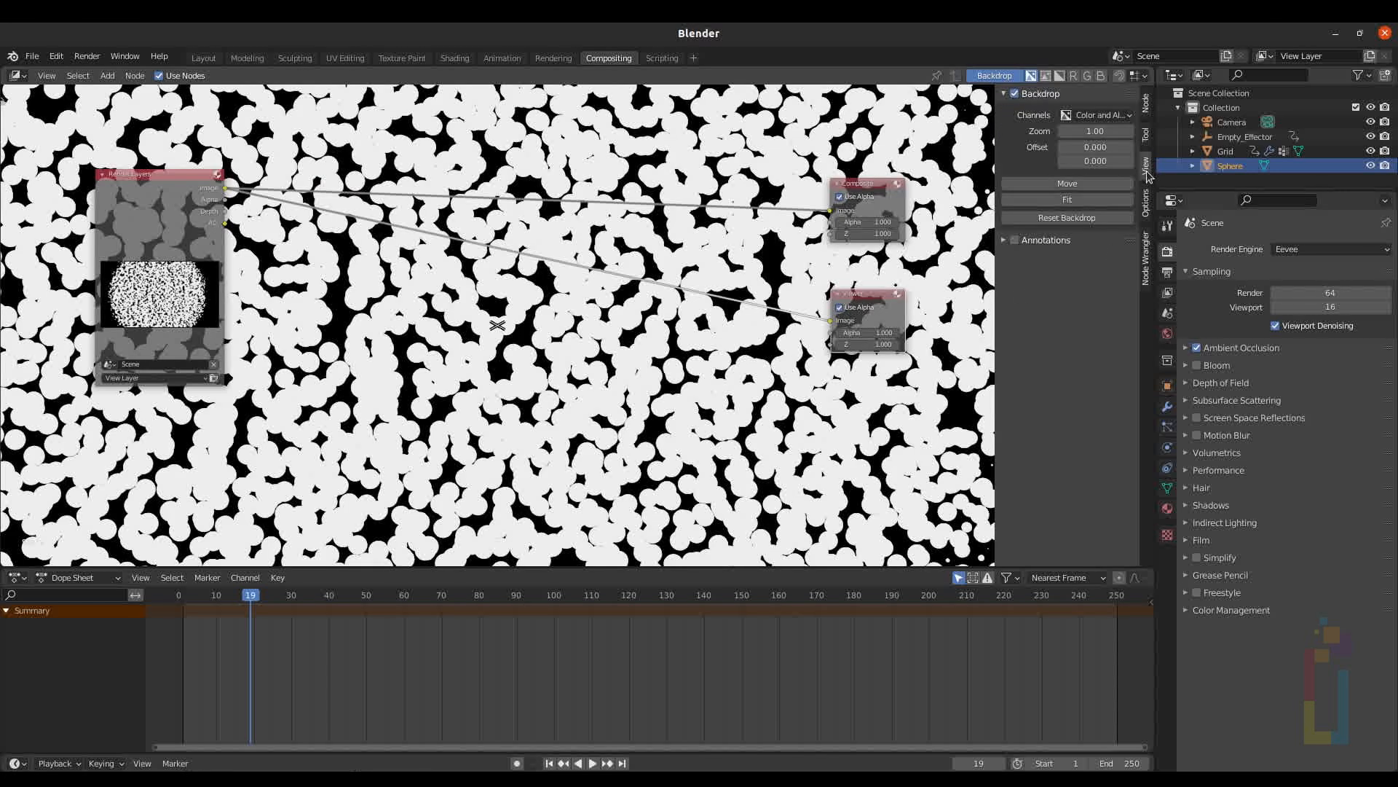
pyautogui.click(1069, 198)
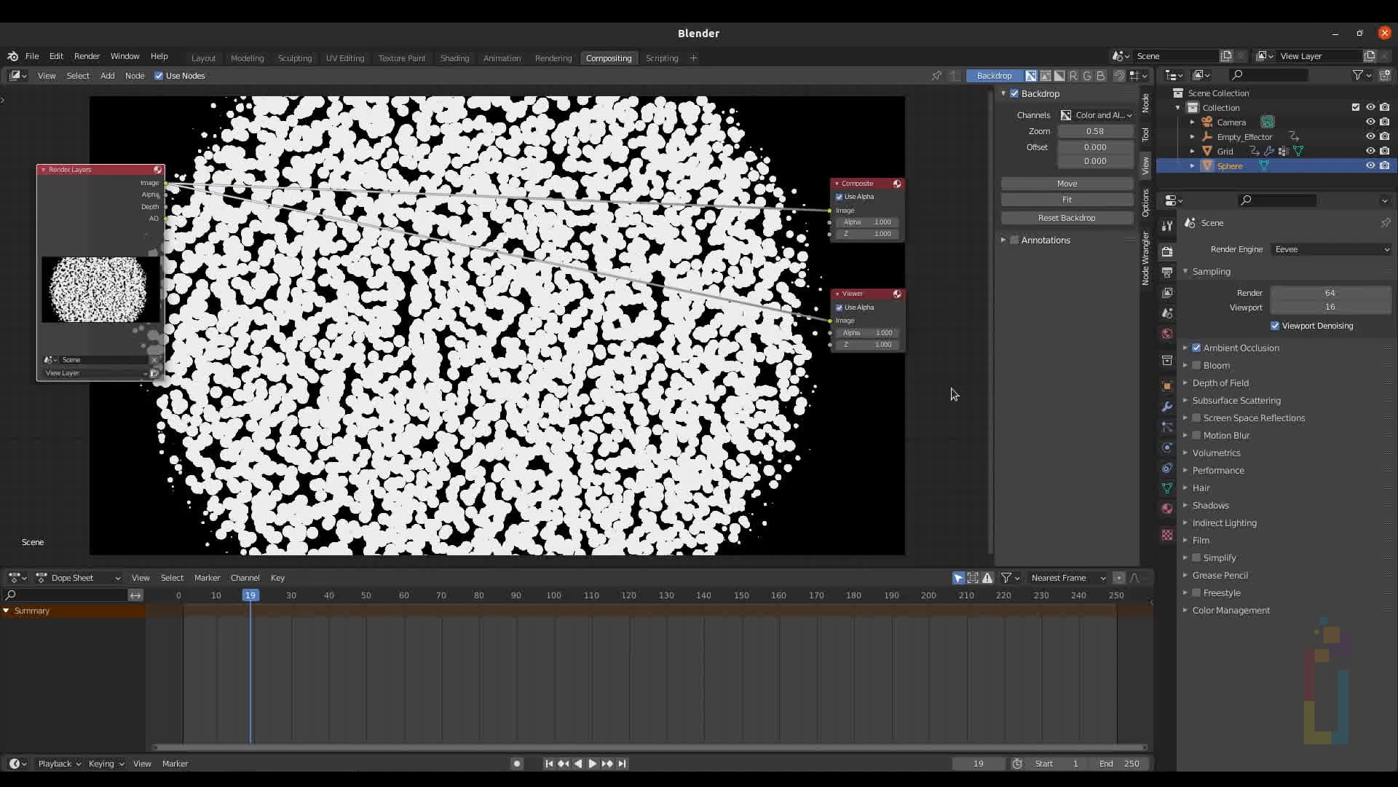
# Add an Image node beside the Render Layers node and load the photo of the three dogs into it.
pyautogui.hotkey('shift', 'a')
pyautogui.press('s')
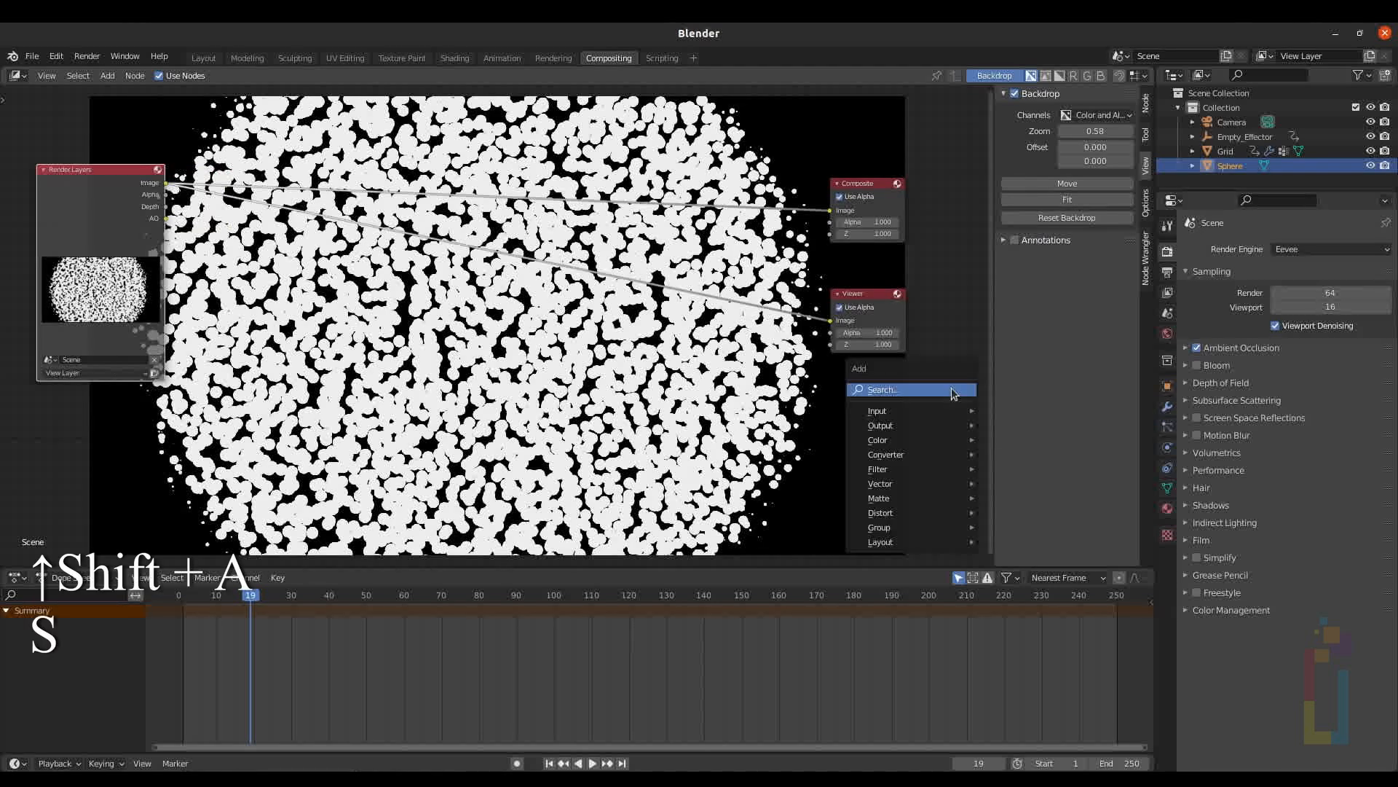
pyautogui.write('image')
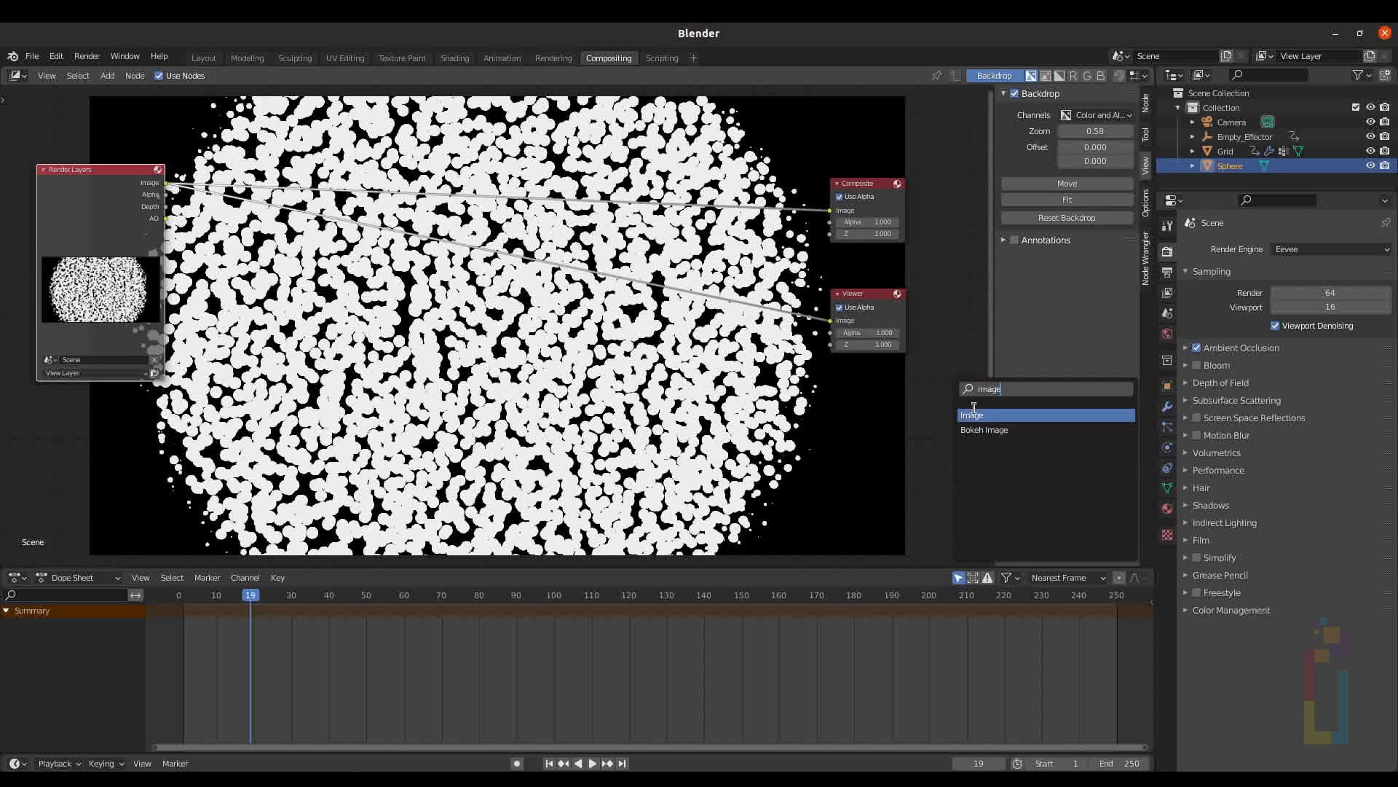
pyautogui.click(977, 413)
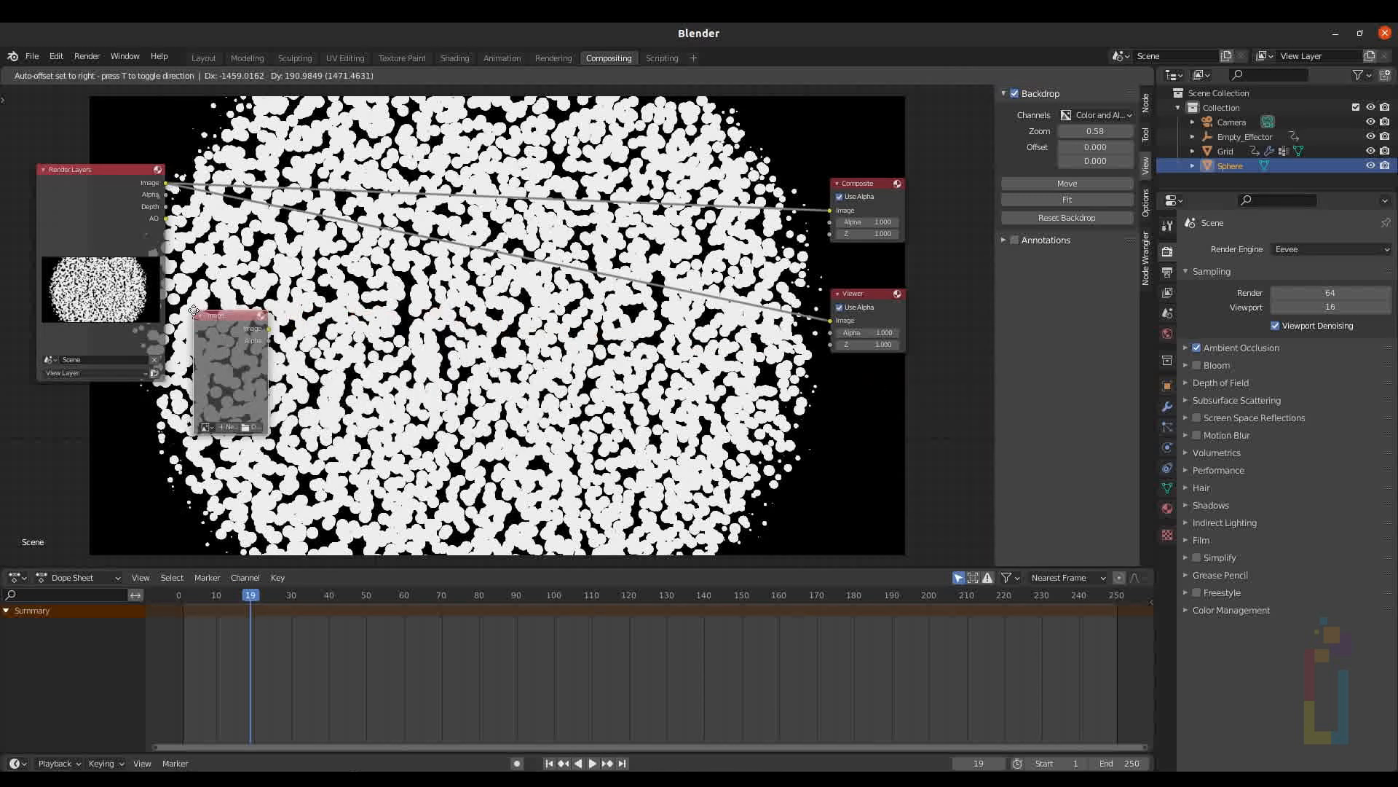
pyautogui.click(211, 330)
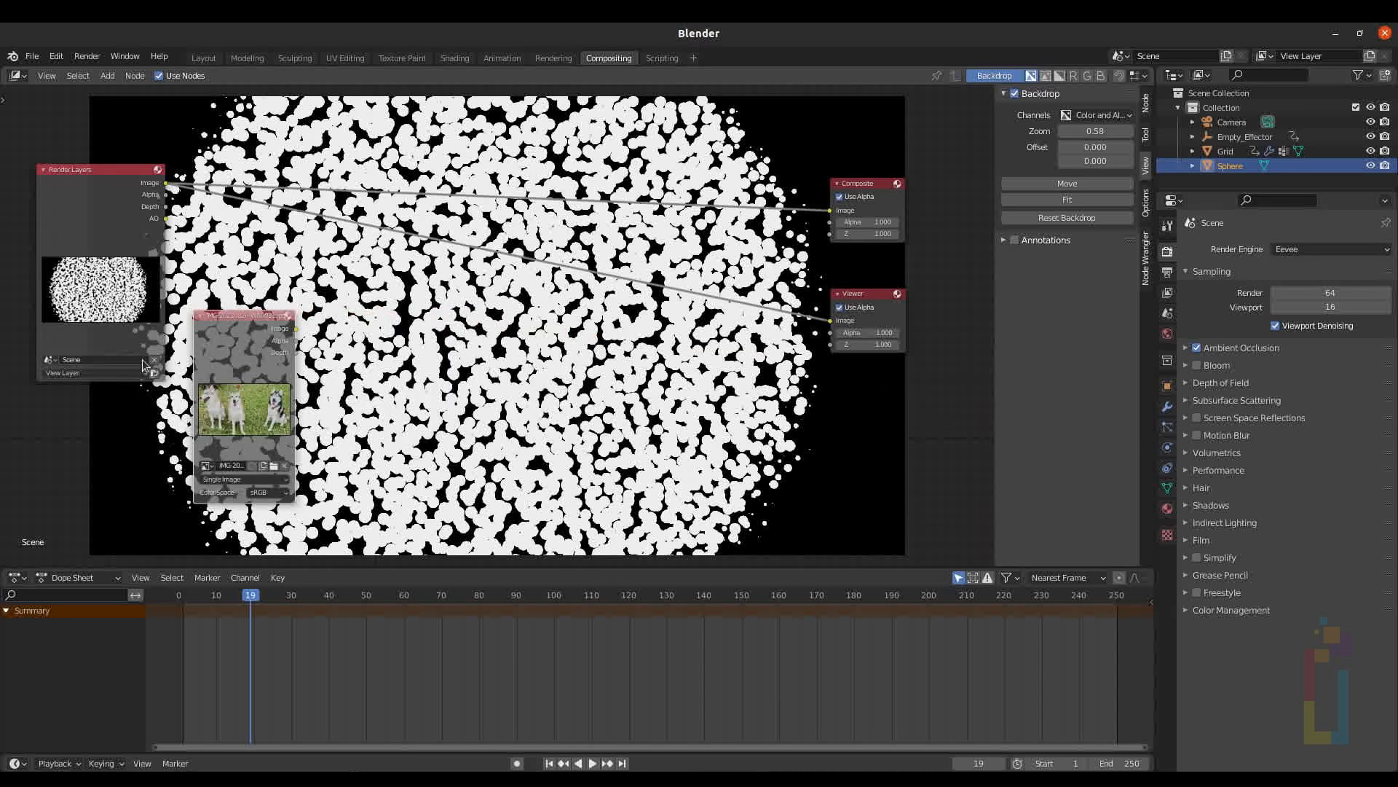
pyautogui.moveTo(249, 322); pyautogui.dragTo(237, 331)
# Add a Set Alpha node between the Image node and the Viewer node.
pyautogui.hotkey('shift', 'a')
pyautogui.write('s')
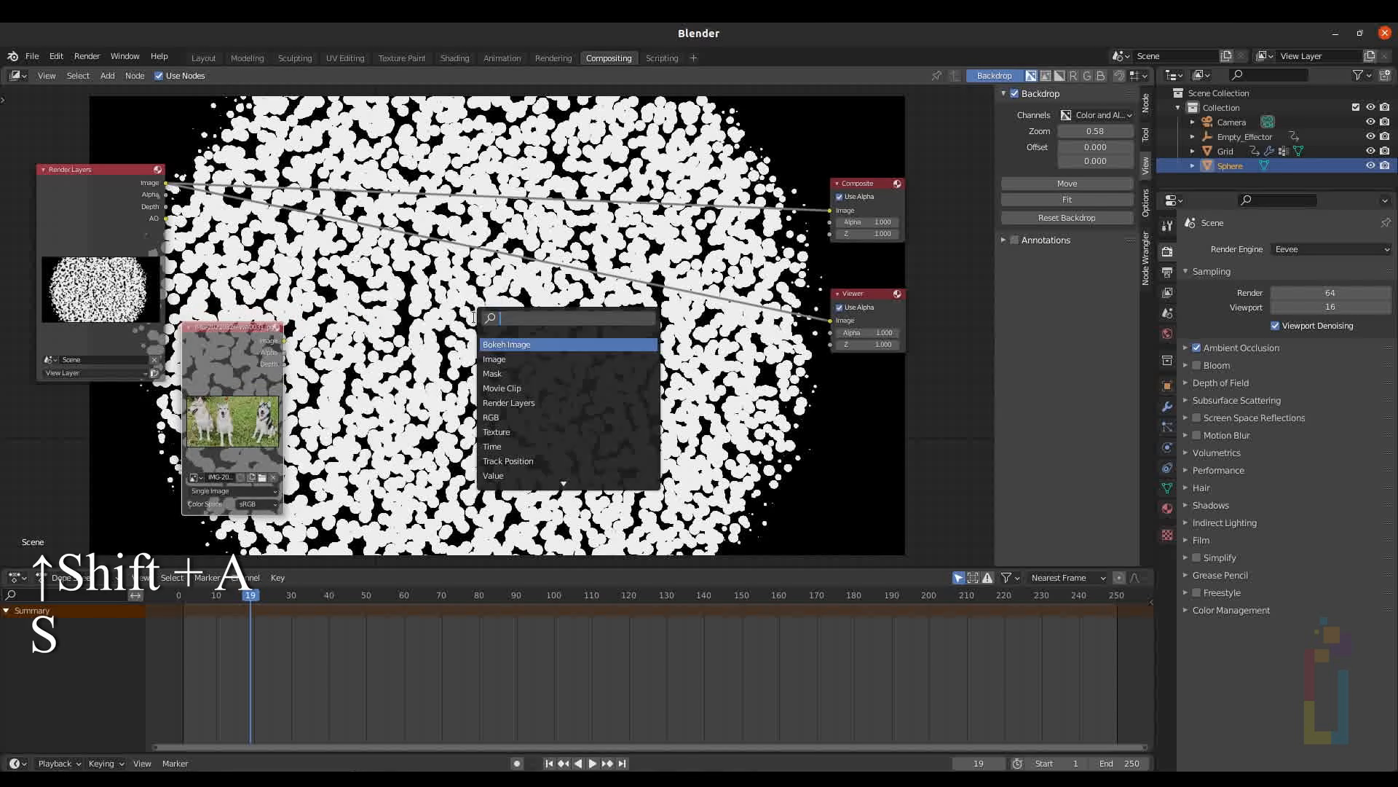
pyautogui.write('set')
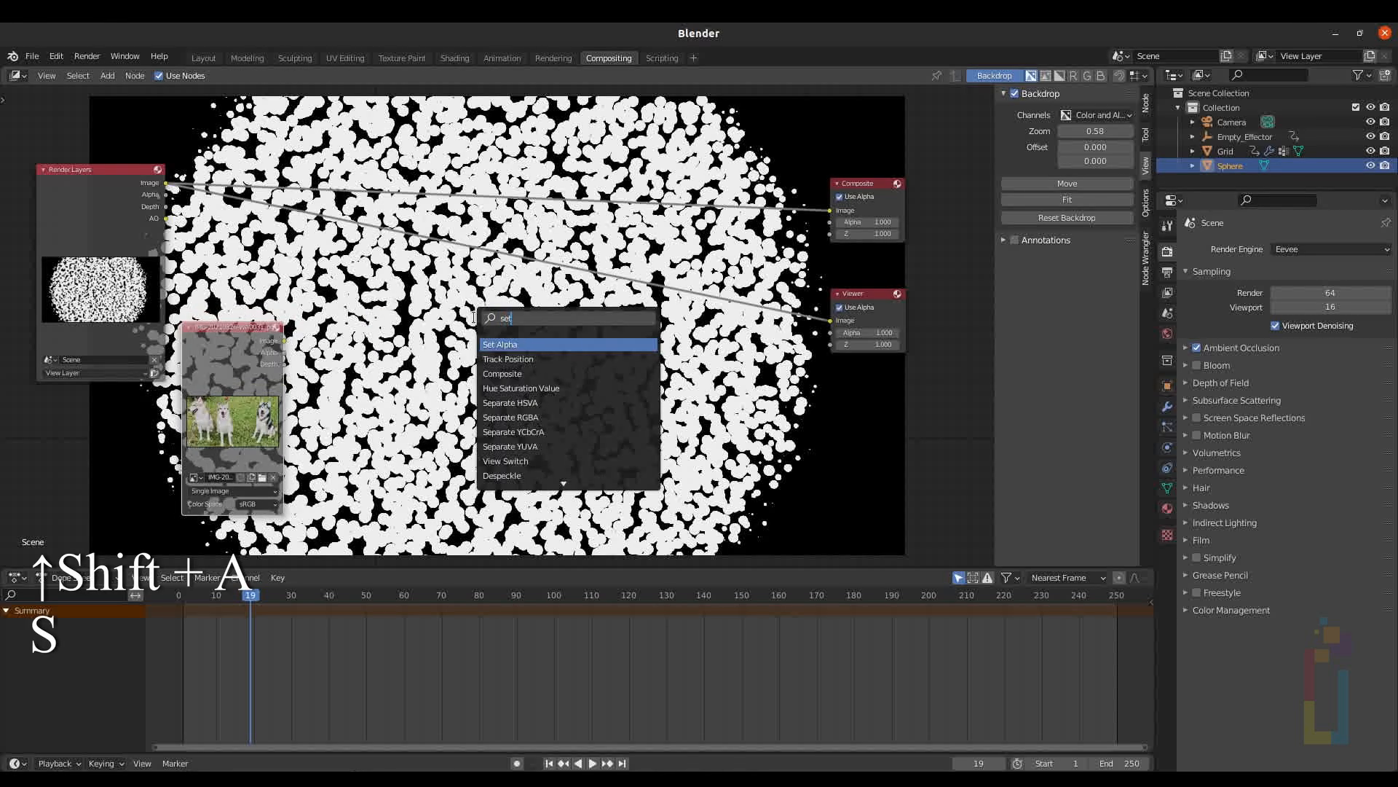
pyautogui.click(498, 344)
pyautogui.click(397, 298)
# Connect the photo to Set Alpha's image input, the Render Layers image to its alpha, and its output to the Viewer.
pyautogui.moveTo(284, 340); pyautogui.dragTo(373, 323)
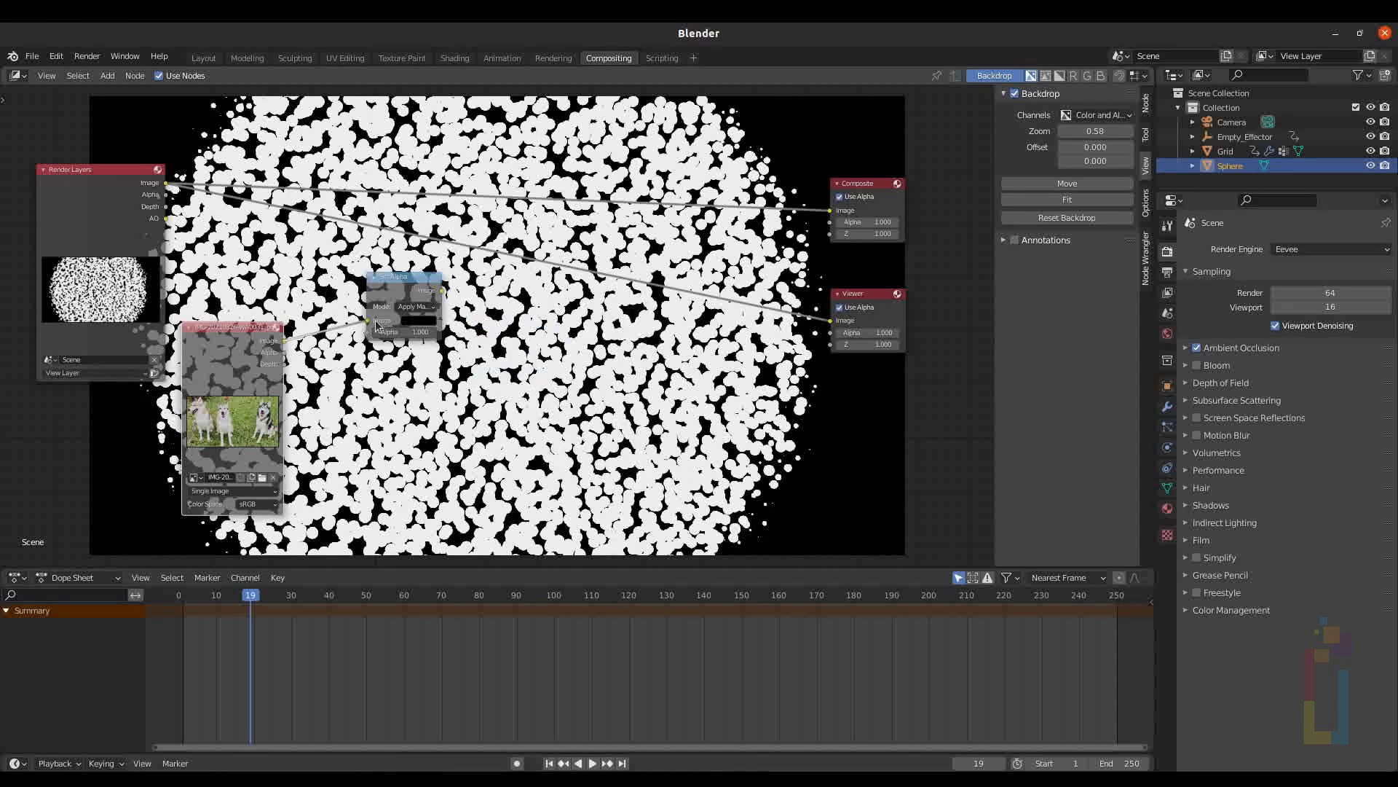
pyautogui.moveTo(367, 332); pyautogui.dragTo(168, 184)
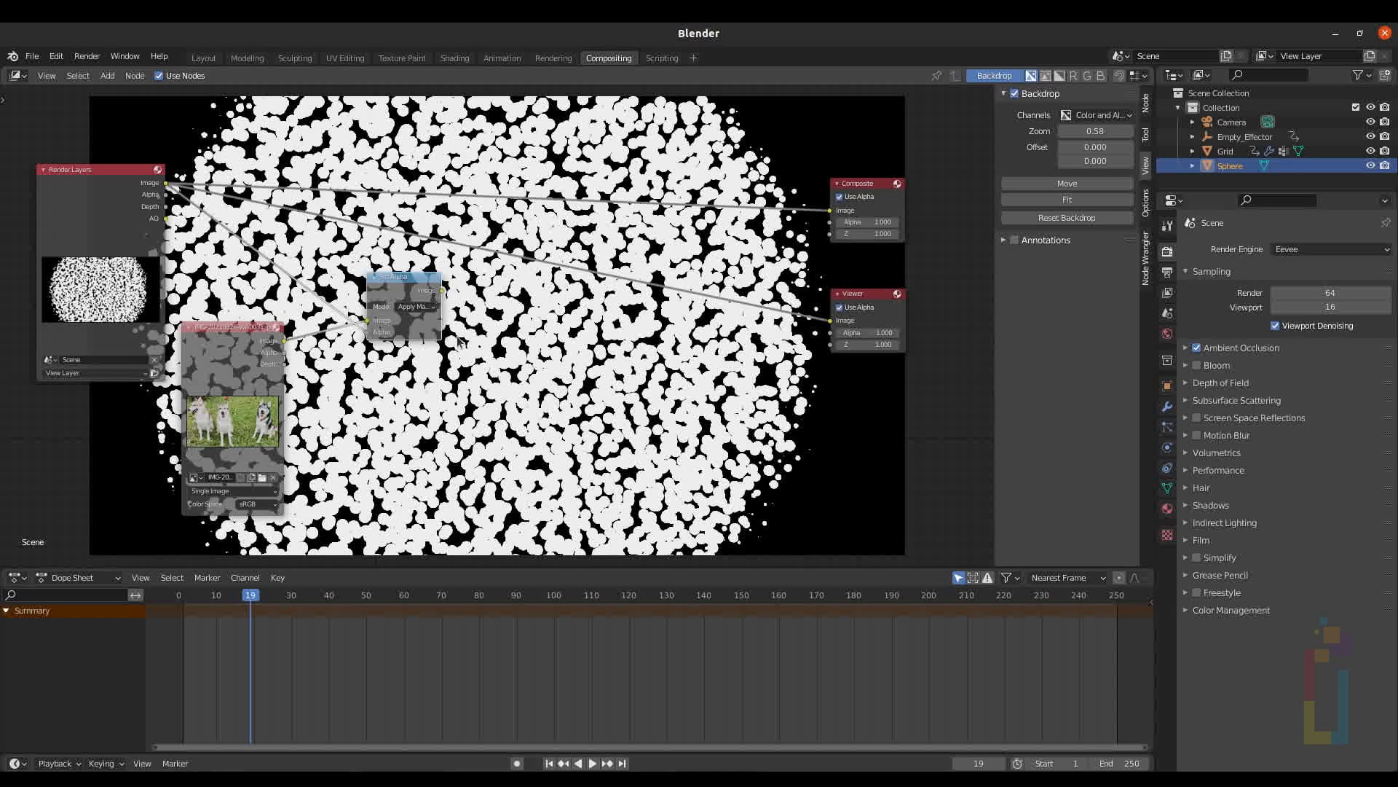
pyautogui.moveTo(443, 291); pyautogui.dragTo(828, 328)
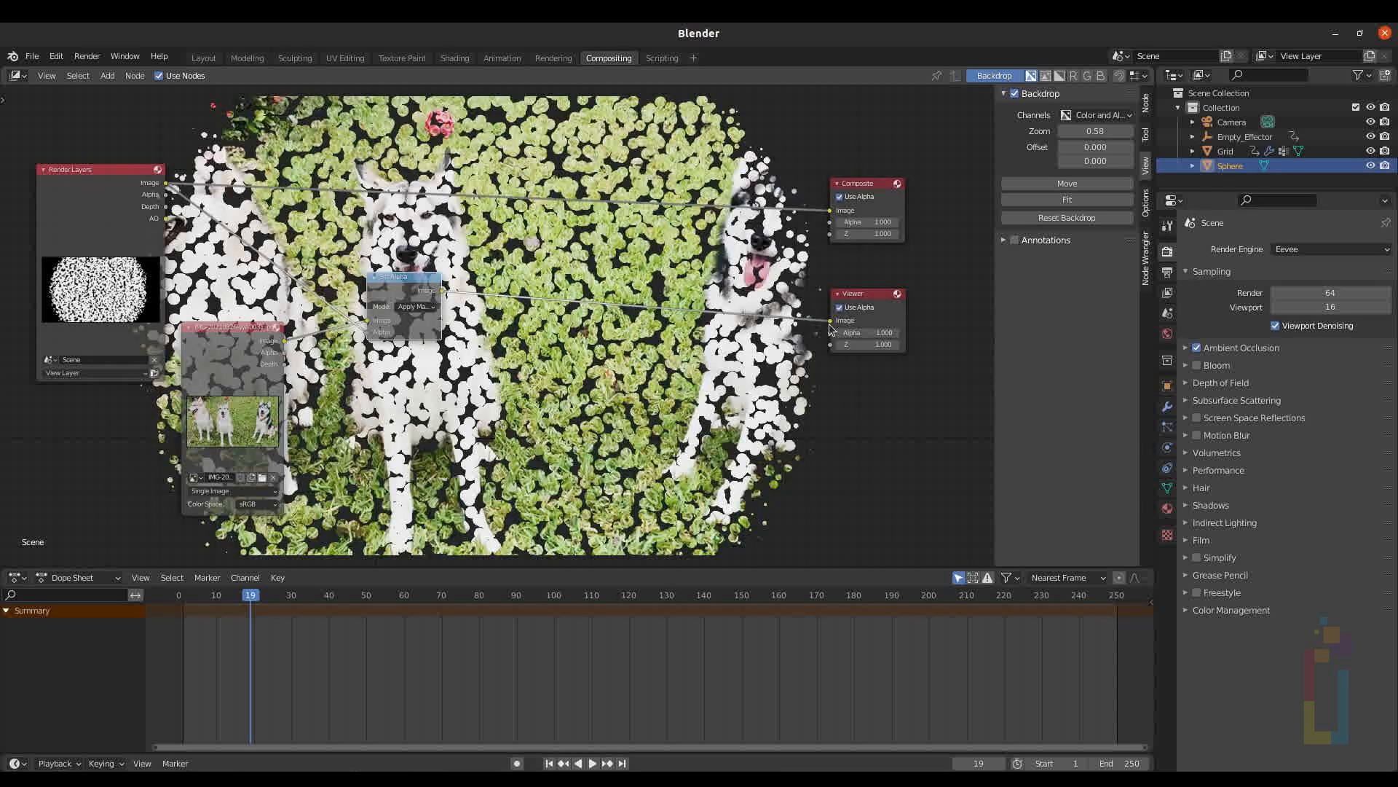
pyautogui.moveTo(386, 277); pyautogui.dragTo(373, 310)
# Insert a Mix node between Set Alpha and the Viewer, set it to Multiply, and connect the AO pass to its second image input.
pyautogui.hotkey('shift', 'a')
pyautogui.press('s')
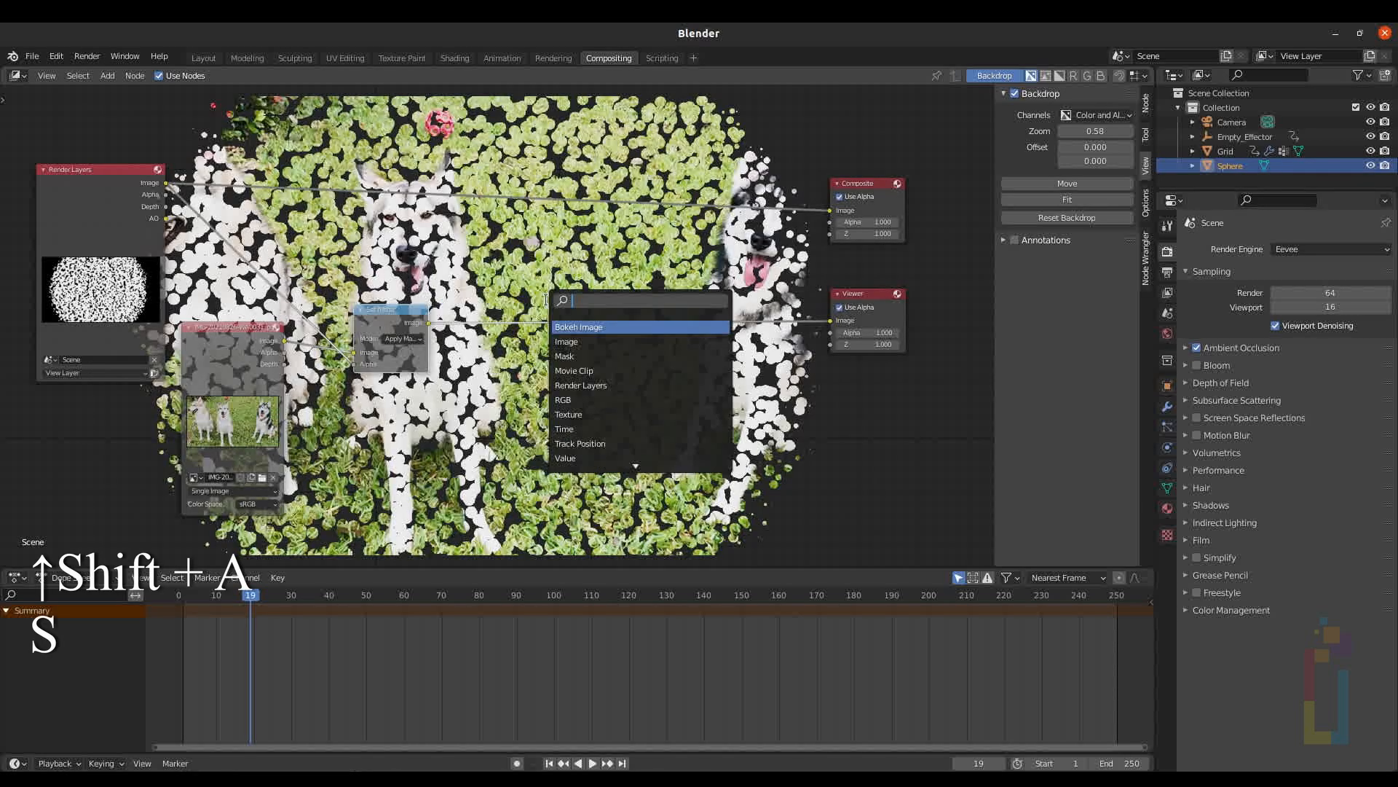
pyautogui.write('mix')
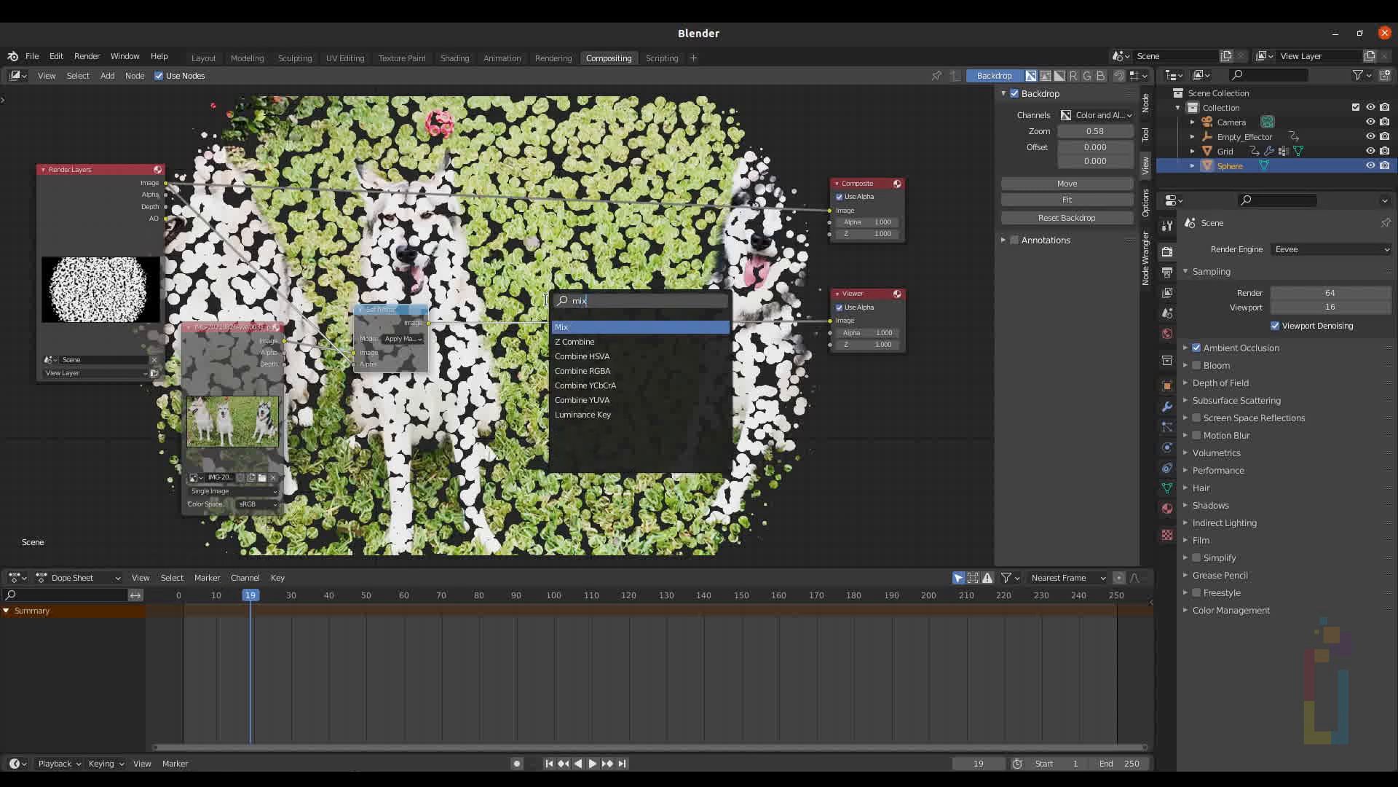
pyautogui.press('Return')
pyautogui.click(610, 304)
pyautogui.click(605, 309)
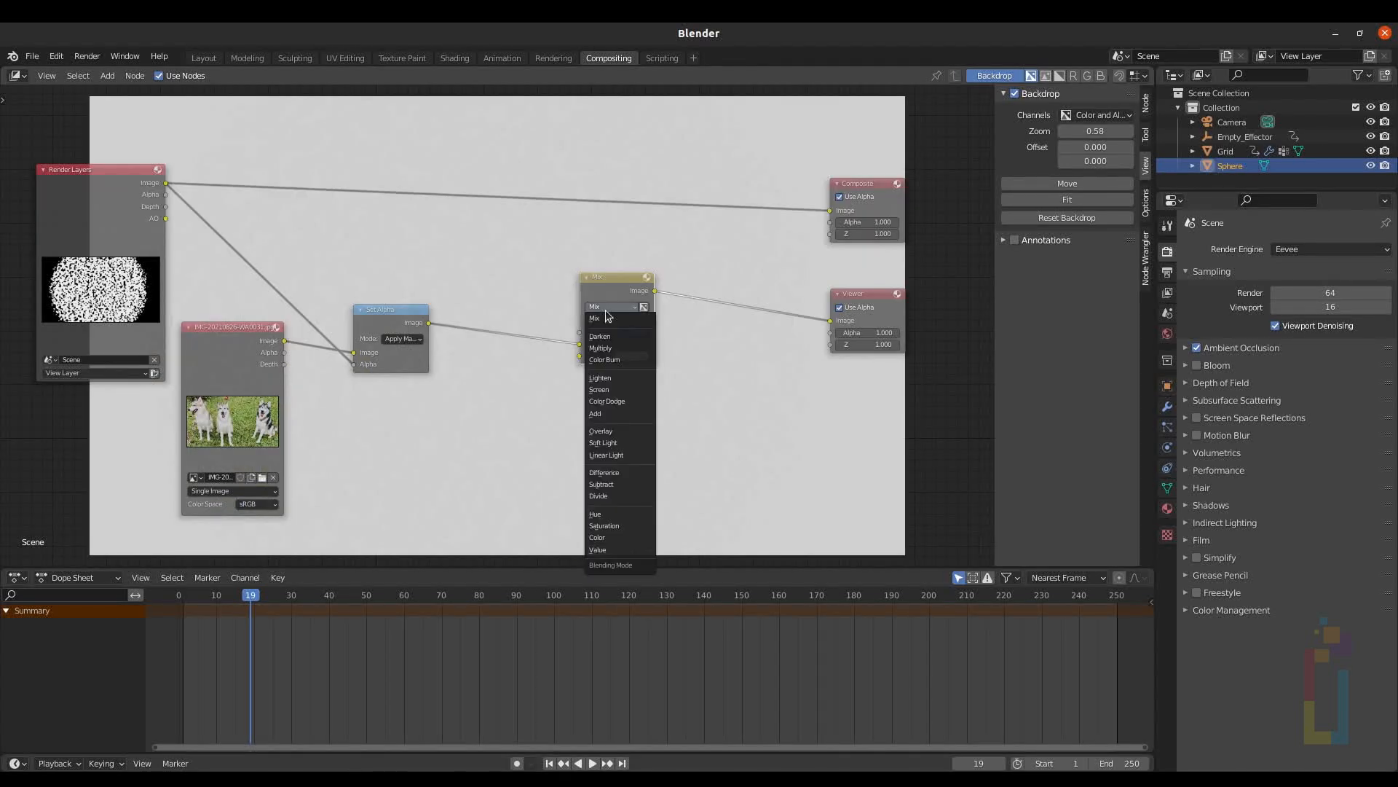
pyautogui.click(616, 349)
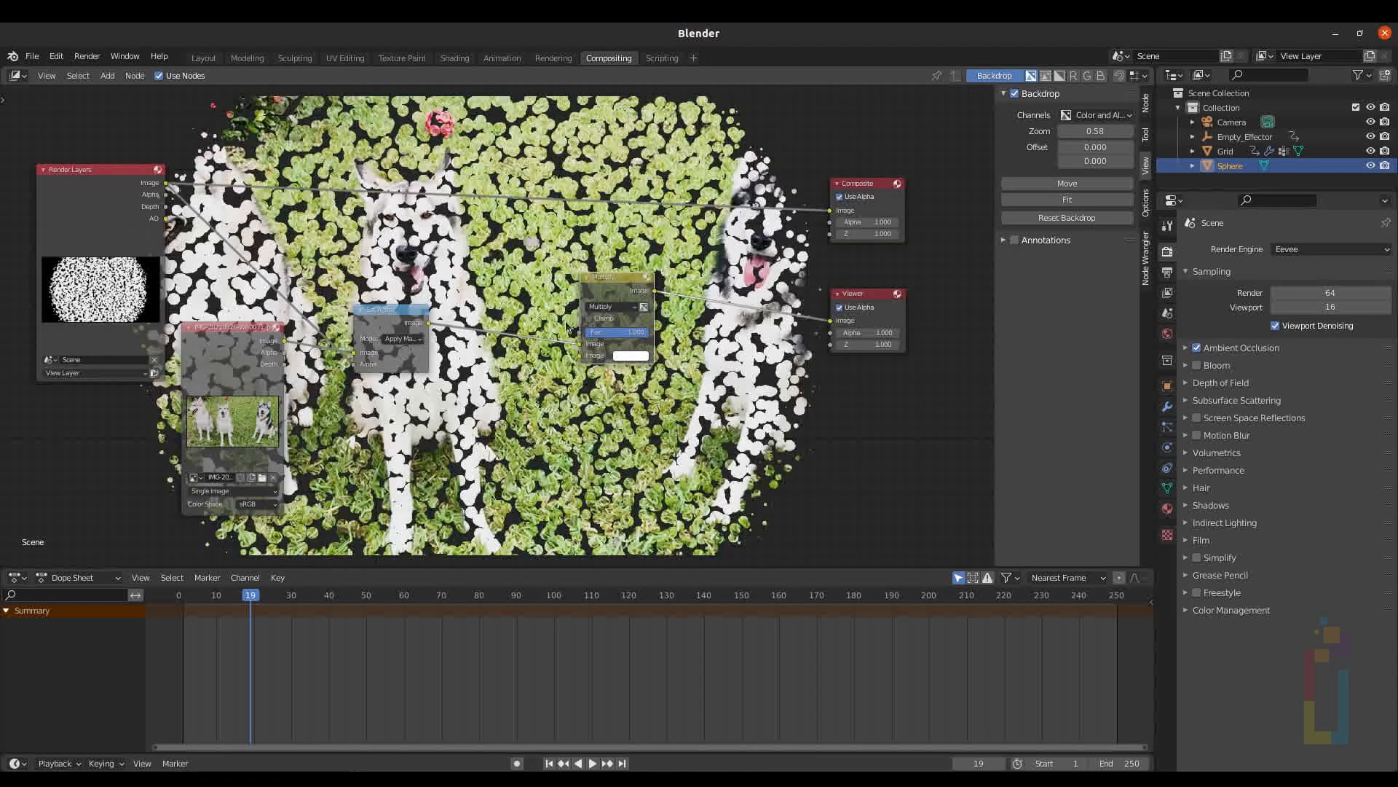
pyautogui.moveTo(579, 357); pyautogui.dragTo(192, 225)
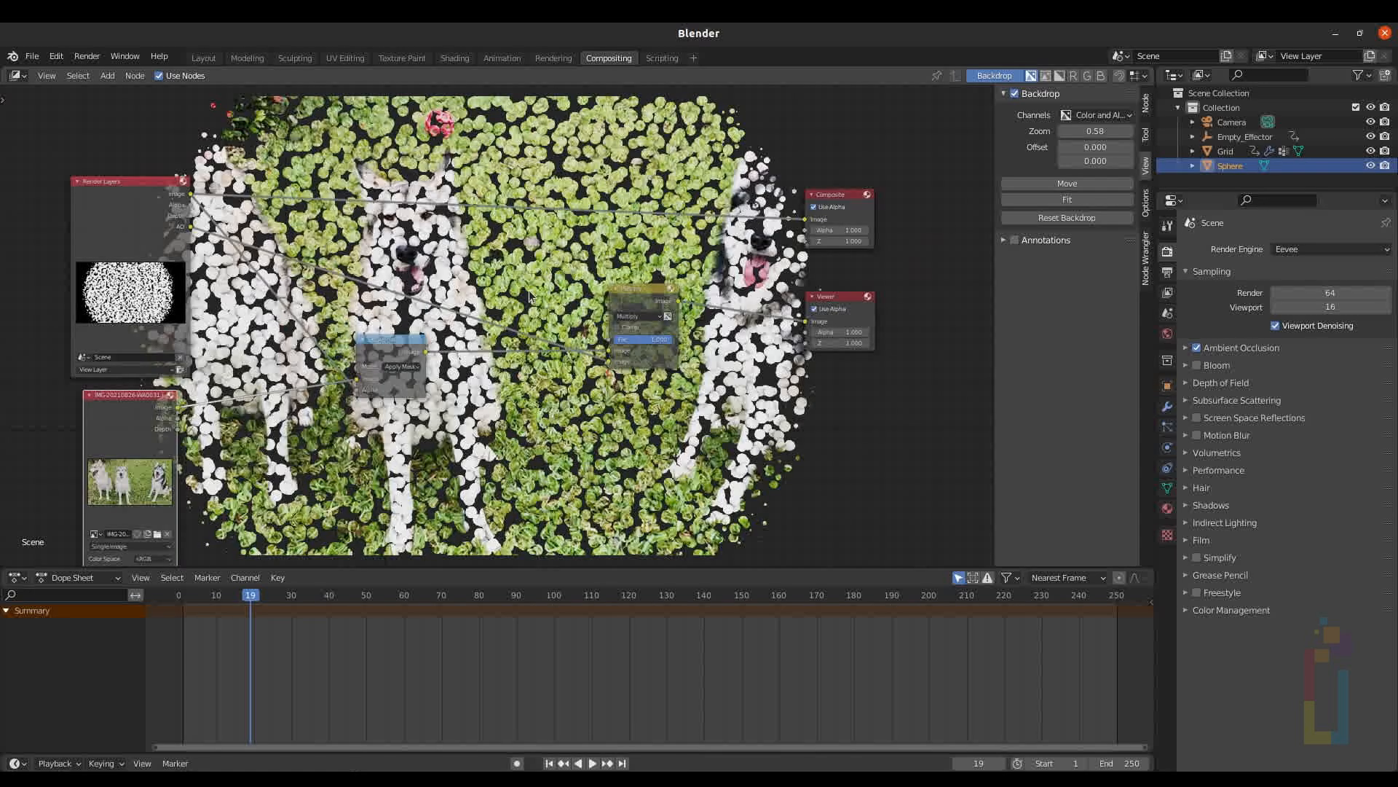
# Add an Ellipse Mask node below Set Alpha with a width of 0.517, and connect its mask to the Multiply node's factor.
pyautogui.hotkey('shift', 'a')
pyautogui.click(529, 291)
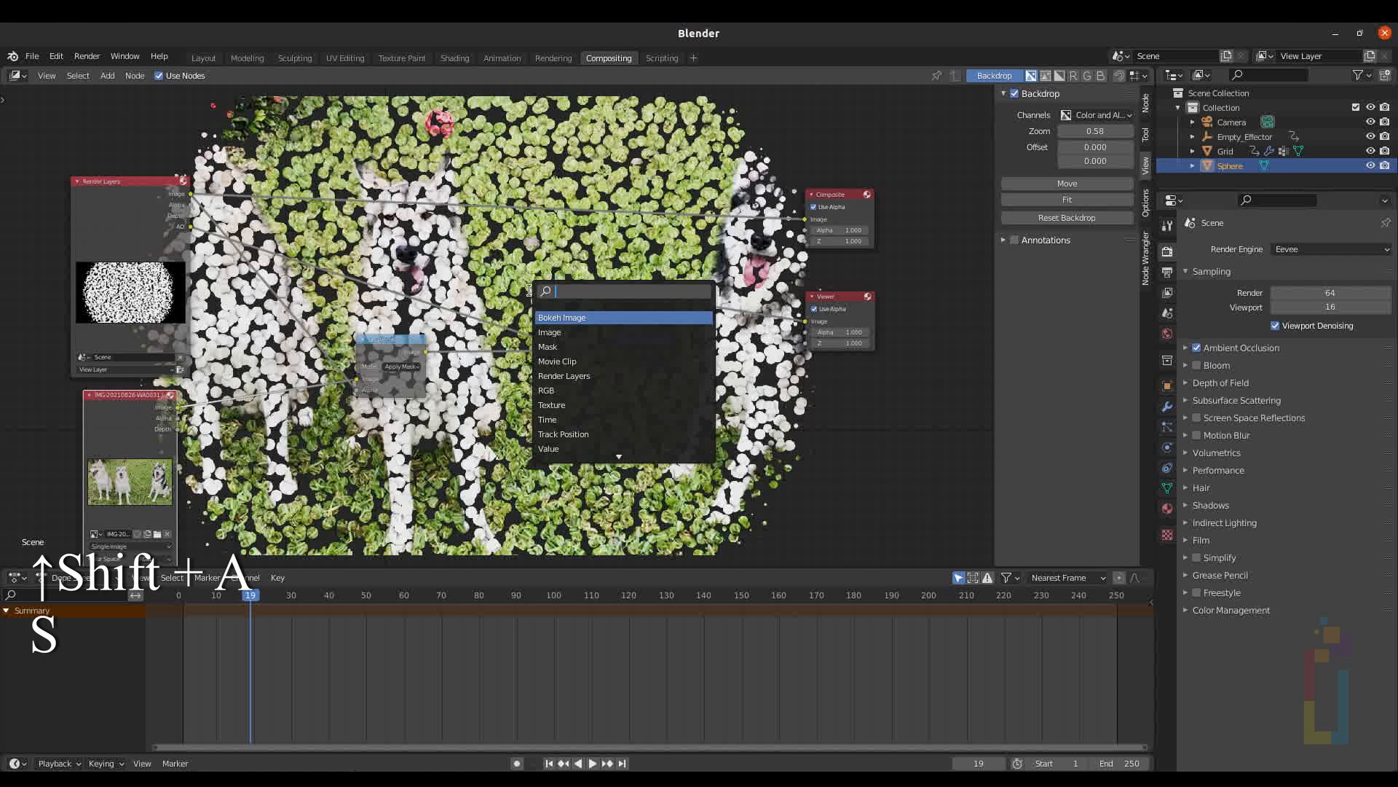
pyautogui.write('ellipse')
pyautogui.press('Return')
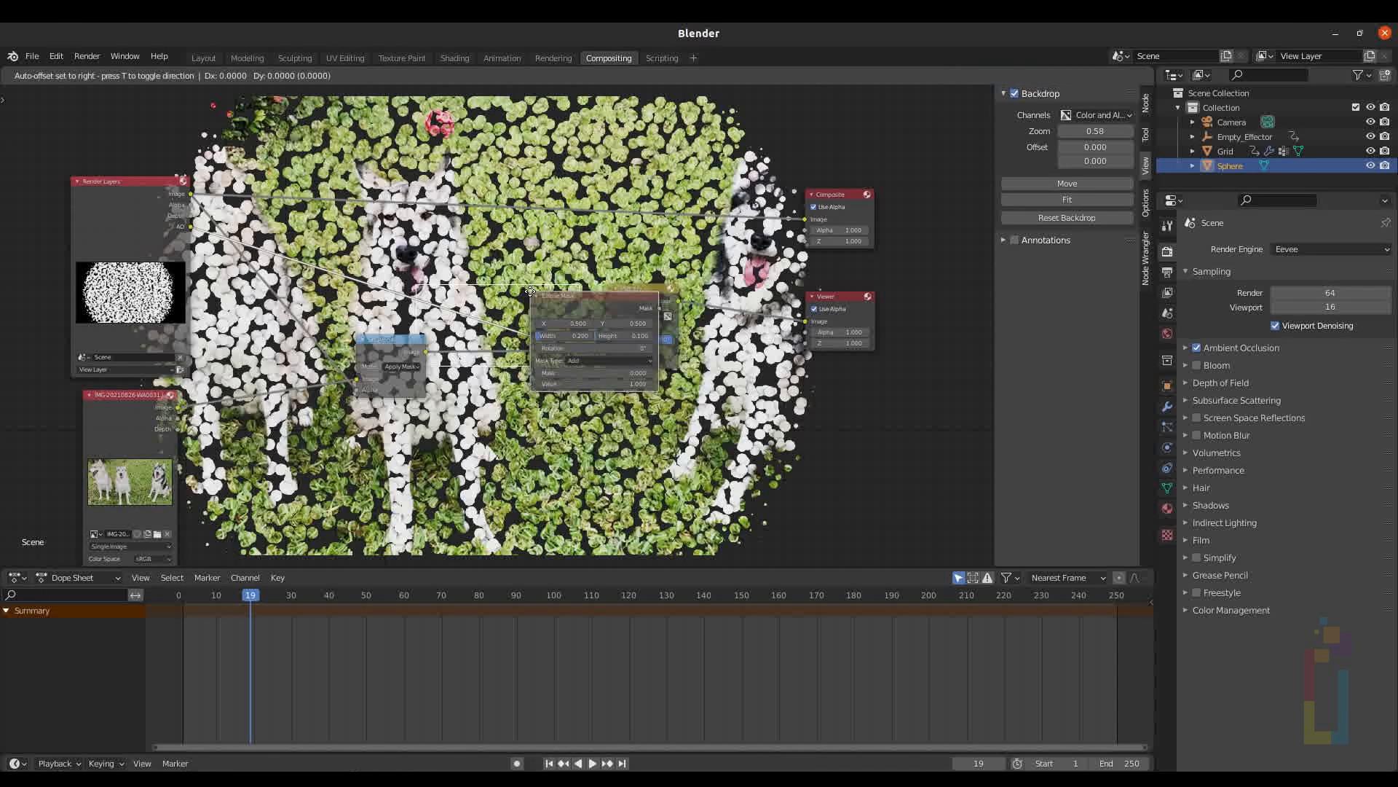
pyautogui.click(317, 427)
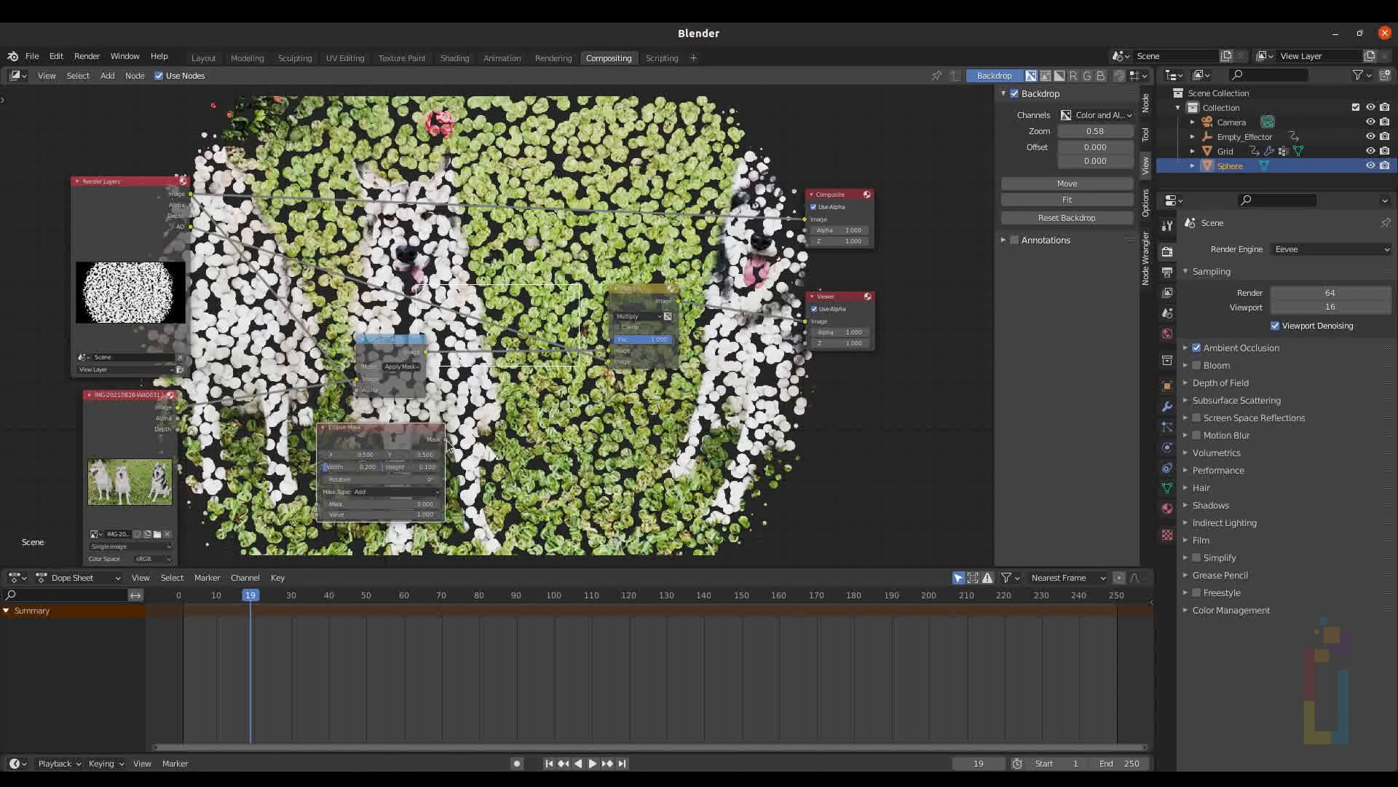
pyautogui.moveTo(500, 405); pyautogui.dragTo(611, 340)
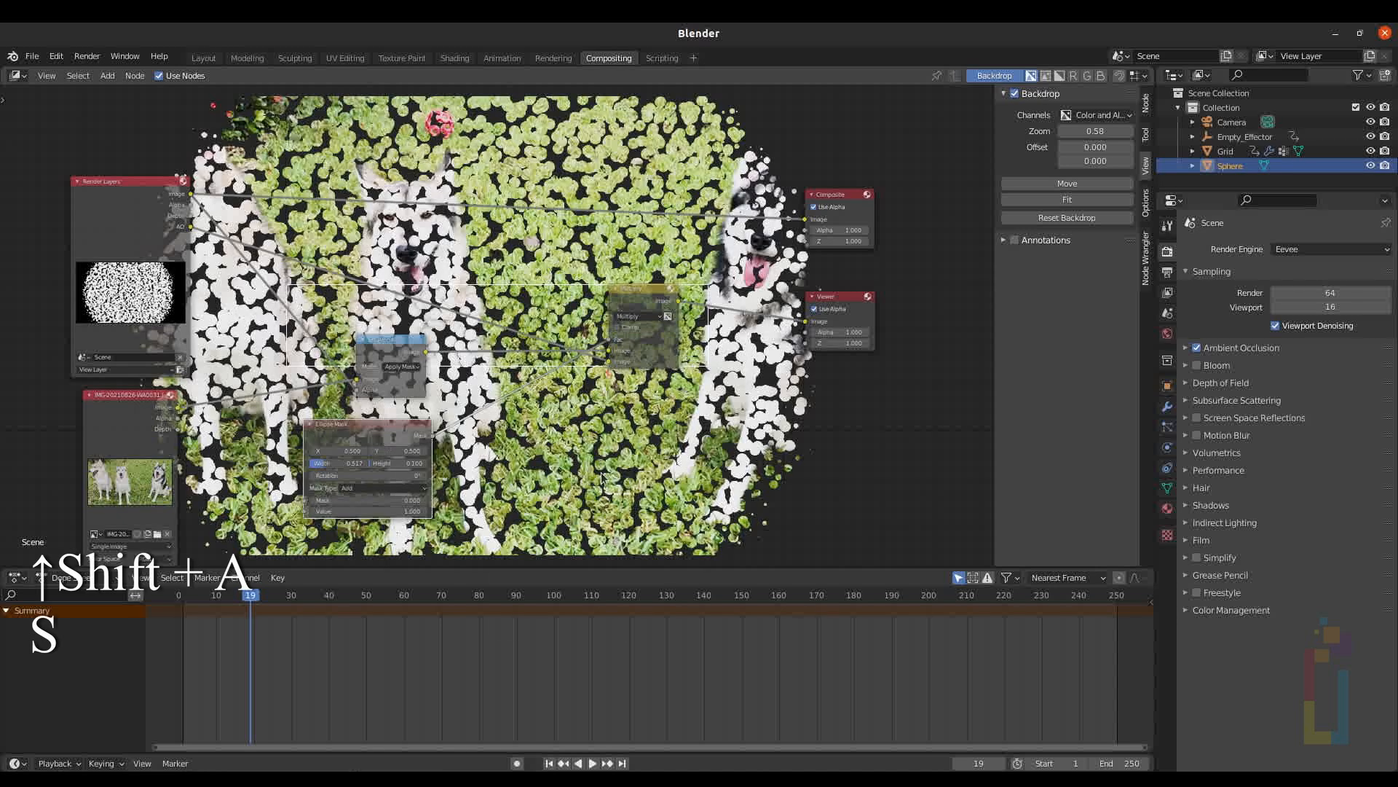
# Insert an Invert node between the Ellipse Mask and the Multiply factor, and preview the inverted mask in the Viewer.
pyautogui.hotkey('shift', 'a')
pyautogui.write('invert')
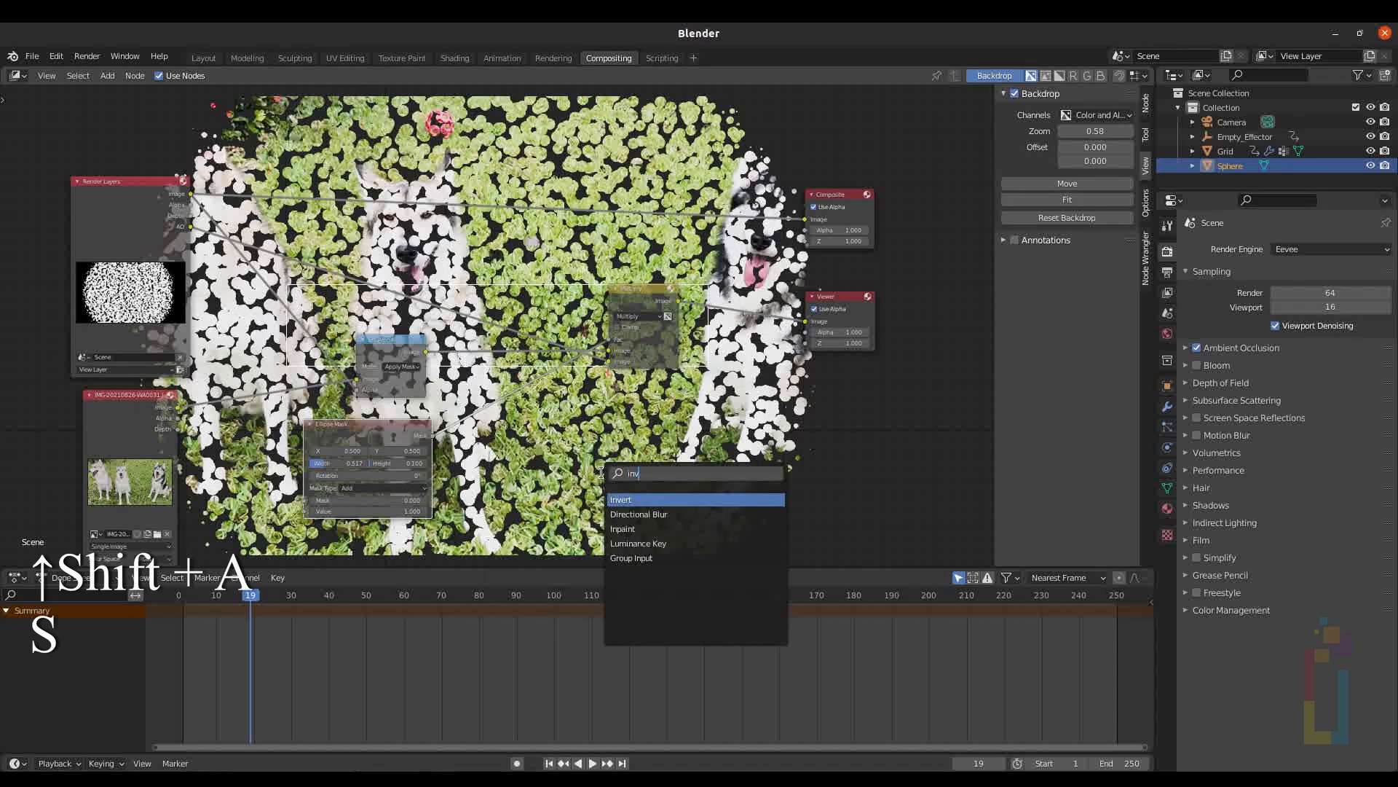
pyautogui.press('Return')
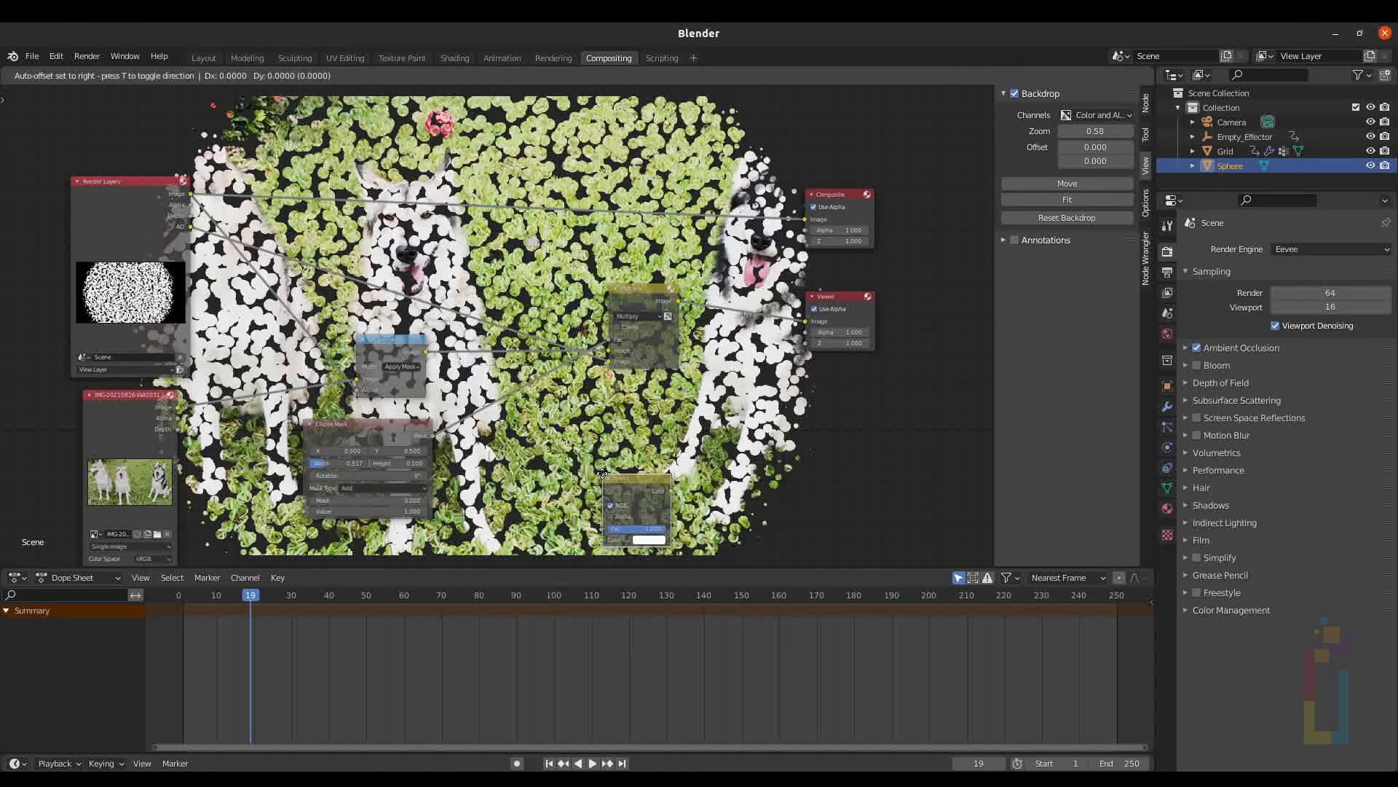
pyautogui.click(494, 388)
pyautogui.moveTo(493, 389); pyautogui.dragTo(482, 409)
pyautogui.moveTo(530, 418); pyautogui.dragTo(808, 324)
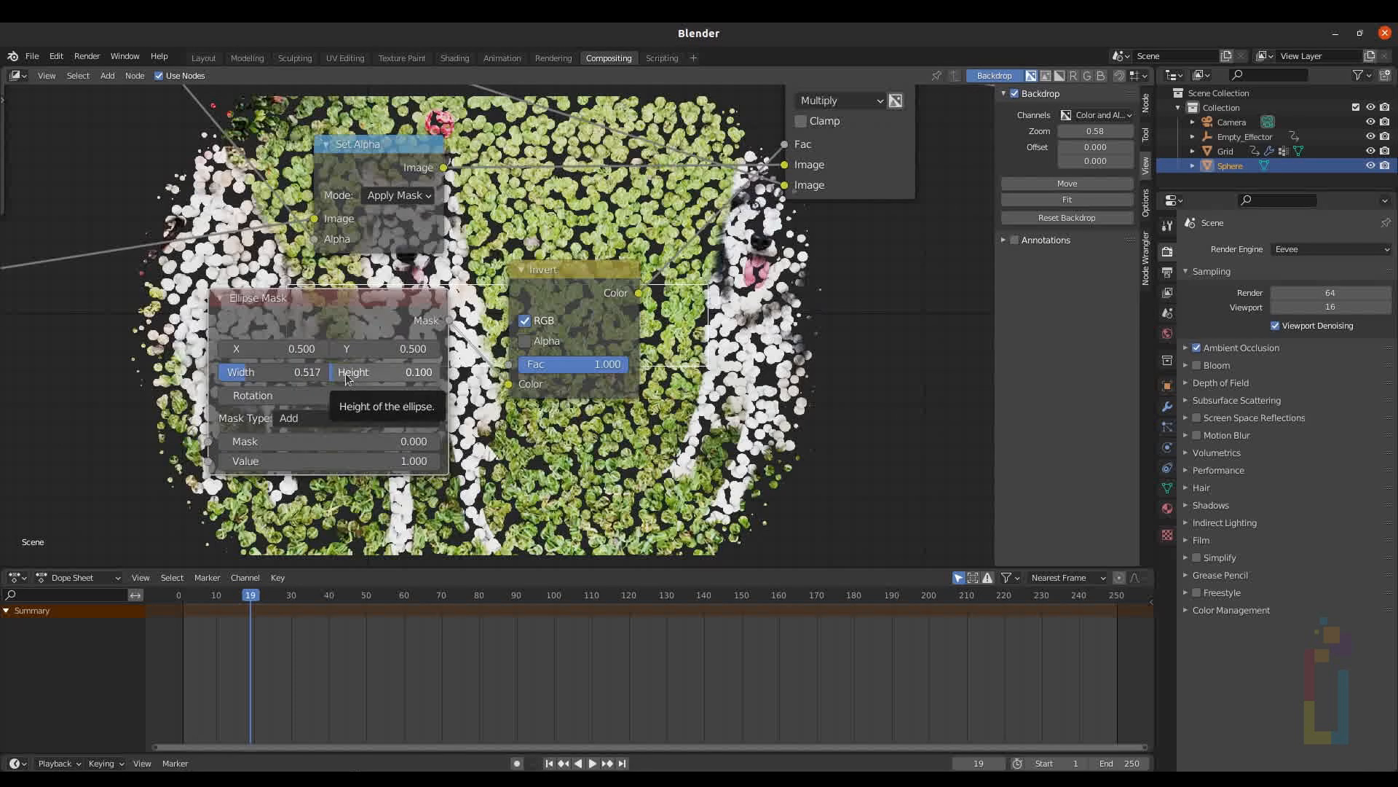
# Drive the Ellipse Mask's height with a driver copied from its width, and reconnect the Multiply output to the Viewer.
pyautogui.rightClick(261, 376)
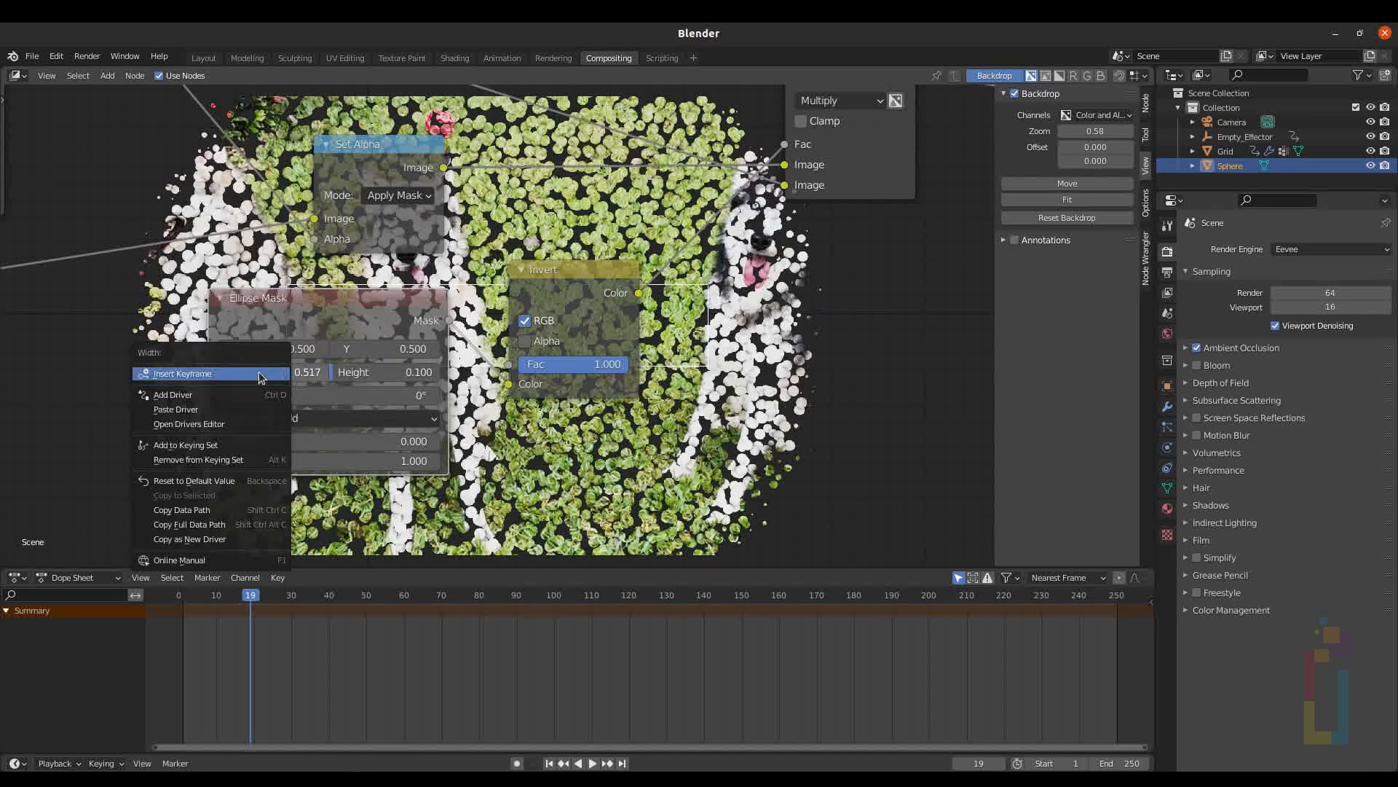
pyautogui.click(221, 540)
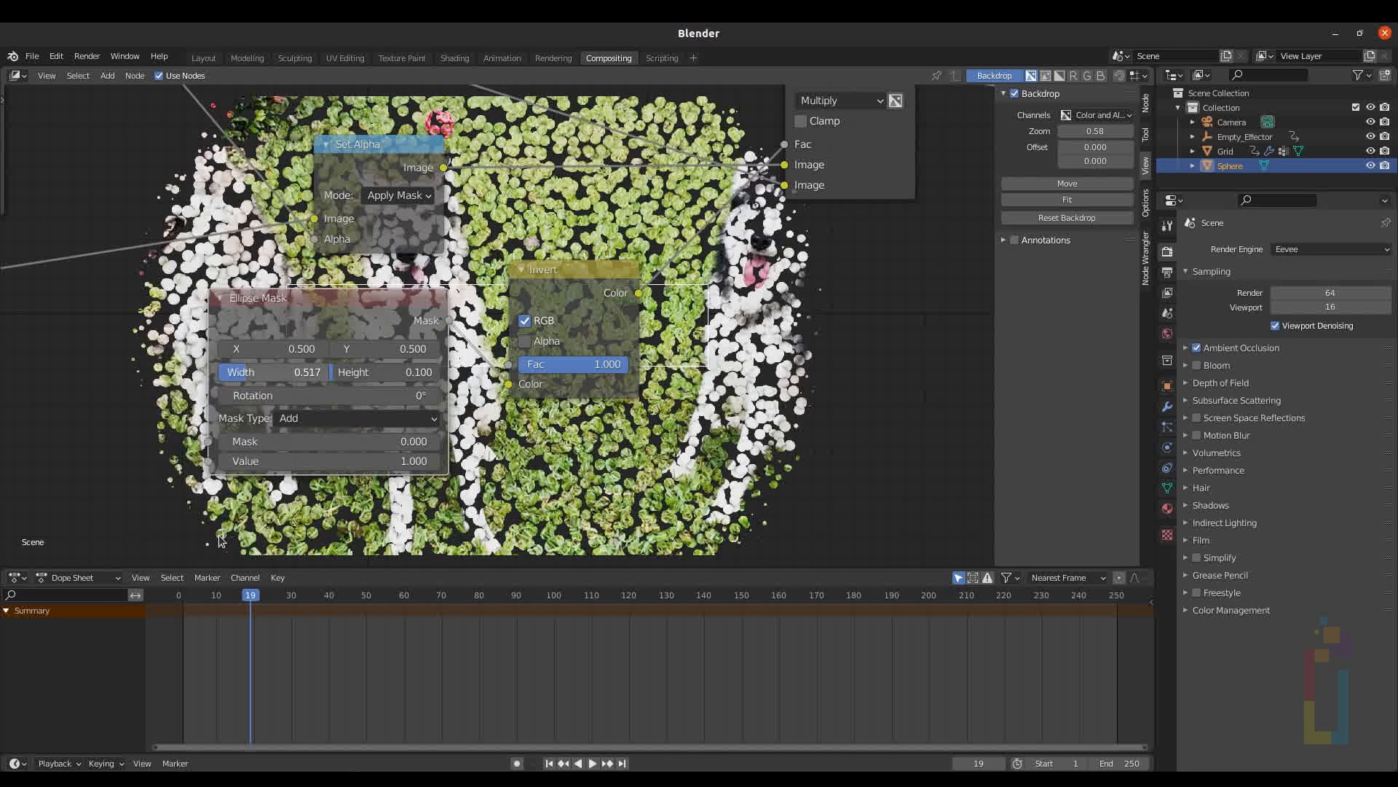
pyautogui.rightClick(391, 374)
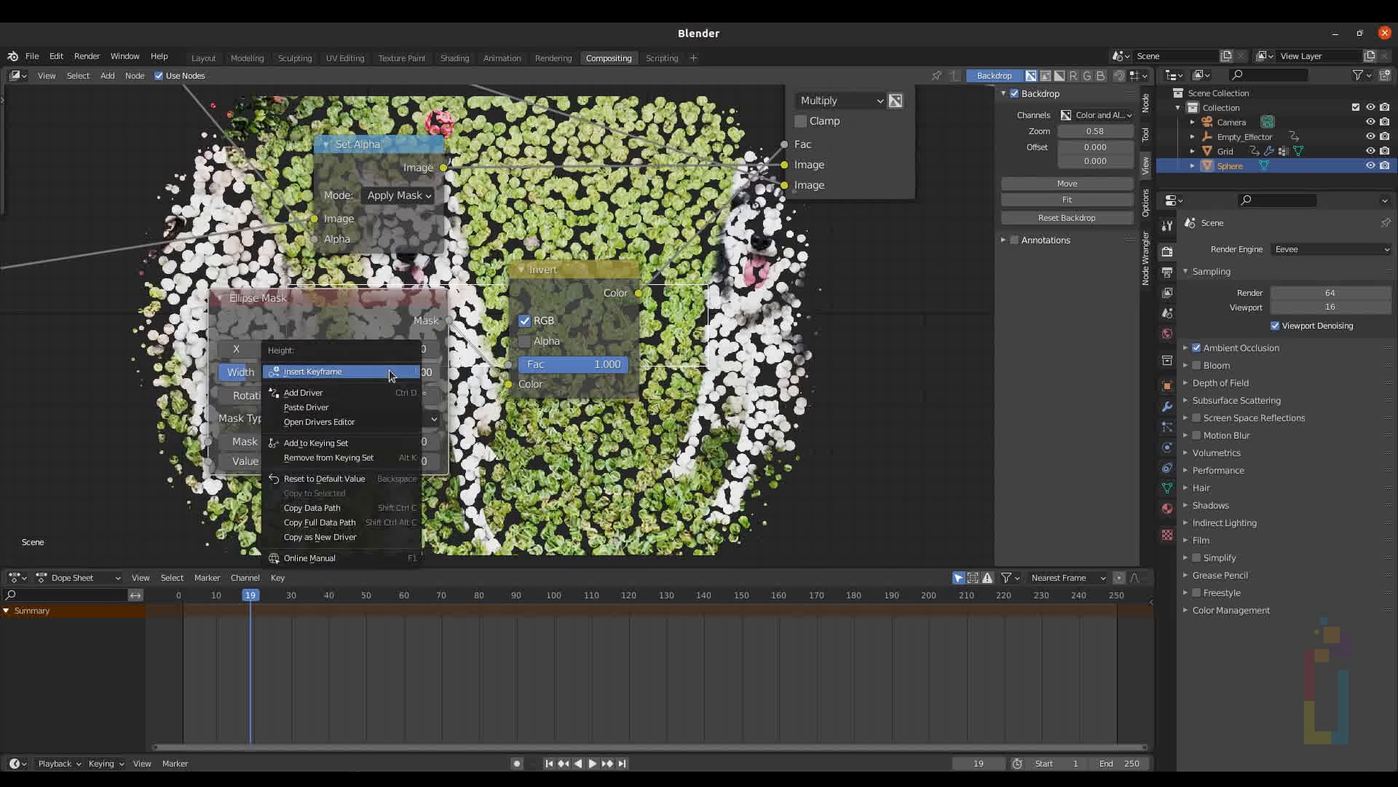
pyautogui.click(356, 406)
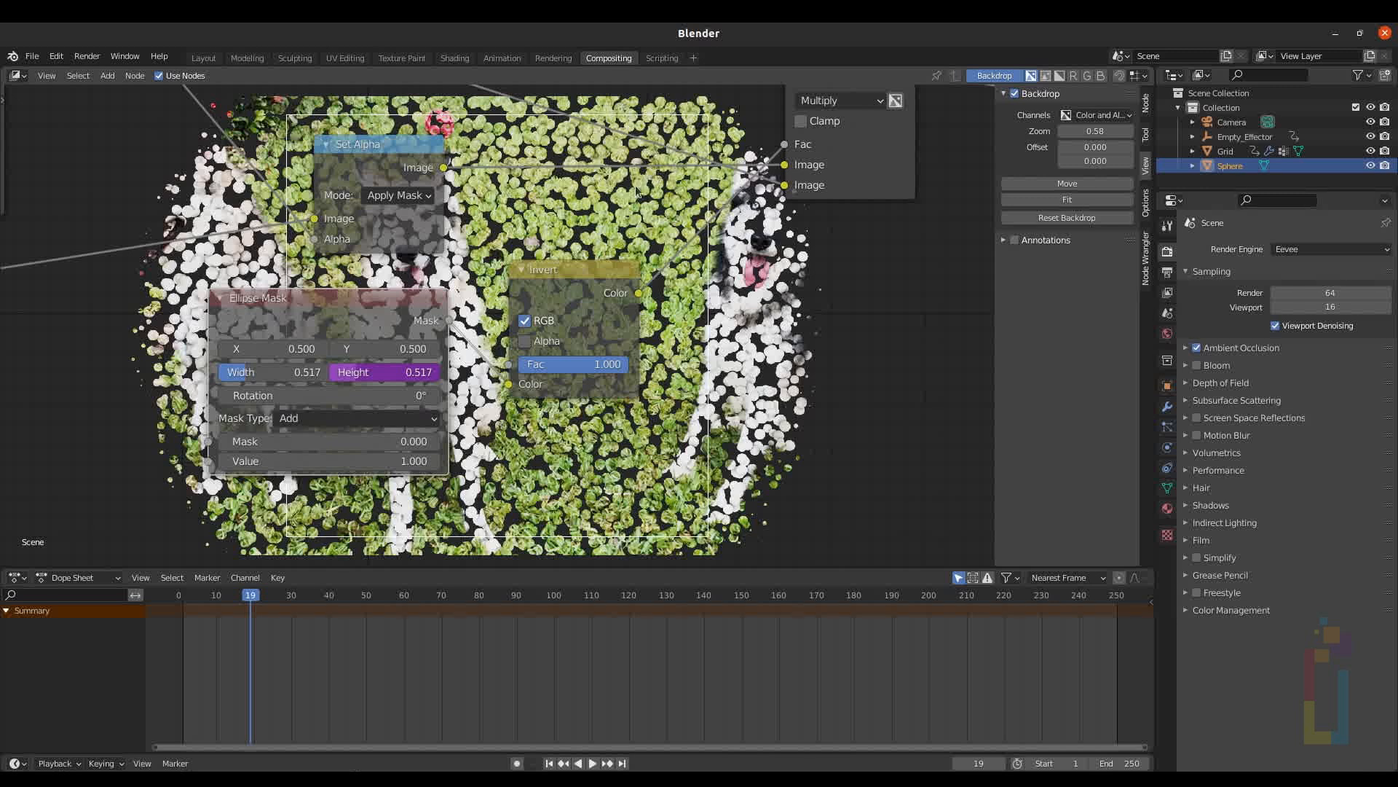
pyautogui.press('Home')
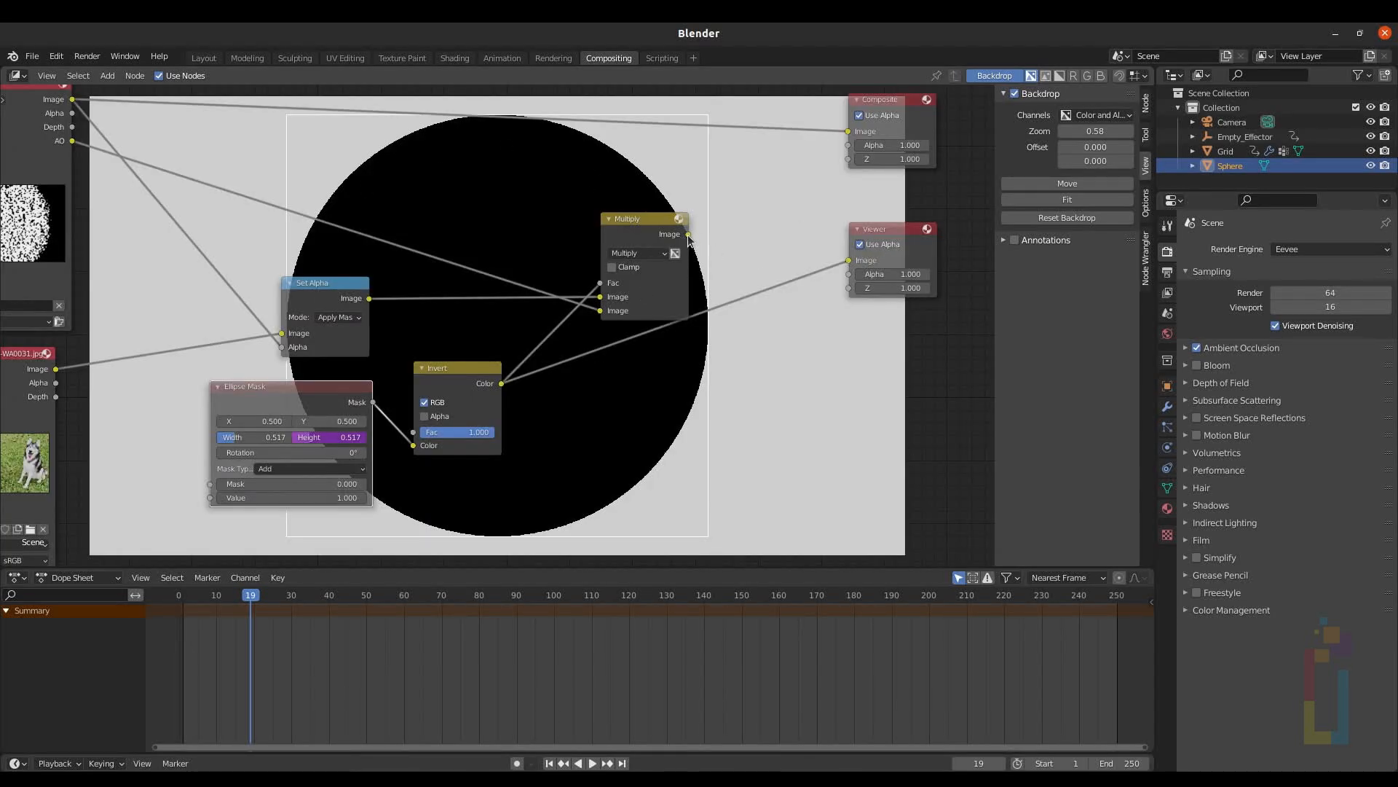
pyautogui.moveTo(688, 234); pyautogui.dragTo(849, 260)
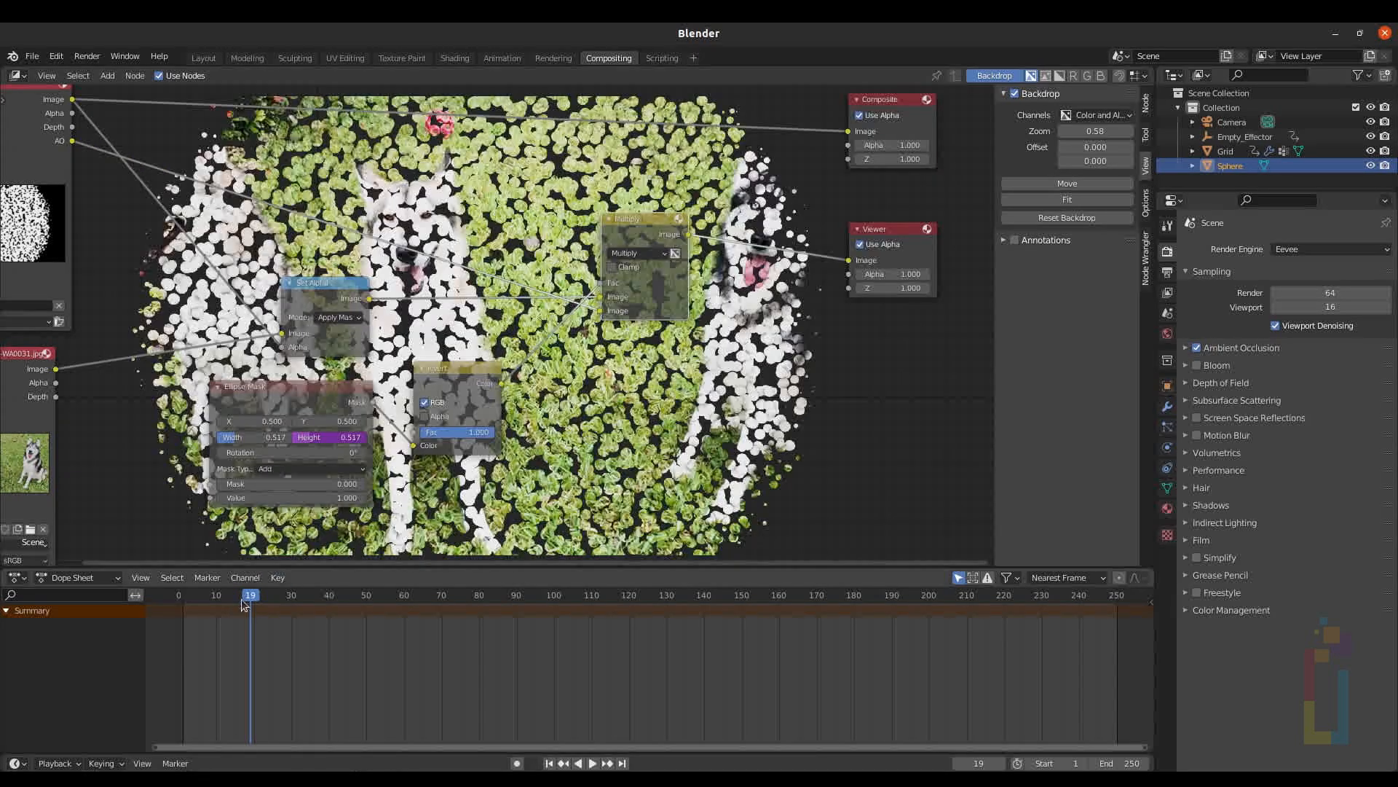
# Keyframe the Ellipse Mask's width at 0 on frame 25 and at 1.167 on frame 40.
pyautogui.moveTo(254, 598); pyautogui.dragTo(272, 598)
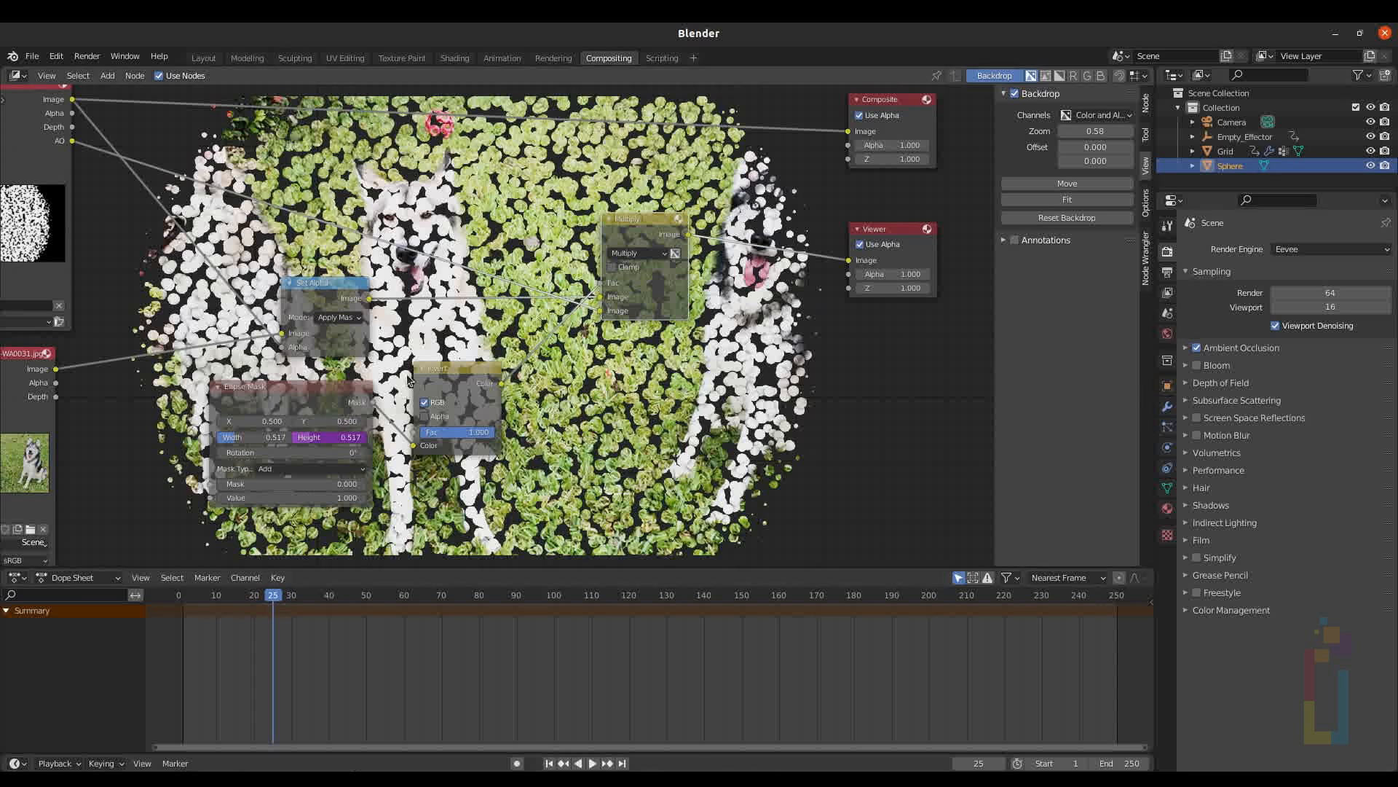
pyautogui.rightClick(231, 436)
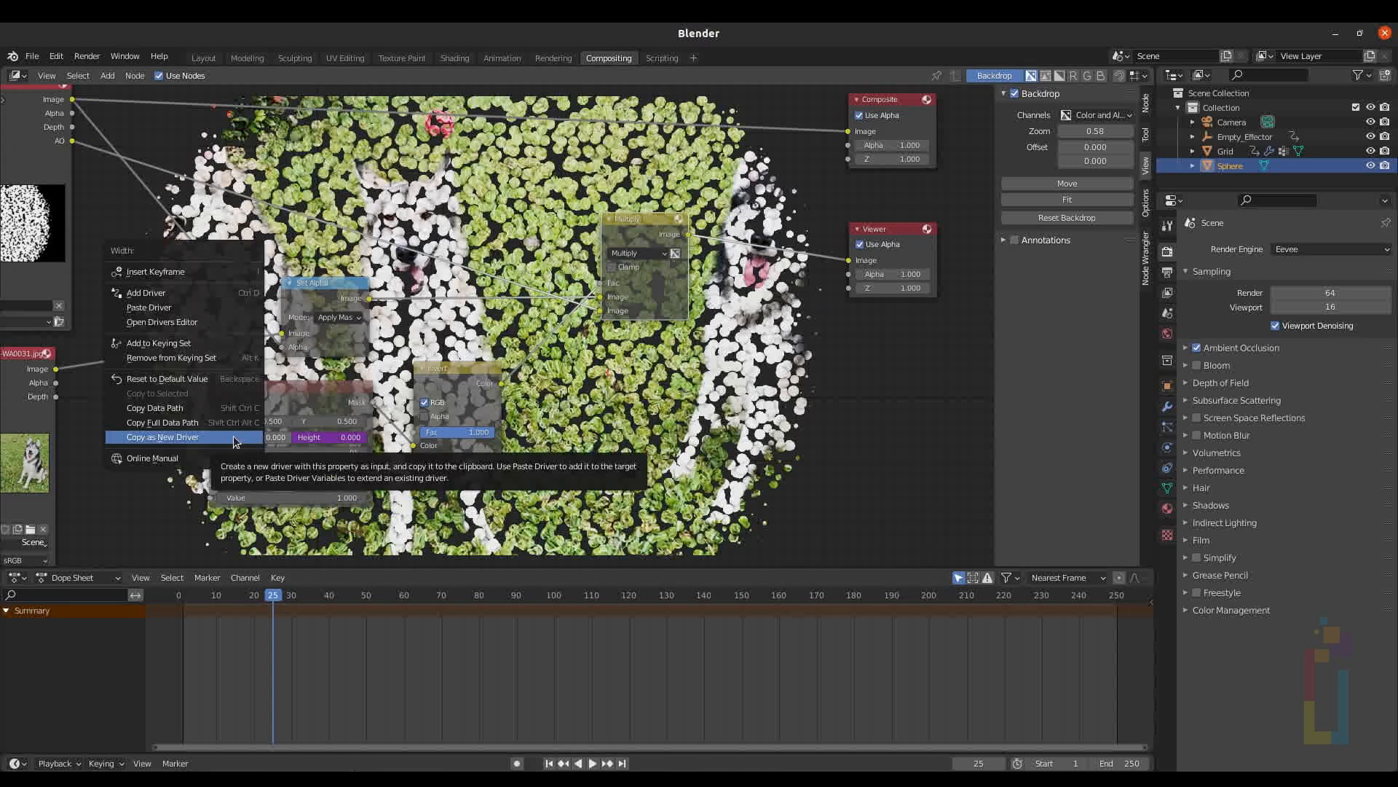
pyautogui.click(191, 272)
pyautogui.moveTo(329, 599); pyautogui.dragTo(327, 602)
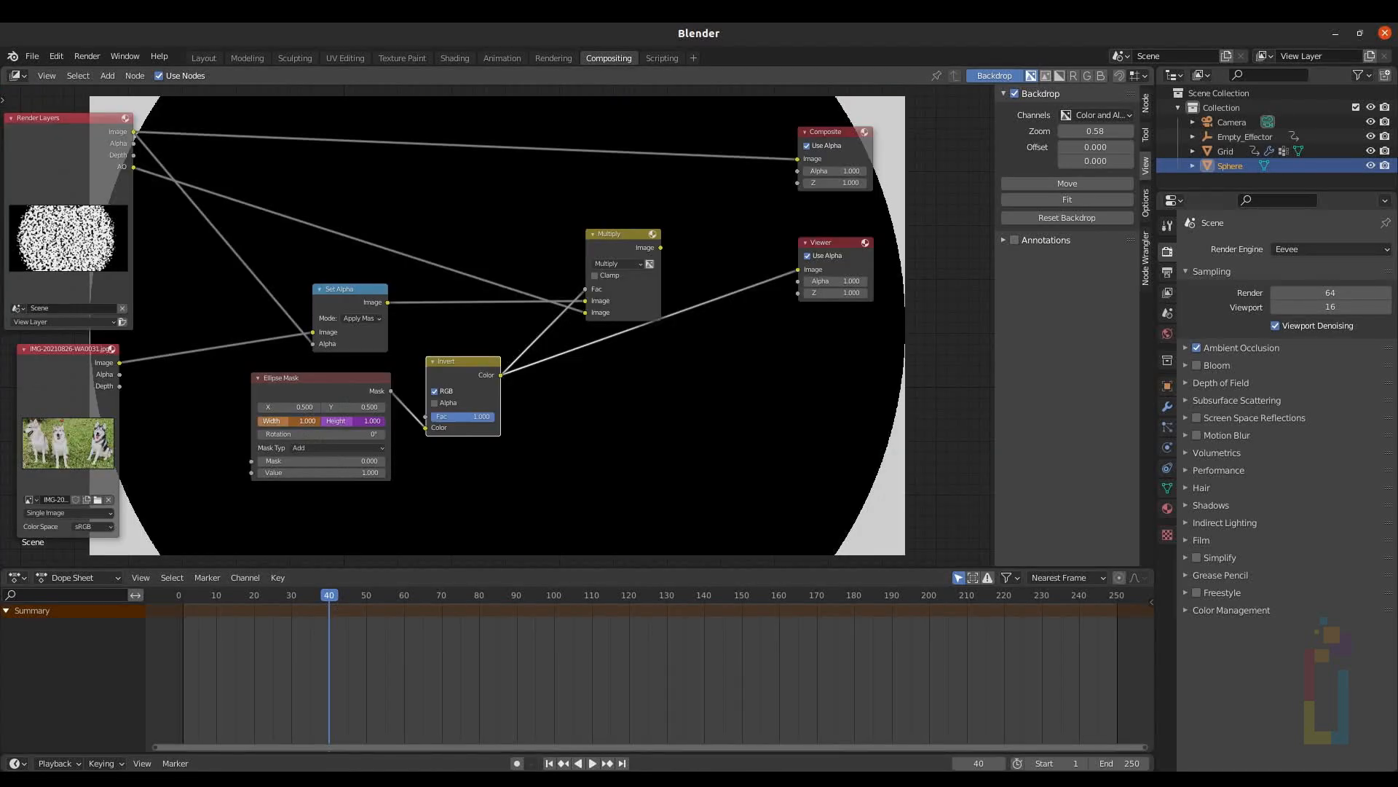
pyautogui.moveTo(288, 420); pyautogui.dragTo(306, 420)
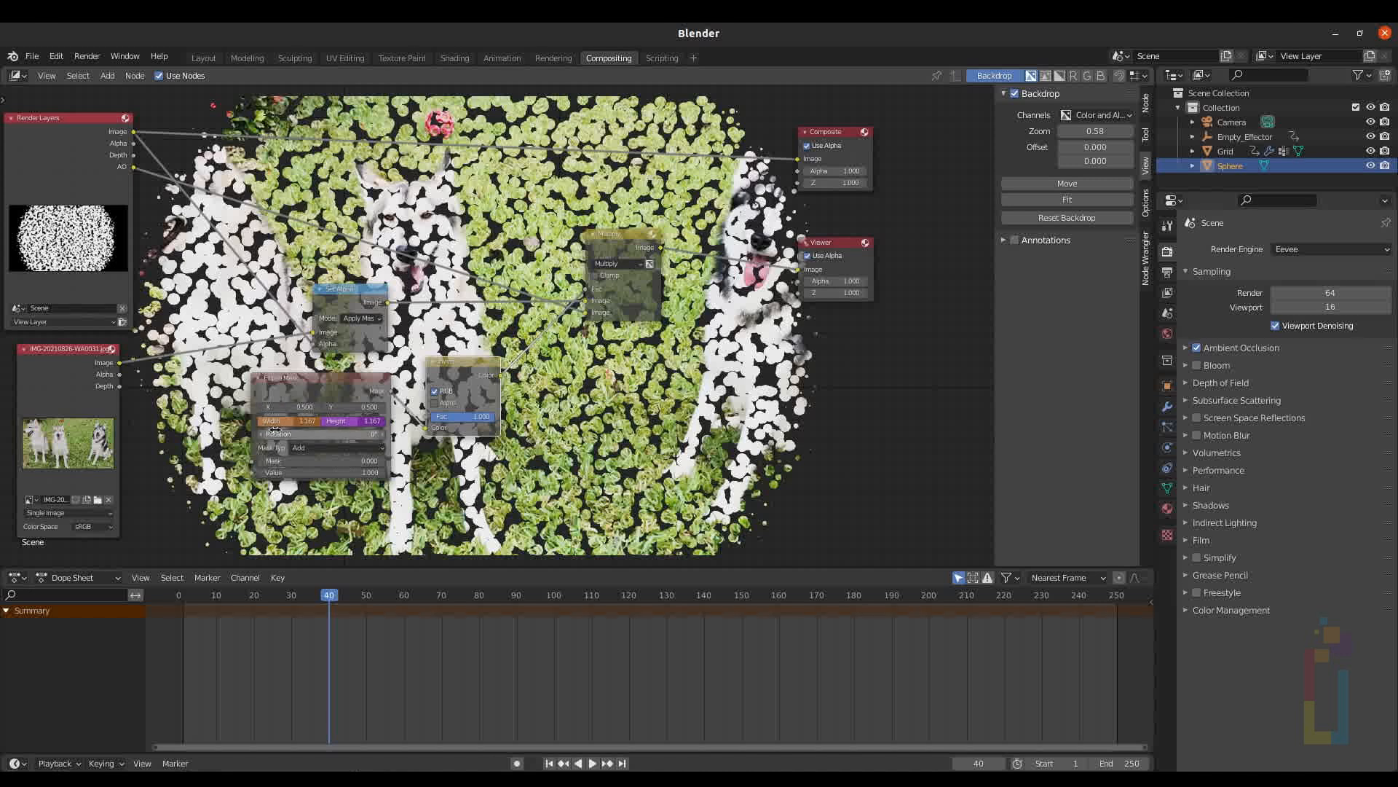
pyautogui.rightClick(273, 429)
pyautogui.click(262, 425)
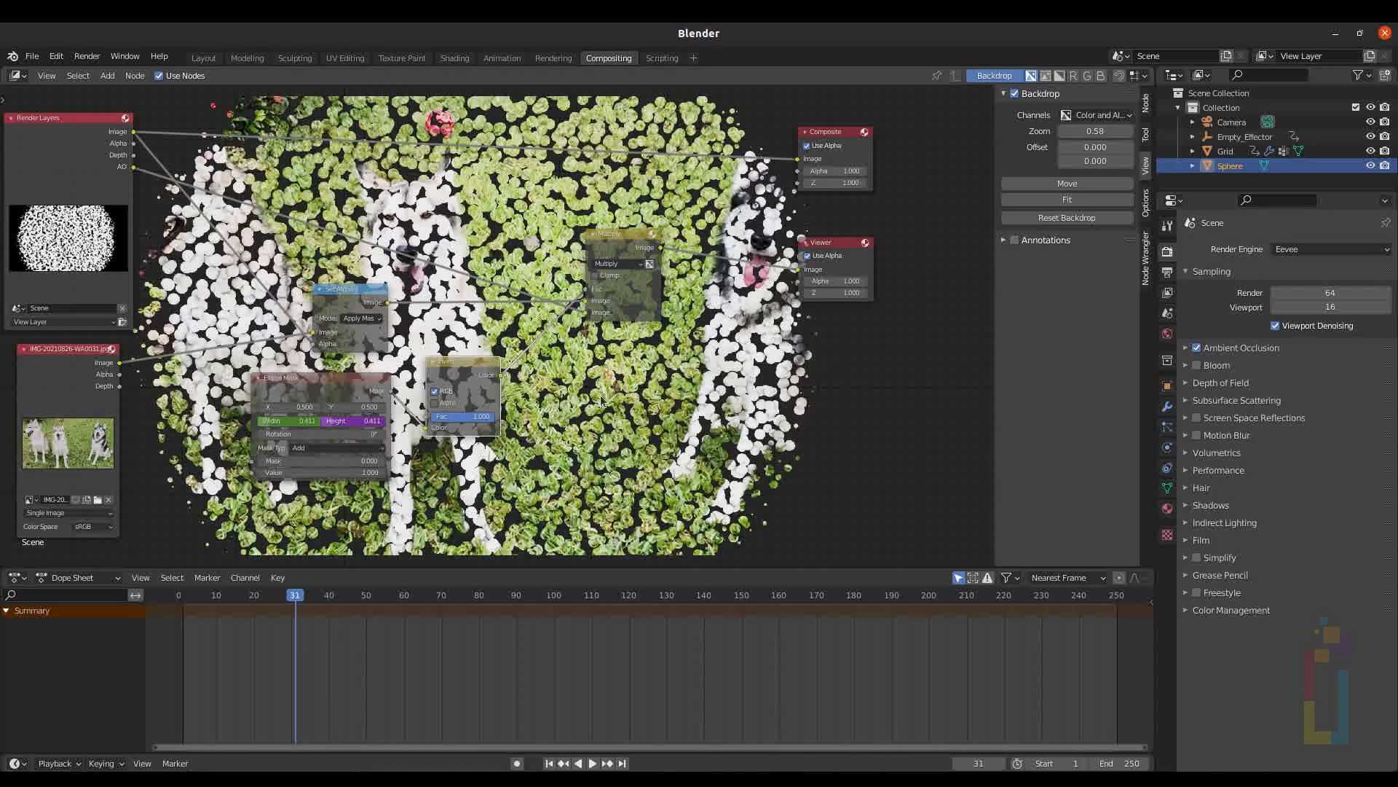
# Connect the Multiply node's output to the Composite node's image input.
pyautogui.moveTo(662, 248); pyautogui.dragTo(798, 159)
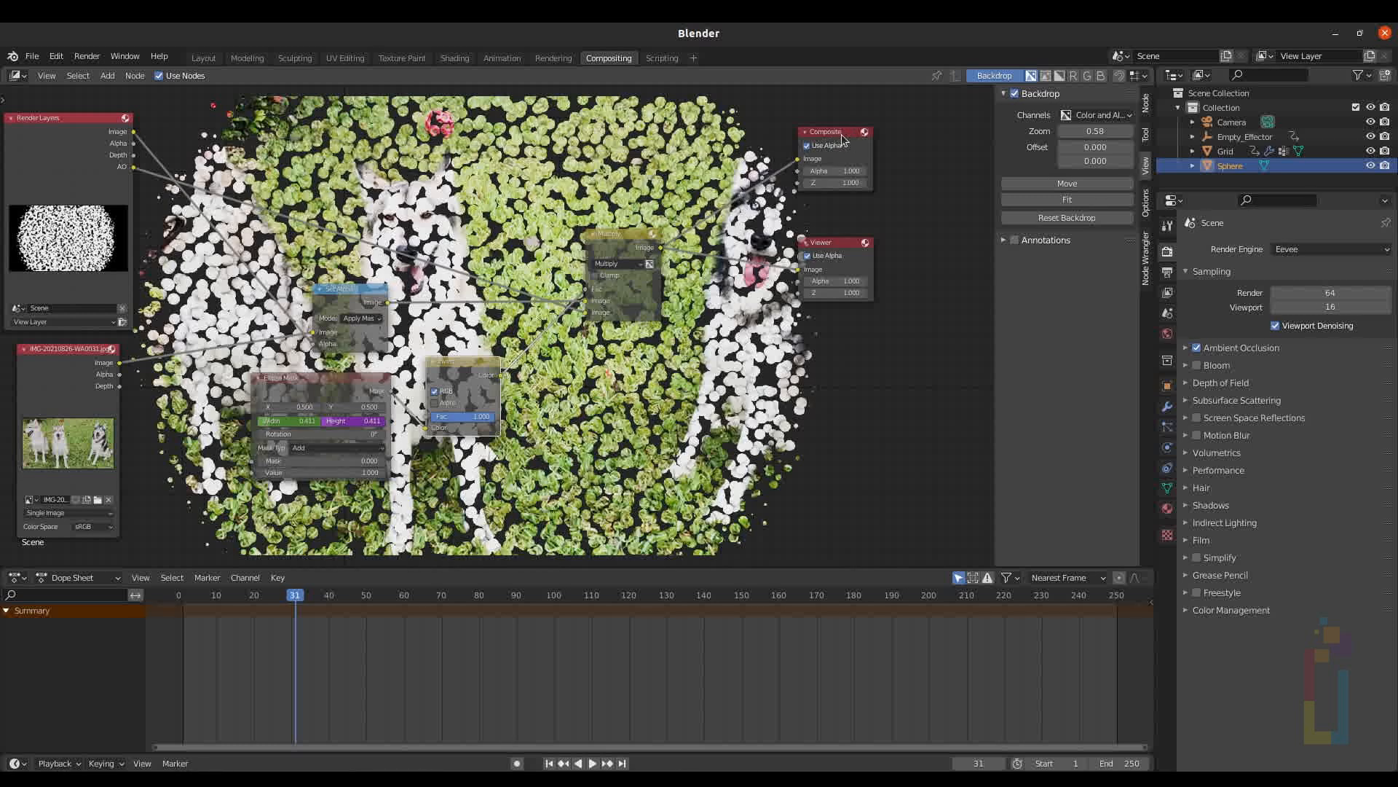